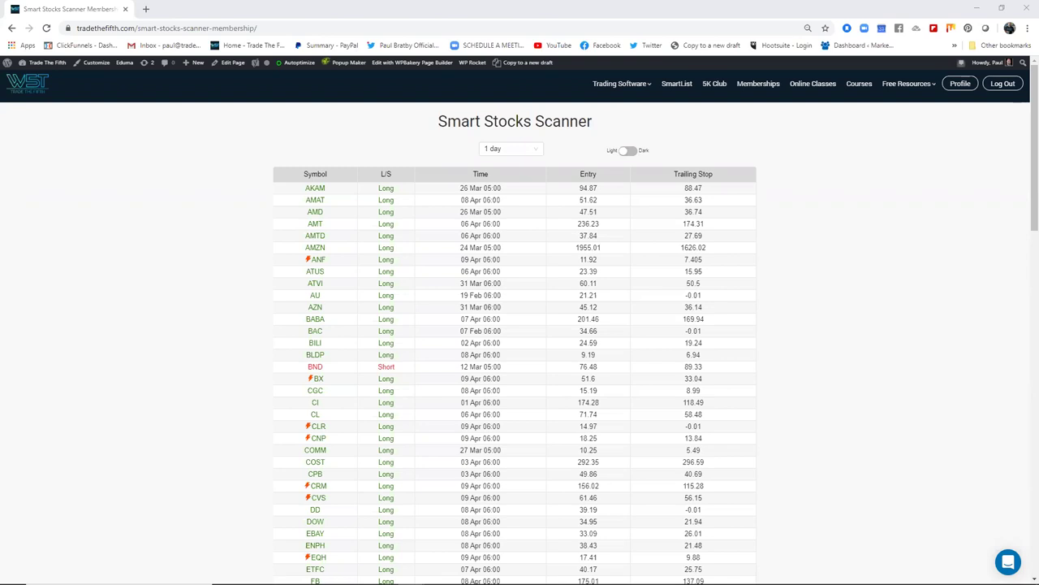
Step: Examine the 1 day signals in the Smart Stocks Scanner list, including long/short direction, signal time, entry and trailing stop
{"action": "mouse_move", "coordinate": [812, 578]}
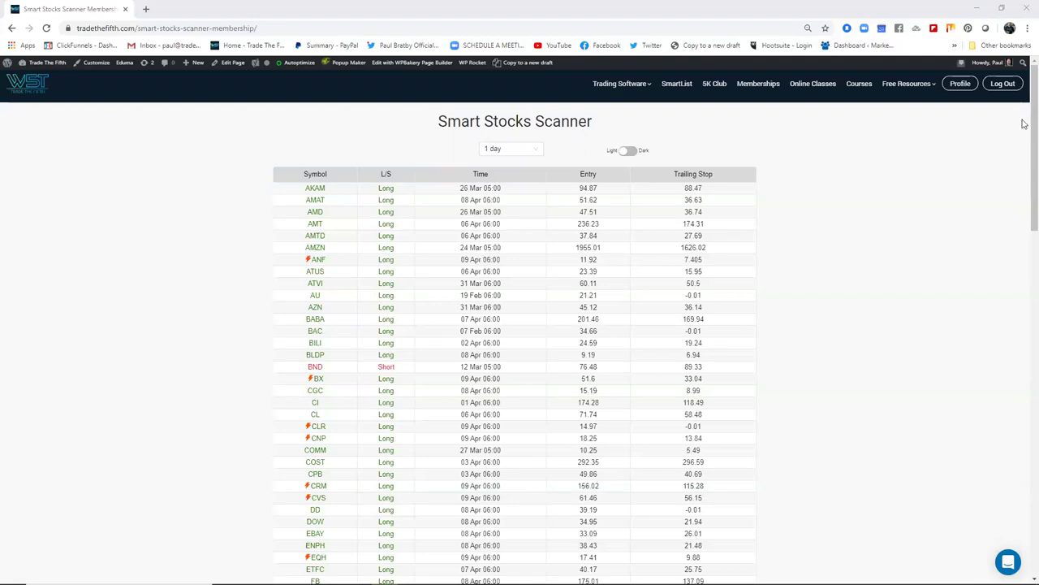
{"action": "scroll", "coordinate": [652, 111], "scroll_direction": "down", "scroll_amount": 2}
{"action": "scroll", "coordinate": [563, 244], "scroll_direction": "down", "scroll_amount": 10}
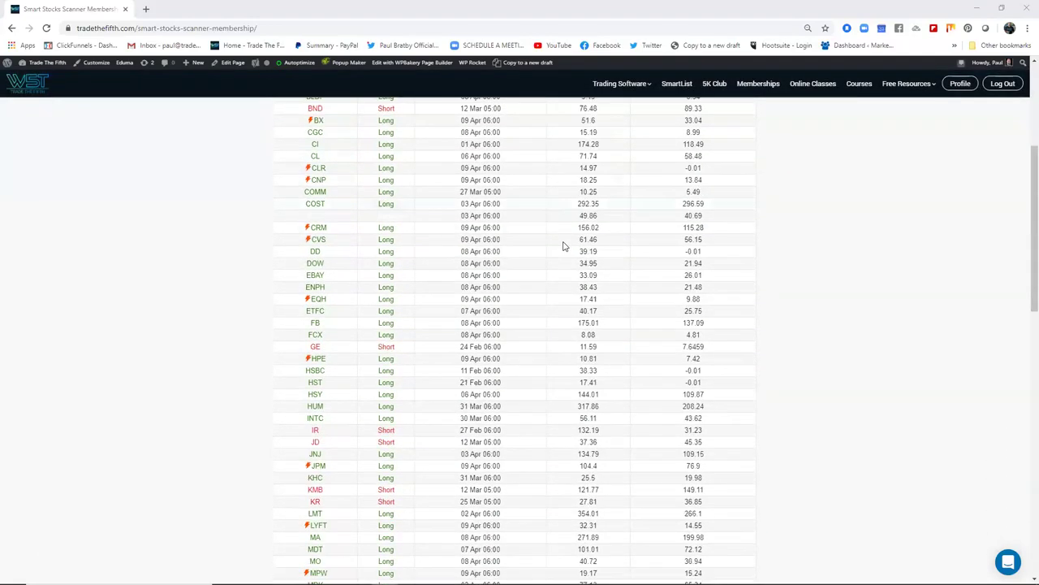
{"action": "scroll", "coordinate": [348, 325], "scroll_direction": "up", "scroll_amount": 2}
{"action": "left_click", "coordinate": [307, 347]}
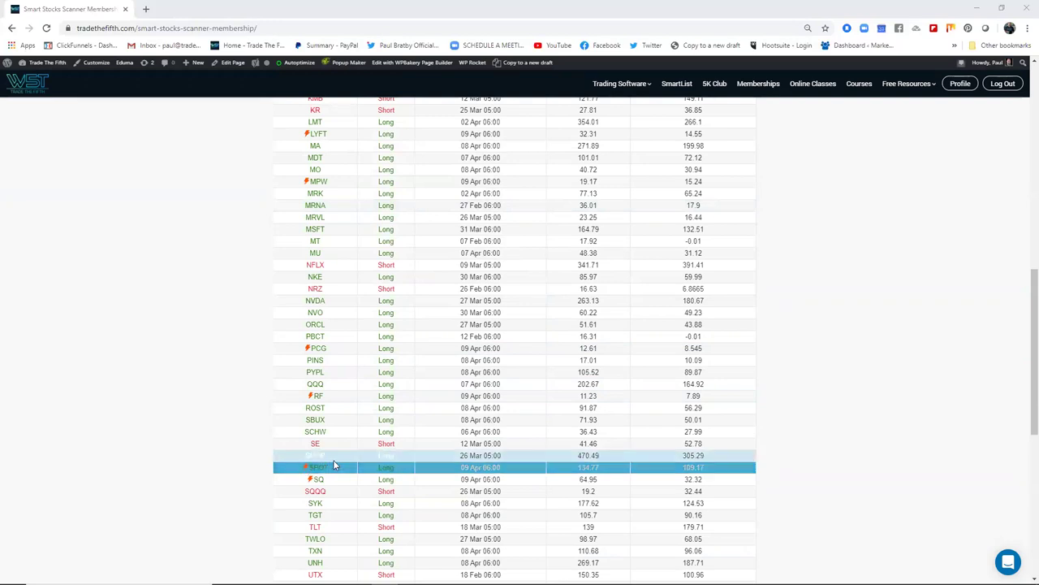
{"action": "scroll", "coordinate": [336, 466], "scroll_direction": "up", "scroll_amount": 1}
{"action": "scroll", "coordinate": [336, 464], "scroll_direction": "up", "scroll_amount": 1}
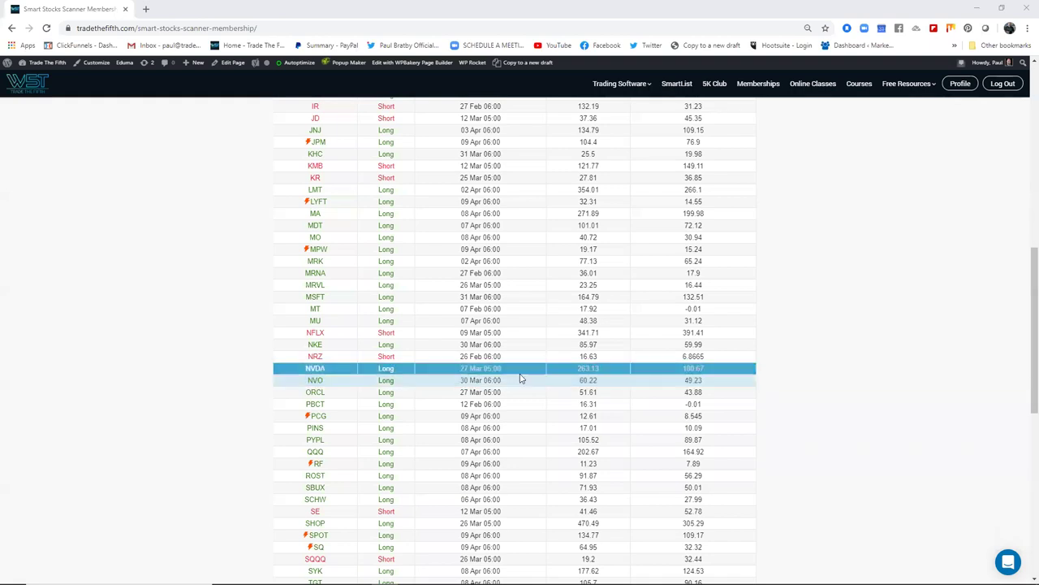
{"action": "scroll", "coordinate": [540, 402], "scroll_direction": "up", "scroll_amount": 10}
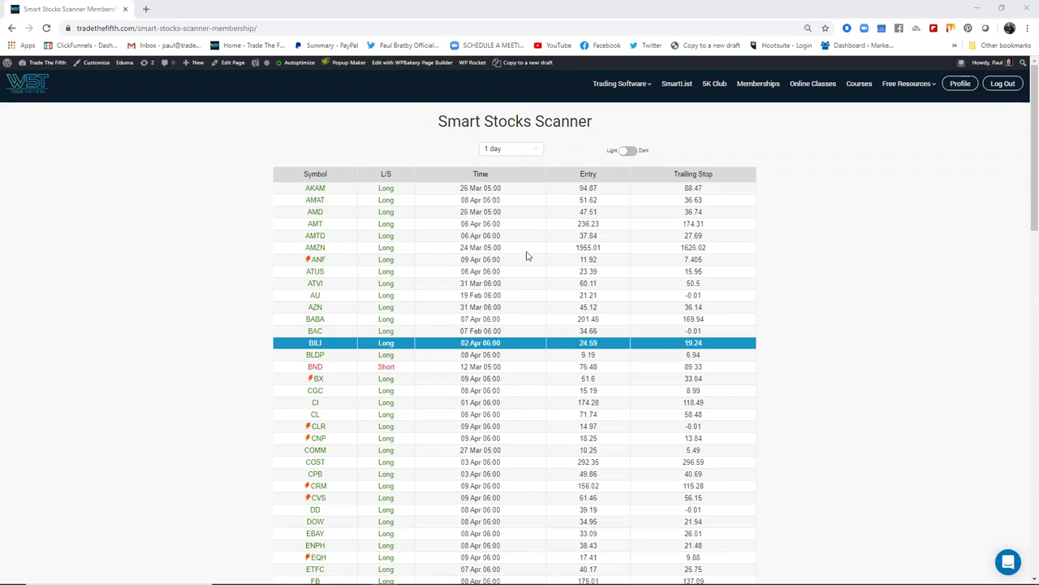
{"action": "left_click", "coordinate": [371, 164]}
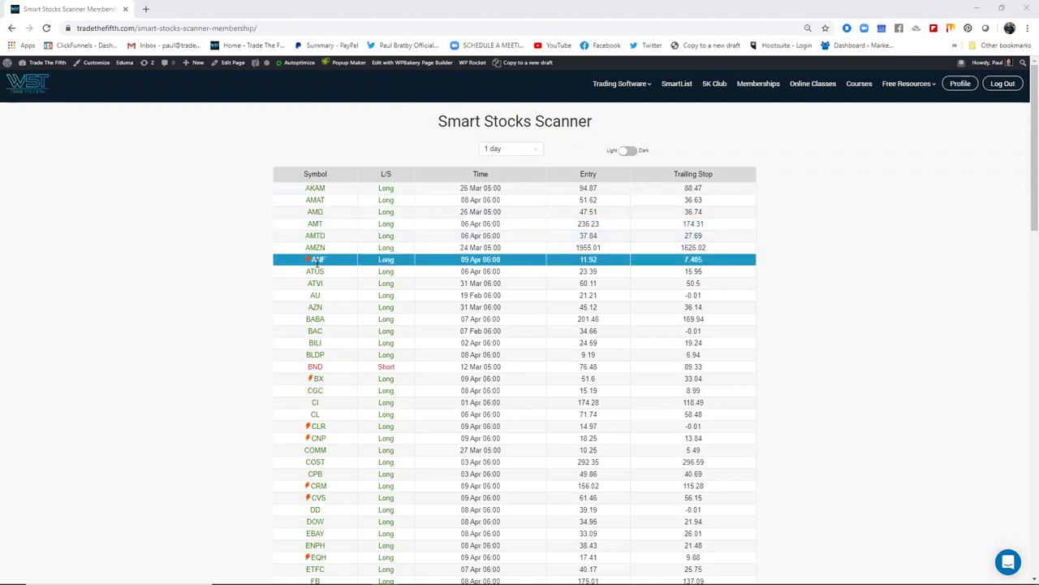
{"action": "mouse_move", "coordinate": [308, 257]}
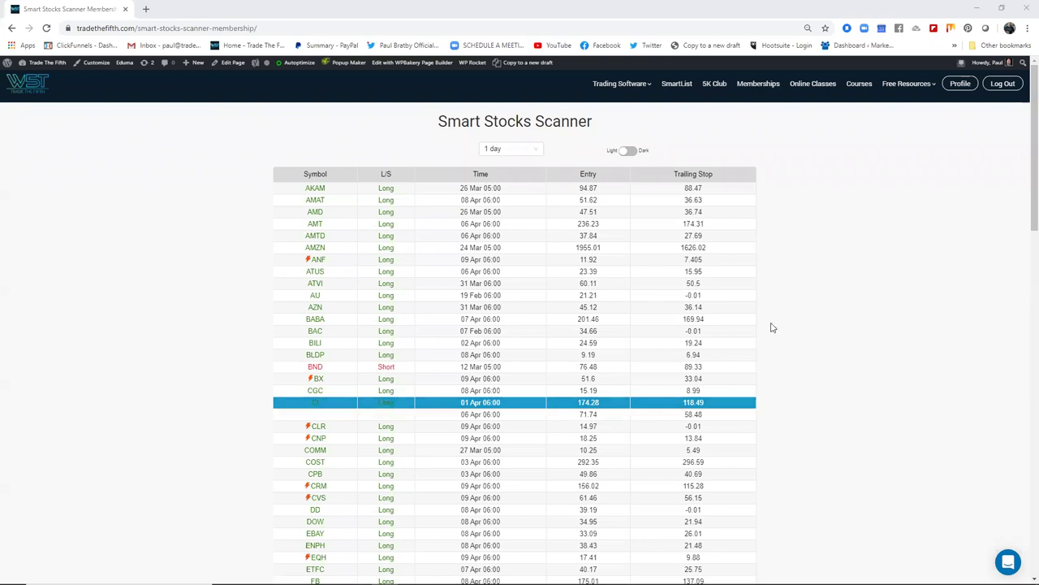
{"action": "left_click", "coordinate": [352, 212]}
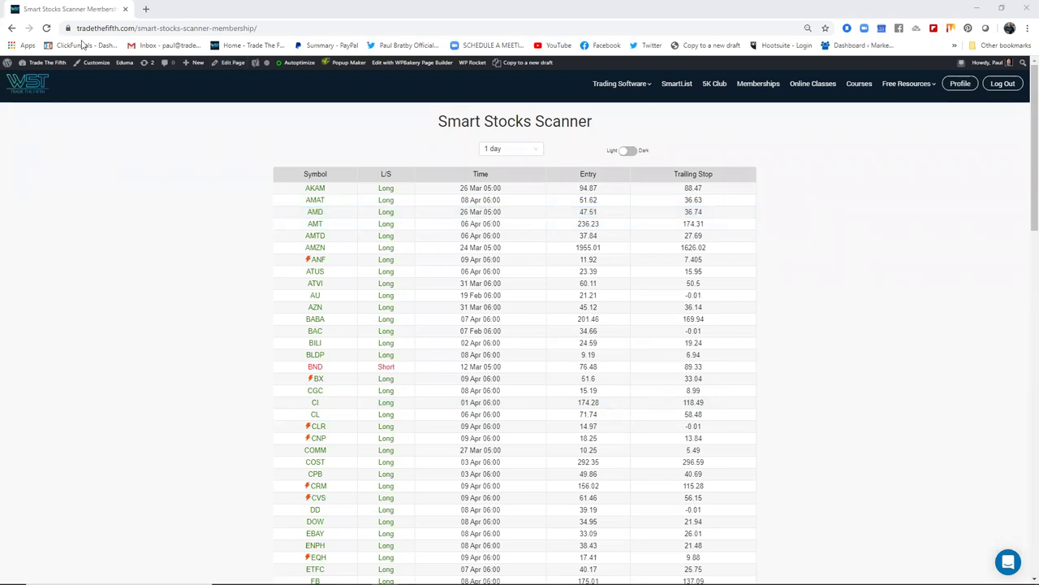
Step: Switch to the thinkorswim chart window and load the AMD symbol
{"action": "key", "text": "alt+Tab"}
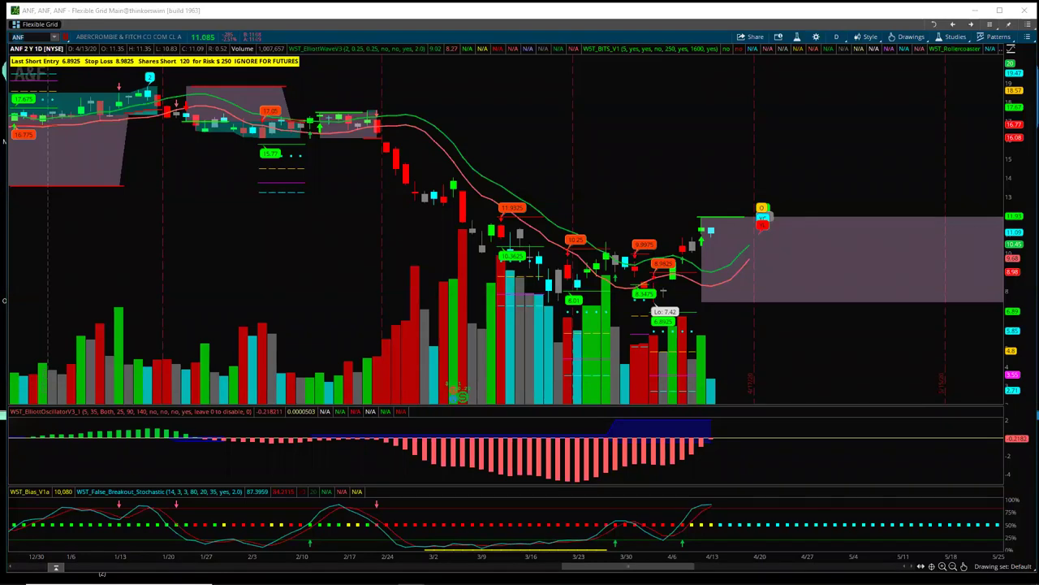
{"action": "left_click", "coordinate": [612, 24]}
{"action": "left_click", "coordinate": [19, 37]}
{"action": "type", "text": "AMD"}
{"action": "key", "text": "Return"}
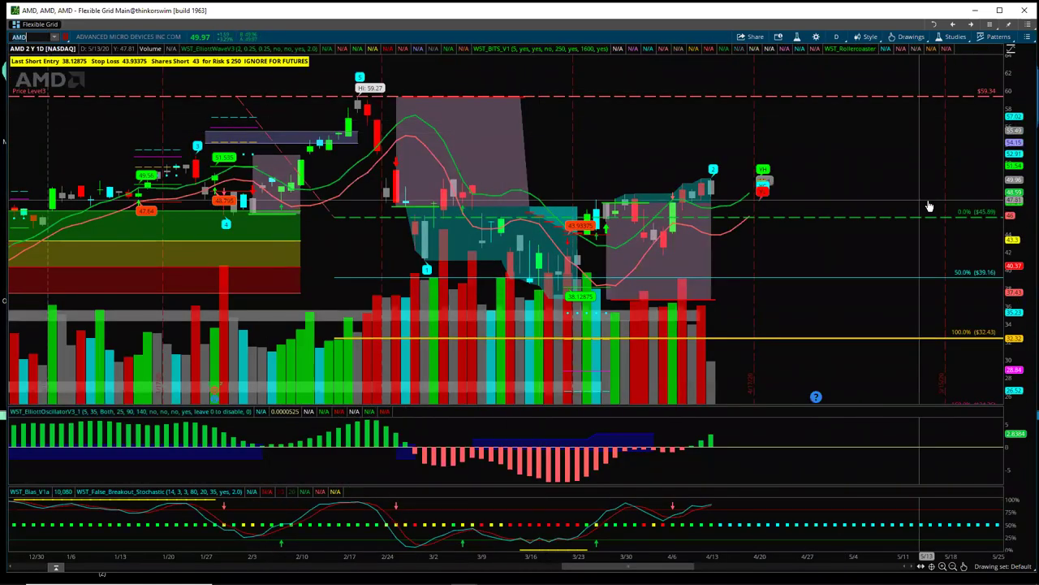
Step: Remove the Fibonacci retracement drawing and the dashed red price level line at $59.34 from the AMD chart
{"action": "right_click", "coordinate": [925, 216]}
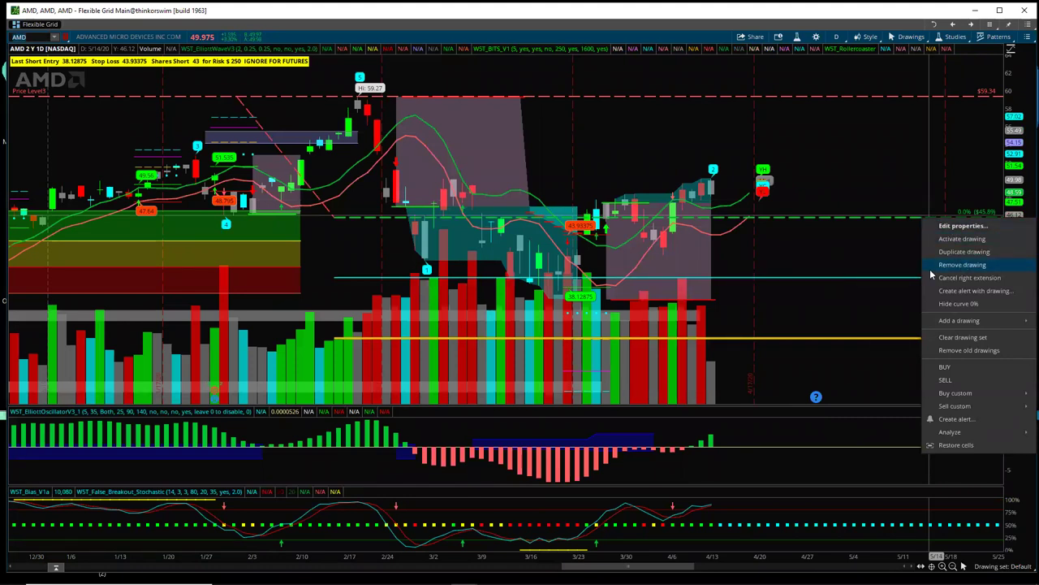
{"action": "left_click", "coordinate": [962, 264]}
{"action": "left_click_drag", "start_coordinate": [1016, 153], "coordinate": [1016, 234]}
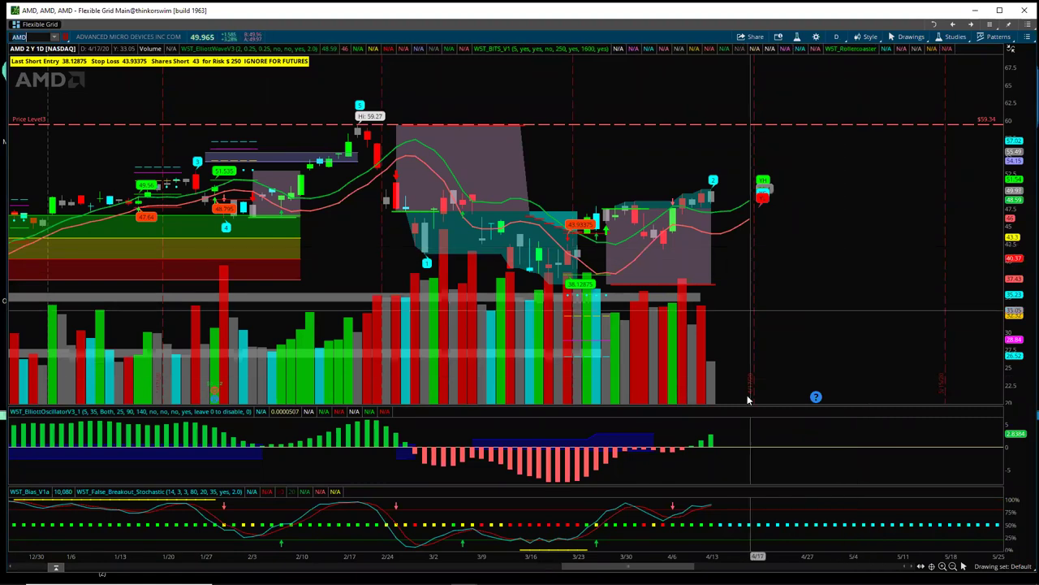
{"action": "left_click_drag", "start_coordinate": [614, 558], "coordinate": [688, 553]}
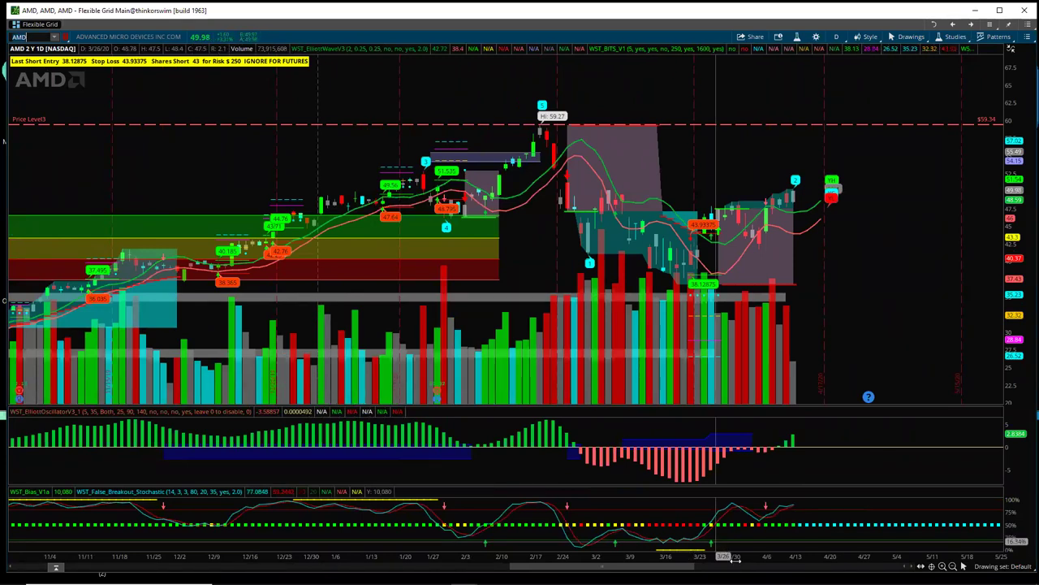
{"action": "left_click_drag", "start_coordinate": [737, 556], "coordinate": [639, 543]}
{"action": "left_click_drag", "start_coordinate": [1015, 277], "coordinate": [1015, 236]}
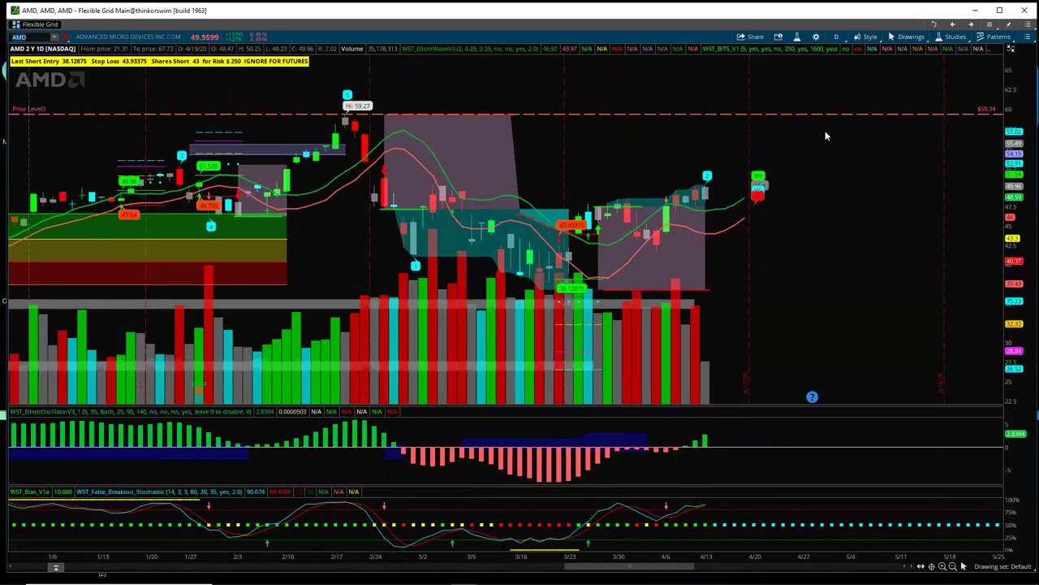
{"action": "right_click", "coordinate": [758, 110]}
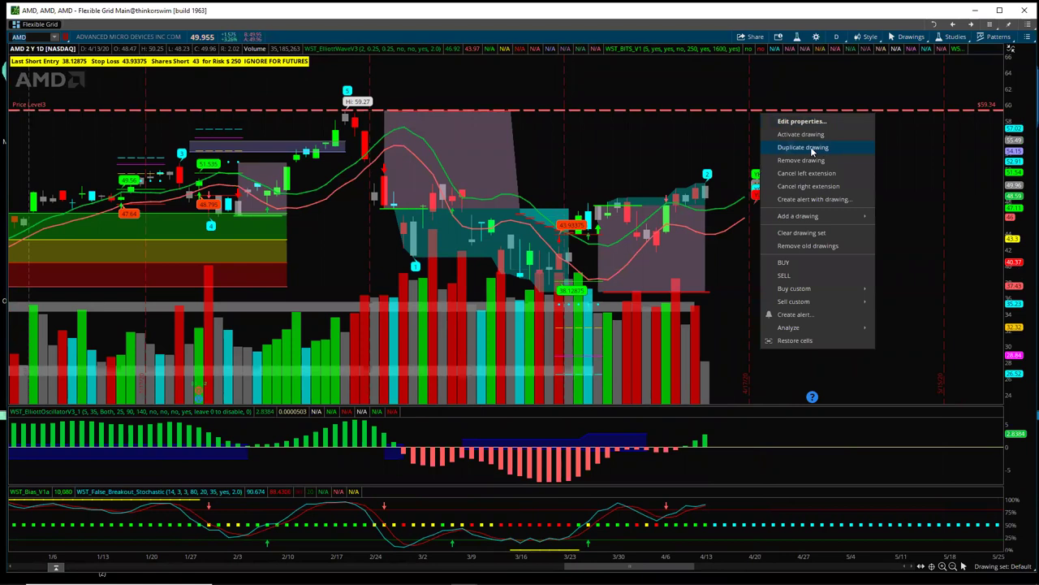
{"action": "left_click", "coordinate": [806, 161]}
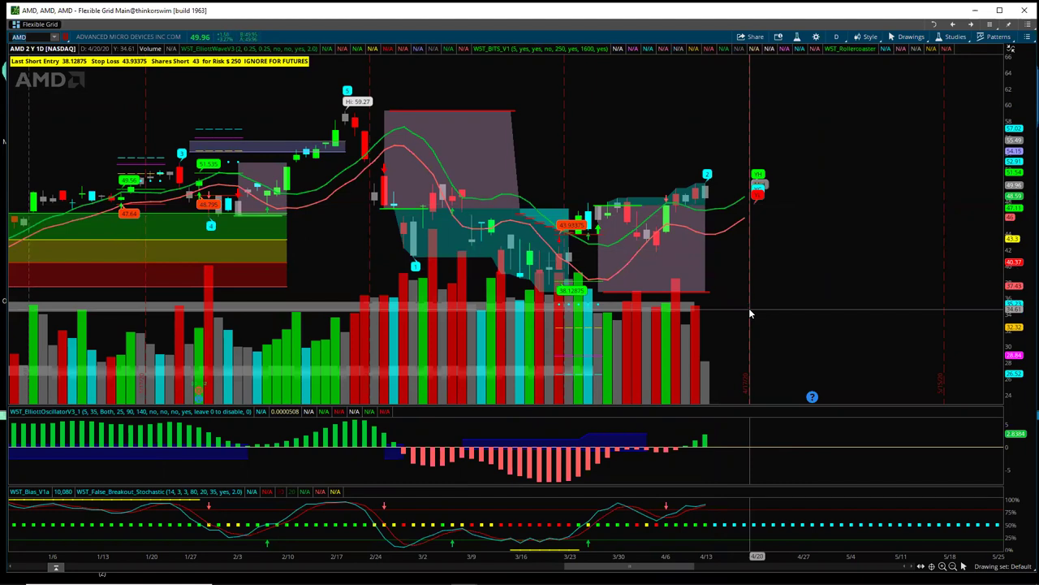
Step: Draw a thin horizontal rectangle across the AMD chart between about 46.57 and 46.1, from mid-January to about May 9, 2020
{"action": "left_click_drag", "start_coordinate": [572, 552], "coordinate": [724, 550]}
{"action": "scroll", "coordinate": [732, 331], "scroll_direction": "down", "scroll_amount": 3}
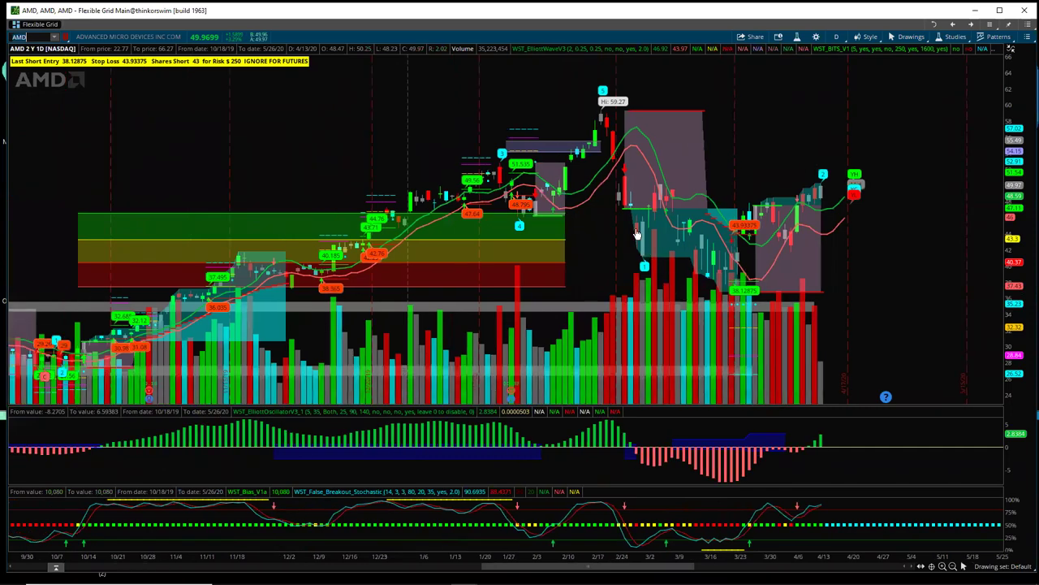
{"action": "scroll", "coordinate": [637, 235], "scroll_direction": "down", "scroll_amount": 2}
{"action": "left_click_drag", "start_coordinate": [809, 553], "coordinate": [577, 480]}
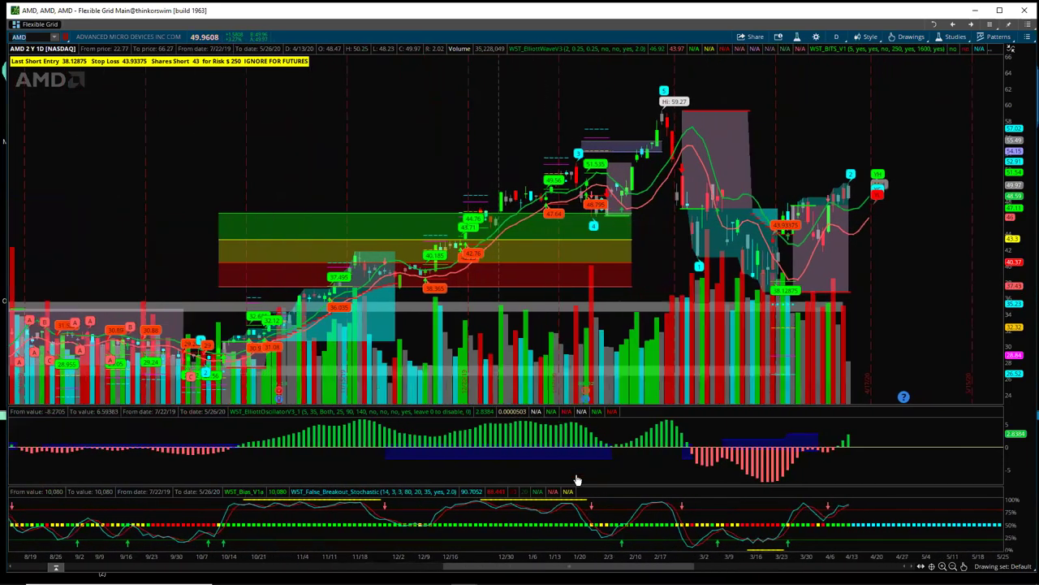
{"action": "scroll", "coordinate": [728, 535], "scroll_direction": "up", "scroll_amount": 2}
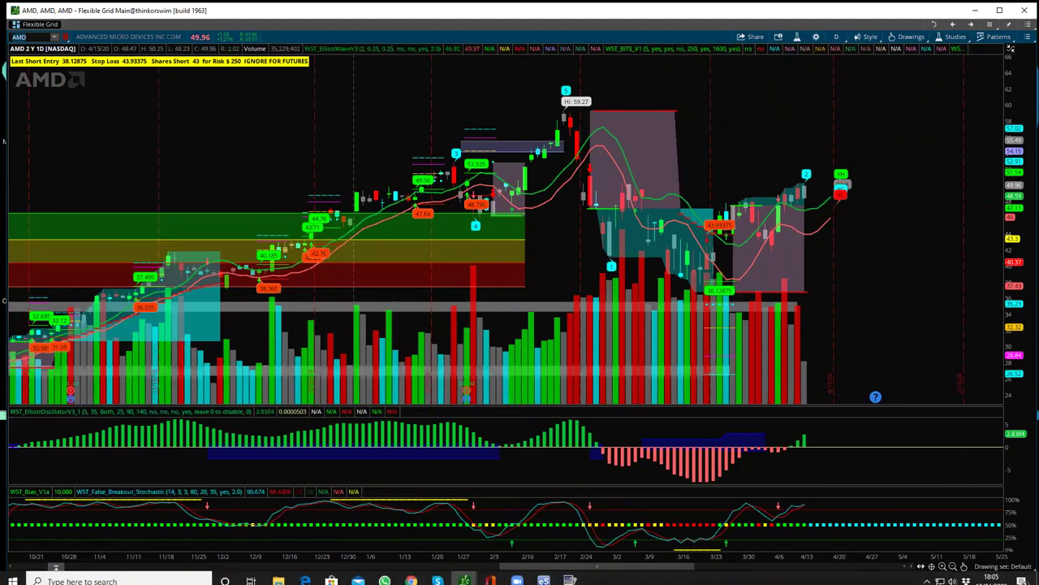
{"action": "mouse_move", "coordinate": [963, 566]}
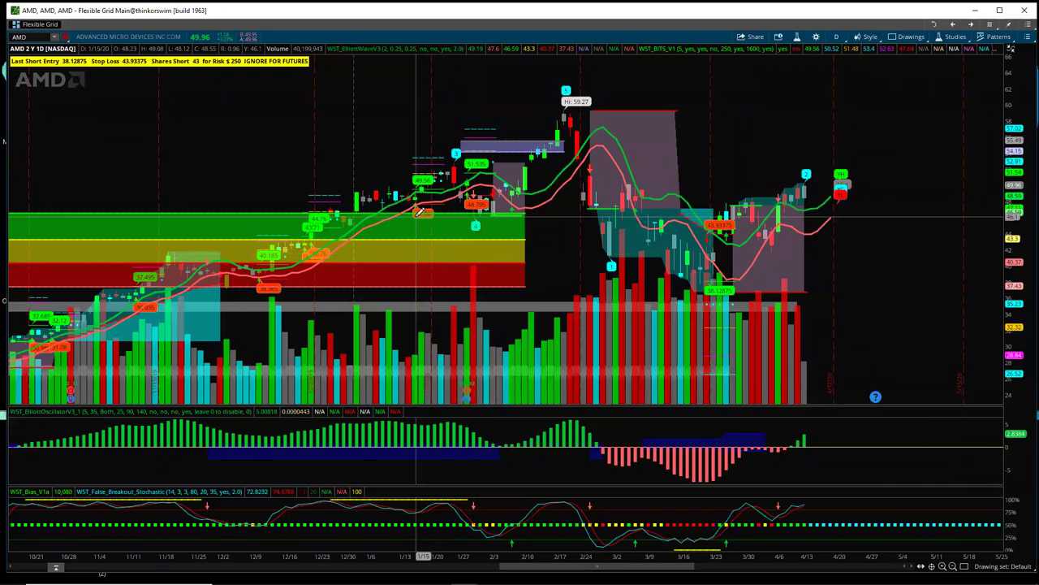
{"action": "left_click", "coordinate": [930, 211]}
Step: Change the color of the rectangle at about 46 to golden yellow
{"action": "right_click", "coordinate": [928, 213]}
{"action": "left_click", "coordinate": [902, 214]}
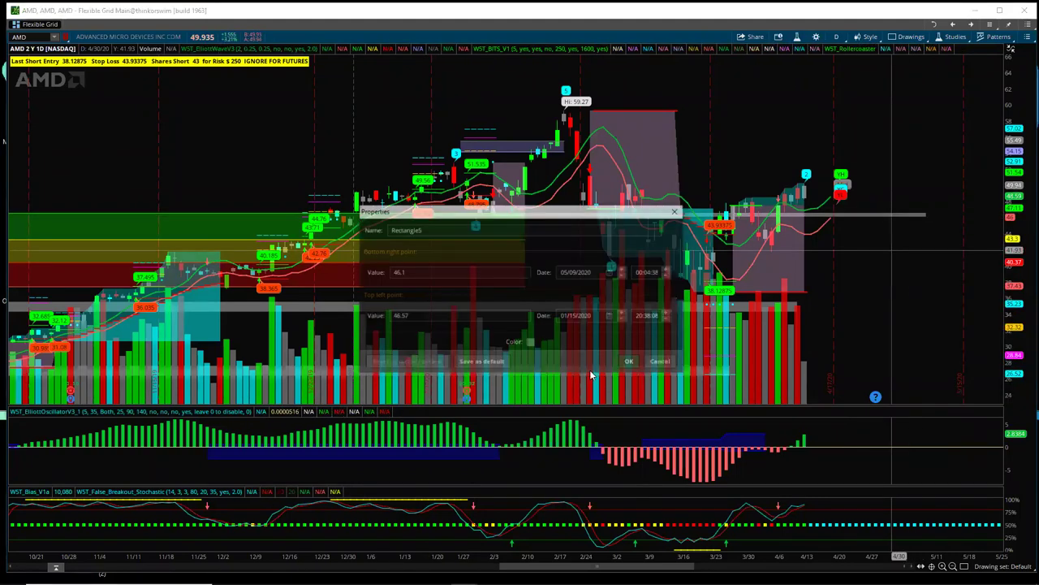
{"action": "left_click", "coordinate": [531, 343]}
{"action": "left_click", "coordinate": [515, 382]}
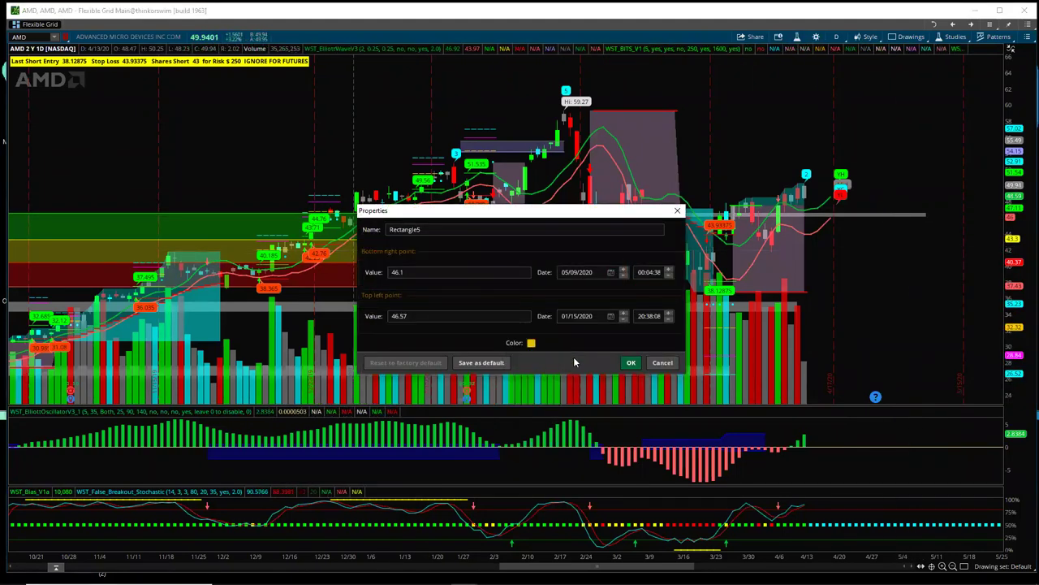
{"action": "left_click", "coordinate": [628, 362]}
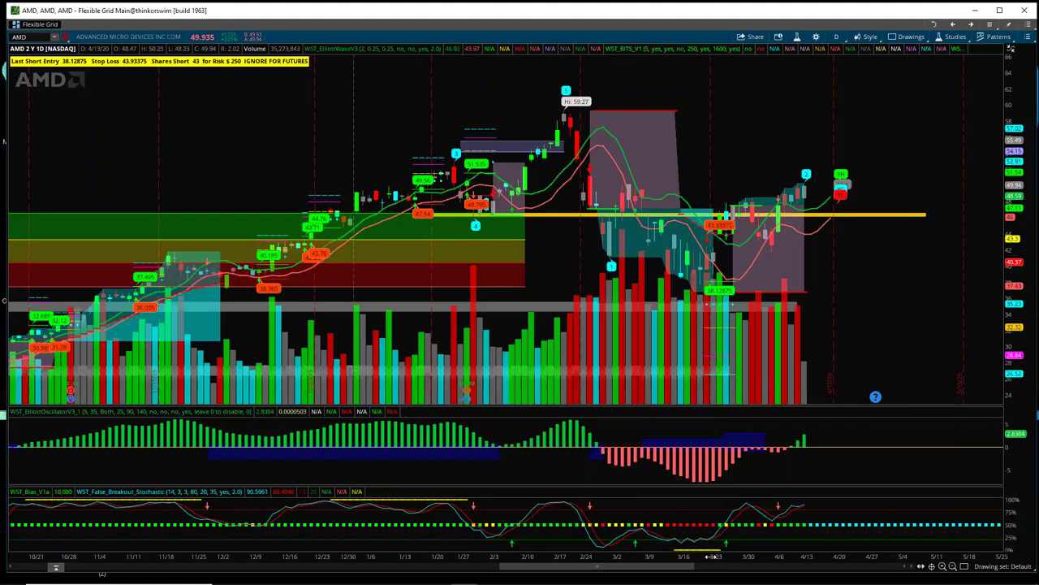
Step: Switch to the Smart Stocks Scanner page in the browser and check the AMD row's entry and trailing stop
{"action": "left_click_drag", "start_coordinate": [690, 554], "coordinate": [664, 551]}
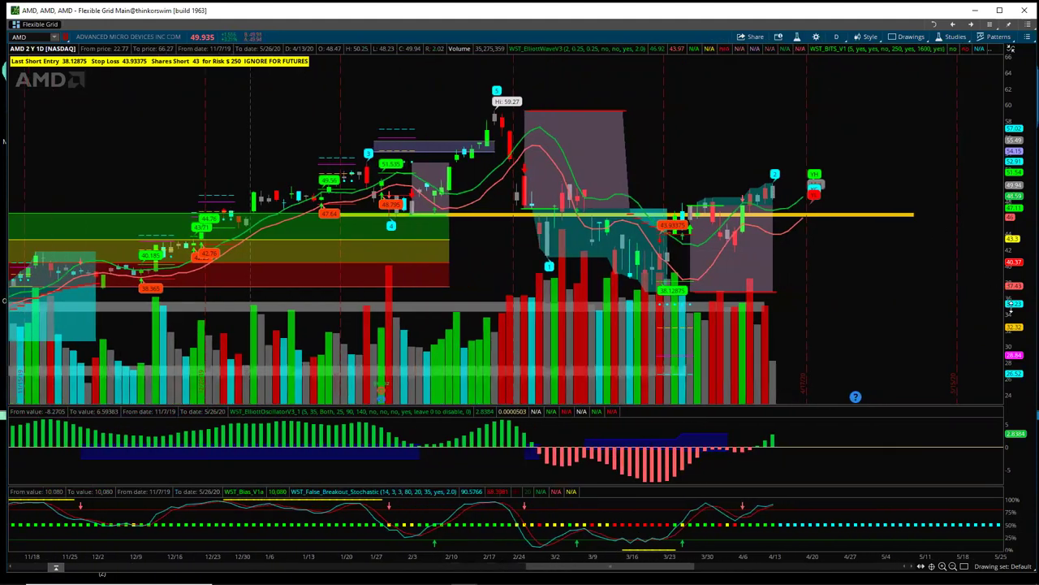
{"action": "mouse_move", "coordinate": [969, 370]}
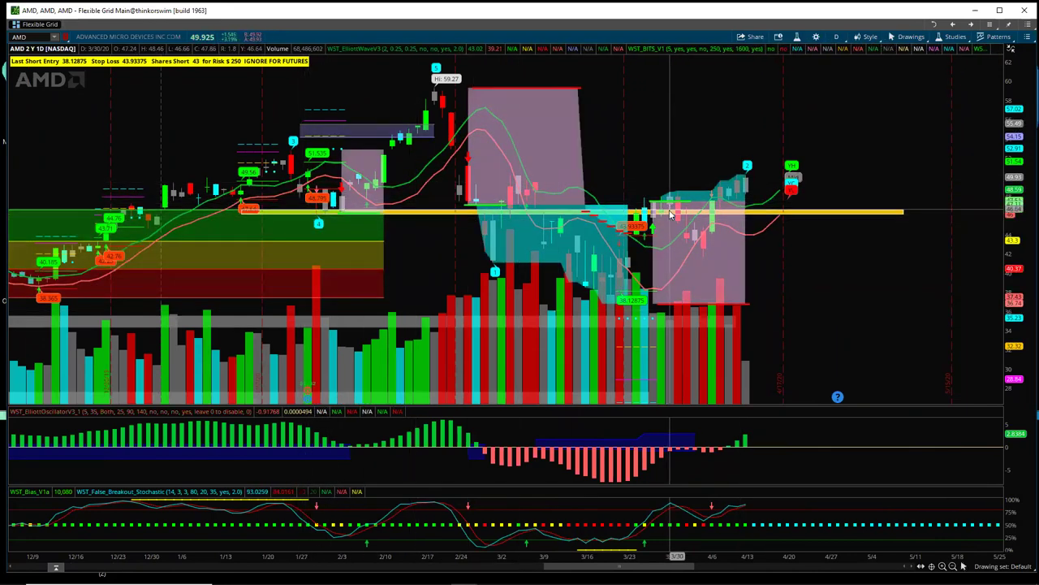
{"action": "mouse_move", "coordinate": [670, 216]}
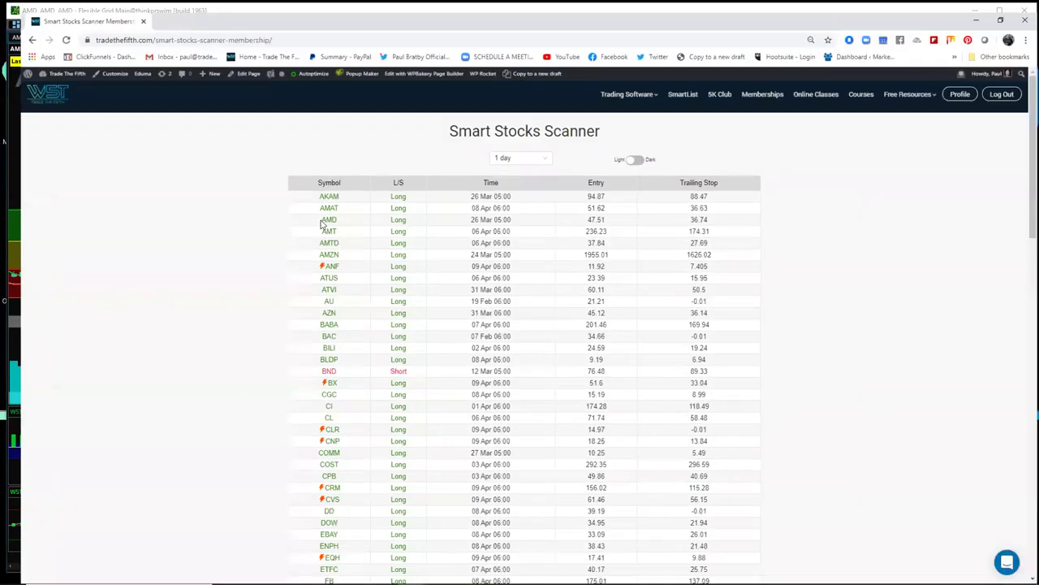
{"action": "left_click", "coordinate": [601, 212]}
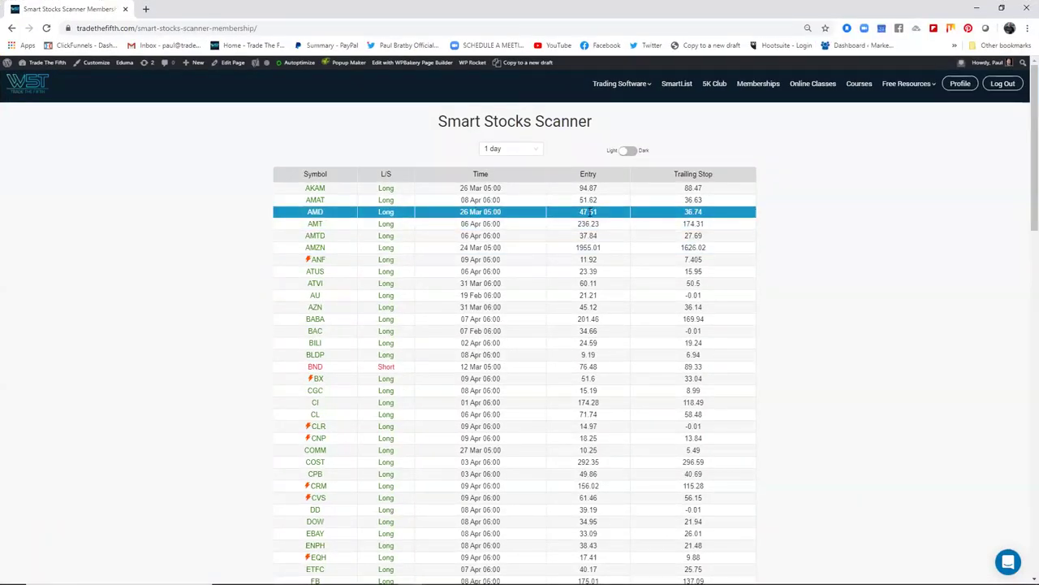
{"action": "left_click", "coordinate": [297, 102]}
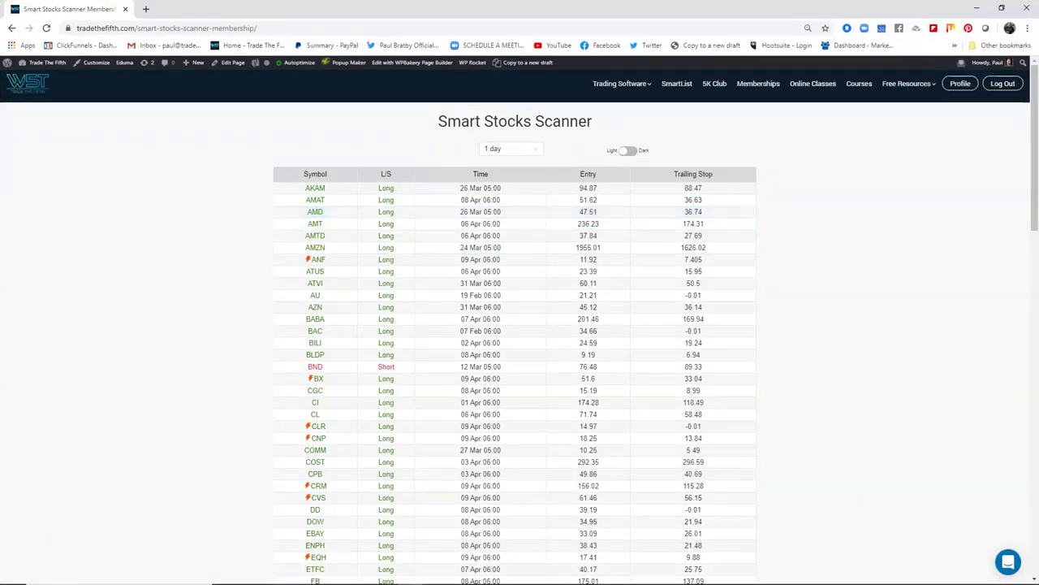
Step: Switch back to thinkorswim and draw a thin rectangle at AMD's February high, about 59.34 to 58.94, from February 4 to May 15, 2020
{"action": "key", "text": "alt+Tab"}
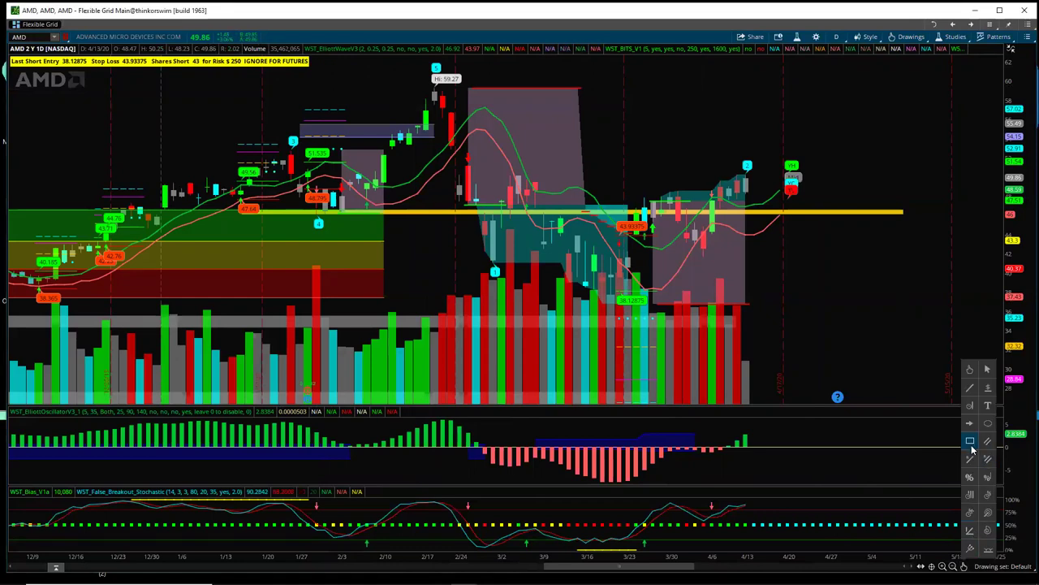
{"action": "left_click", "coordinate": [972, 444]}
{"action": "left_click", "coordinate": [350, 87]}
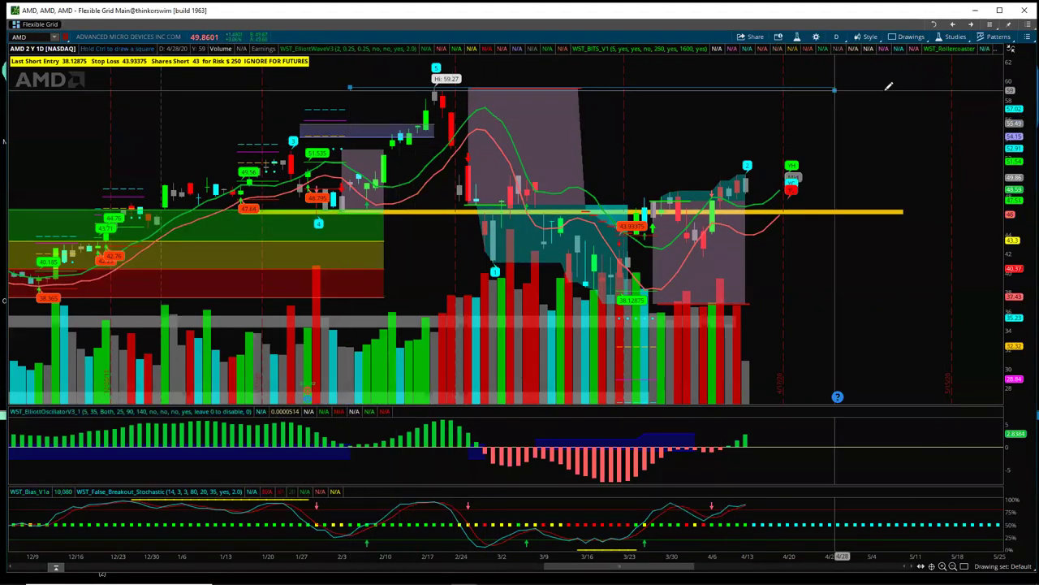
{"action": "left_click", "coordinate": [944, 89]}
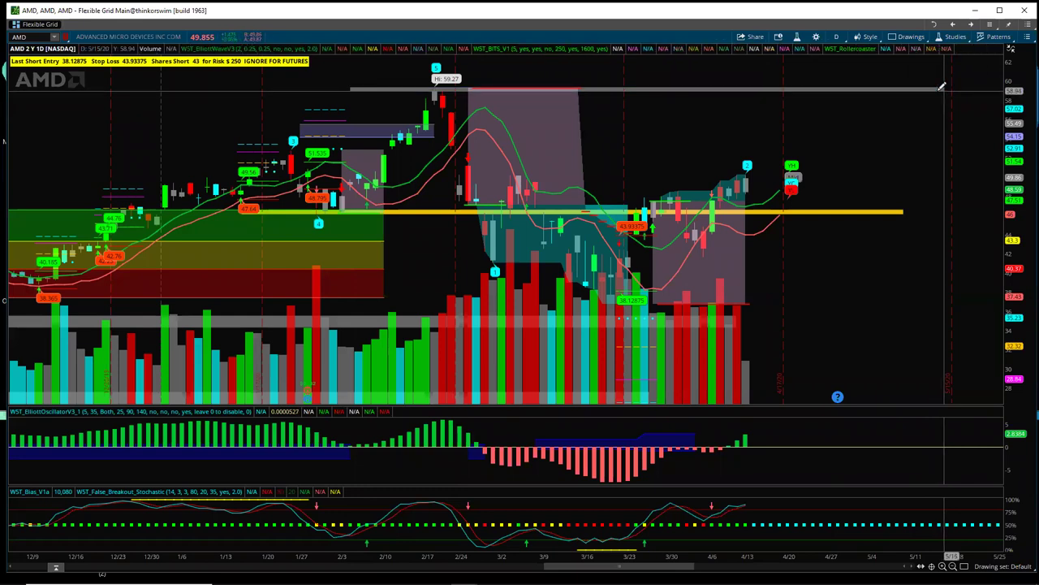
Step: Change the color of the rectangle along the February high to golden yellow
{"action": "right_click", "coordinate": [904, 92]}
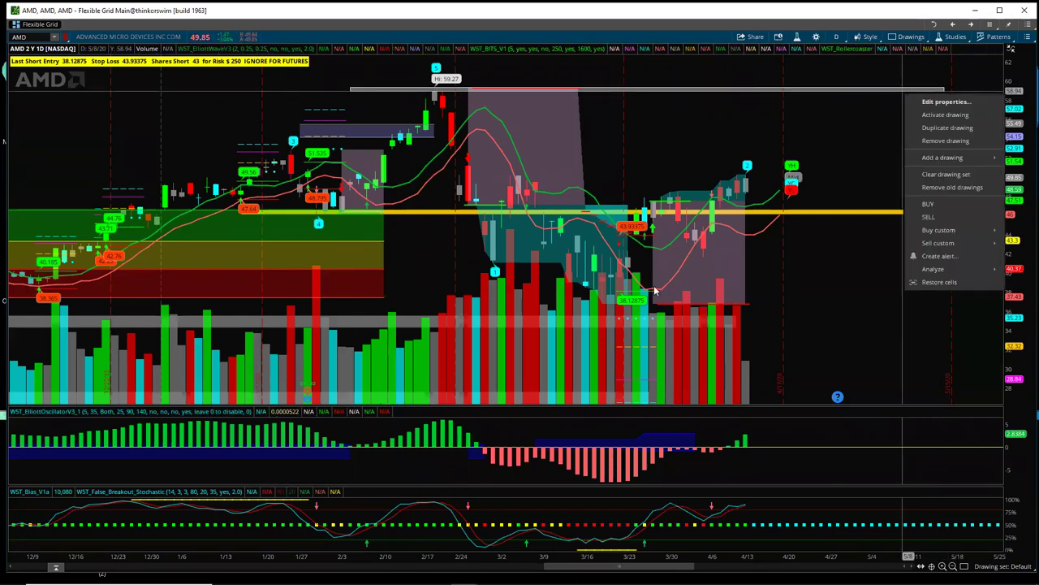
{"action": "left_click", "coordinate": [946, 102]}
{"action": "left_click", "coordinate": [532, 342]}
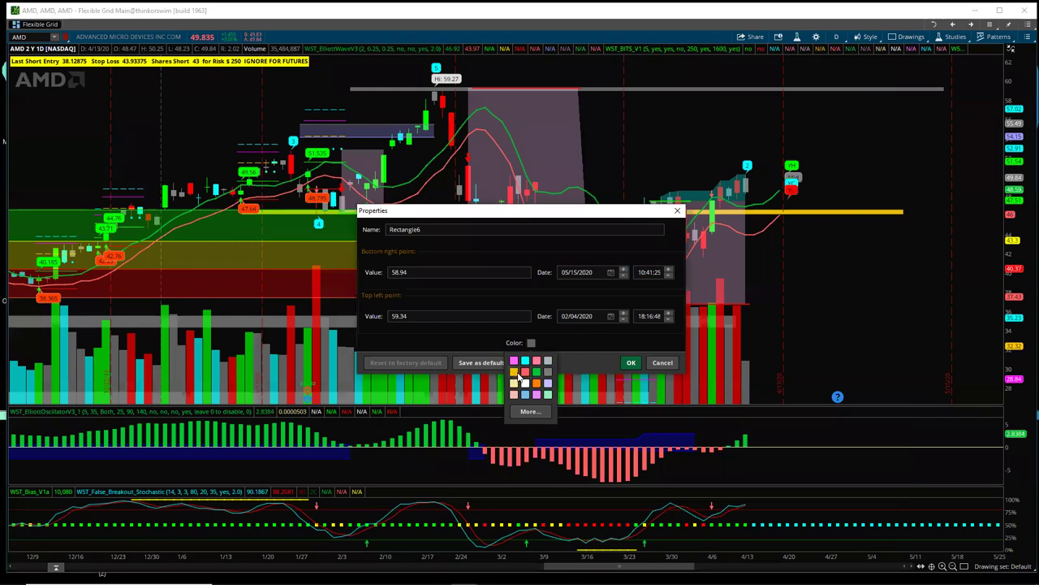
{"action": "left_click", "coordinate": [515, 372]}
{"action": "left_click", "coordinate": [631, 362]}
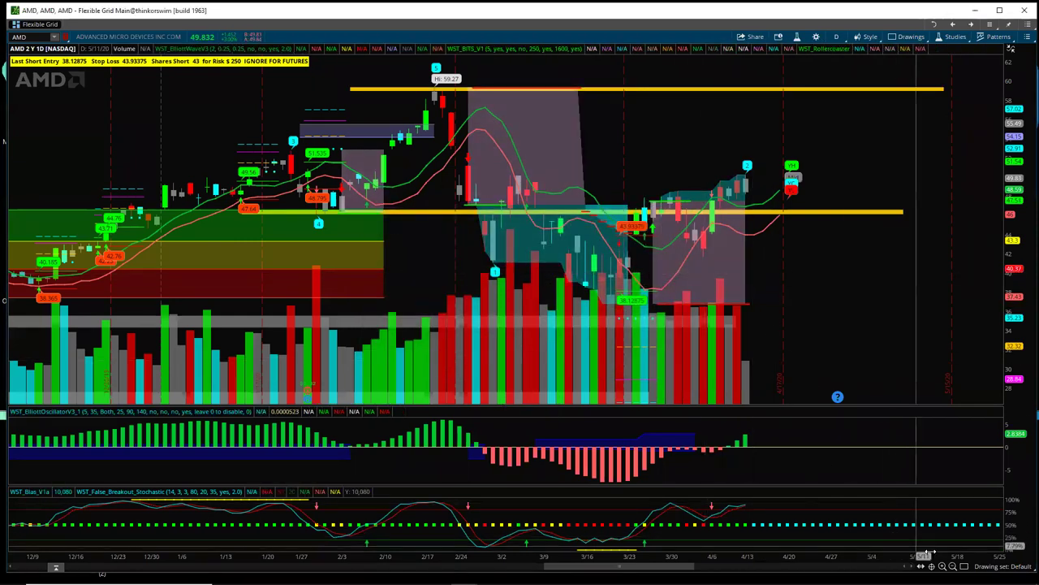
{"action": "mouse_move", "coordinate": [997, 484]}
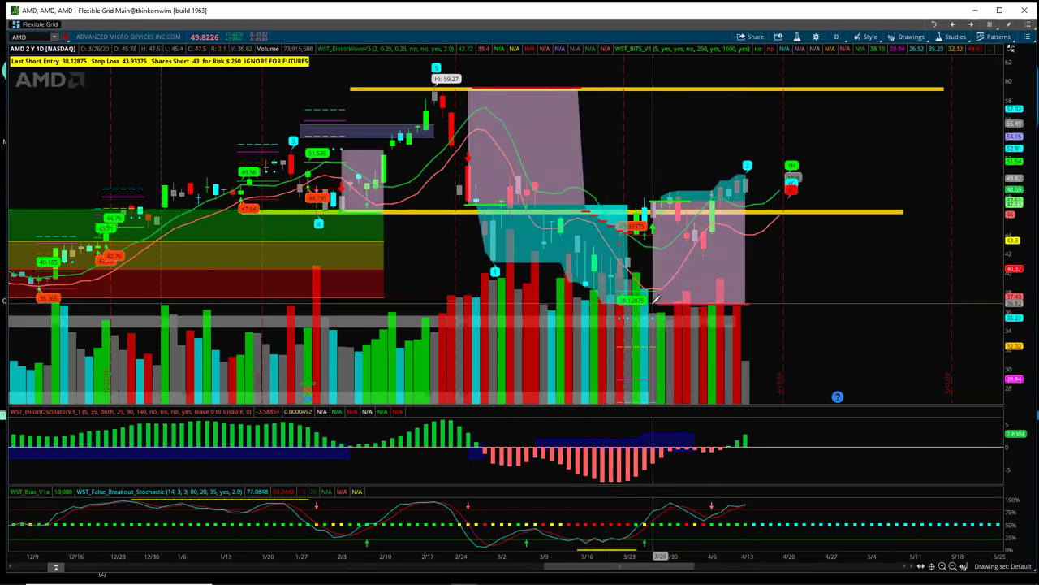
Step: Draw a Fibonacci extension from the bottom of AMD's late-March box at about 36.8, with its 0% level at about 47.49
{"action": "left_click", "coordinate": [690, 200]}
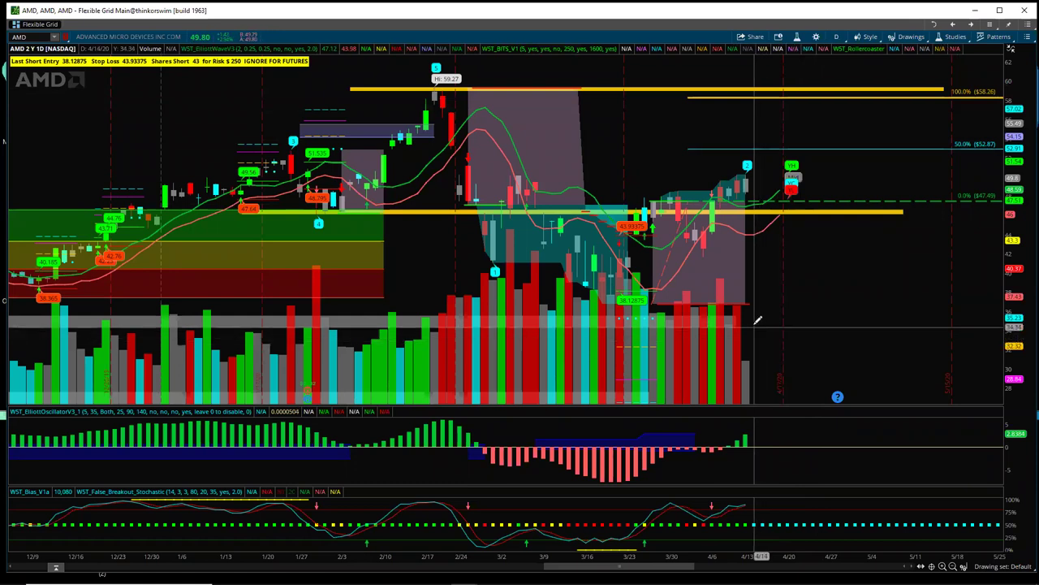
{"action": "mouse_move", "coordinate": [778, 144]}
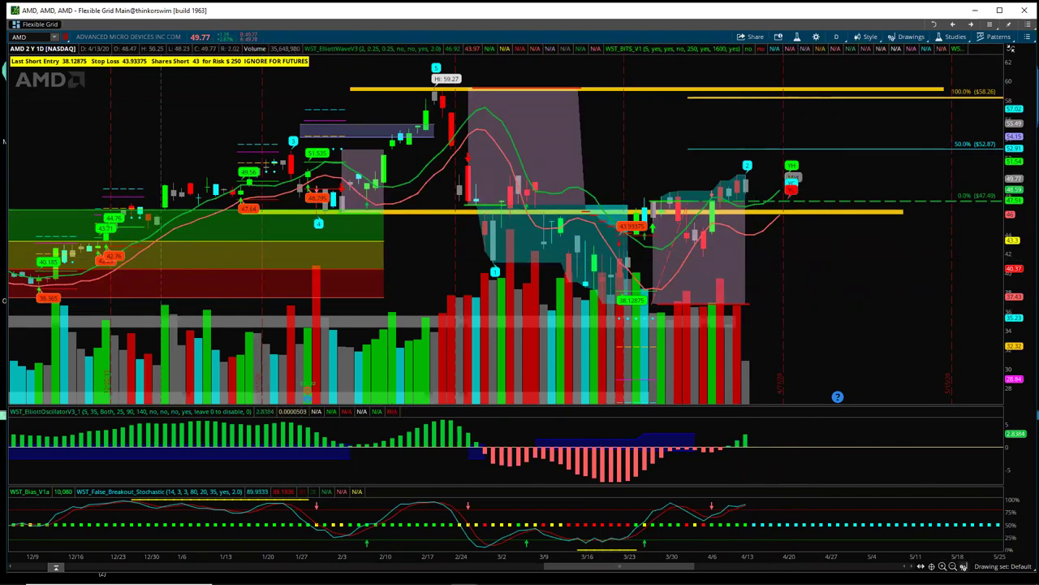
{"action": "mouse_move", "coordinate": [963, 566]}
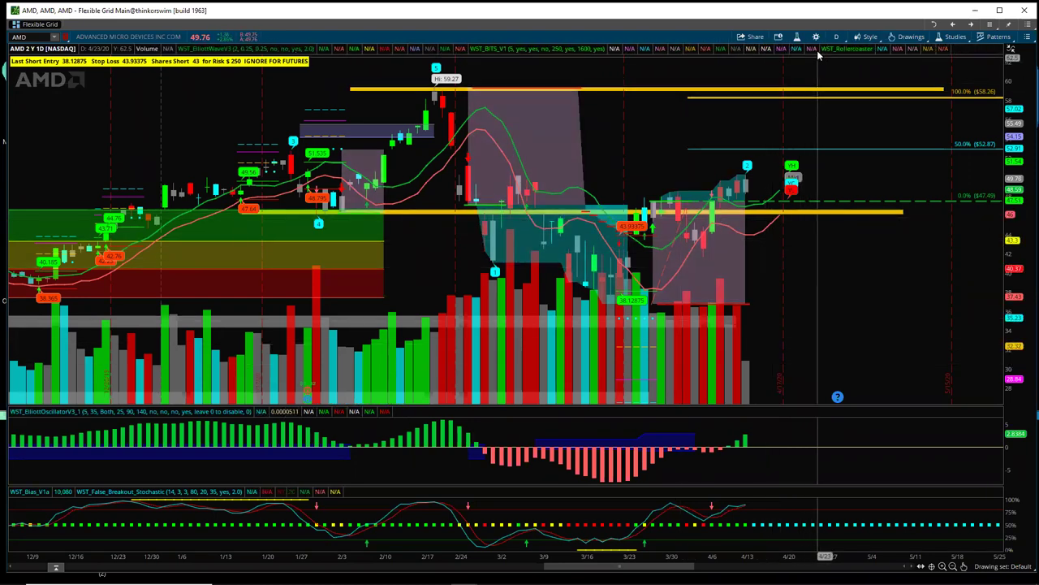
Step: Hide the volume subgraph for equities in the chart settings
{"action": "left_click", "coordinate": [798, 38]}
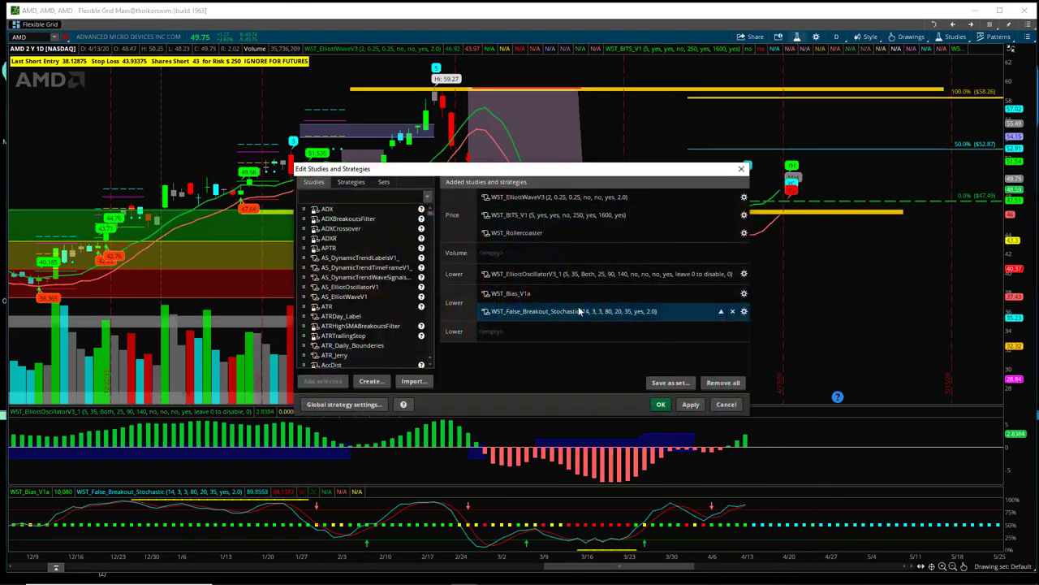
{"action": "left_click", "coordinate": [725, 404]}
{"action": "left_click", "coordinate": [816, 38]}
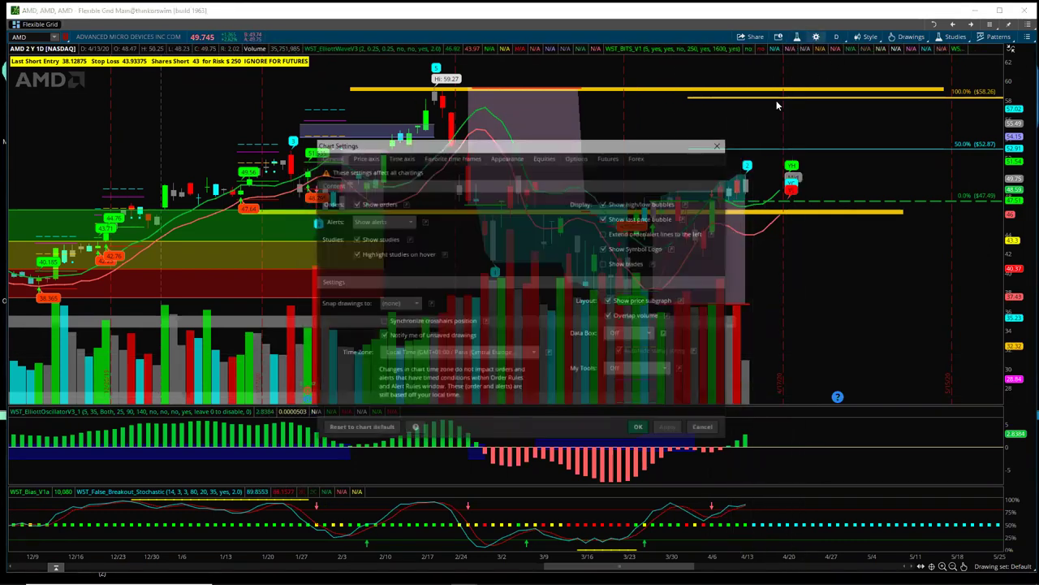
{"action": "left_click", "coordinate": [545, 157]}
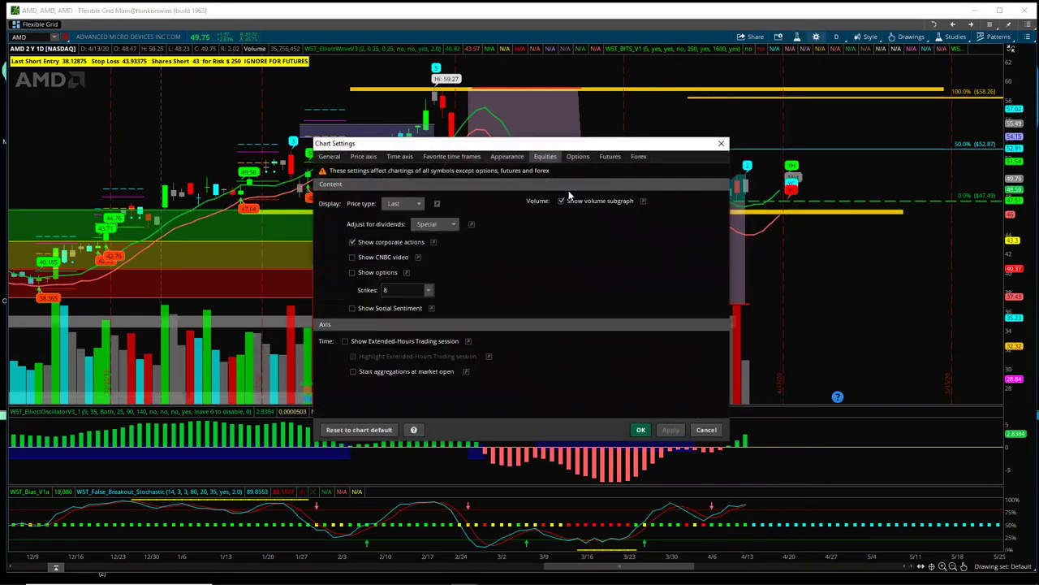
{"action": "left_click", "coordinate": [640, 430]}
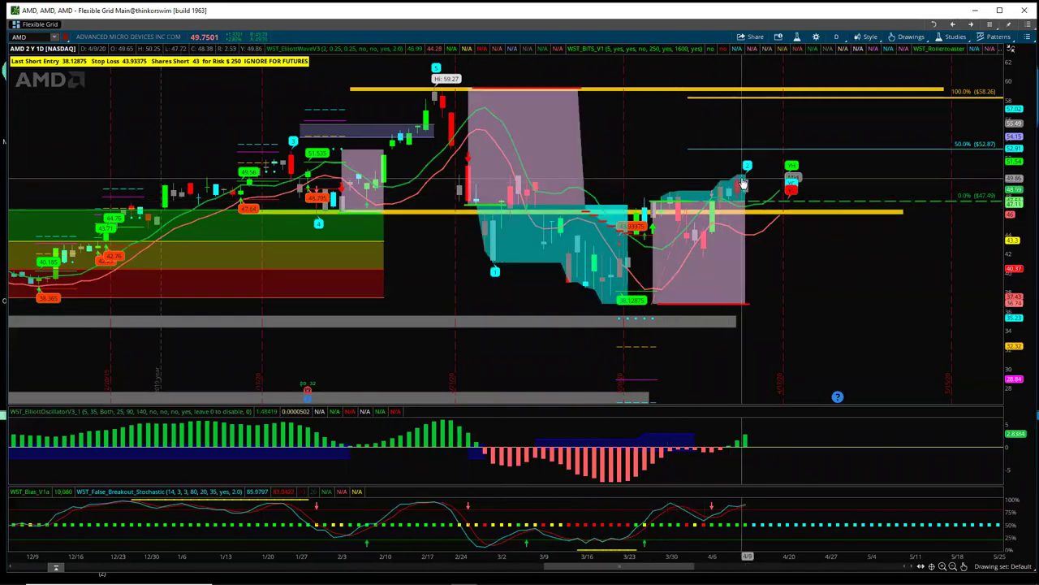
{"action": "left_click_drag", "start_coordinate": [809, 254], "coordinate": [556, 309]}
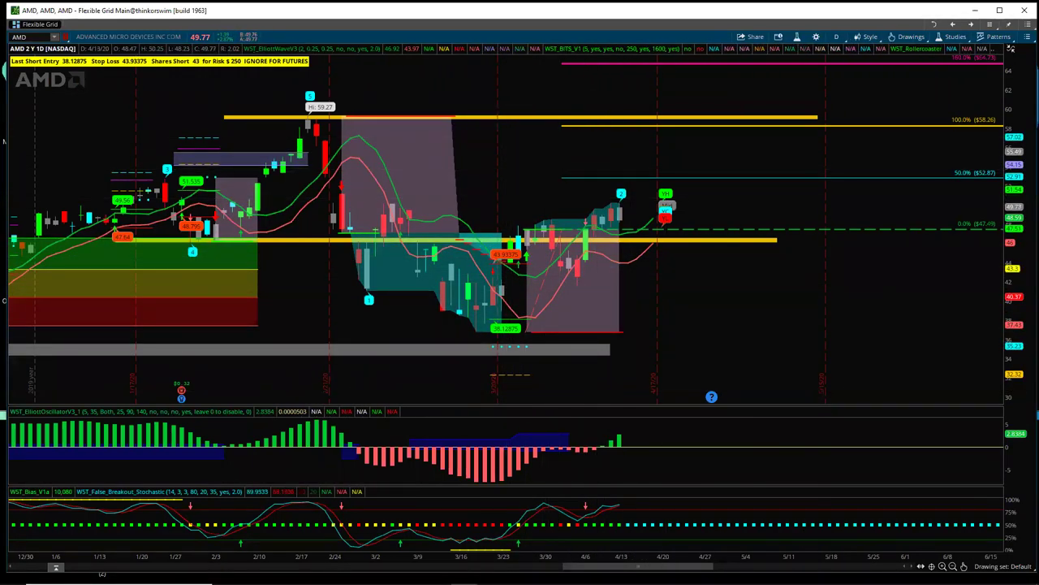
{"action": "mouse_move", "coordinate": [996, 466]}
{"action": "left_click", "coordinate": [972, 427]}
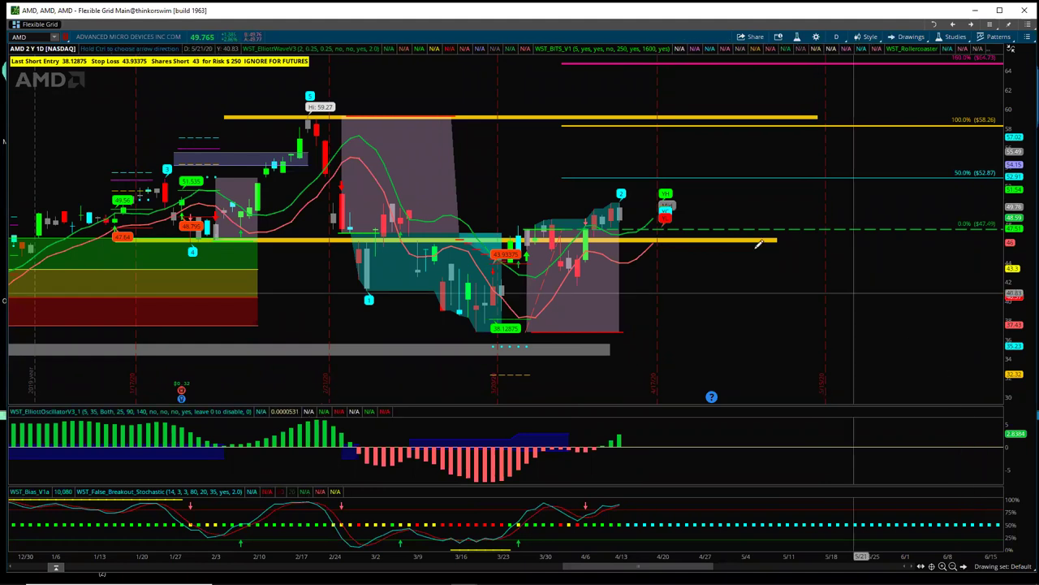
{"action": "left_click", "coordinate": [627, 192]}
{"action": "left_click_drag", "start_coordinate": [654, 172], "coordinate": [626, 195]}
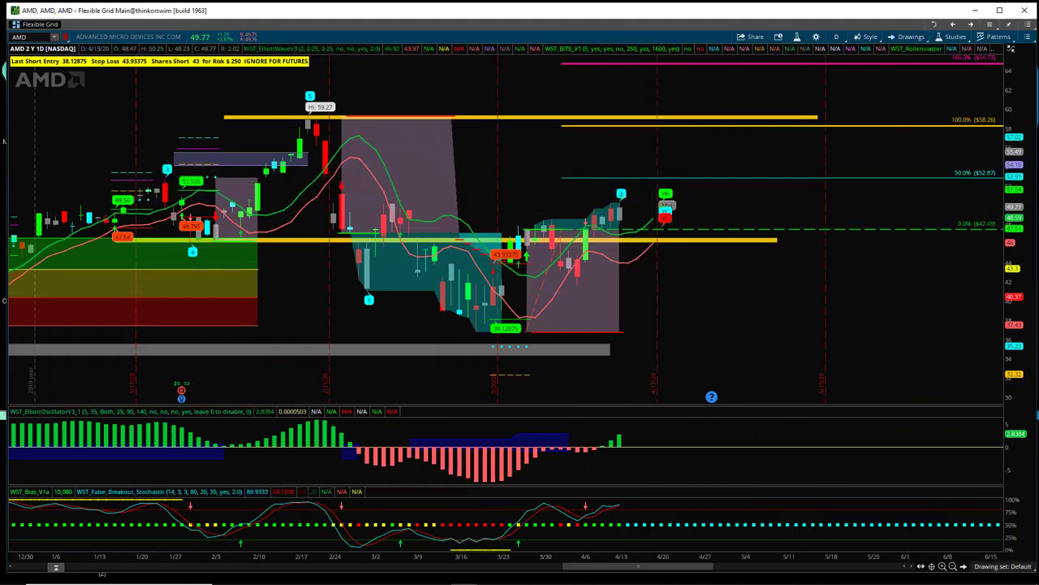
Step: Draw a two-leg trendline from AMD's latest candle up about 8.8 to the 100% extension level, then down about 22.68 into mid-May
{"action": "mouse_move", "coordinate": [963, 566]}
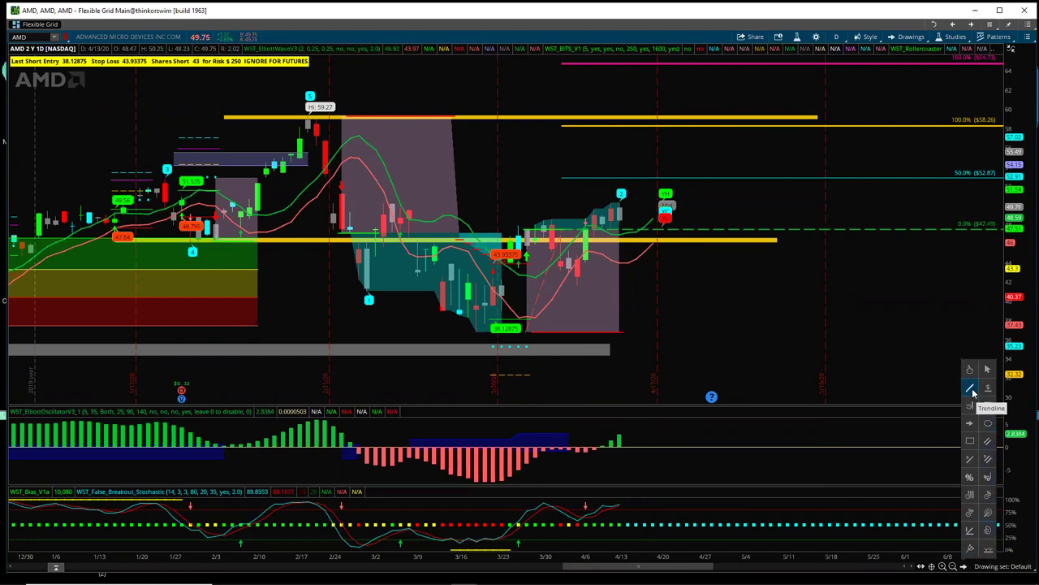
{"action": "left_click", "coordinate": [970, 390]}
{"action": "left_click", "coordinate": [622, 207]}
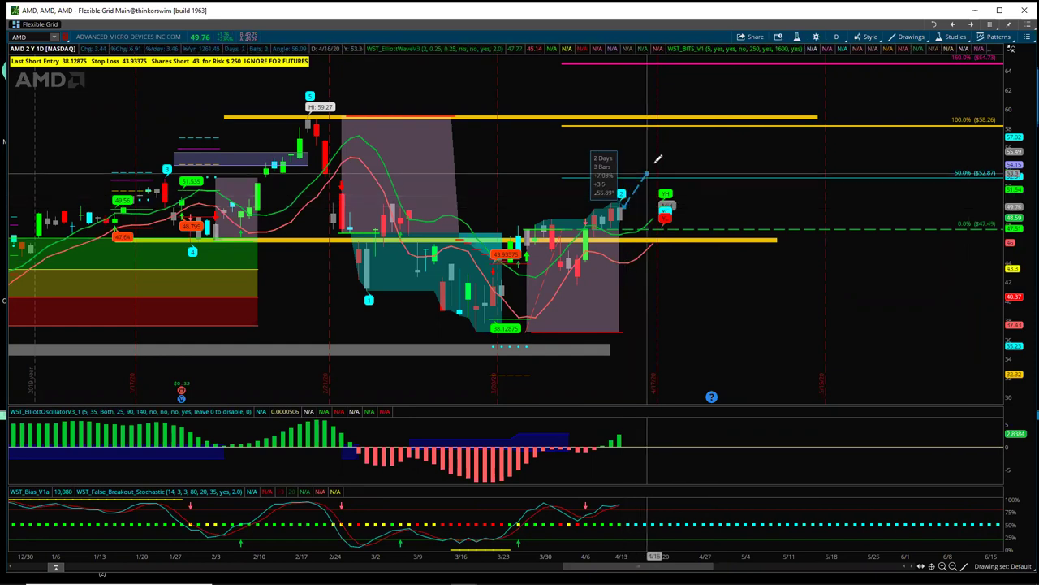
{"action": "left_click", "coordinate": [688, 120]}
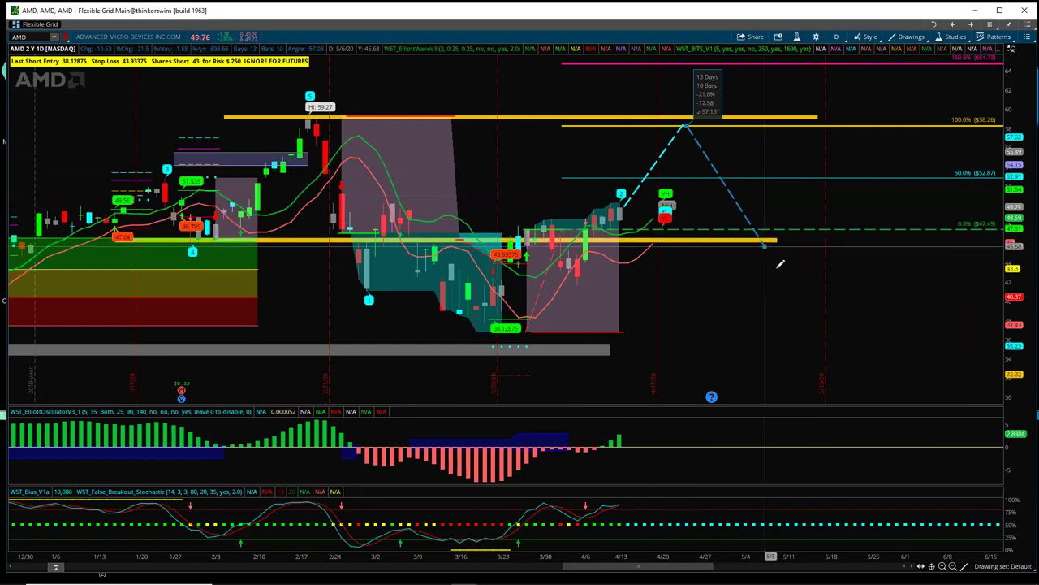
{"action": "left_click", "coordinate": [812, 342]}
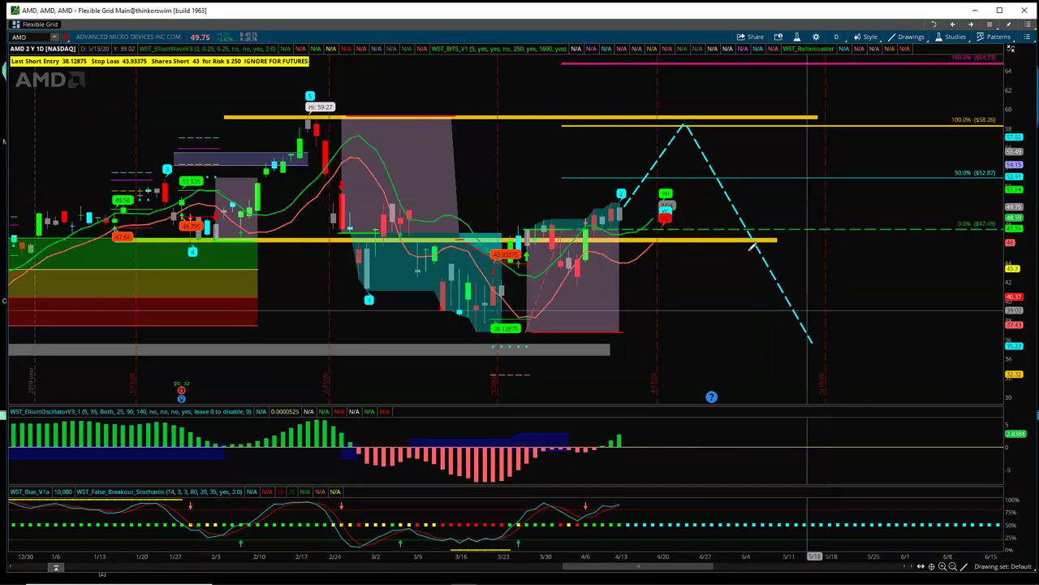
{"action": "mouse_move", "coordinate": [692, 114]}
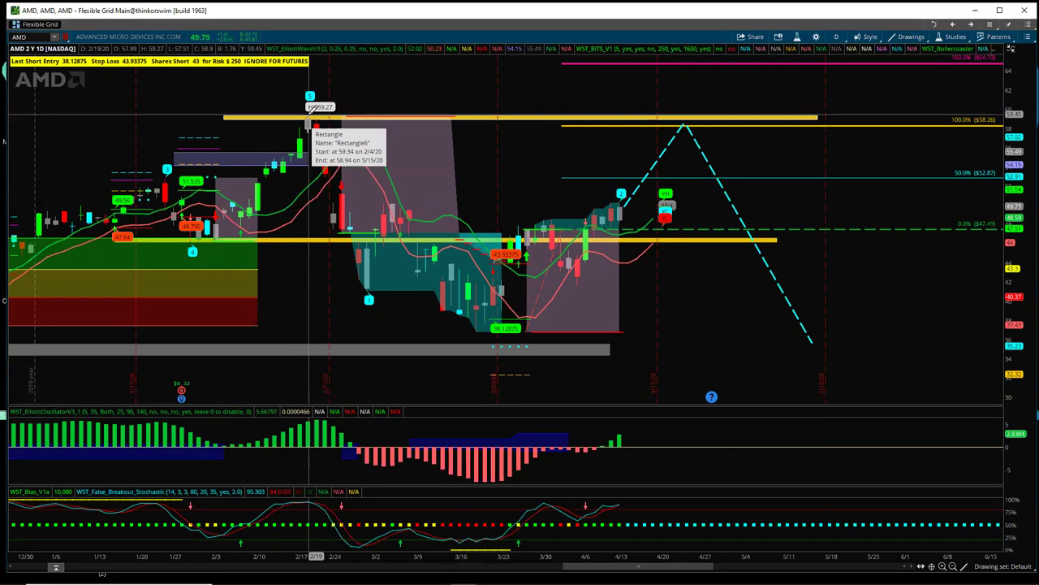
Step: Remove both projected trendlines, the falling leg and the rising leg, from the AMD chart
{"action": "left_click", "coordinate": [964, 566]}
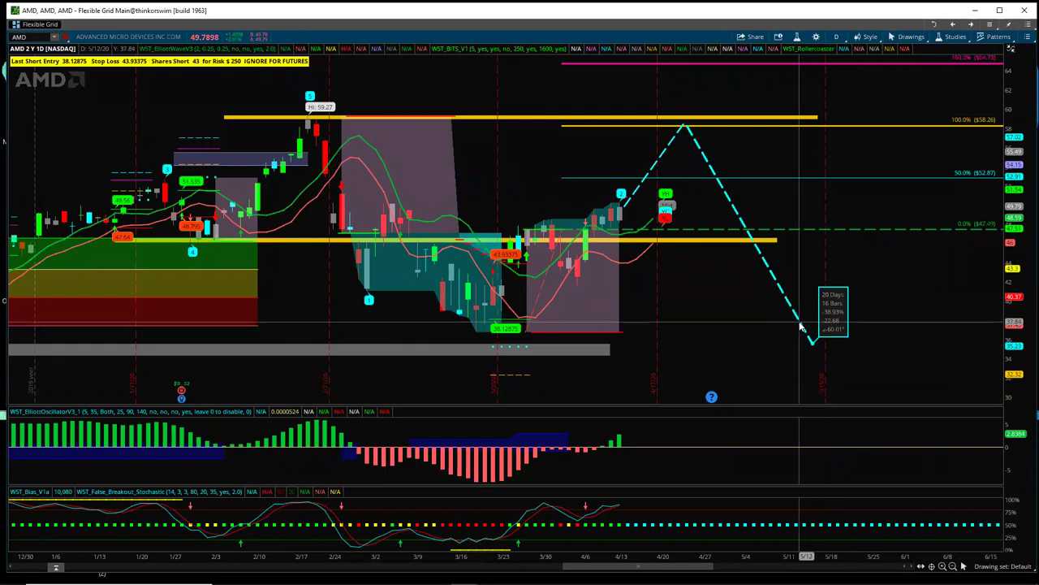
{"action": "right_click", "coordinate": [803, 326]}
{"action": "left_click", "coordinate": [843, 332]}
{"action": "left_click", "coordinate": [661, 398]}
{"action": "right_click", "coordinate": [793, 314]}
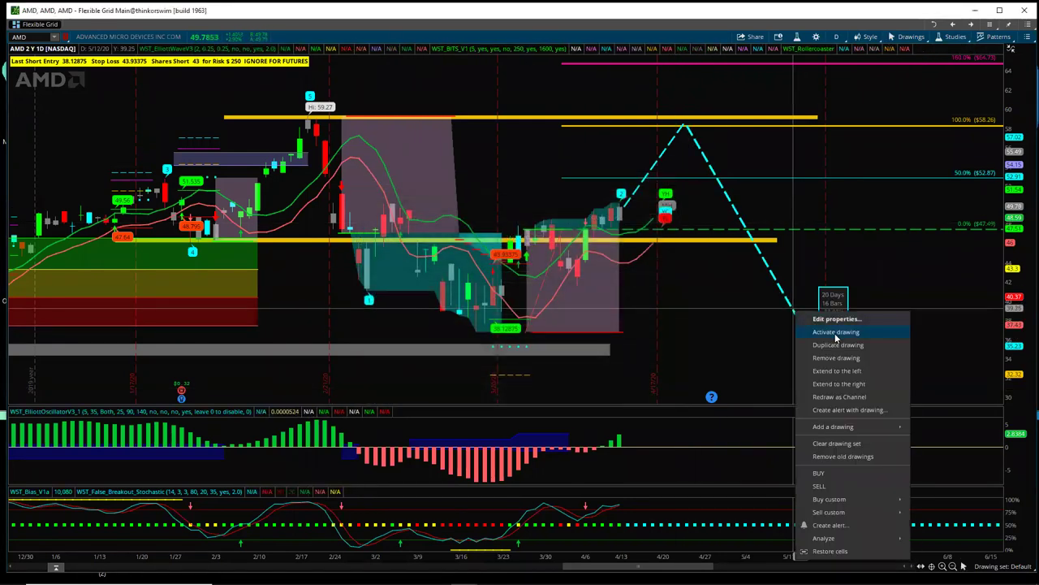
{"action": "left_click", "coordinate": [840, 358]}
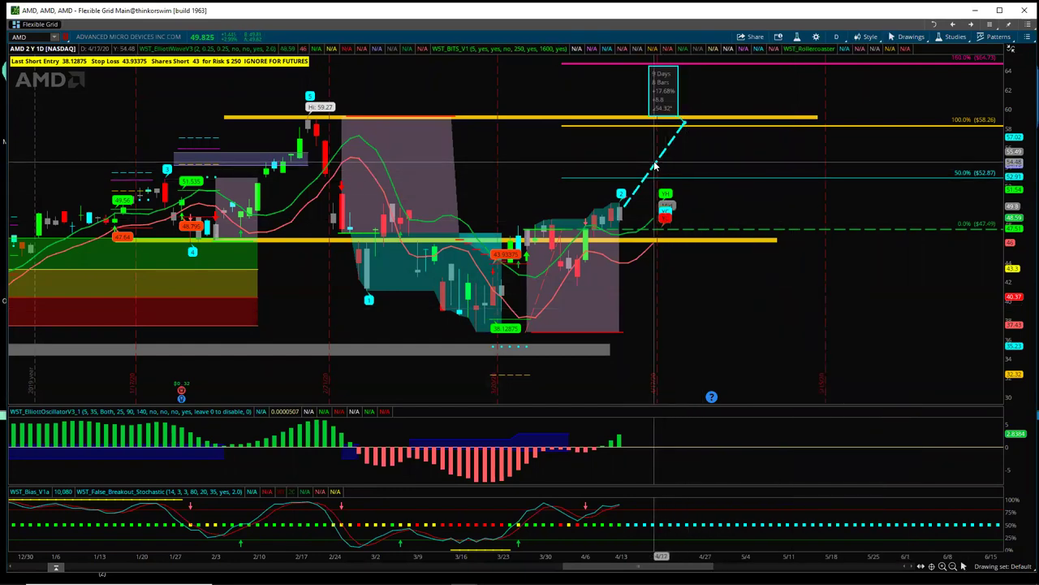
{"action": "right_click", "coordinate": [660, 166]}
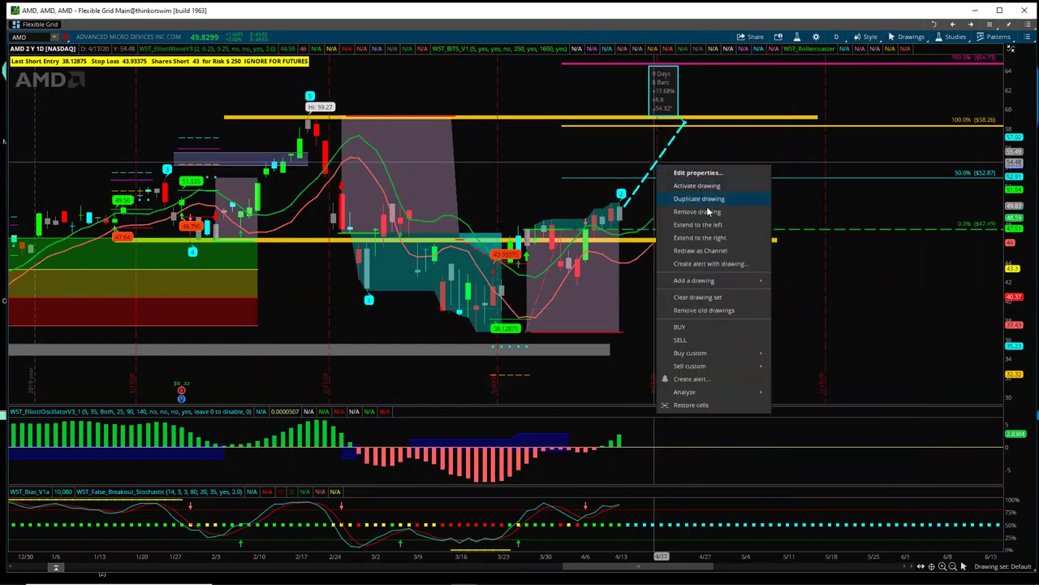
{"action": "left_click", "coordinate": [709, 212]}
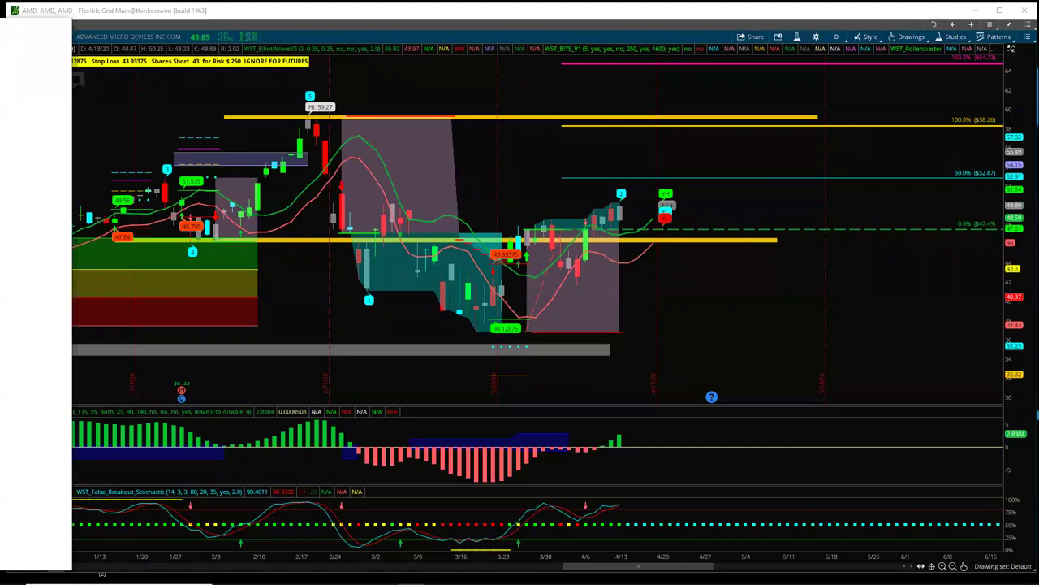
Step: Switch to the browser to view the tradethefifth.com home page, and return to thinkorswim
{"action": "left_click_drag", "start_coordinate": [35, 23], "coordinate": [767, 22]}
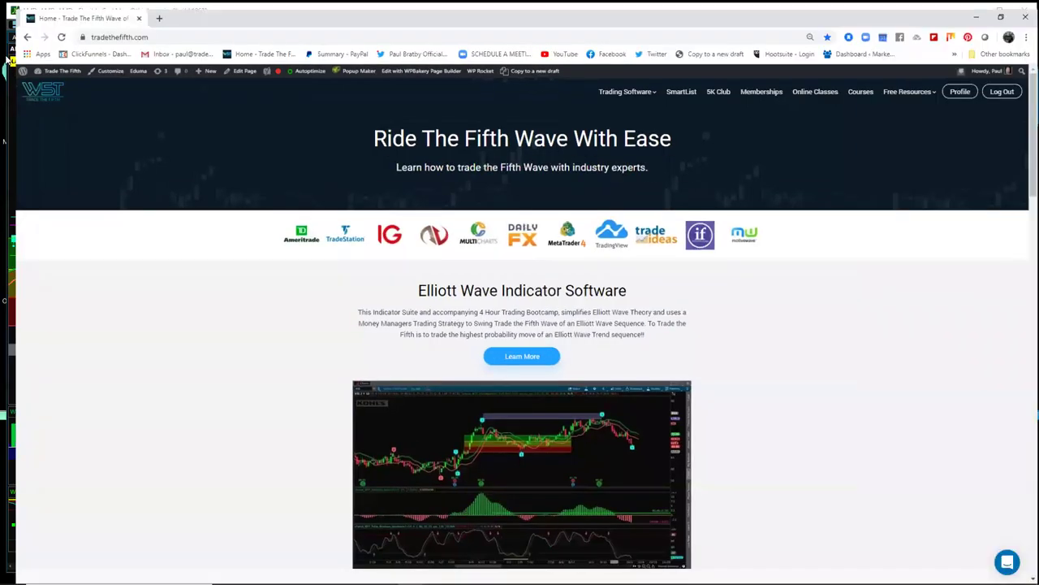
{"action": "key", "text": "alt+Tab"}
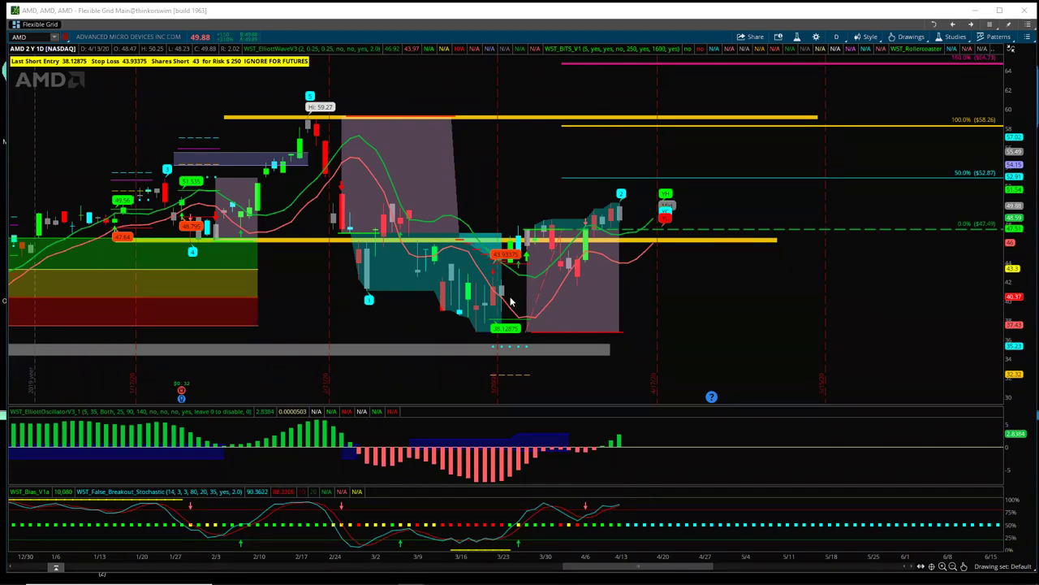
{"action": "key", "text": "alt+Tab"}
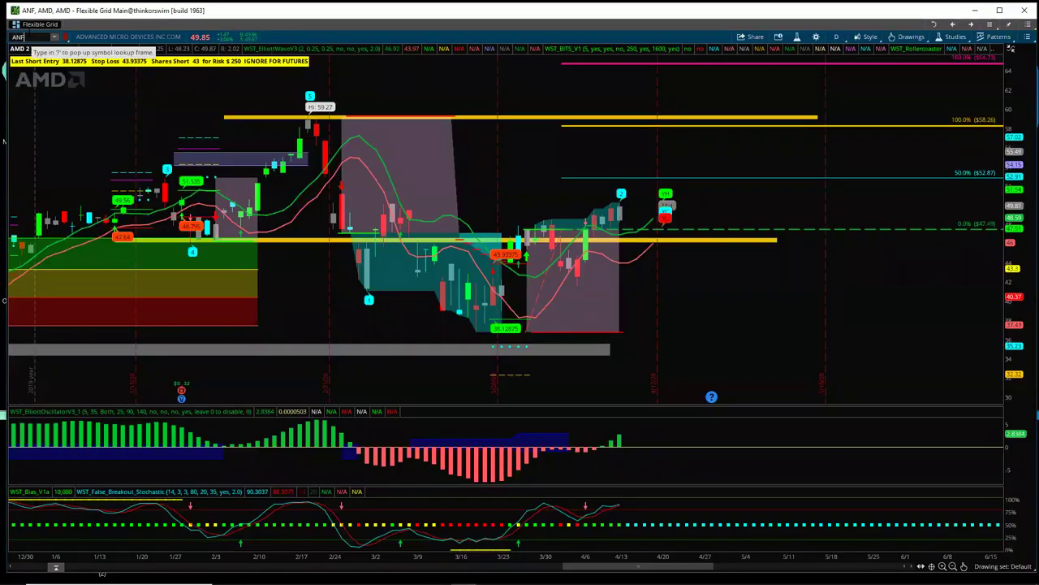
Step: Load the ANF symbol in the daily chart and bring its price action since December into view
{"action": "key", "text": "Return"}
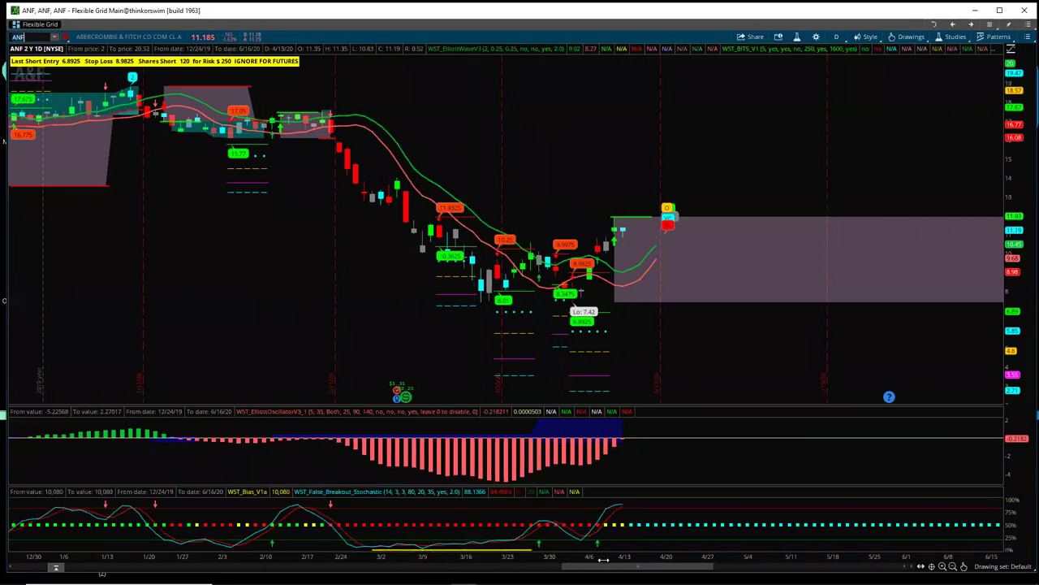
{"action": "scroll", "coordinate": [639, 560], "scroll_direction": "down", "scroll_amount": 8}
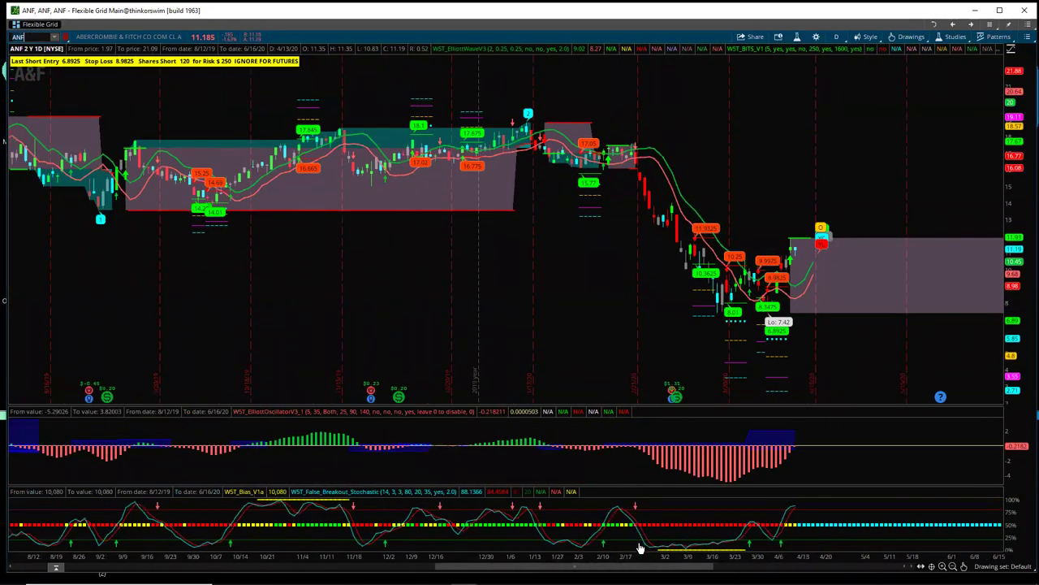
{"action": "scroll", "coordinate": [639, 551], "scroll_direction": "down", "scroll_amount": 1}
{"action": "left_click_drag", "start_coordinate": [630, 557], "coordinate": [549, 556]}
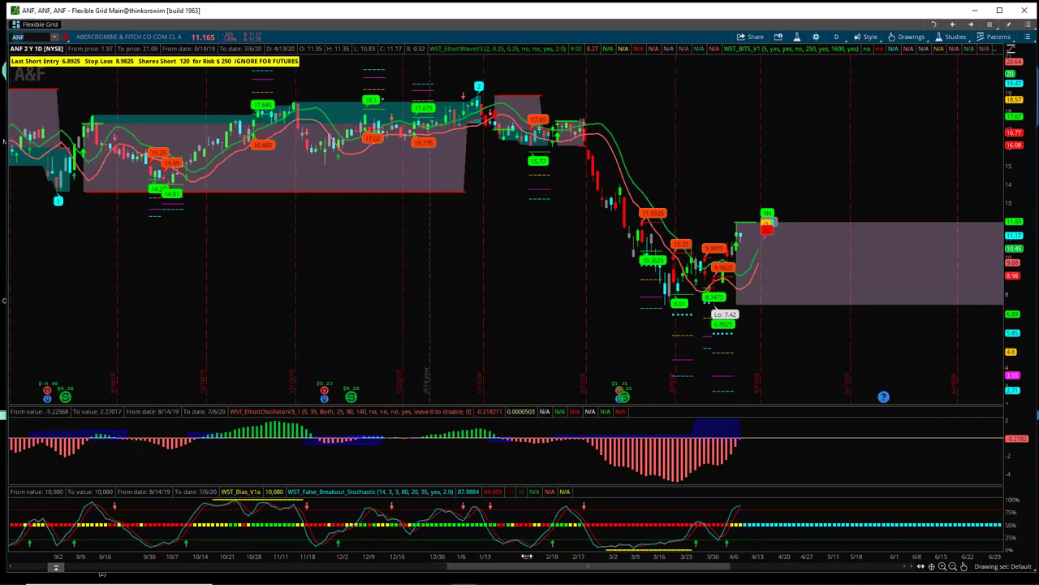
{"action": "scroll", "coordinate": [325, 220], "scroll_direction": "up", "scroll_amount": 3}
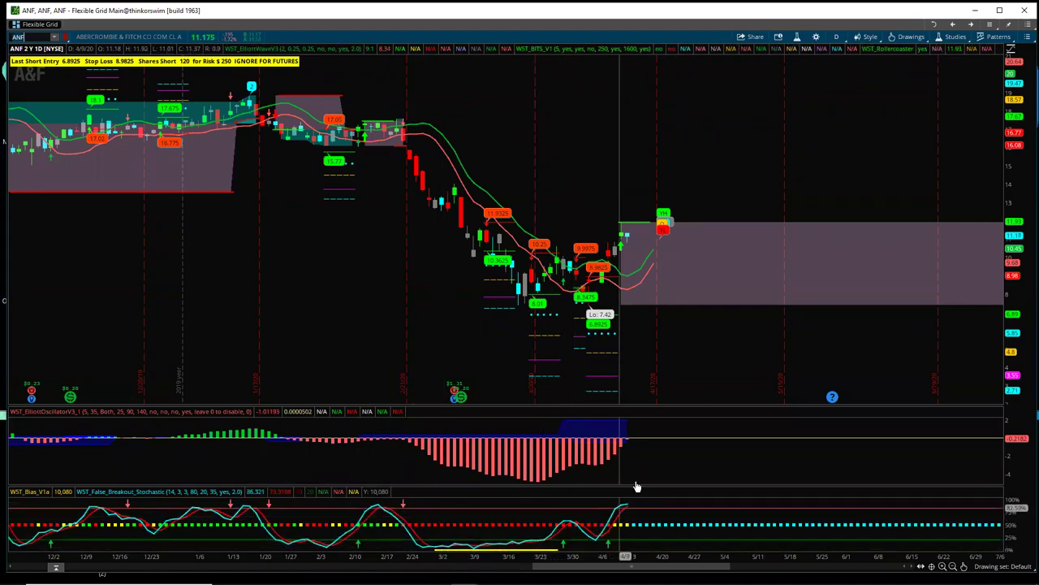
{"action": "left_click_drag", "start_coordinate": [714, 171], "coordinate": [642, 188]}
Step: Draw a thin rectangle along ANF's 2019 highs, about 19.19 to 18.72, from July 10, 2019 to July 4, 2020
{"action": "mouse_move", "coordinate": [965, 566]}
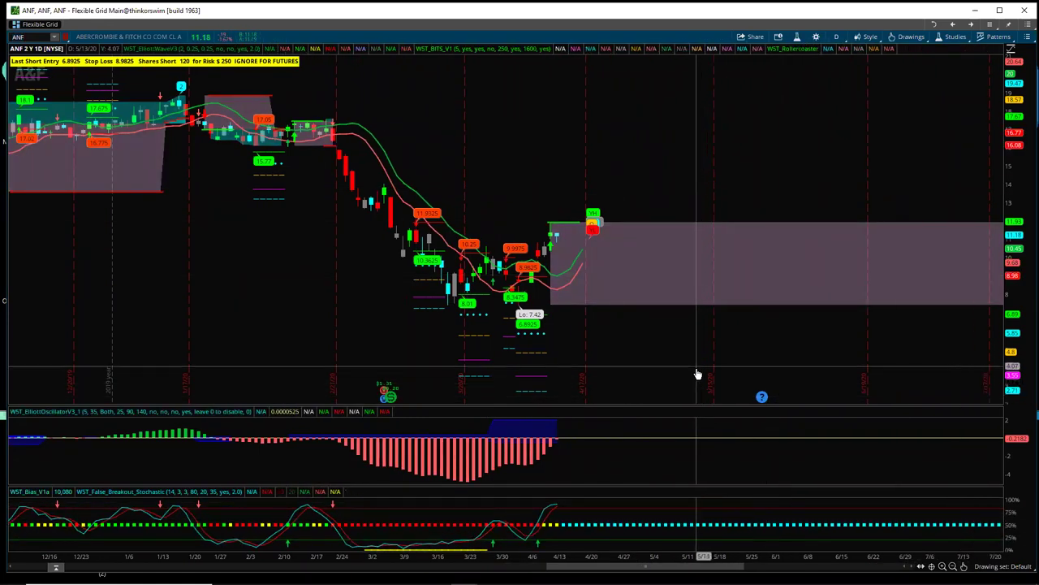
{"action": "left_click_drag", "start_coordinate": [606, 557], "coordinate": [756, 556]}
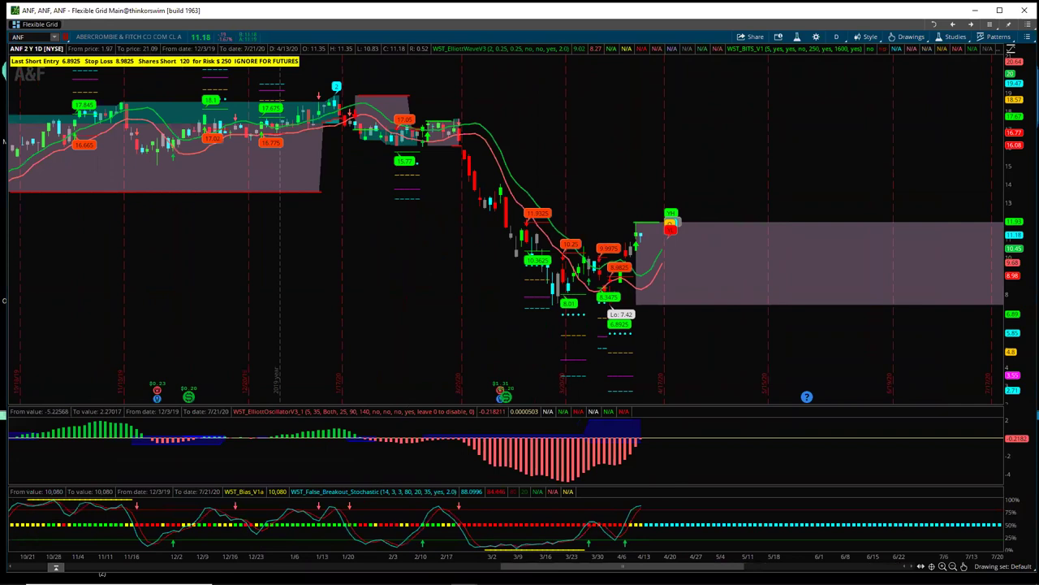
{"action": "mouse_move", "coordinate": [965, 566]}
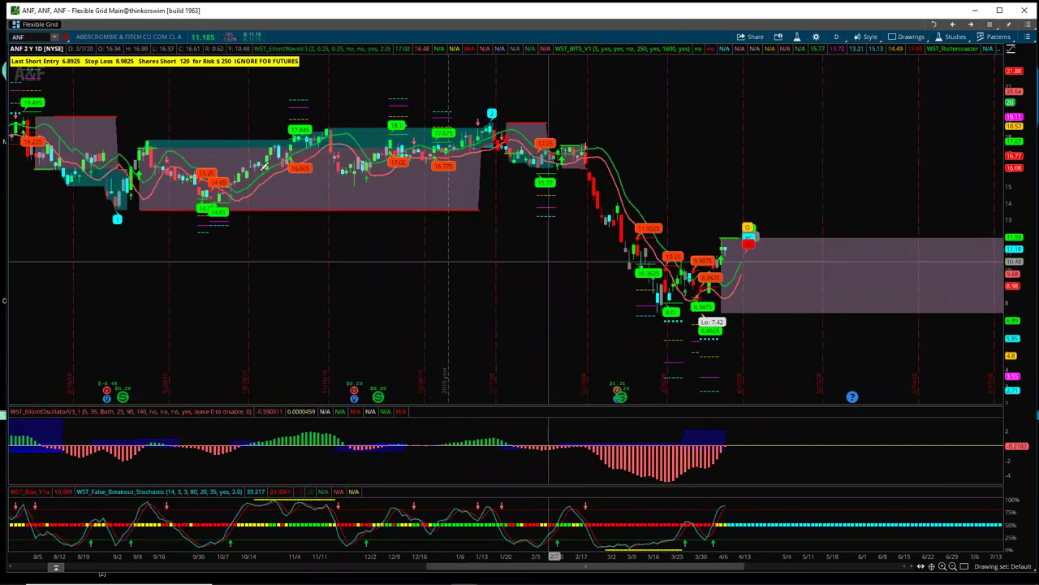
{"action": "scroll", "coordinate": [252, 556], "scroll_direction": "down", "scroll_amount": 5}
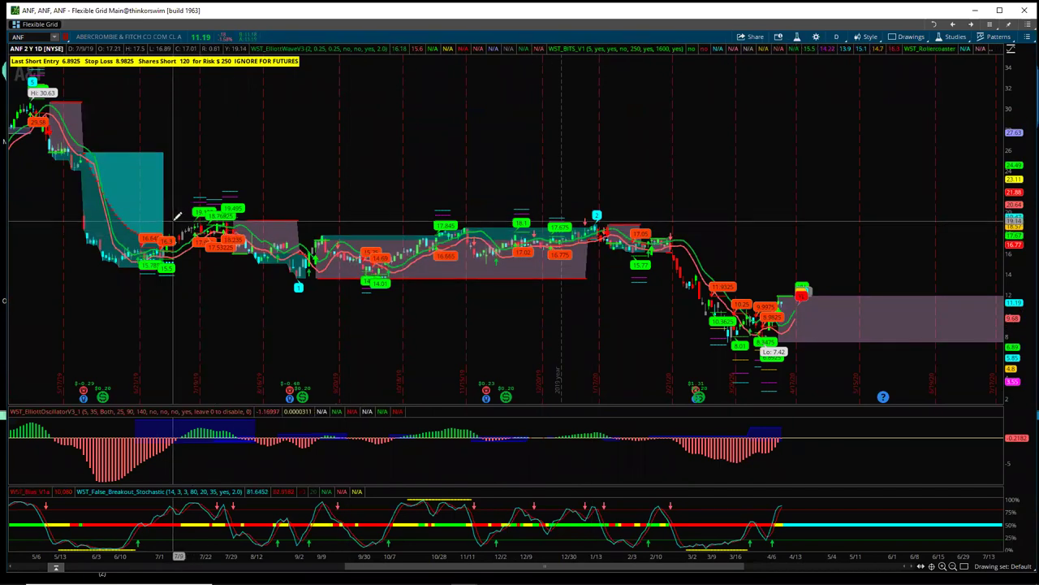
{"action": "mouse_move", "coordinate": [174, 219]}
{"action": "left_mouse_down"}
{"action": "mouse_move", "coordinate": [801, 179]}
{"action": "mouse_move", "coordinate": [905, 225]}
{"action": "mouse_move", "coordinate": [964, 224]}
{"action": "left_mouse_up"}
{"action": "left_click", "coordinate": [963, 224]}
Step: Change the color of the rectangle along ANF's 2019 highs to golden yellow
{"action": "right_click", "coordinate": [955, 225]}
{"action": "left_click", "coordinate": [967, 237]}
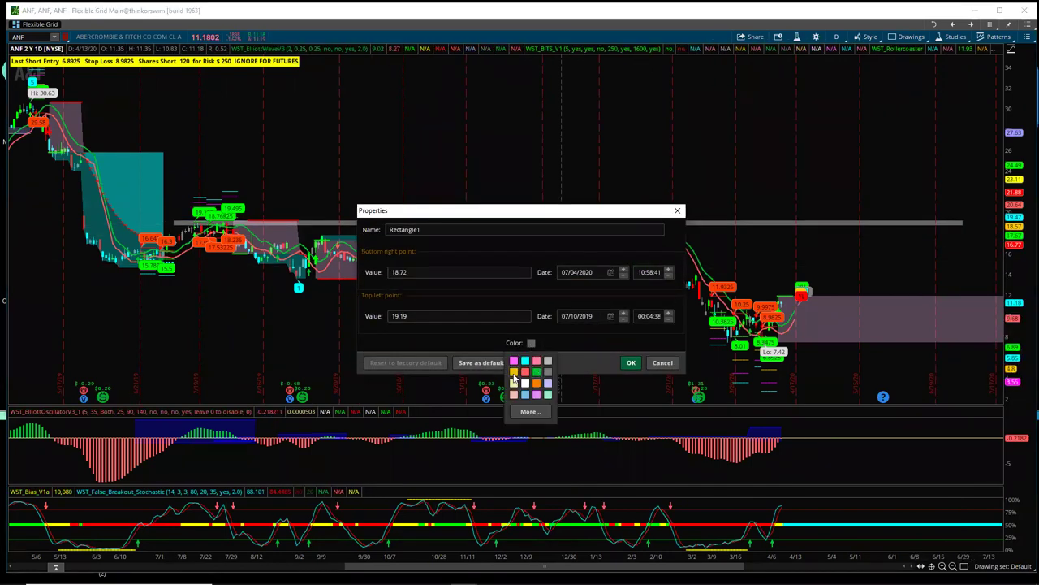
{"action": "left_click", "coordinate": [630, 363]}
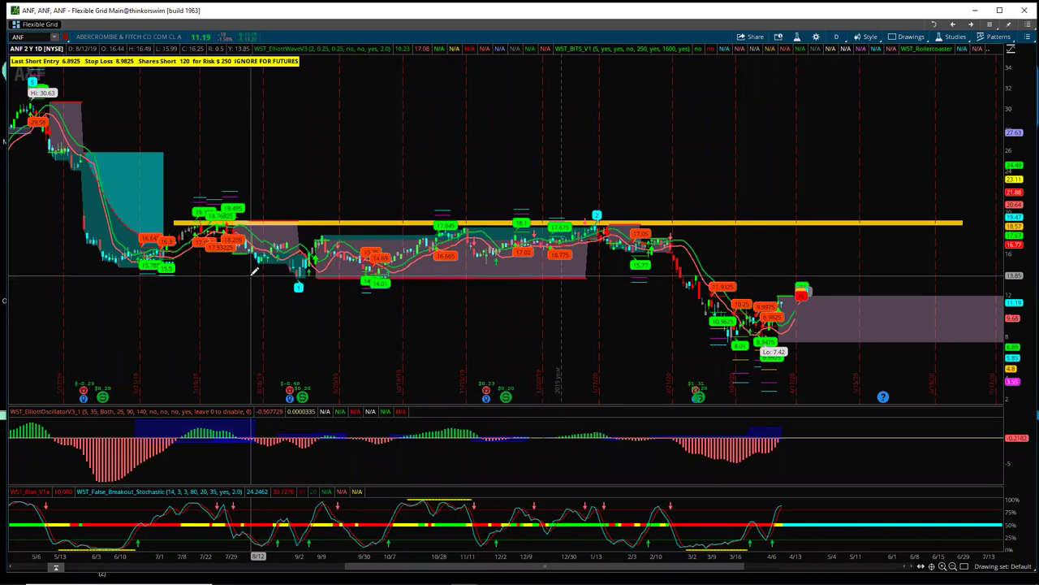
Step: Draw a thin rectangle along ANF's 2019 lows at about 14, from August 12, 2019 to early July 2020
{"action": "mouse_move", "coordinate": [251, 273]}
{"action": "left_mouse_down"}
{"action": "mouse_move", "coordinate": [1006, 276]}
{"action": "mouse_move", "coordinate": [968, 277]}
{"action": "mouse_move", "coordinate": [981, 274]}
{"action": "left_mouse_up"}
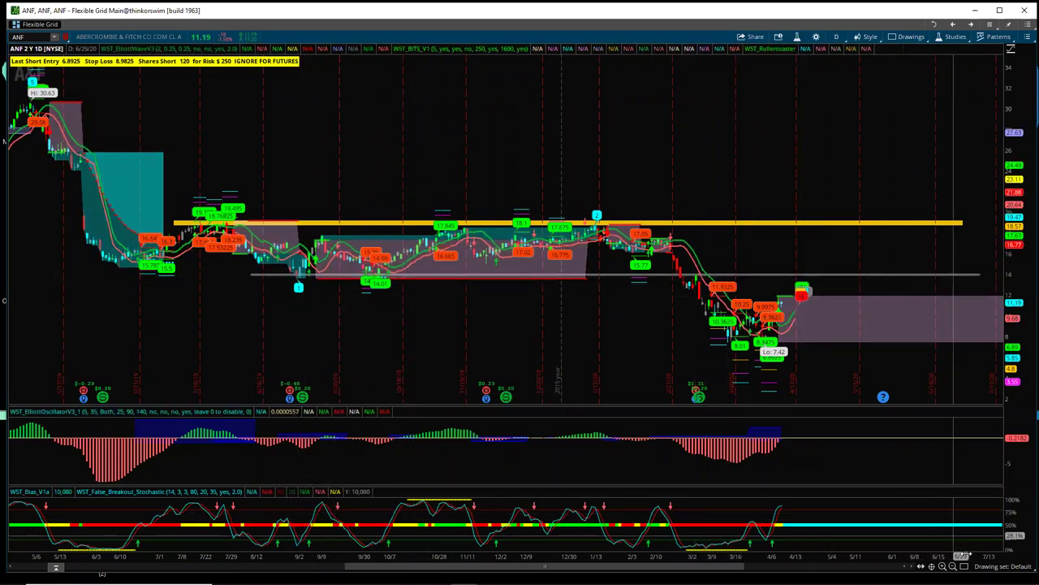
{"action": "mouse_move", "coordinate": [991, 396]}
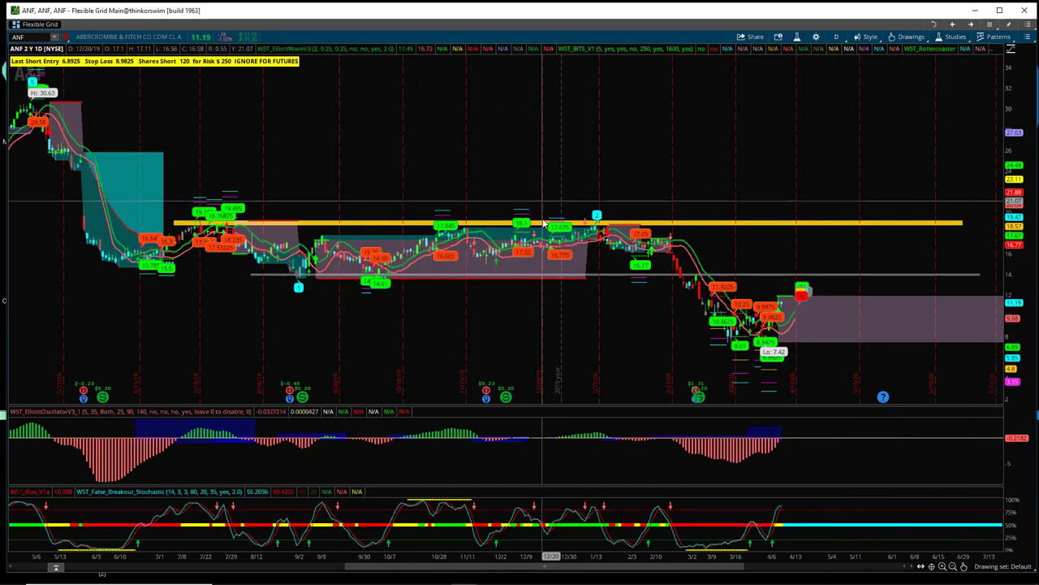
Step: Move the thin rectangle along ANF's 2019 lows slightly down, to about 13.8
{"action": "left_click", "coordinate": [783, 276]}
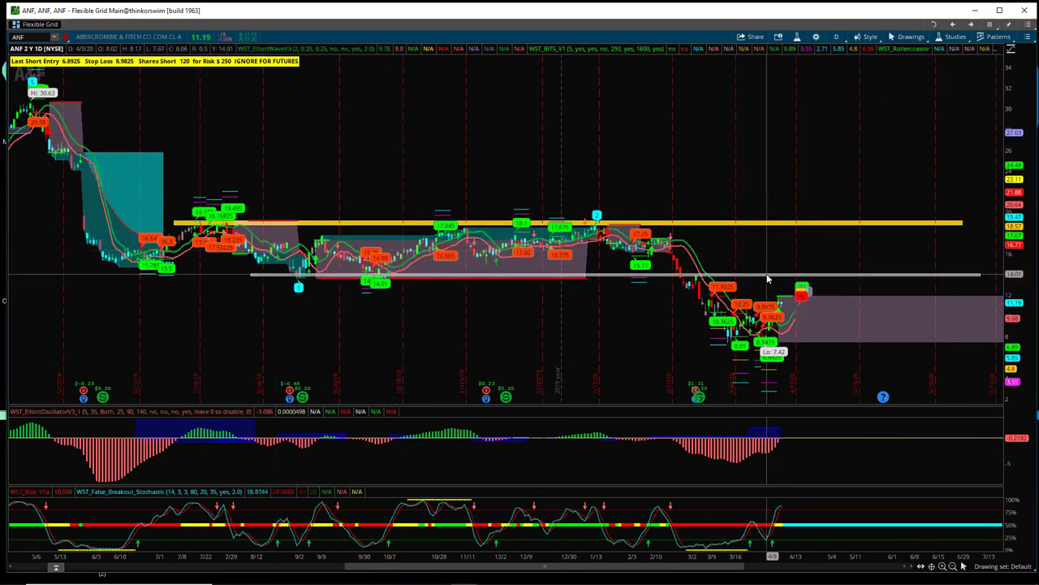
{"action": "left_click_drag", "start_coordinate": [768, 274], "coordinate": [771, 276]}
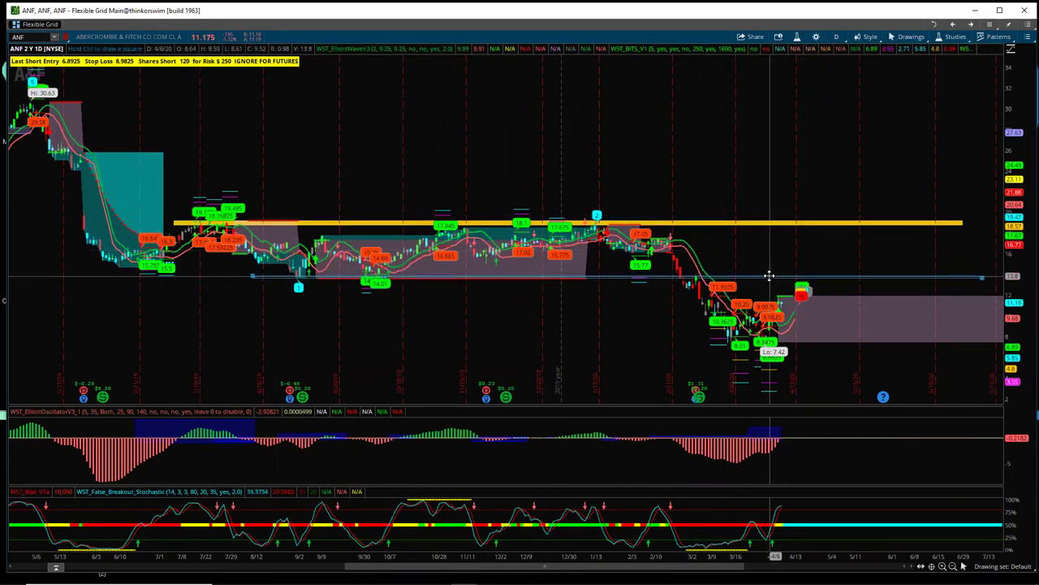
Step: Draw a parallel channel around ANF's decline, from about January 30 to the mid-March 2020 low, with its upper side above the February highs
{"action": "left_click_drag", "start_coordinate": [836, 558], "coordinate": [362, 75]}
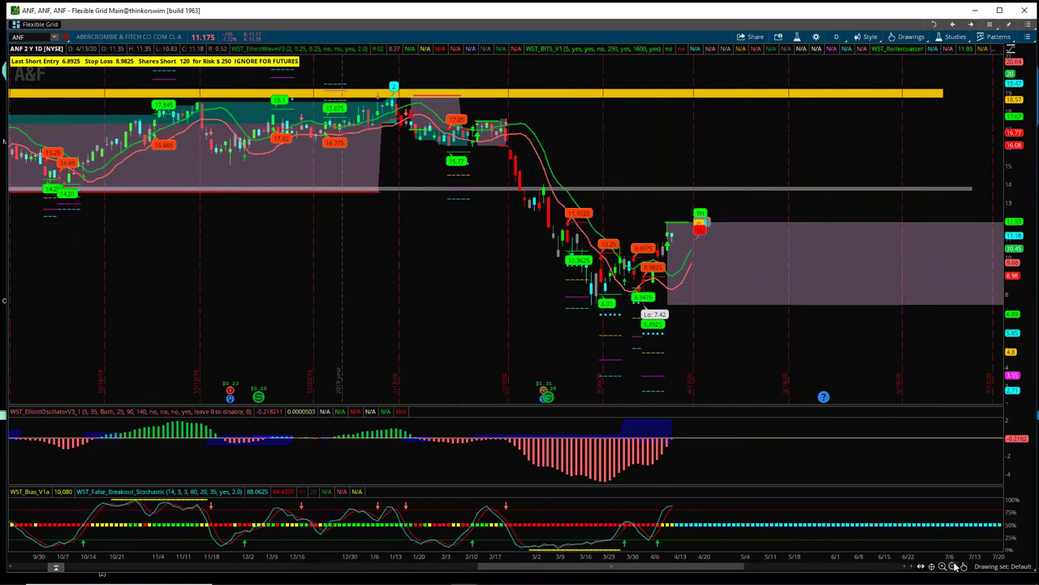
{"action": "mouse_move", "coordinate": [979, 549]}
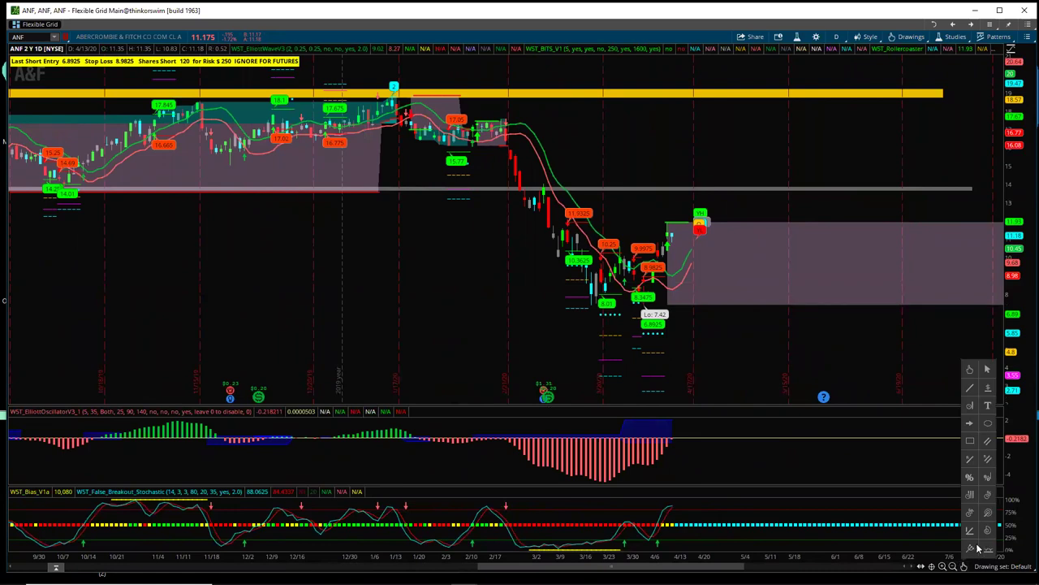
{"action": "left_click", "coordinate": [988, 443]}
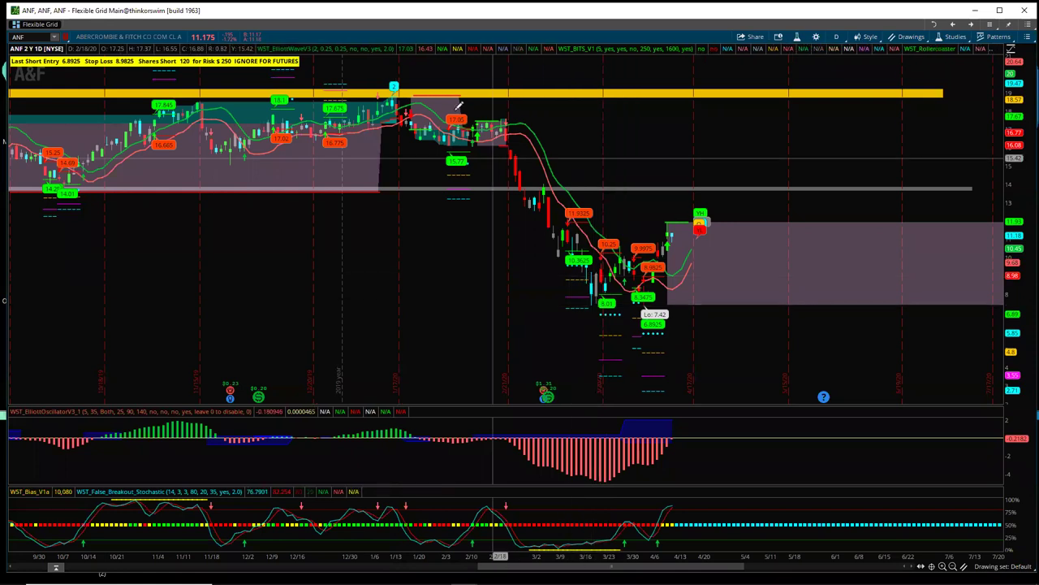
{"action": "left_click_drag", "start_coordinate": [593, 297], "coordinate": [436, 78]}
{"action": "left_click", "coordinate": [433, 81]}
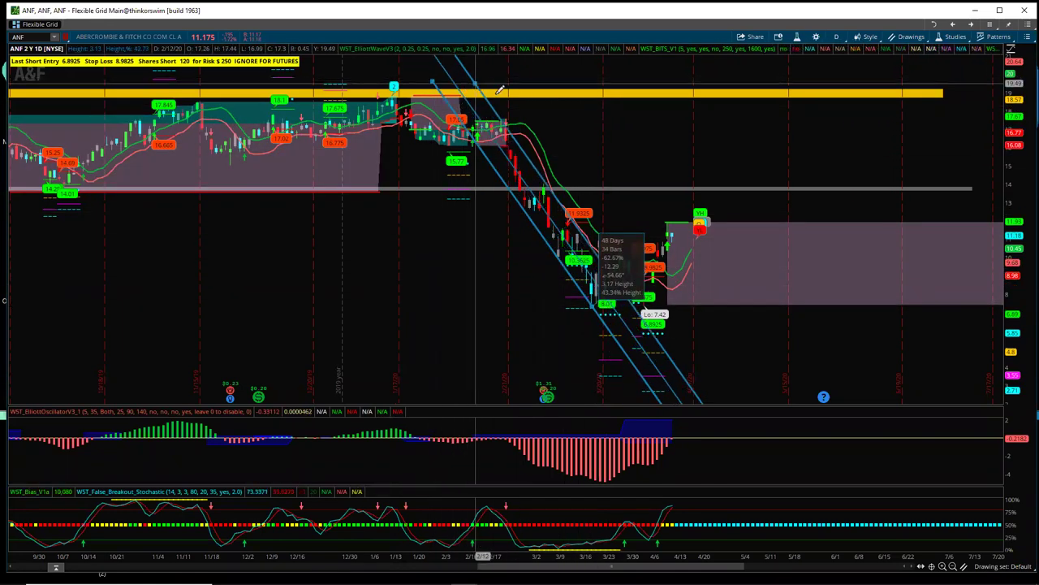
{"action": "left_click", "coordinate": [490, 95]}
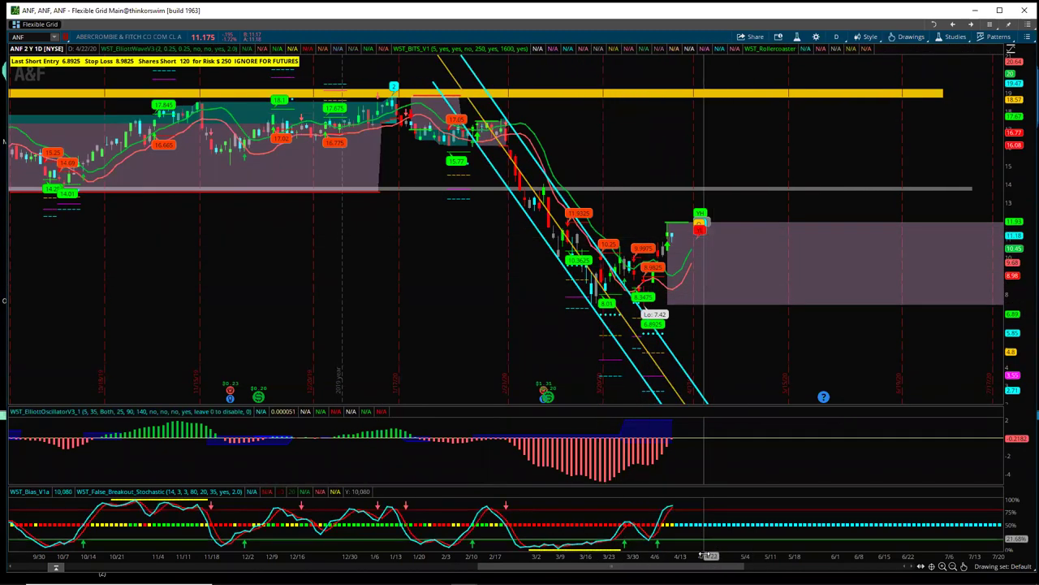
Step: Draw Fibonacci extensions on ANF from the March low near 7.42 to 11.93 at April 15, 2020
{"action": "left_click_drag", "start_coordinate": [692, 557], "coordinate": [613, 556]}
{"action": "scroll", "coordinate": [622, 455], "scroll_direction": "up", "scroll_amount": 5}
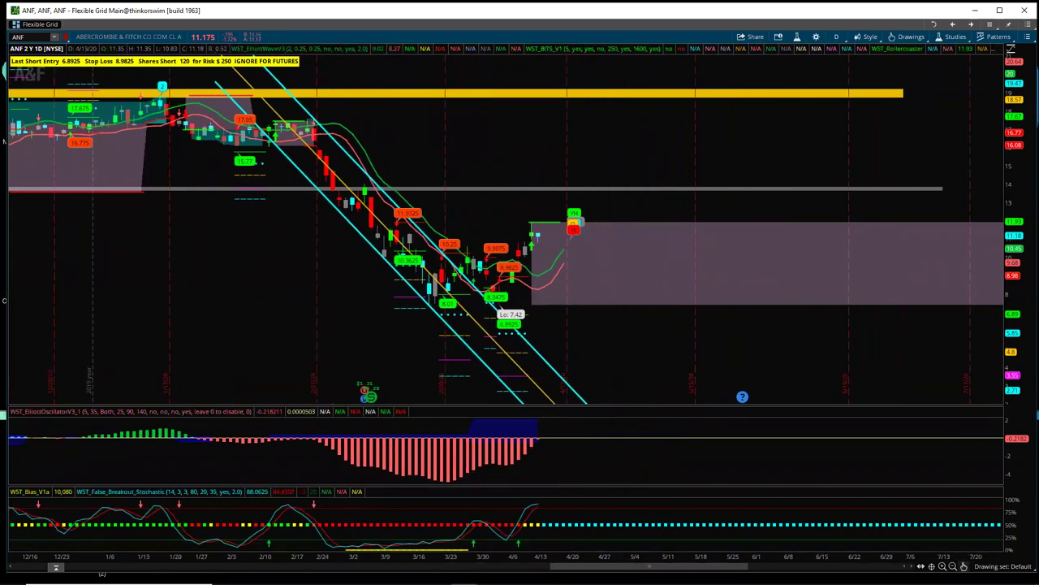
{"action": "mouse_move", "coordinate": [965, 566]}
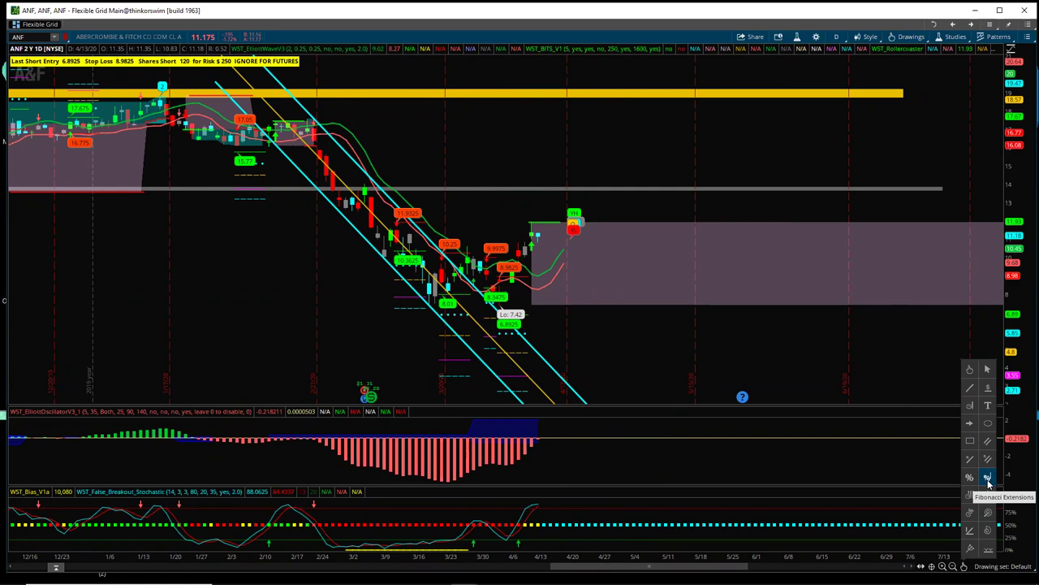
{"action": "left_click", "coordinate": [989, 478]}
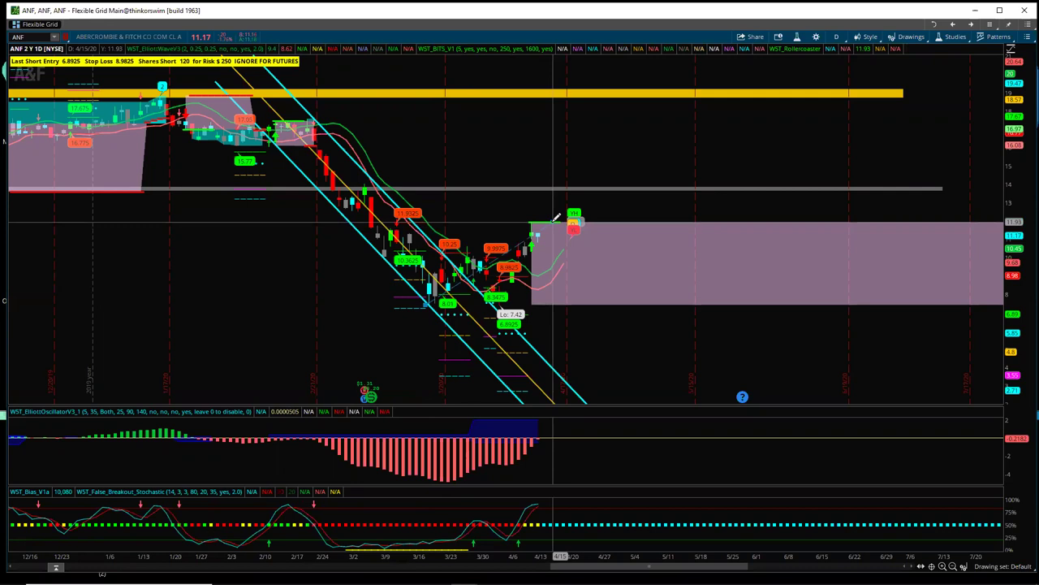
{"action": "left_click", "coordinate": [556, 218]}
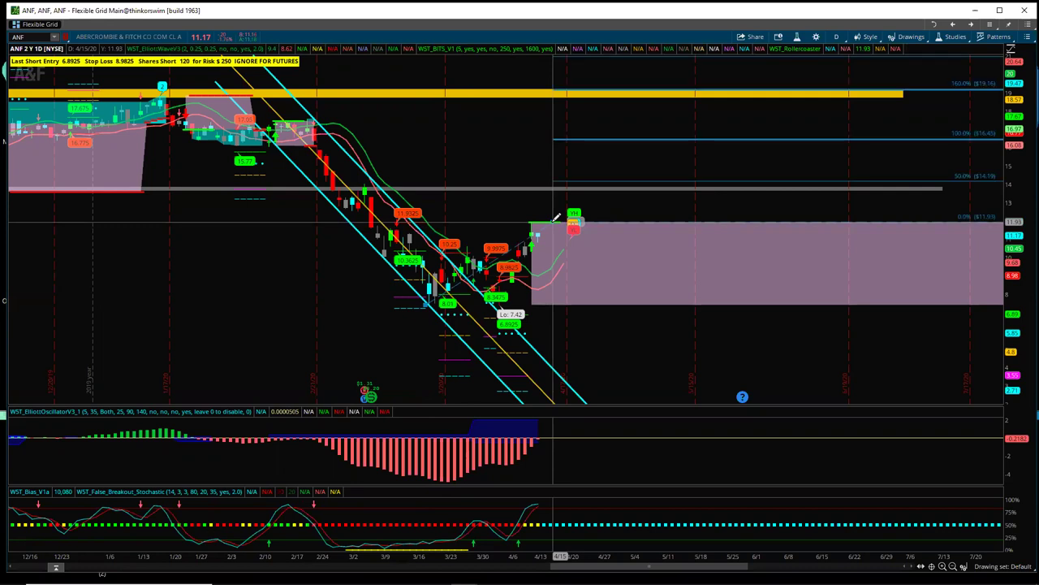
{"action": "left_click", "coordinate": [555, 218]}
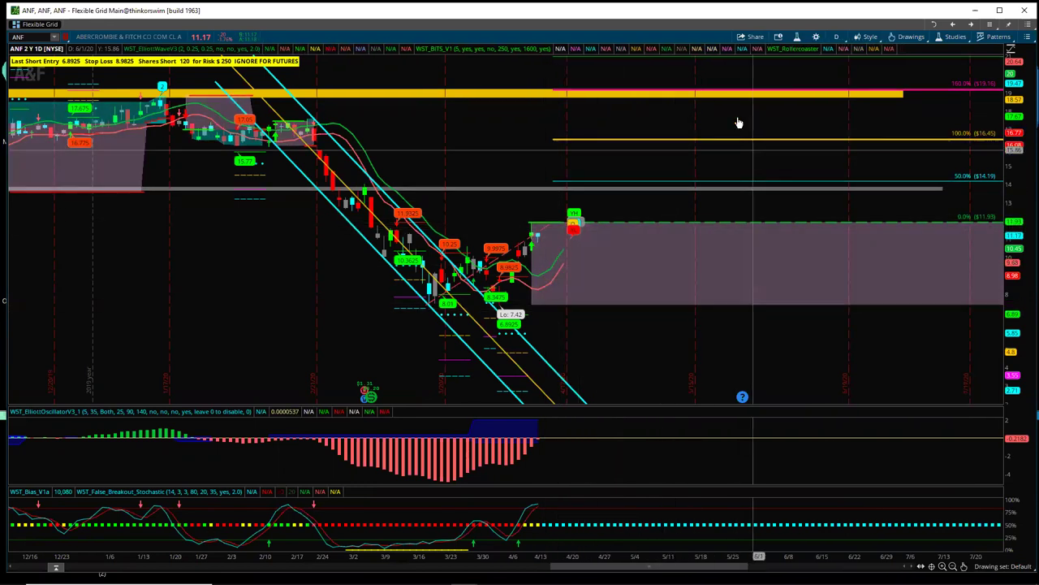
Step: Compare ANF's Fibonacci extension targets with the rectangles along its 2019 highs and lows
{"action": "mouse_move", "coordinate": [631, 93]}
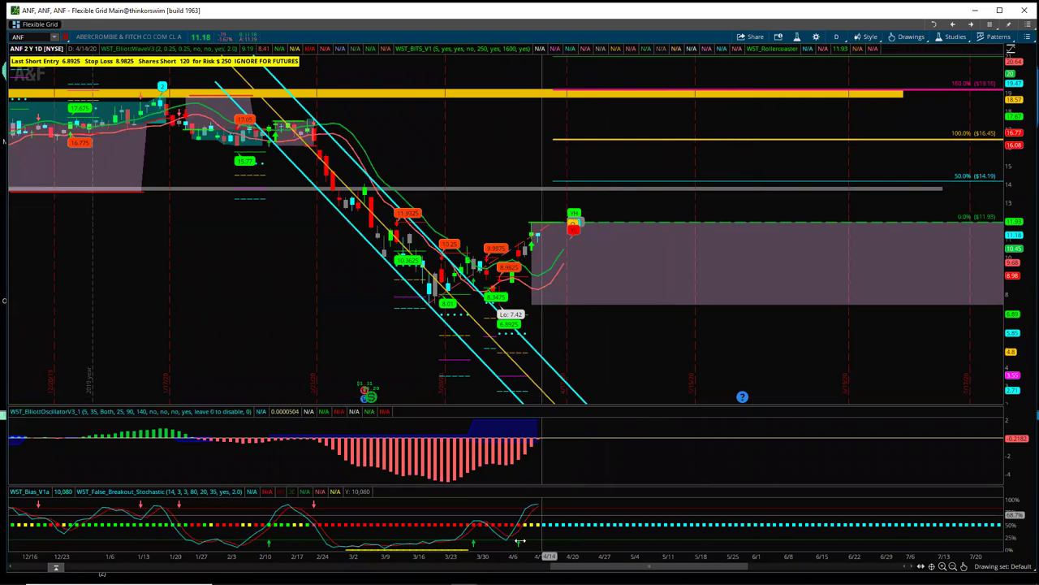
{"action": "left_click_drag", "start_coordinate": [529, 556], "coordinate": [709, 555]}
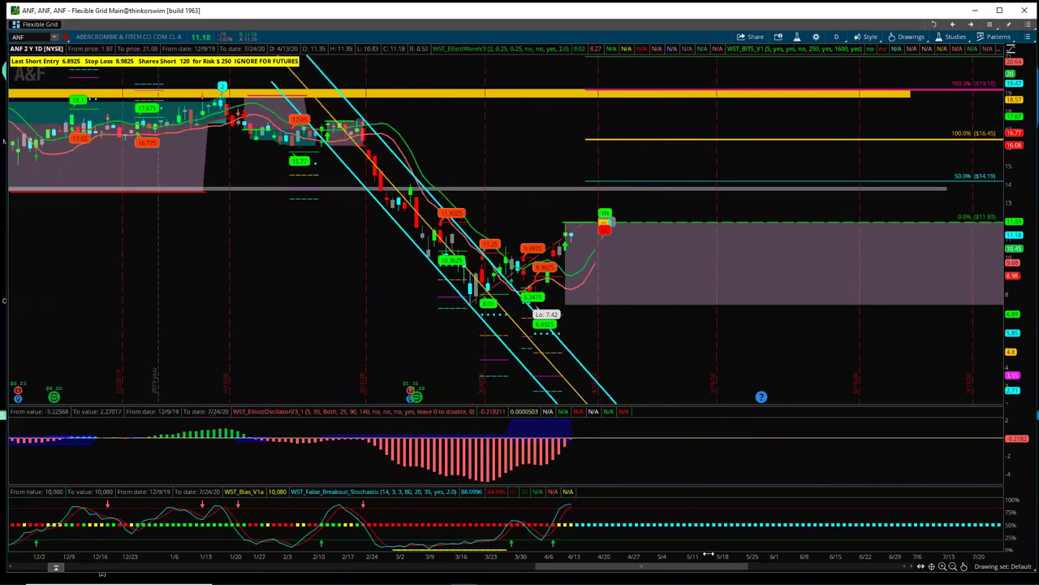
{"action": "scroll", "coordinate": [747, 526], "scroll_direction": "down", "scroll_amount": 3}
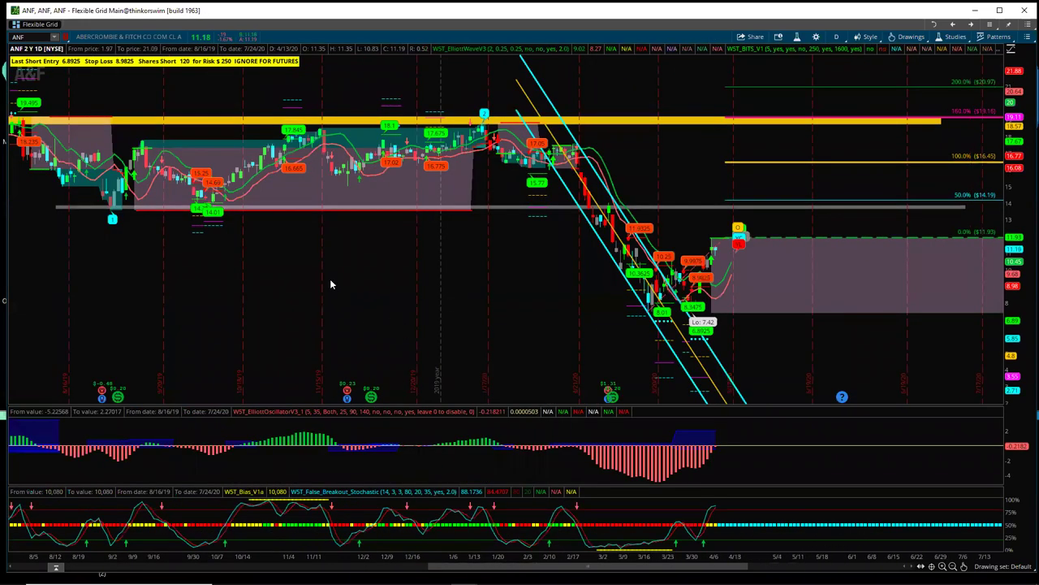
{"action": "scroll", "coordinate": [329, 284], "scroll_direction": "down", "scroll_amount": 3}
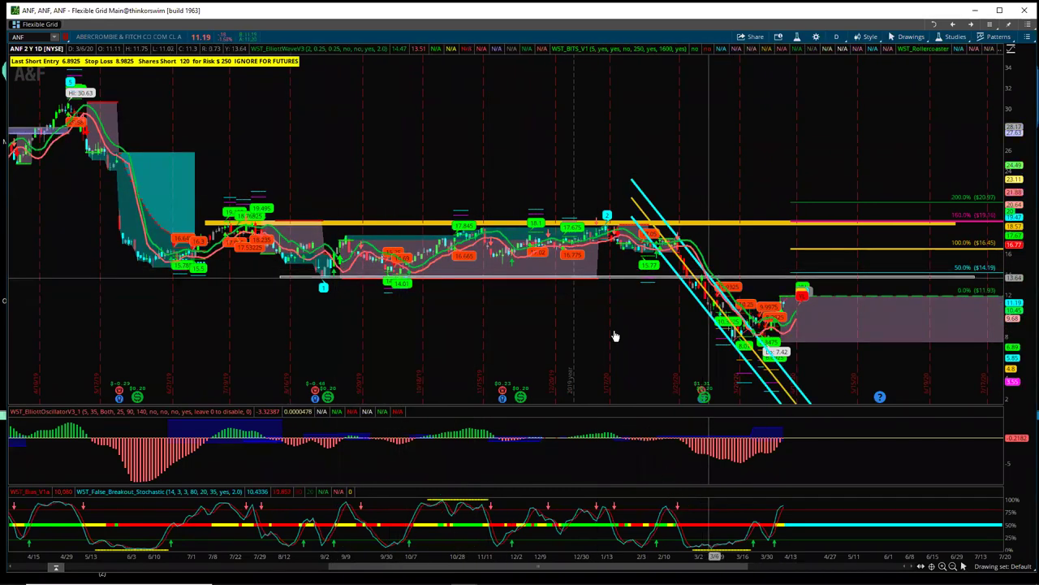
{"action": "scroll", "coordinate": [541, 326], "scroll_direction": "down", "scroll_amount": 4}
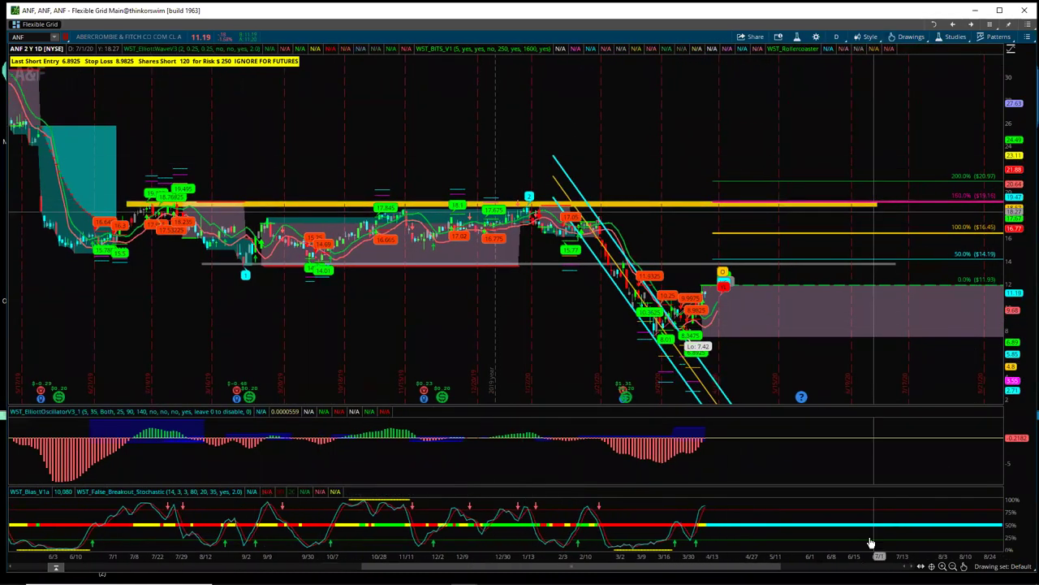
{"action": "left_click_drag", "start_coordinate": [755, 557], "coordinate": [628, 564]}
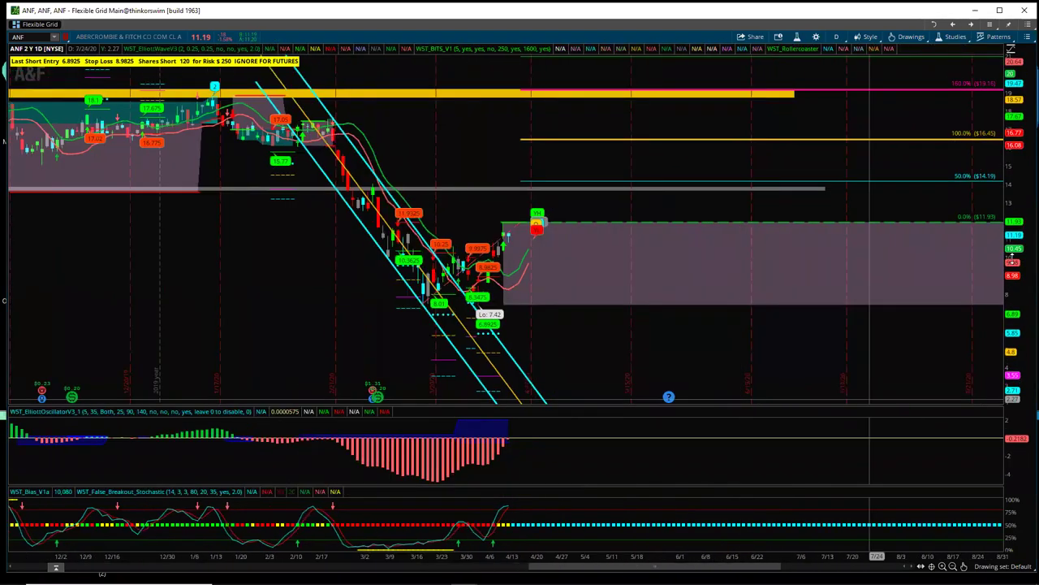
Step: Load the CLR symbol in the daily chart and bring its price action since December into view
{"action": "left_click_drag", "start_coordinate": [1013, 299], "coordinate": [1014, 298]}
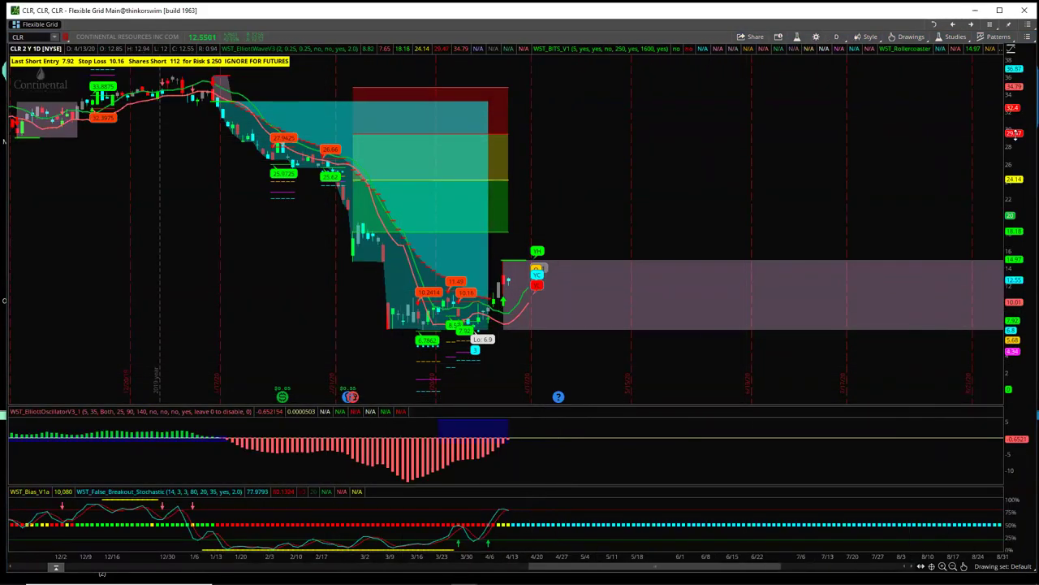
{"action": "scroll", "coordinate": [780, 200], "scroll_direction": "up", "scroll_amount": 3}
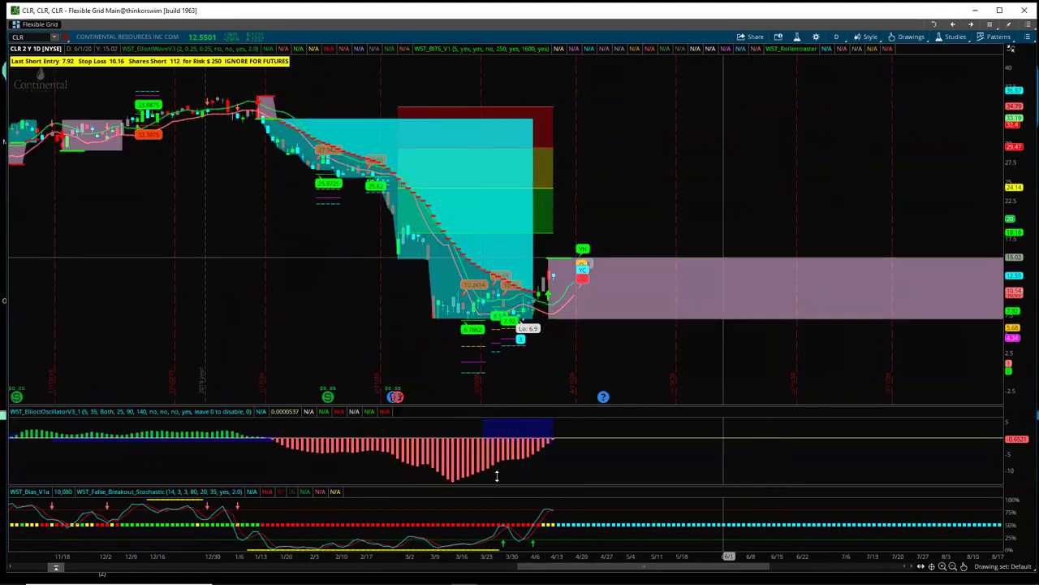
{"action": "scroll", "coordinate": [706, 557], "scroll_direction": "up", "scroll_amount": 15}
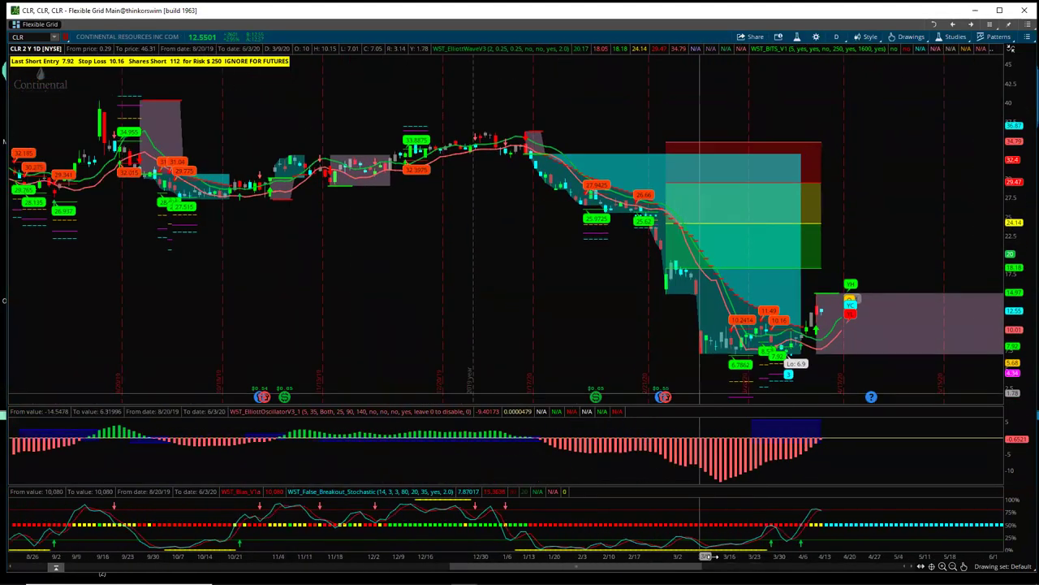
{"action": "scroll", "coordinate": [706, 556], "scroll_direction": "down", "scroll_amount": 10}
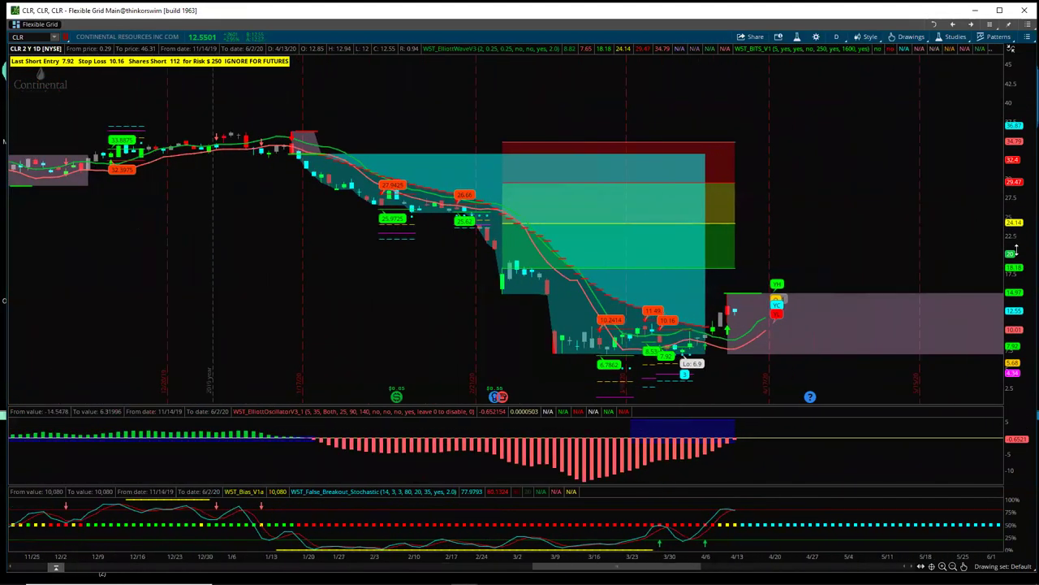
{"action": "left_click_drag", "start_coordinate": [1017, 250], "coordinate": [1016, 215]}
{"action": "left_click_drag", "start_coordinate": [917, 229], "coordinate": [924, 217]}
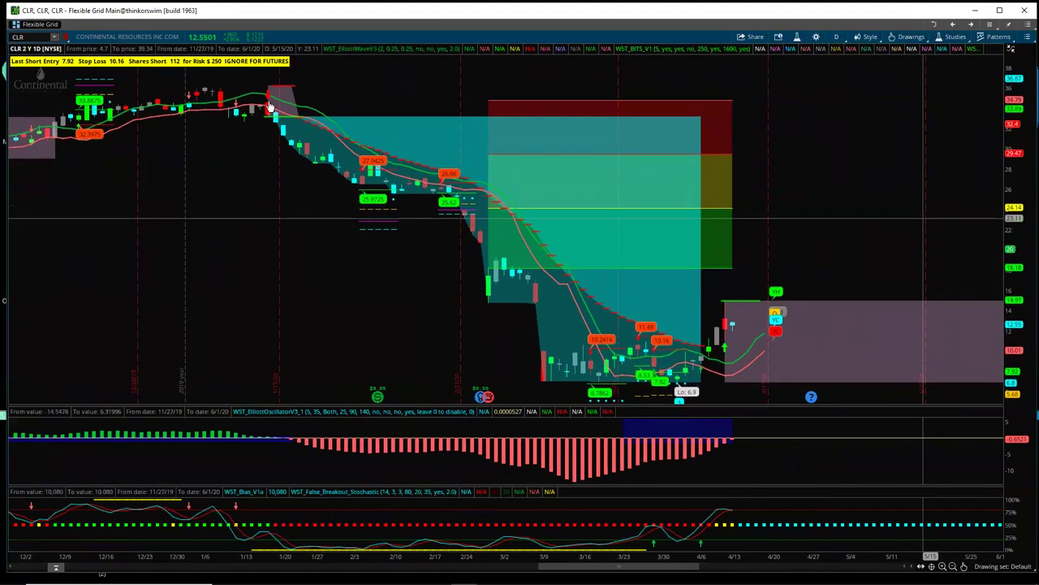
Step: Draw an ellipse around CLR's January 2020 sell signal, from about January 9 to 29 and about 37.5 to 31.5
{"action": "left_click", "coordinate": [965, 566]}
{"action": "left_click", "coordinate": [988, 423]}
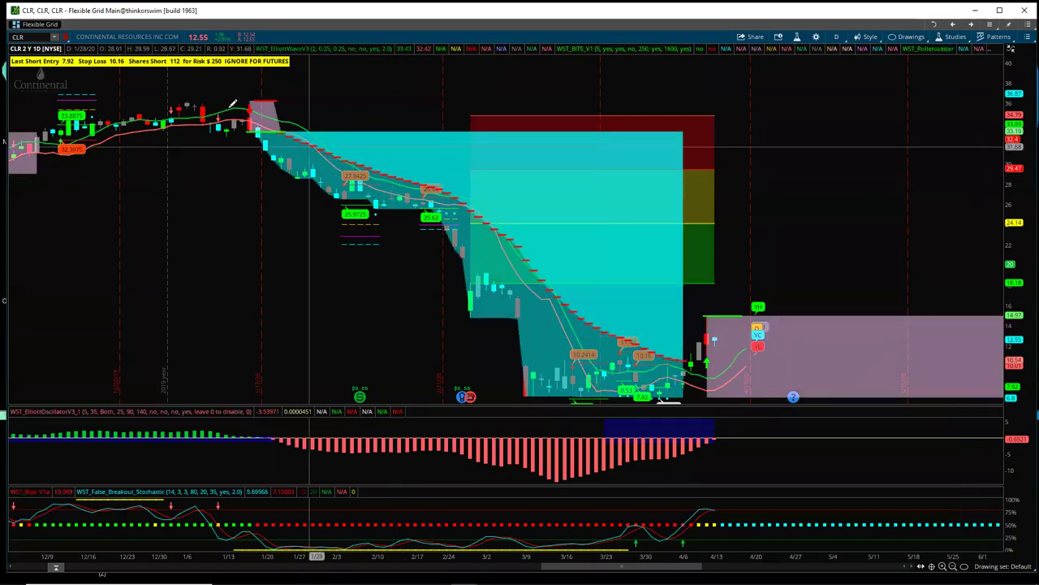
{"action": "left_click", "coordinate": [210, 88]}
{"action": "left_click", "coordinate": [319, 150]}
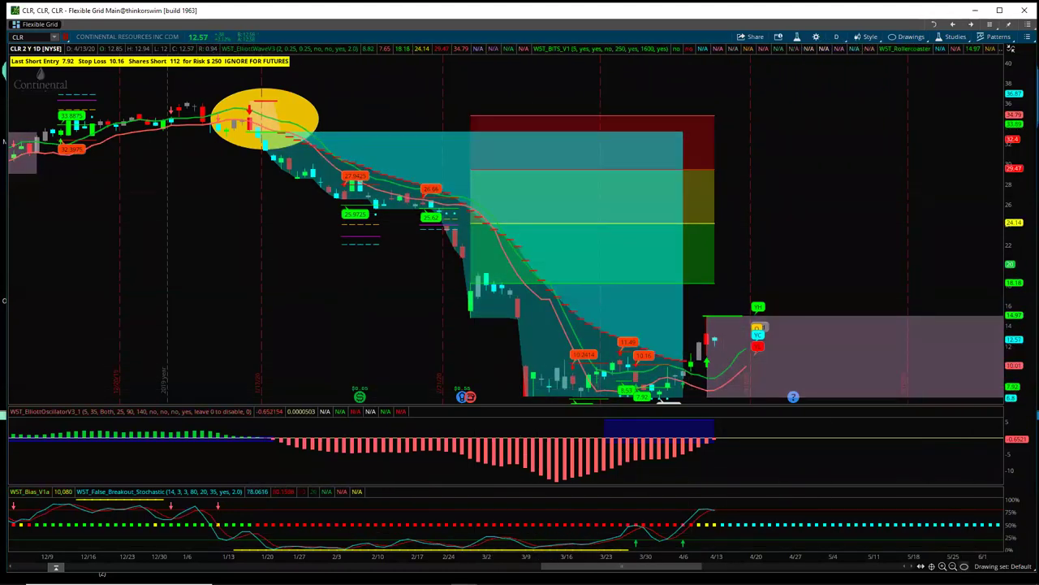
Step: Draw Fibonacci extensions on CLR from 36.29 on January 13, 2020 to 33.18 on January 22, 2020
{"action": "mouse_move", "coordinate": [985, 496]}
{"action": "left_click", "coordinate": [990, 477]}
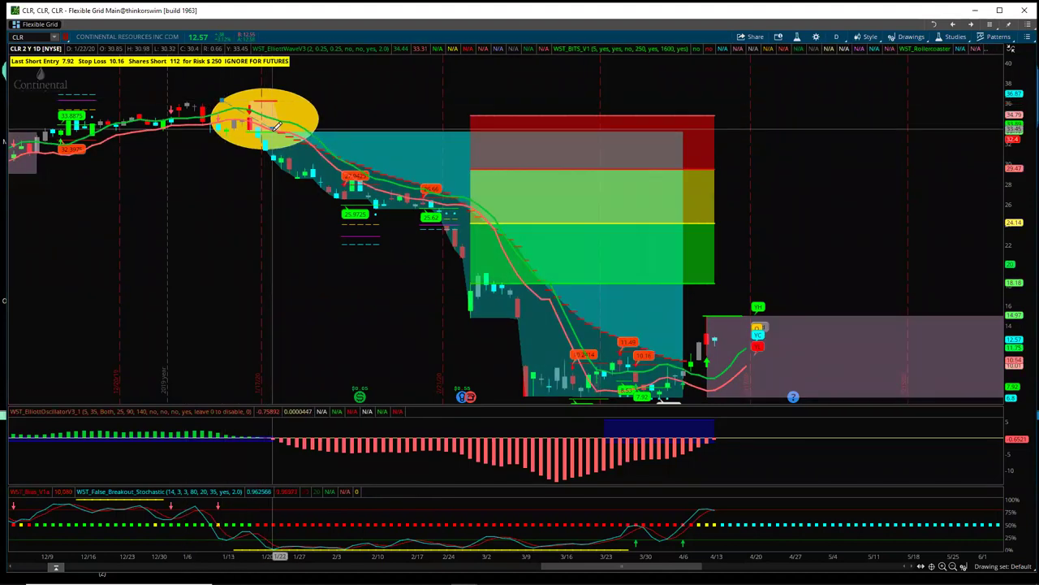
{"action": "left_click", "coordinate": [275, 131]}
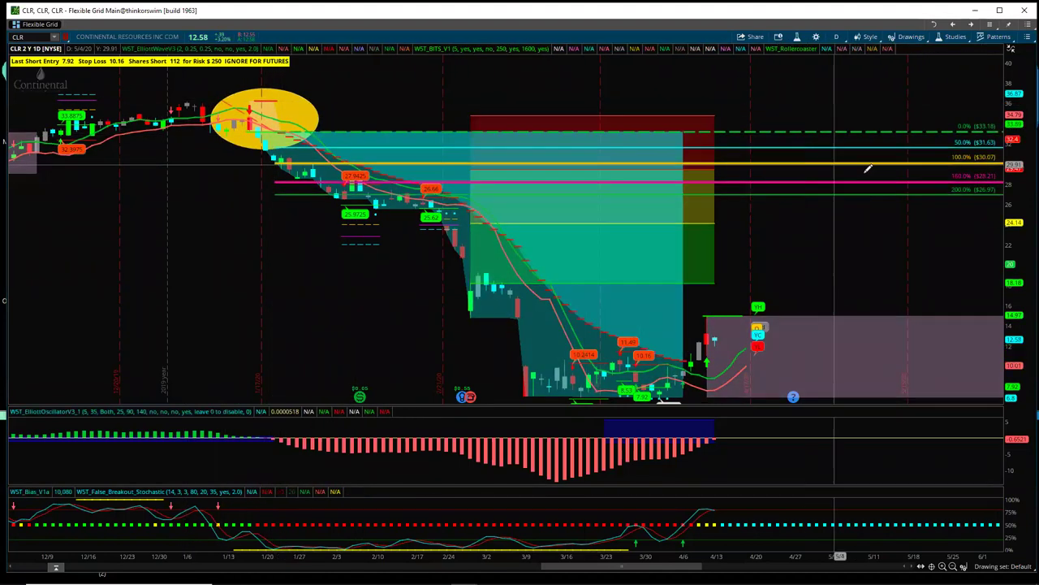
Step: Make the curve with coefficient 10 visible in CLR's Fibonacci extensions
{"action": "right_click", "coordinate": [859, 196]}
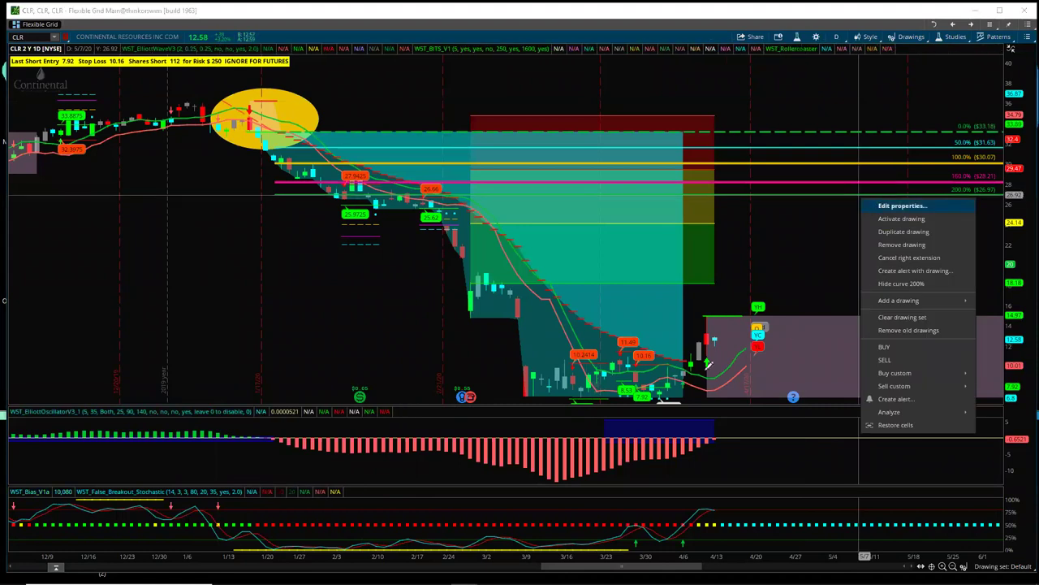
{"action": "left_click", "coordinate": [903, 205]}
{"action": "left_click", "coordinate": [387, 363]}
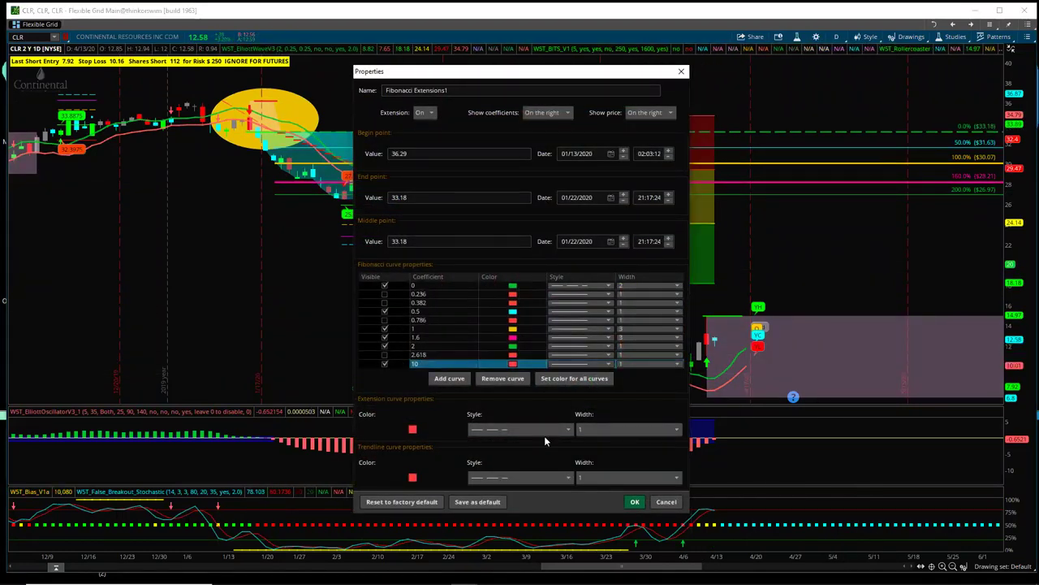
{"action": "left_click", "coordinate": [633, 504]}
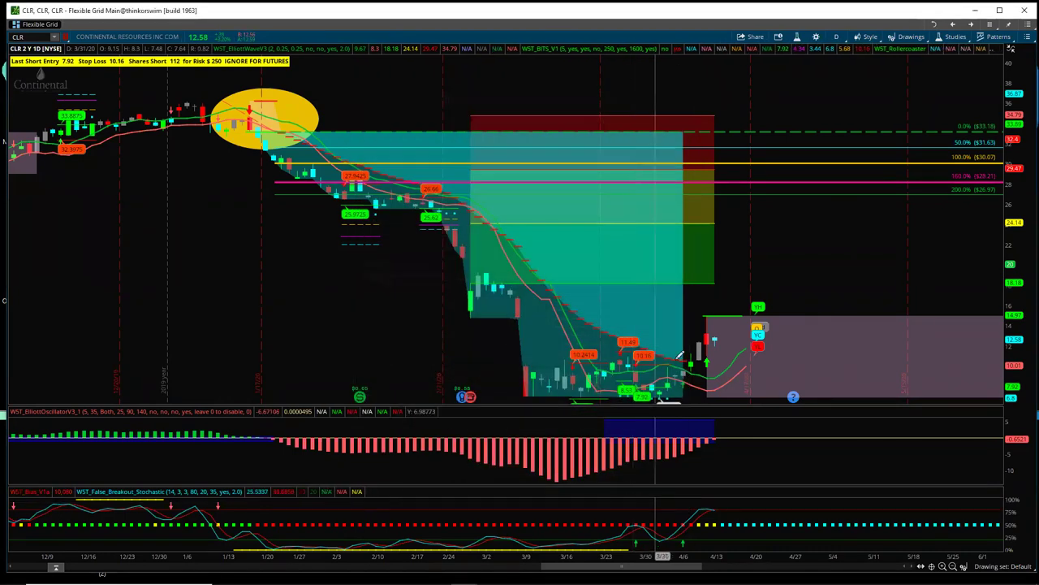
Step: Set the coefficient of the lowest visible curve in CLR's Fibonacci extensions to 7
{"action": "left_click_drag", "start_coordinate": [1015, 240], "coordinate": [1015, 341]}
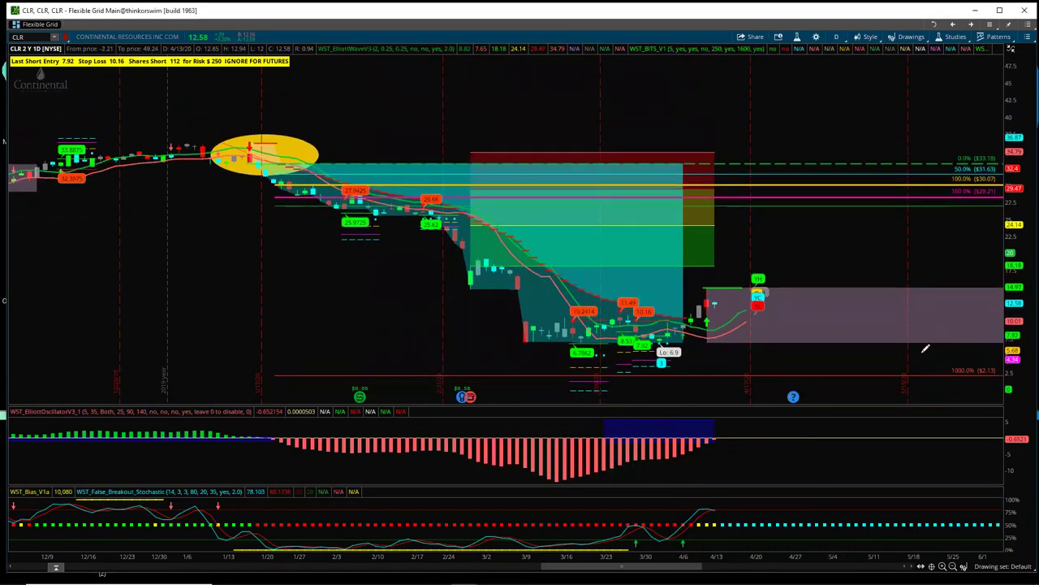
{"action": "right_click", "coordinate": [878, 379]}
{"action": "left_click", "coordinate": [908, 355]}
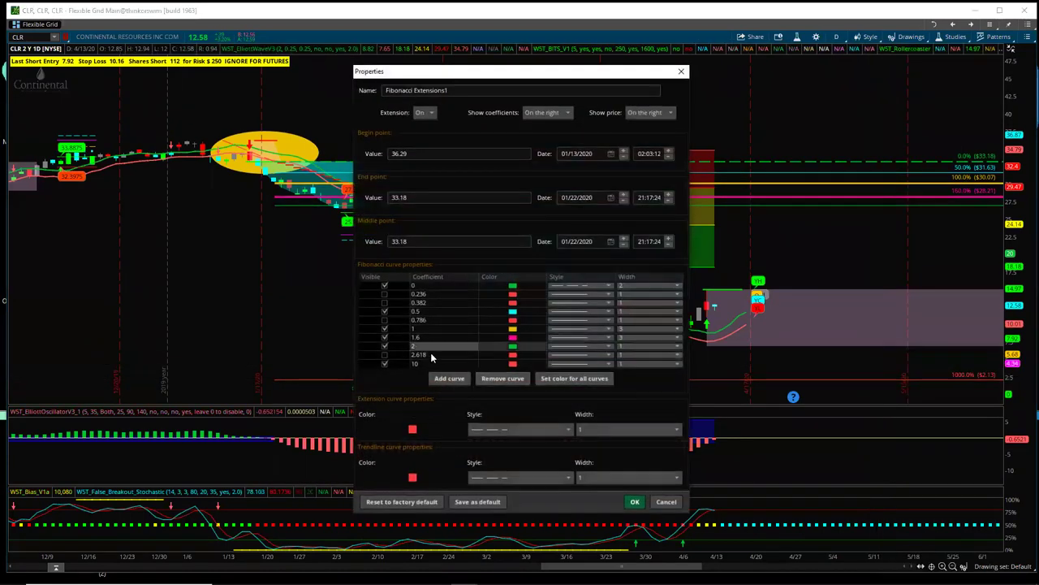
{"action": "type", "text": "7"}
{"action": "key", "text": "Return"}
{"action": "left_click", "coordinate": [635, 502]}
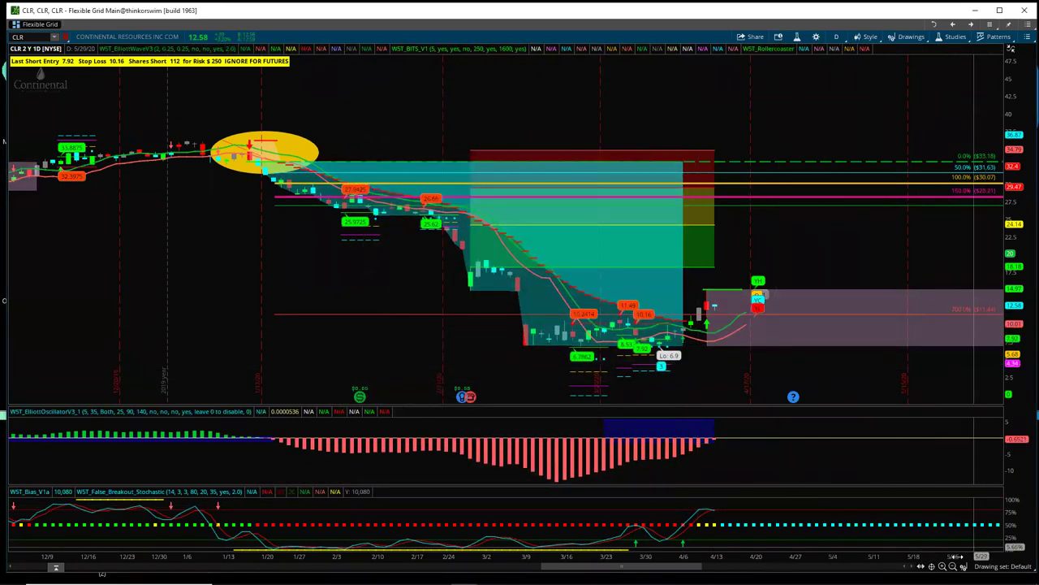
Step: Switch from the Fibonacci extensions tool back to the pointer and inspect CLR's circled January signal
{"action": "mouse_move", "coordinate": [963, 566]}
{"action": "left_click", "coordinate": [969, 371]}
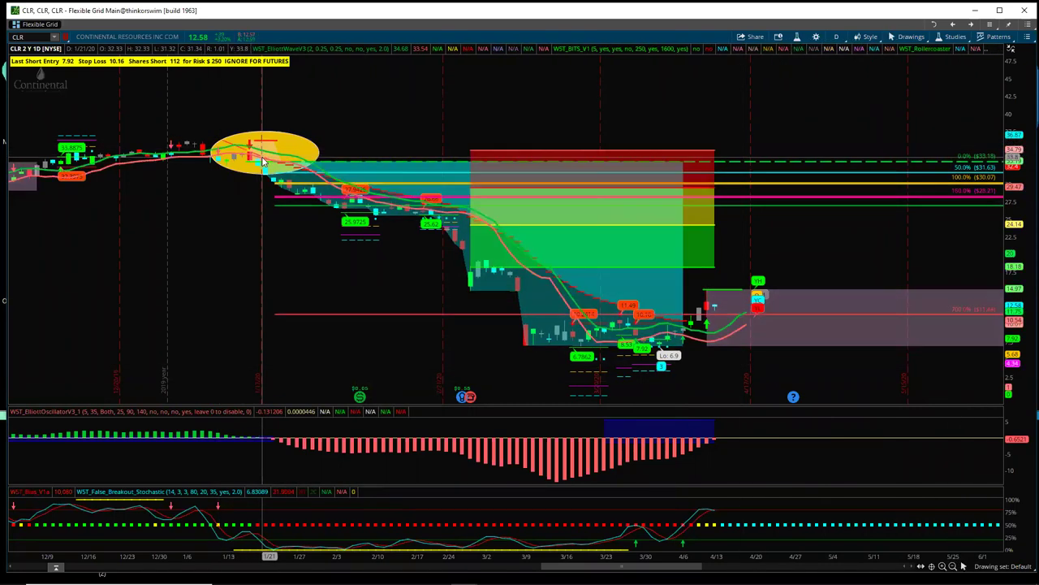
{"action": "mouse_move", "coordinate": [260, 161]}
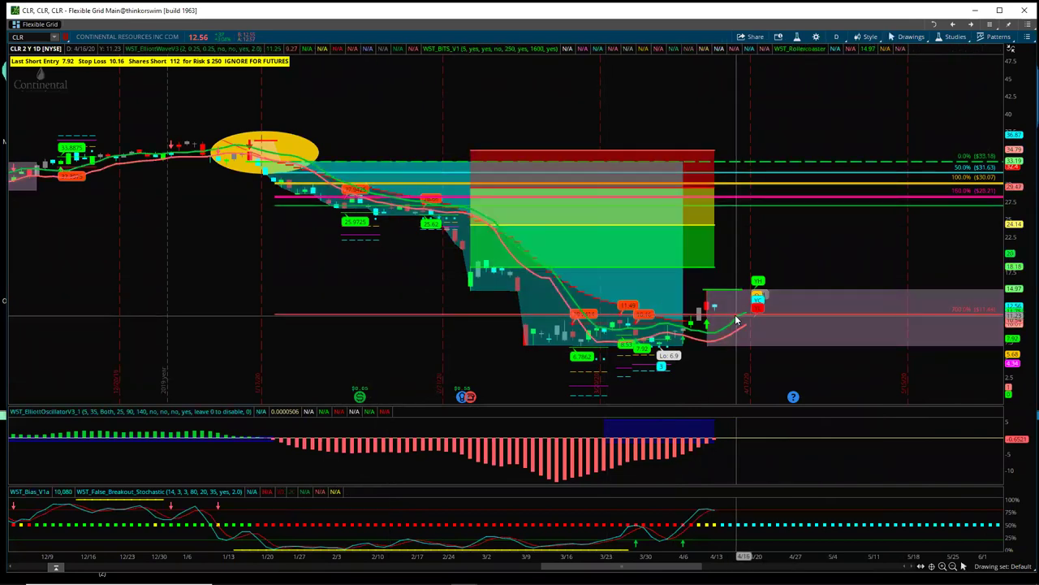
Step: Remove the Fibonacci extensions drawn from the January decline on CLR's chart
{"action": "mouse_move", "coordinate": [735, 319]}
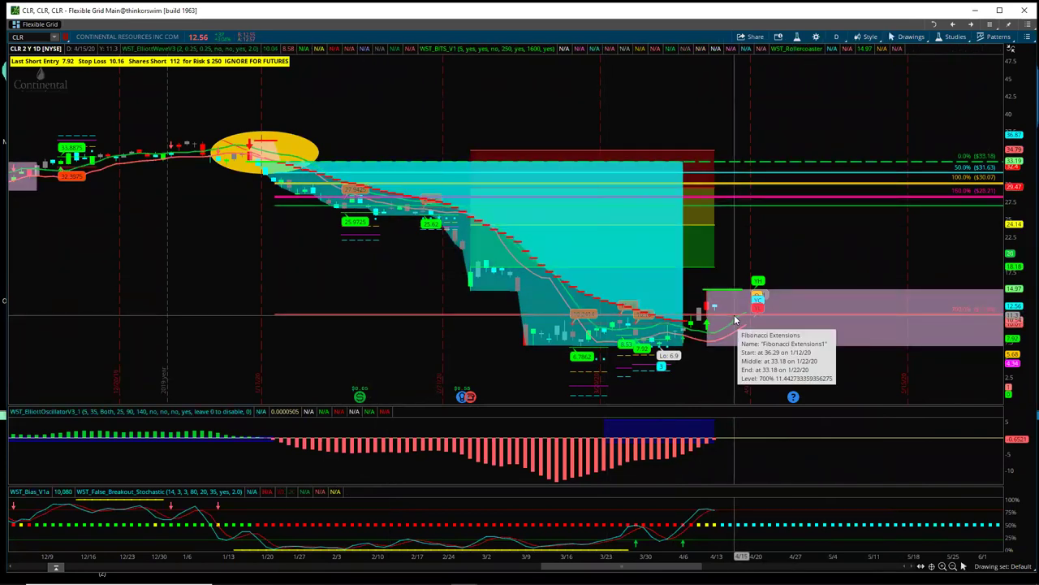
{"action": "right_click", "coordinate": [856, 163]}
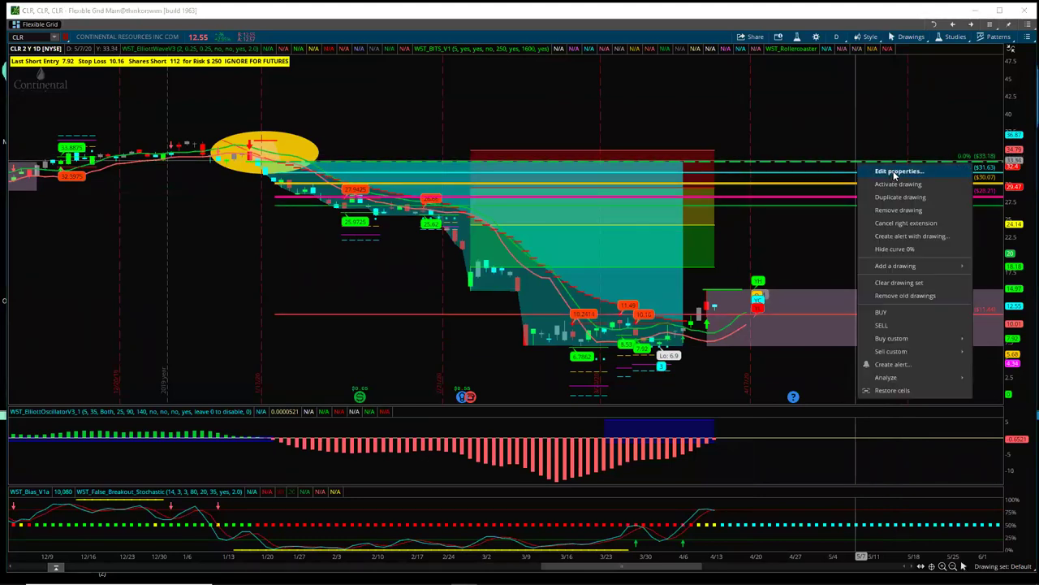
{"action": "left_click", "coordinate": [893, 172]}
{"action": "key", "text": "Escape"}
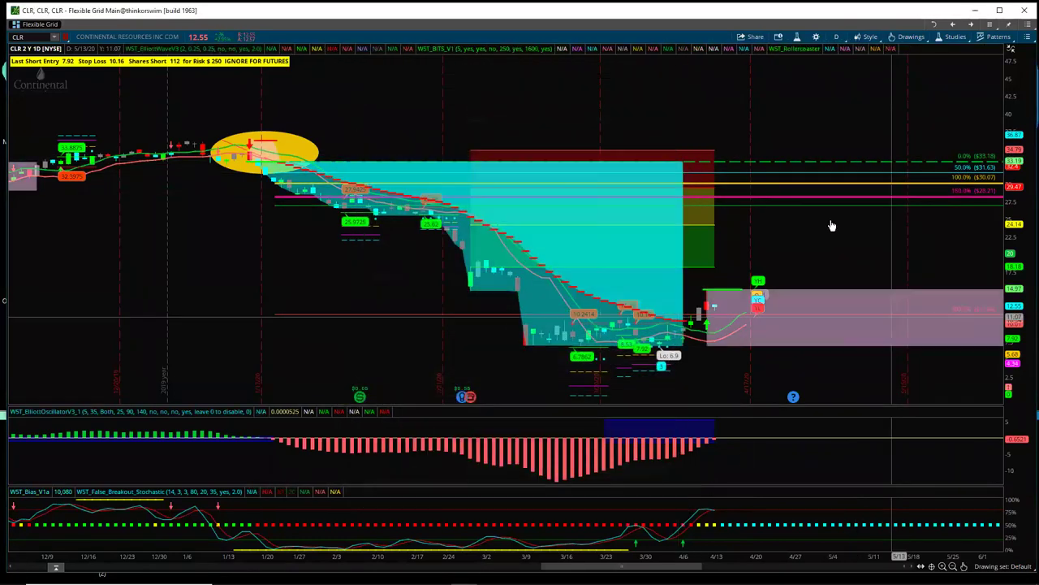
{"action": "right_click", "coordinate": [817, 202]}
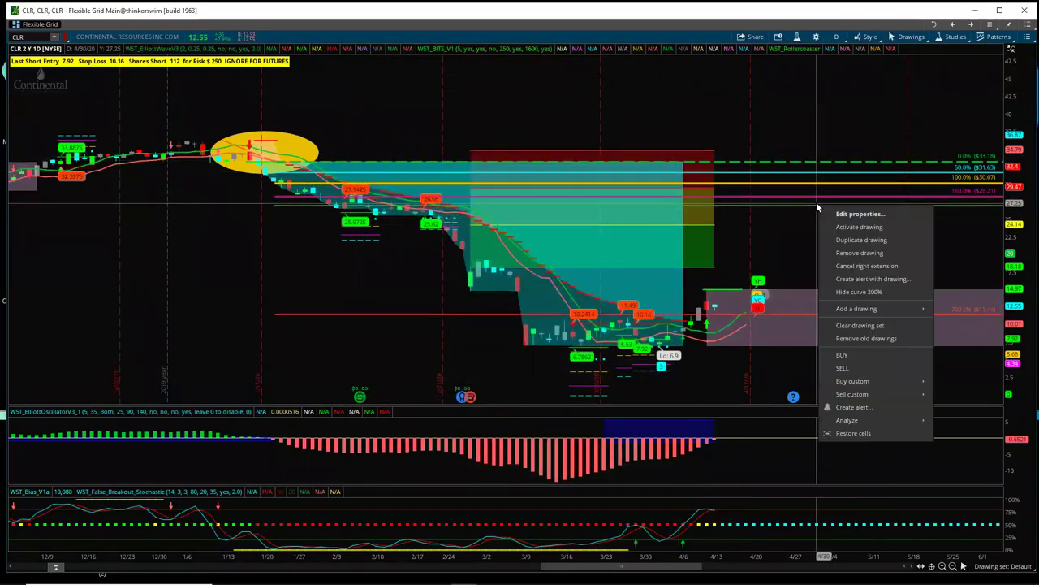
{"action": "left_click", "coordinate": [862, 252]}
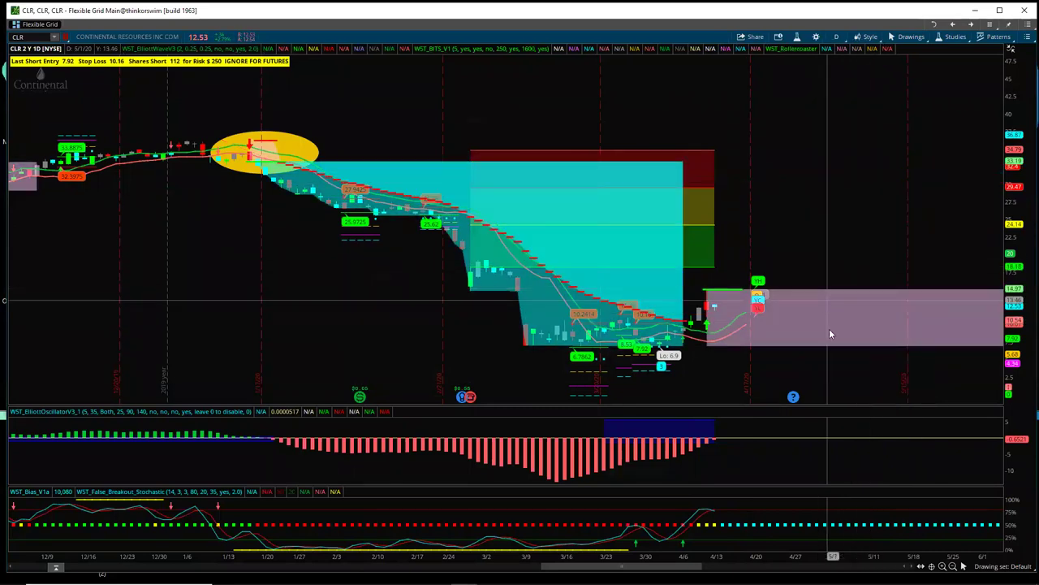
Step: Mark CLR's support zone with a rectangle between about 27 and 28, spanning late August 2019 to May 4, 2020
{"action": "left_click_drag", "start_coordinate": [1022, 362], "coordinate": [1022, 351]}
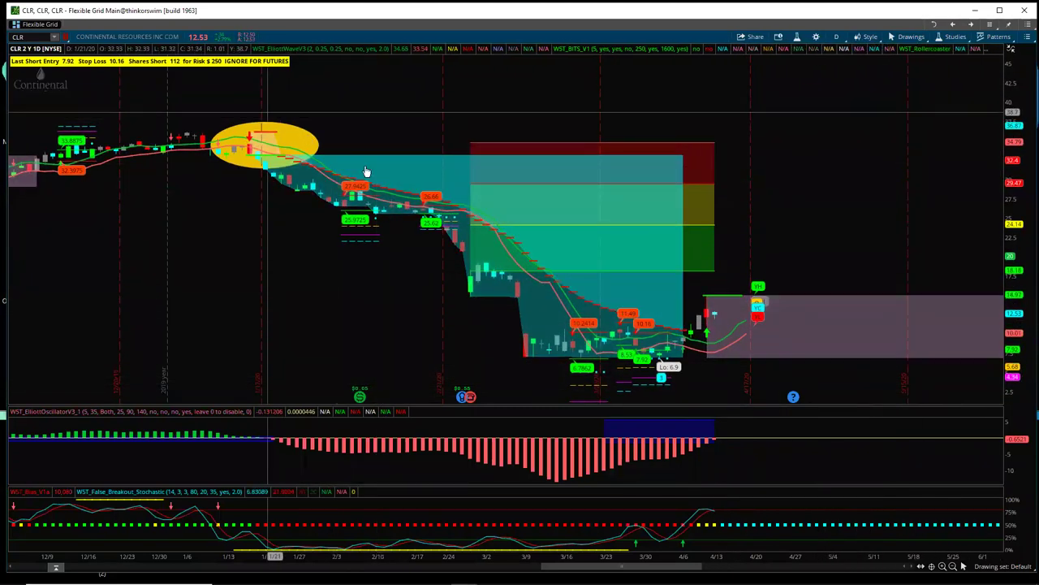
{"action": "left_click_drag", "start_coordinate": [702, 557], "coordinate": [589, 554]}
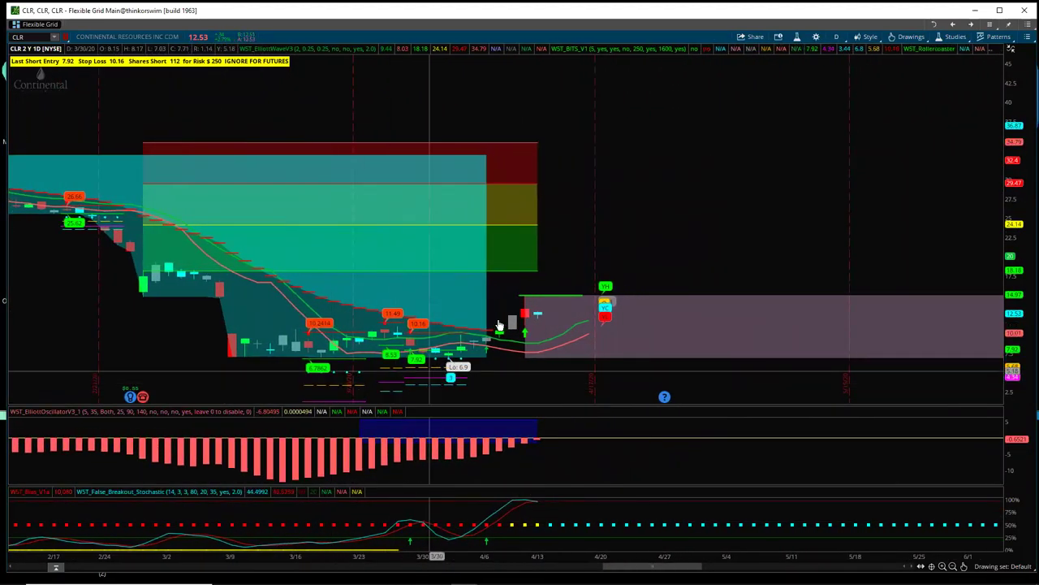
{"action": "left_click_drag", "start_coordinate": [475, 557], "coordinate": [700, 557]}
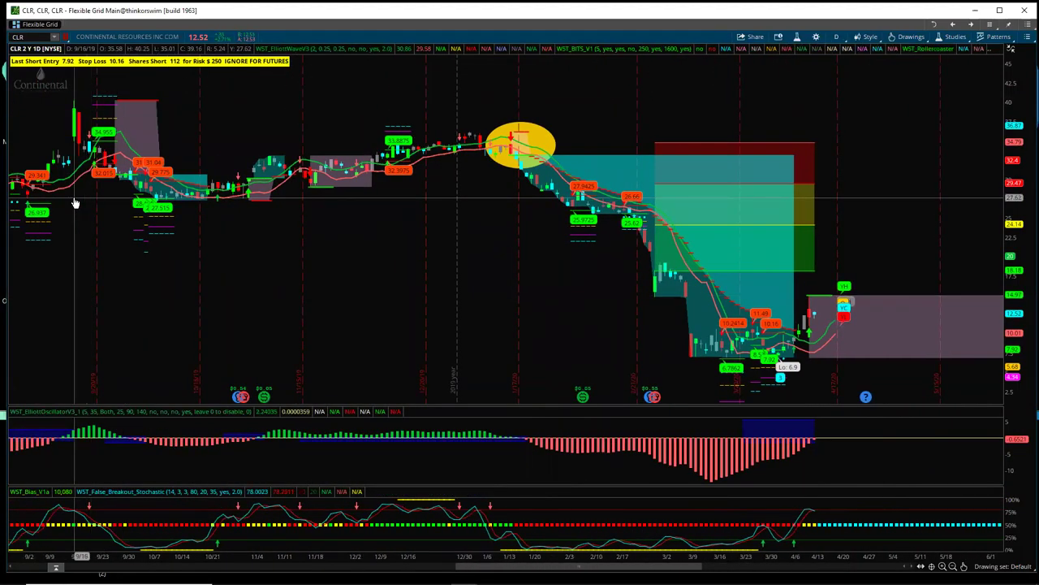
{"action": "left_click", "coordinate": [964, 566]}
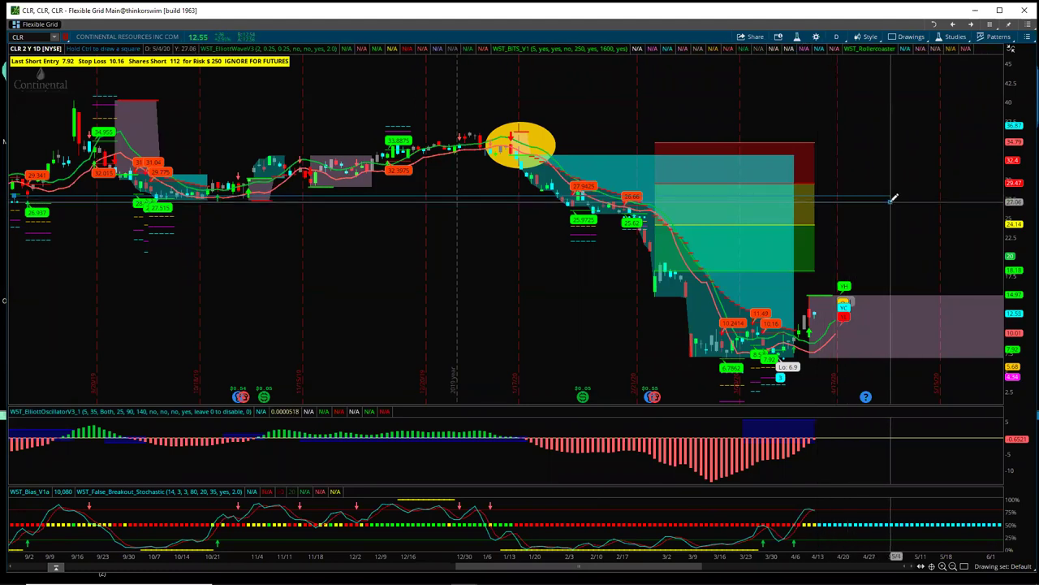
{"action": "left_click_drag", "start_coordinate": [893, 198], "coordinate": [13, 203]}
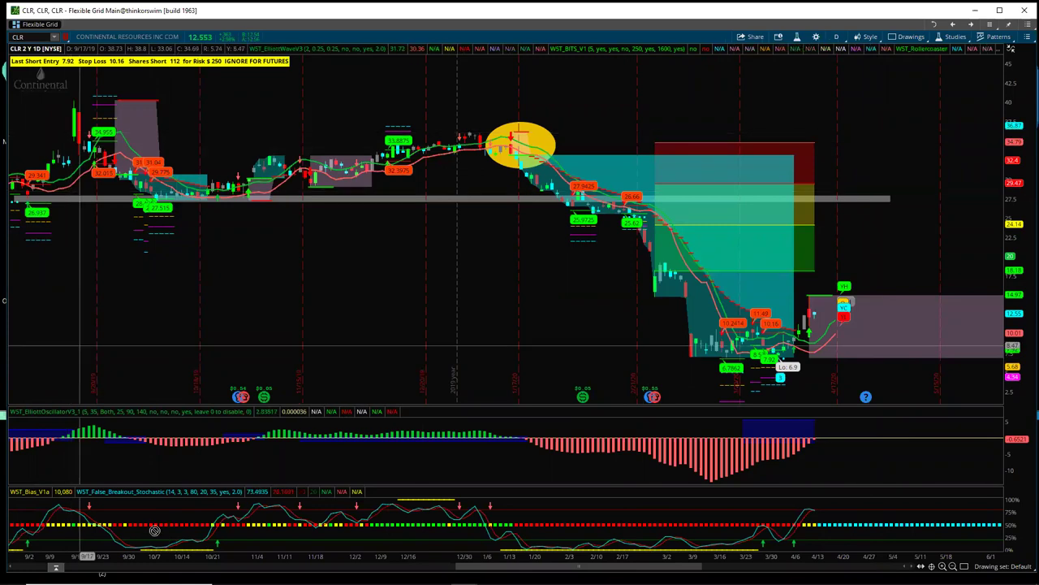
Step: Mark CLR's upper resistance zone with a rectangle between about 34.7 and 36.1, spanning late May 2019 to May 28, 2020
{"action": "left_click_drag", "start_coordinate": [170, 558], "coordinate": [337, 560]}
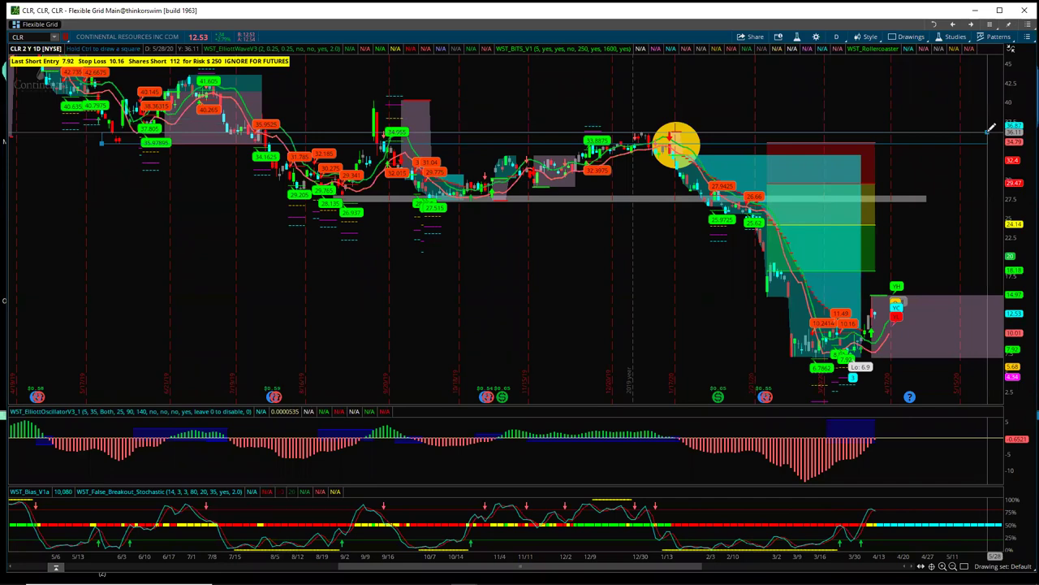
{"action": "left_click", "coordinate": [989, 131]}
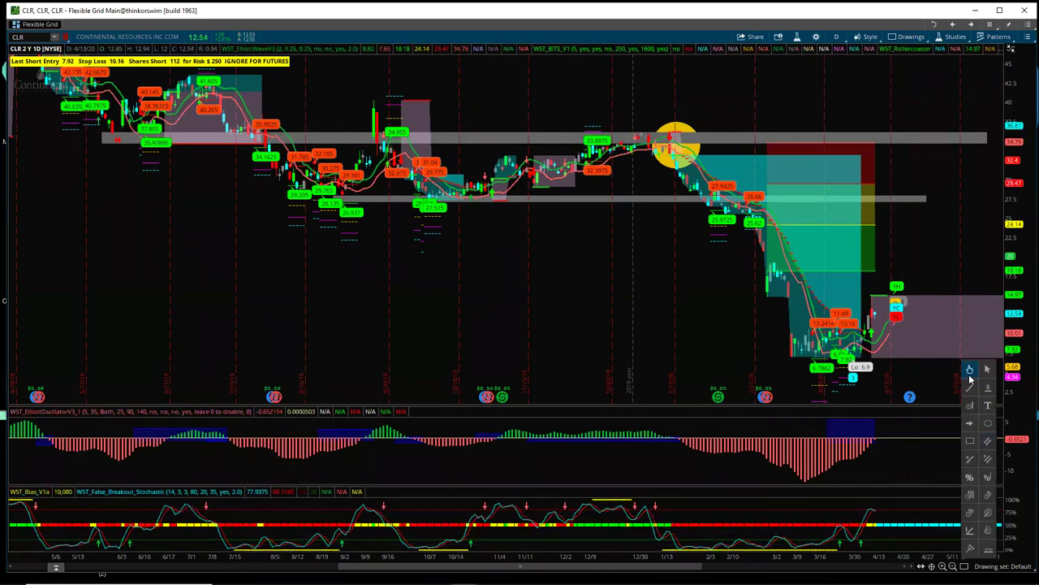
{"action": "left_click_drag", "start_coordinate": [855, 558], "coordinate": [557, 549]}
{"action": "left_click_drag", "start_coordinate": [456, 372], "coordinate": [445, 334]}
{"action": "left_click_drag", "start_coordinate": [1025, 348], "coordinate": [1024, 316]}
{"action": "left_click_drag", "start_coordinate": [776, 242], "coordinate": [794, 249]}
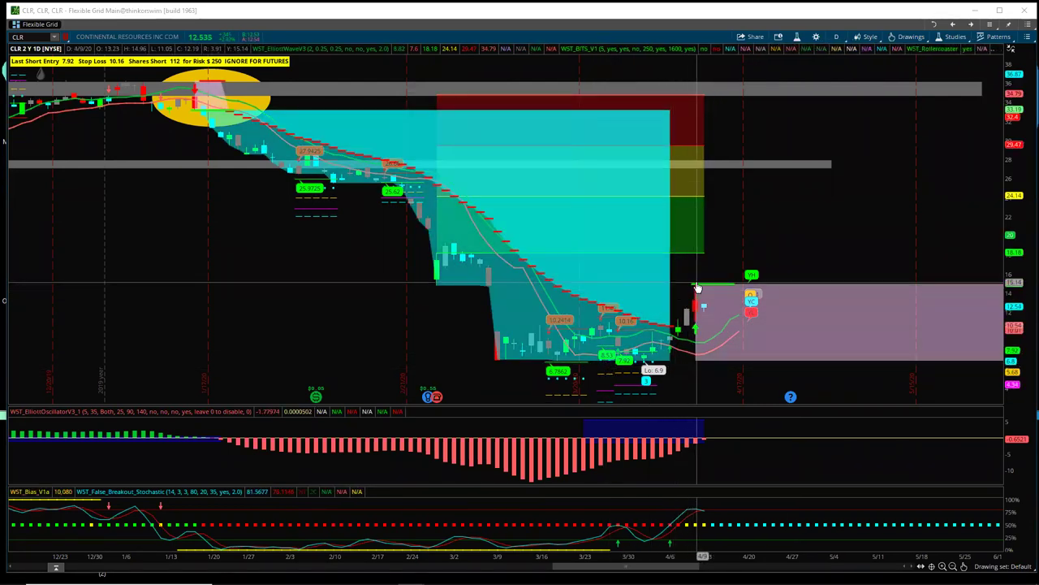
Step: Draw Fibonacci extensions on CLR from the recent low near 6.9 up to 15.02 on April 9, 2020
{"action": "left_click_drag", "start_coordinate": [606, 556], "coordinate": [704, 557]}
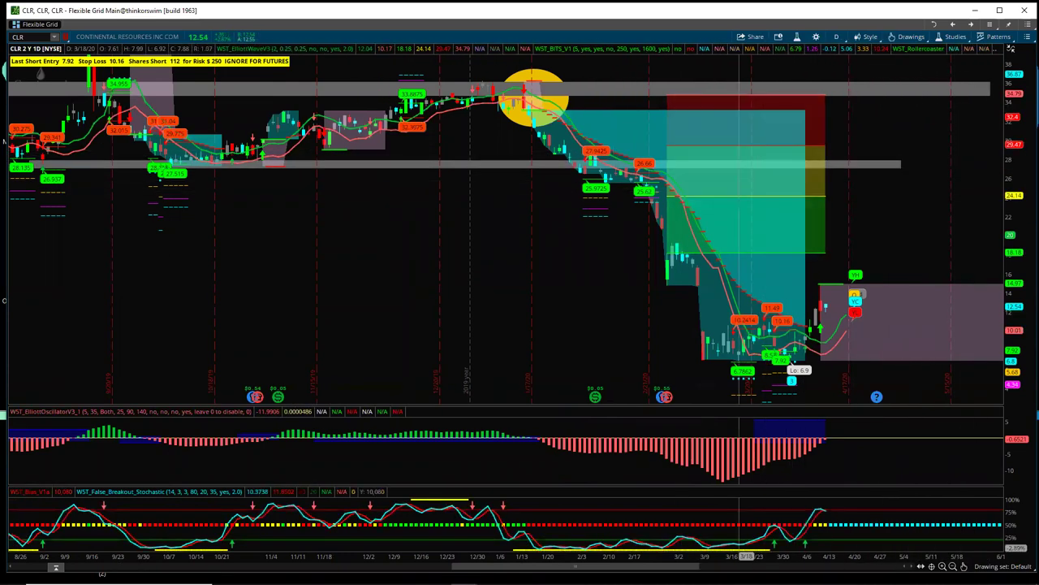
{"action": "left_click_drag", "start_coordinate": [797, 556], "coordinate": [559, 492]}
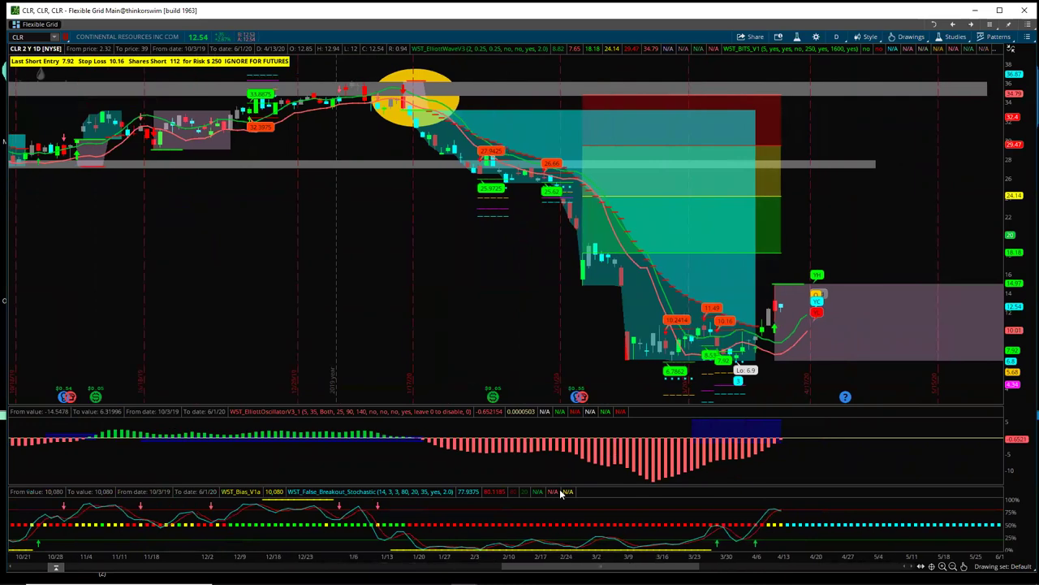
{"action": "scroll", "coordinate": [559, 489], "scroll_direction": "up", "scroll_amount": 3}
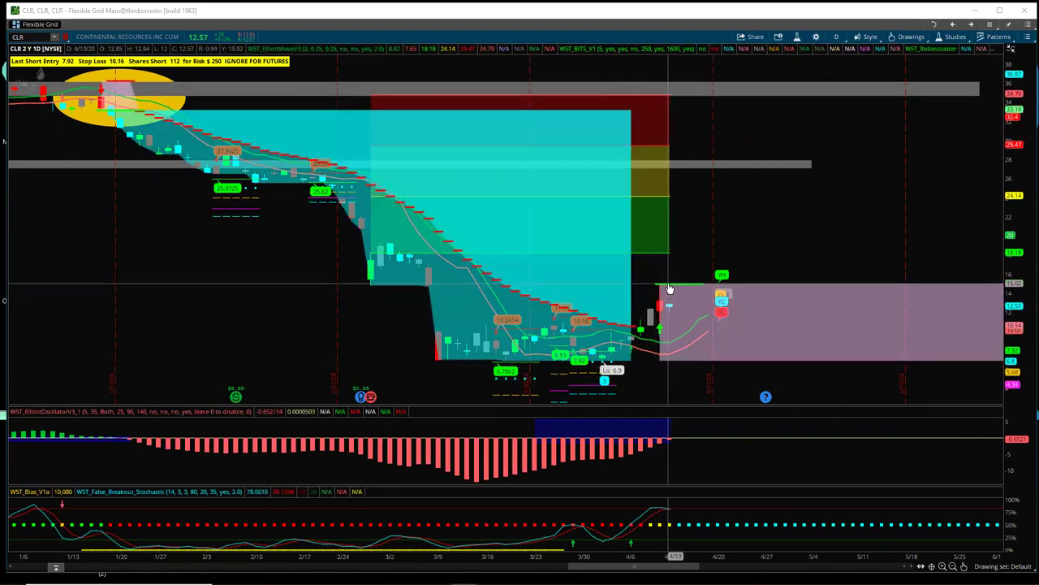
{"action": "mouse_move", "coordinate": [969, 568]}
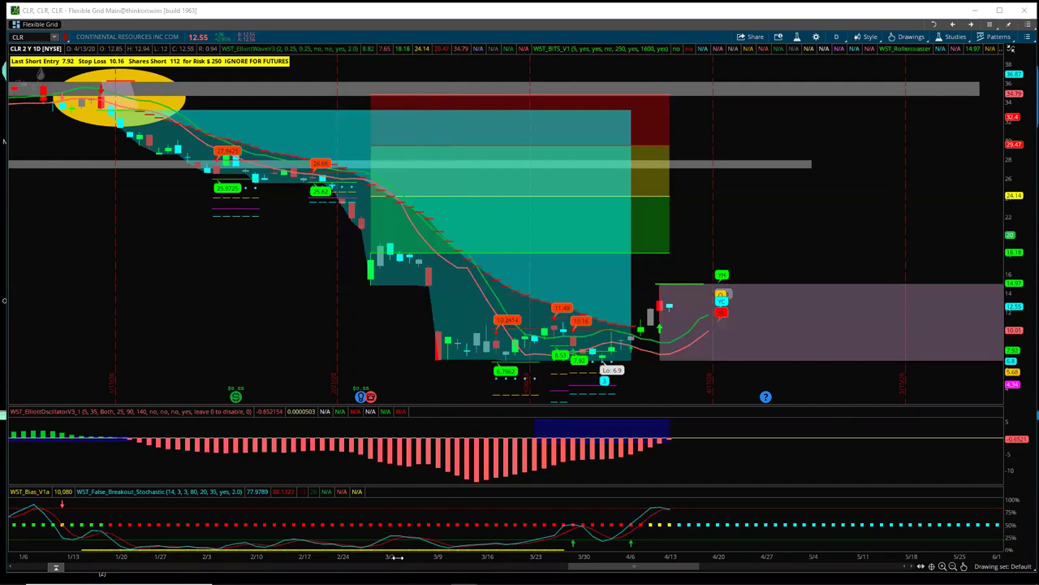
{"action": "left_click_drag", "start_coordinate": [400, 556], "coordinate": [540, 545]}
{"action": "scroll", "coordinate": [314, 290], "scroll_direction": "down", "scroll_amount": 5}
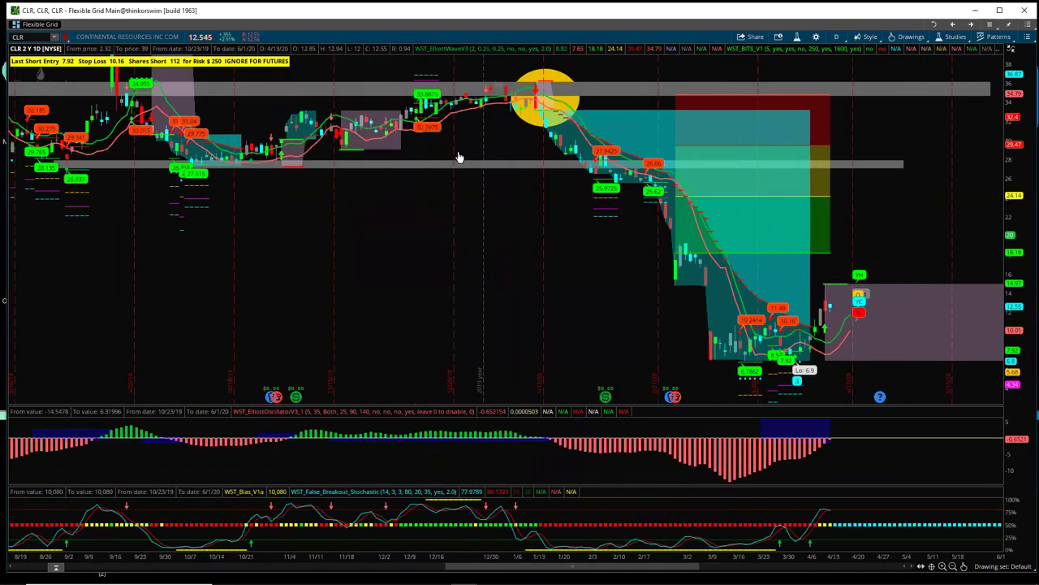
{"action": "left_click_drag", "start_coordinate": [830, 560], "coordinate": [642, 555]}
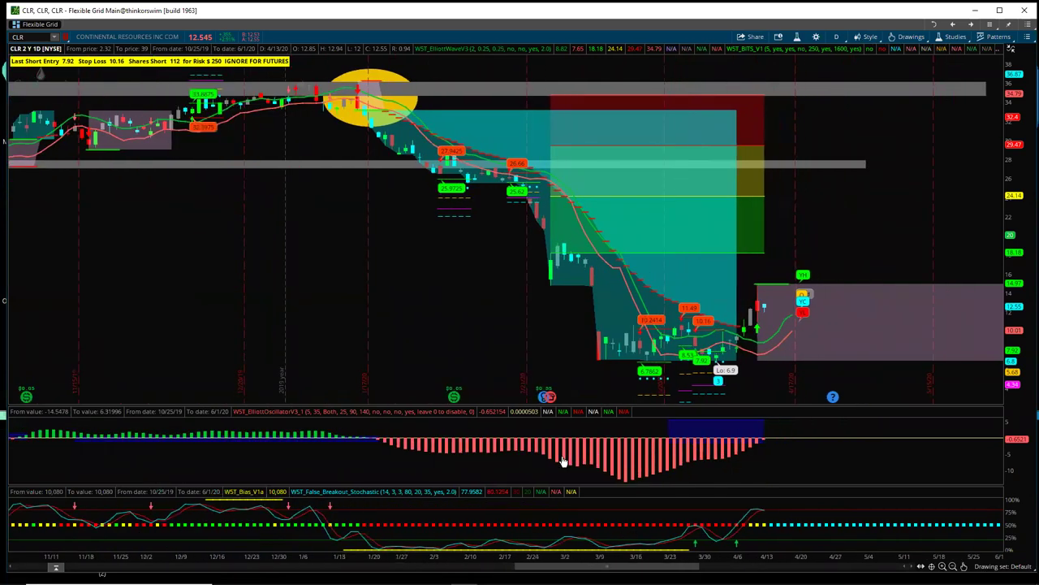
{"action": "scroll", "coordinate": [562, 460], "scroll_direction": "up", "scroll_amount": 3}
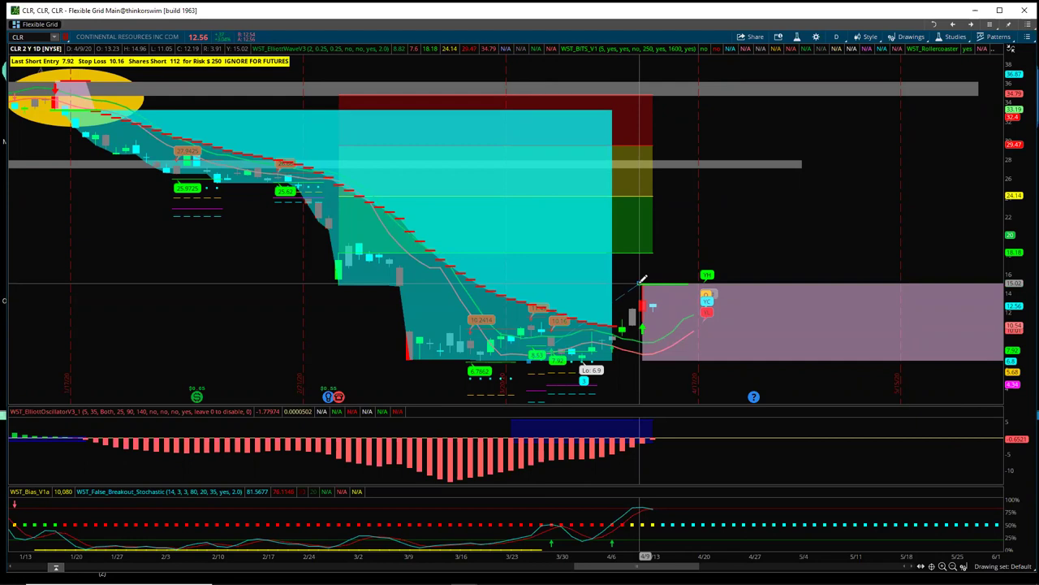
{"action": "left_click", "coordinate": [643, 279]}
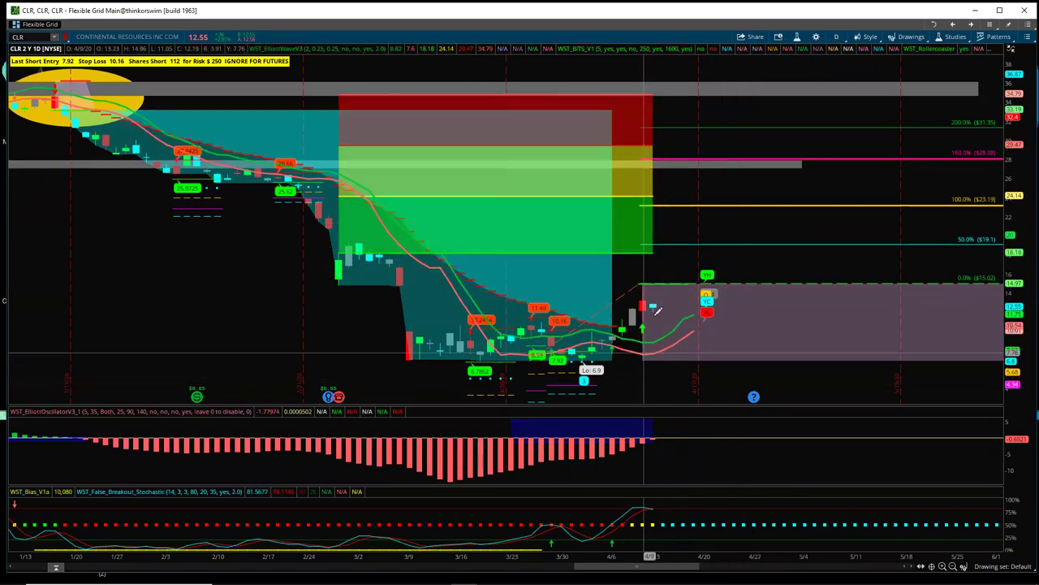
{"action": "mouse_move", "coordinate": [664, 278]}
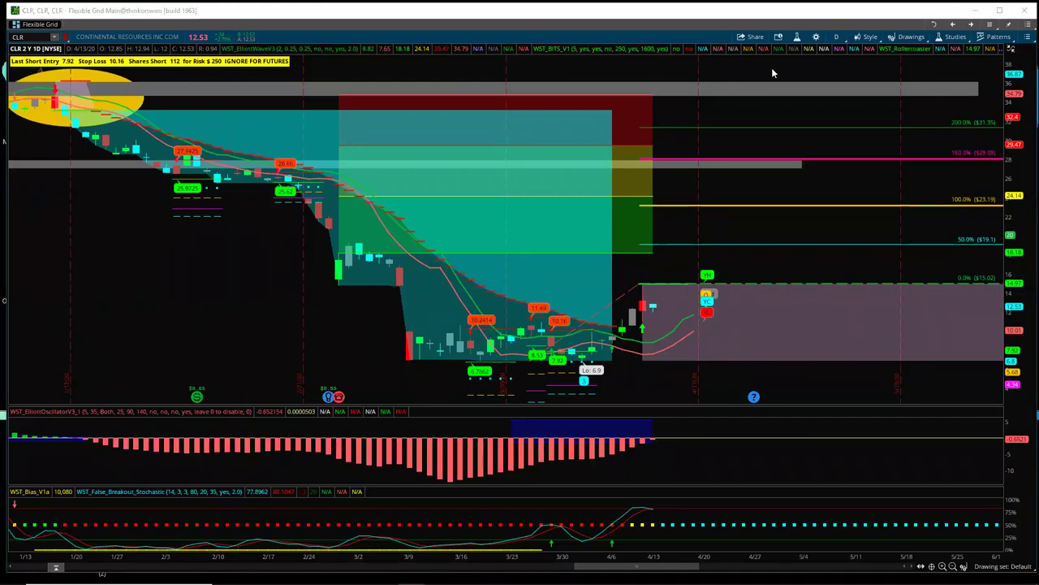
Step: Switch to the Smart Stocks Scanner page in the browser to check the signal list, and return to CLR's thinkorswim chart
{"action": "key", "text": "alt+Tab"}
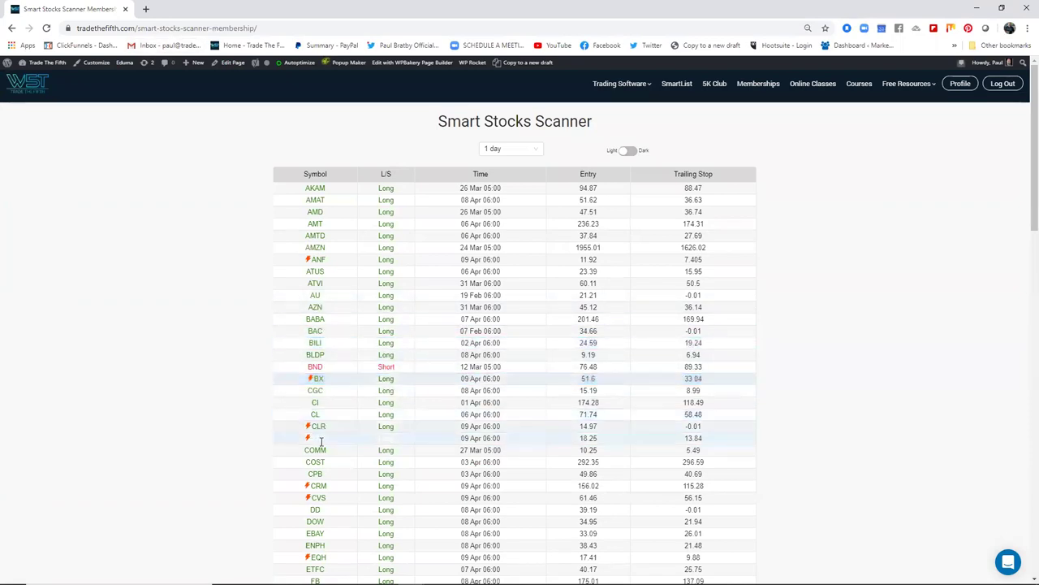
{"action": "left_click_drag", "start_coordinate": [65, 5], "coordinate": [51, 53]}
{"action": "key", "text": "alt+Tab"}
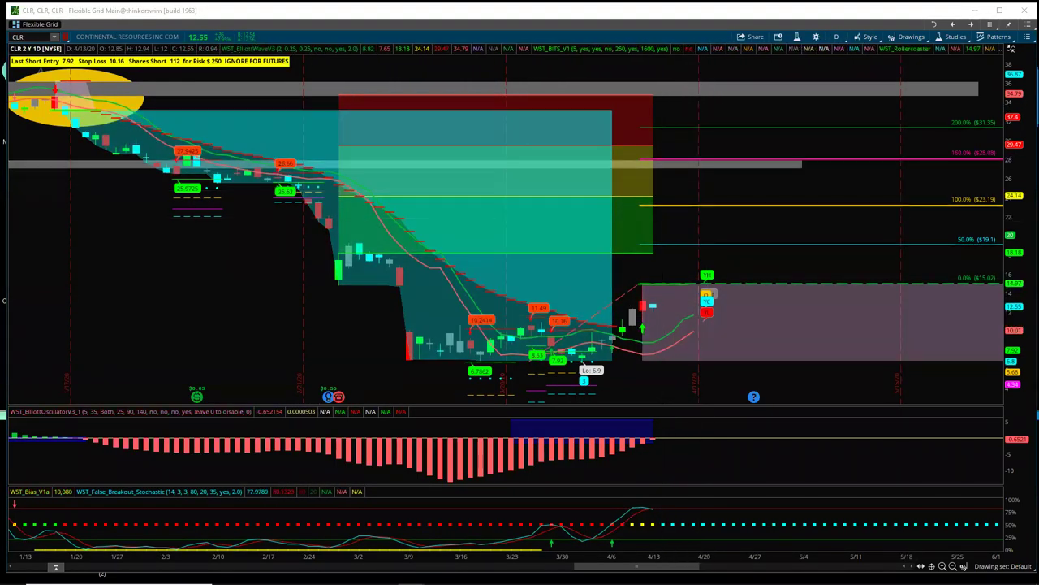
Step: Compare CLR's longer price history and marked zones with the new Fibonacci extension levels, and return to the pointer tool
{"action": "left_click_drag", "start_coordinate": [1007, 175], "coordinate": [1007, 237]}
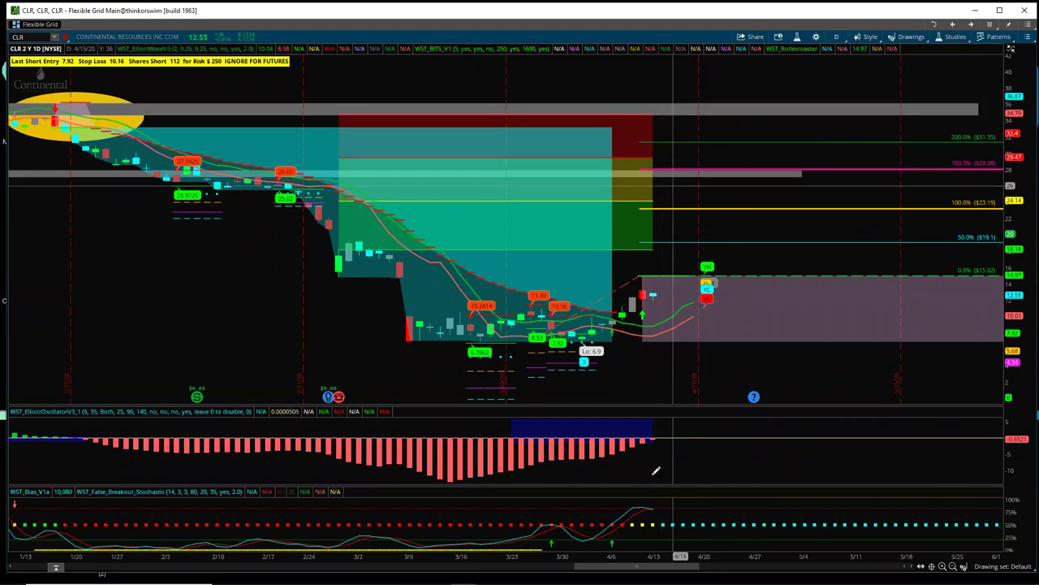
{"action": "left_click_drag", "start_coordinate": [574, 558], "coordinate": [809, 557]}
{"action": "scroll", "coordinate": [787, 231], "scroll_direction": "down", "scroll_amount": 1}
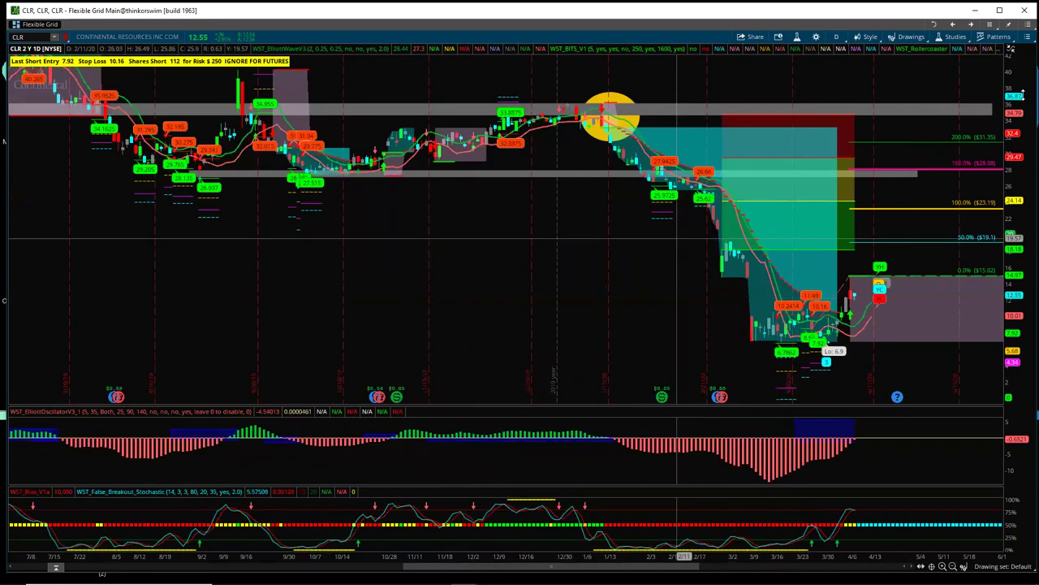
{"action": "left_click_drag", "start_coordinate": [1024, 211], "coordinate": [1024, 331]}
{"action": "left_click_drag", "start_coordinate": [855, 557], "coordinate": [866, 548]}
{"action": "scroll", "coordinate": [212, 94], "scroll_direction": "down", "scroll_amount": 3}
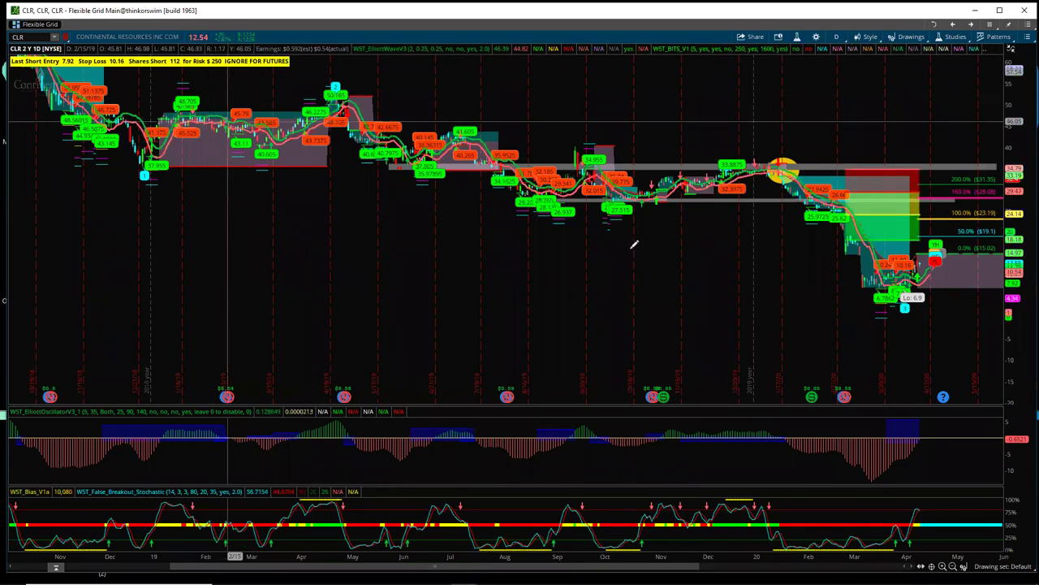
{"action": "left_click_drag", "start_coordinate": [889, 557], "coordinate": [577, 557]}
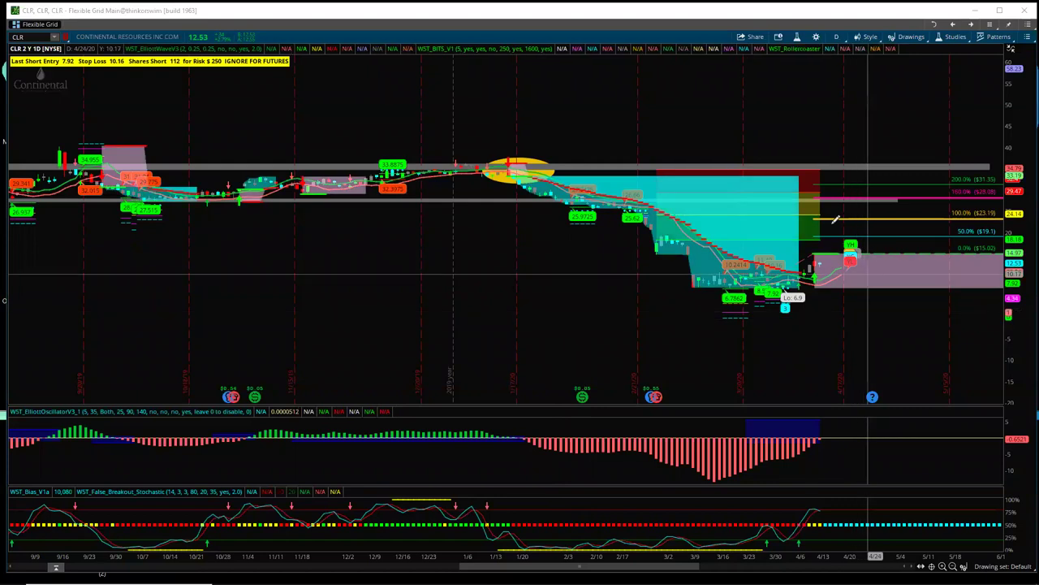
{"action": "left_click", "coordinate": [964, 566]}
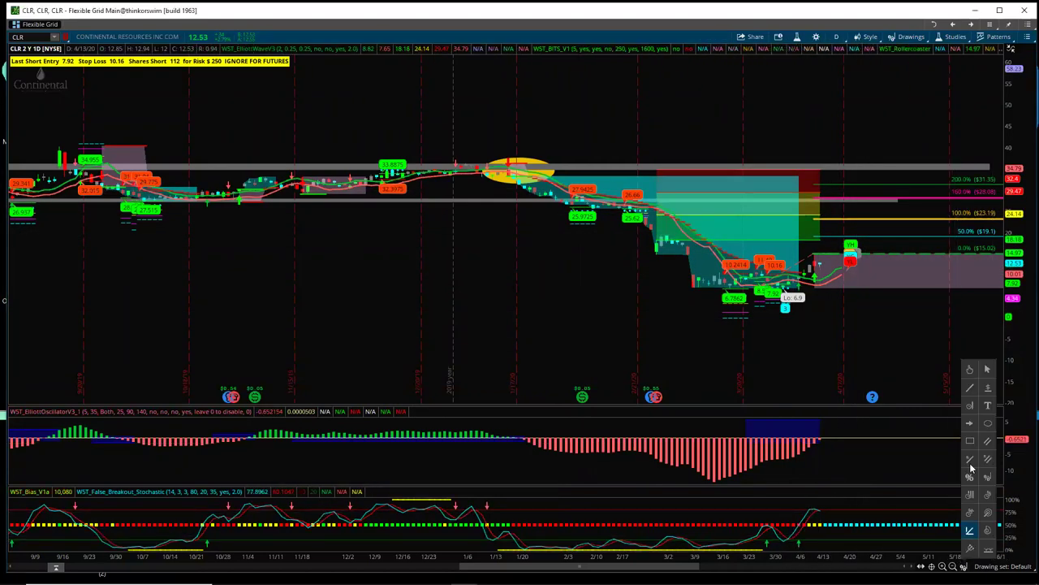
{"action": "left_click", "coordinate": [968, 373]}
{"action": "left_click_drag", "start_coordinate": [1017, 302], "coordinate": [1017, 235]}
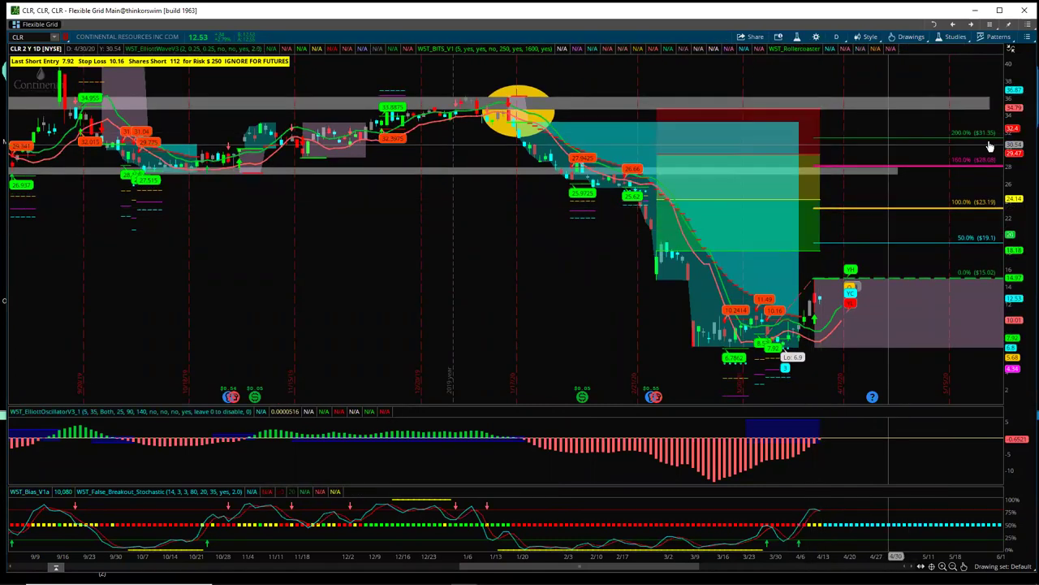
{"action": "left_click_drag", "start_coordinate": [1009, 124], "coordinate": [1018, 205]}
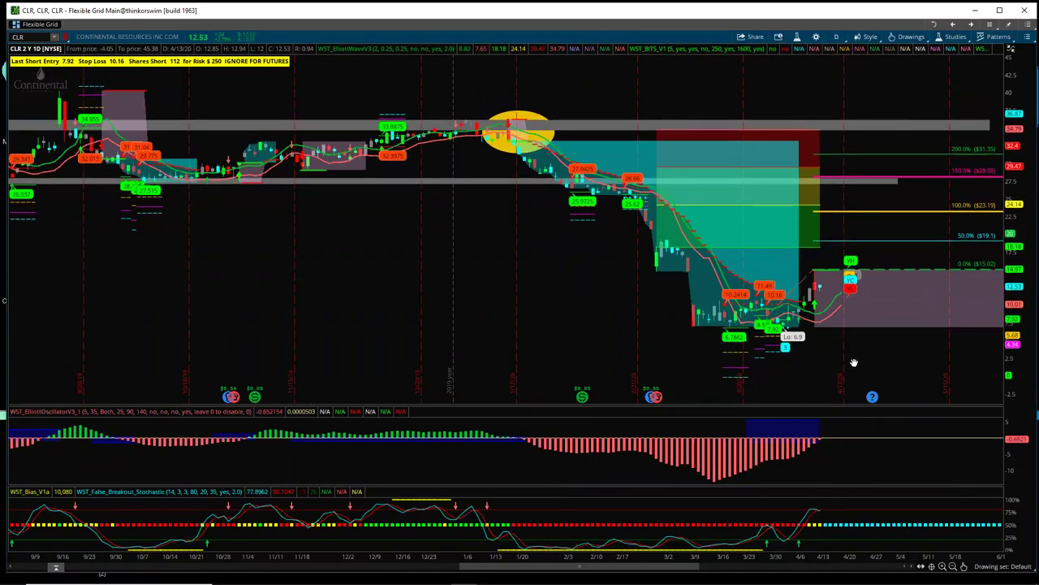
Step: Draw a rising dashed projection line on CLR from about 14.9 on April 9, 2020 up to the lower grey zone near 27 in late April
{"action": "scroll", "coordinate": [686, 364], "scroll_direction": "down", "scroll_amount": 5}
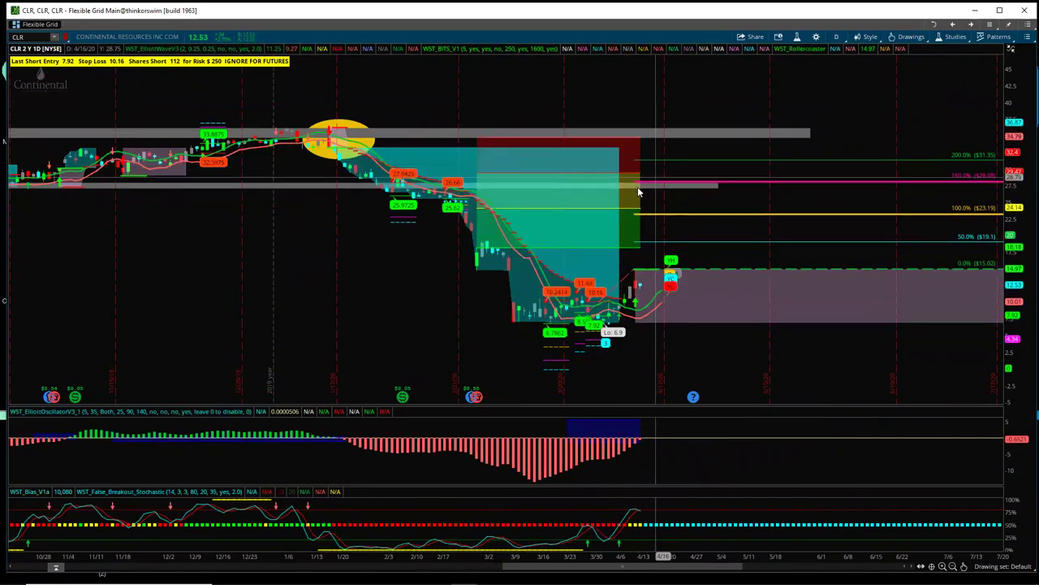
{"action": "left_click", "coordinate": [964, 566]}
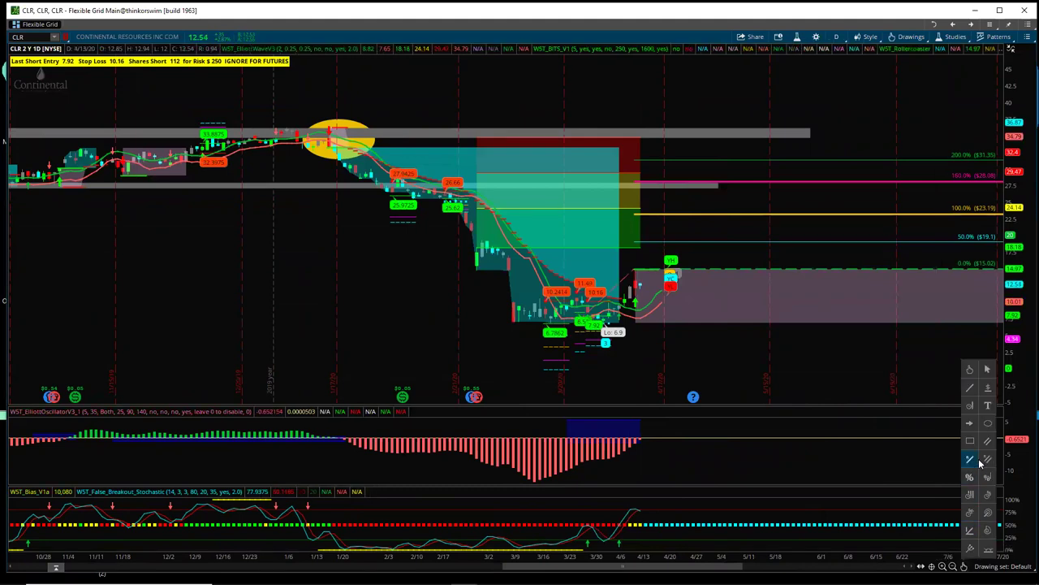
{"action": "left_click", "coordinate": [970, 406]}
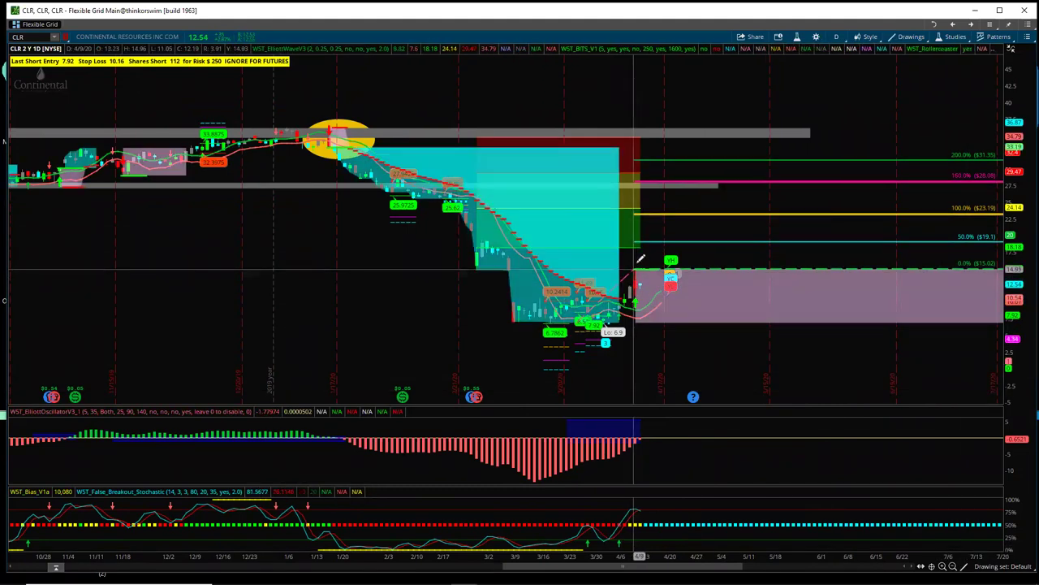
{"action": "left_click", "coordinate": [638, 268]}
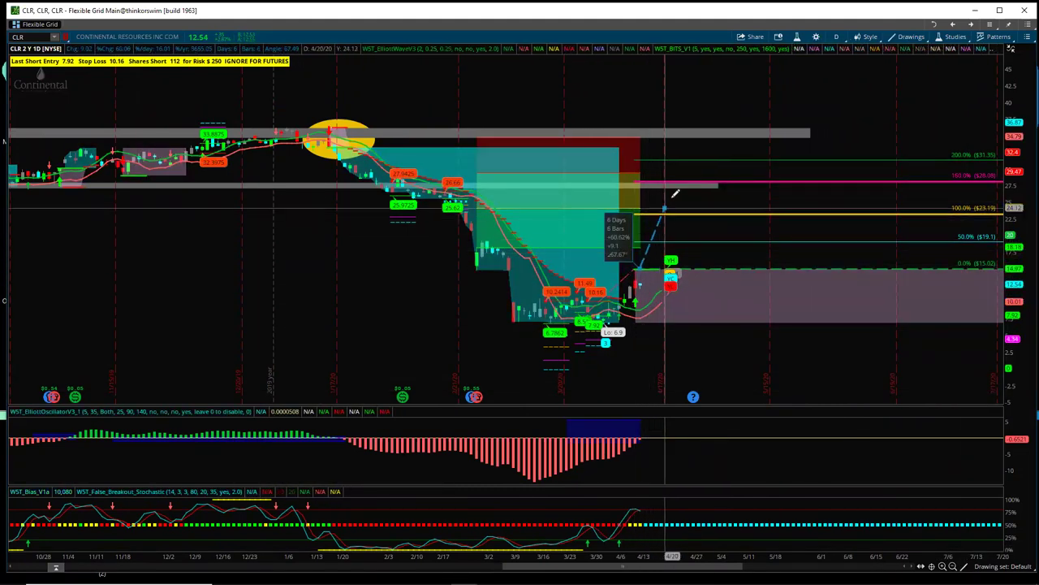
{"action": "left_click", "coordinate": [682, 186]}
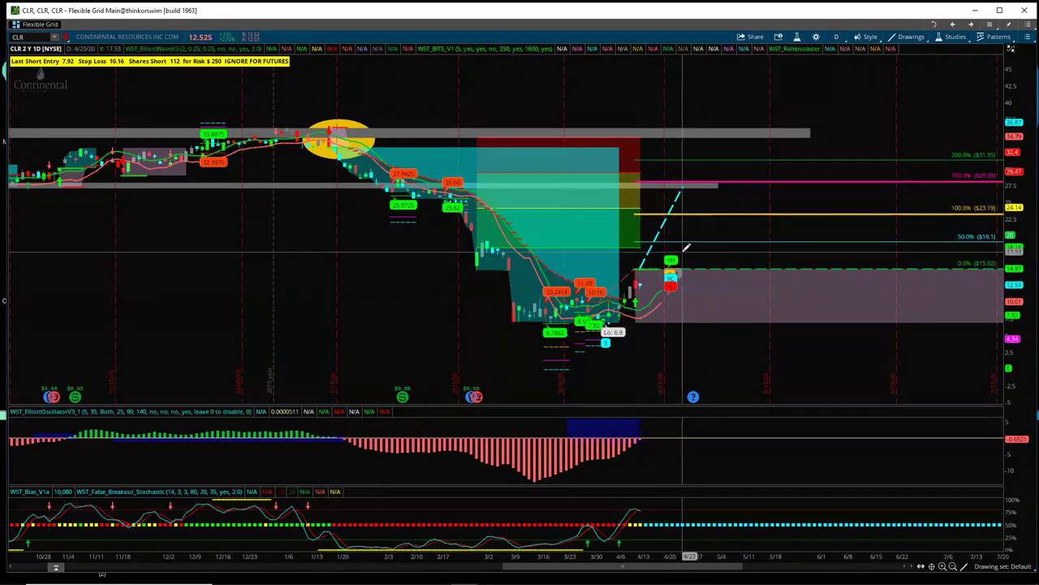
Step: Extend CLR's projection with a falling dashed line from the peak near 27 in late April down to below zero in late May 2020
{"action": "left_click", "coordinate": [687, 186]}
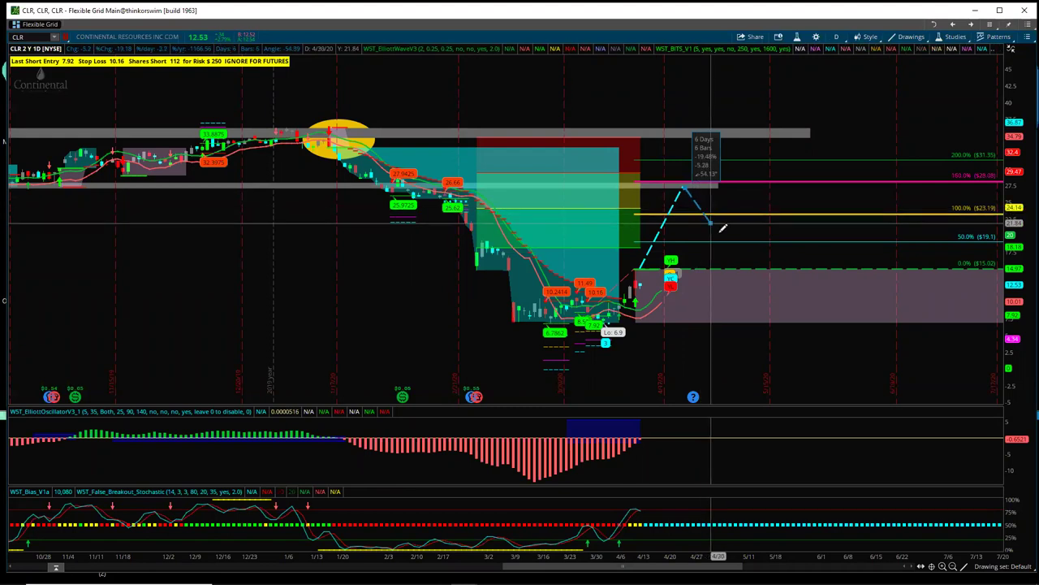
{"action": "left_click", "coordinate": [822, 395]}
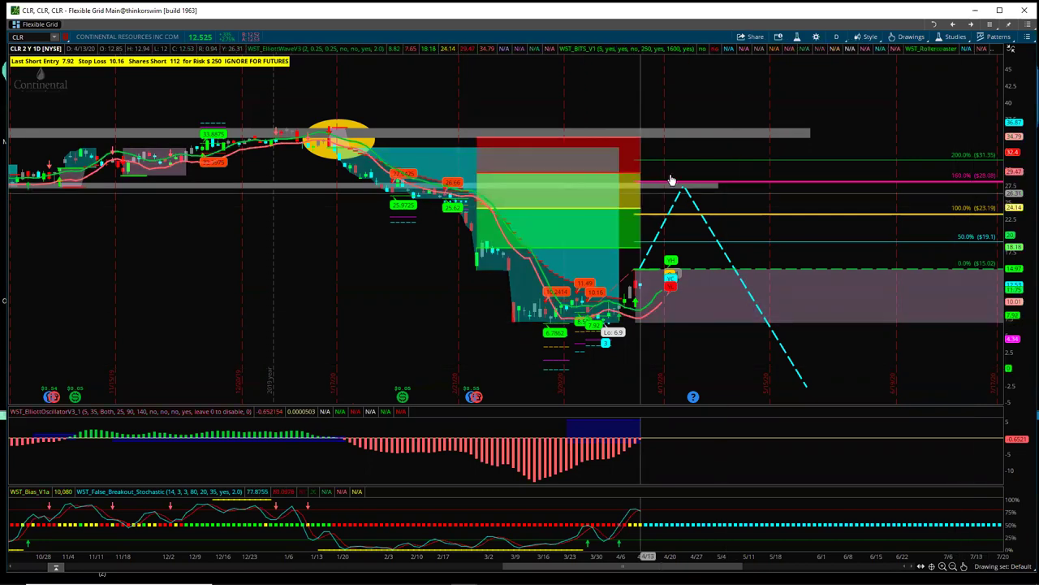
{"action": "mouse_move", "coordinate": [701, 217]}
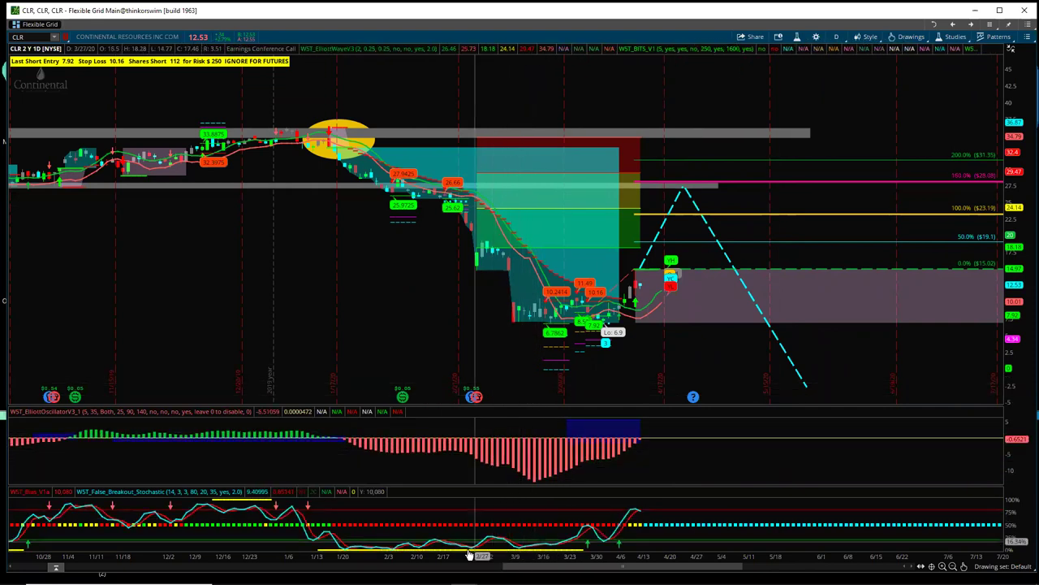
Step: Compare CLR's projected rise and fall with its multi-year price history, including the 2018 and 2019 declines
{"action": "left_click_drag", "start_coordinate": [481, 557], "coordinate": [867, 541]}
{"action": "left_click_drag", "start_coordinate": [601, 326], "coordinate": [590, 391]}
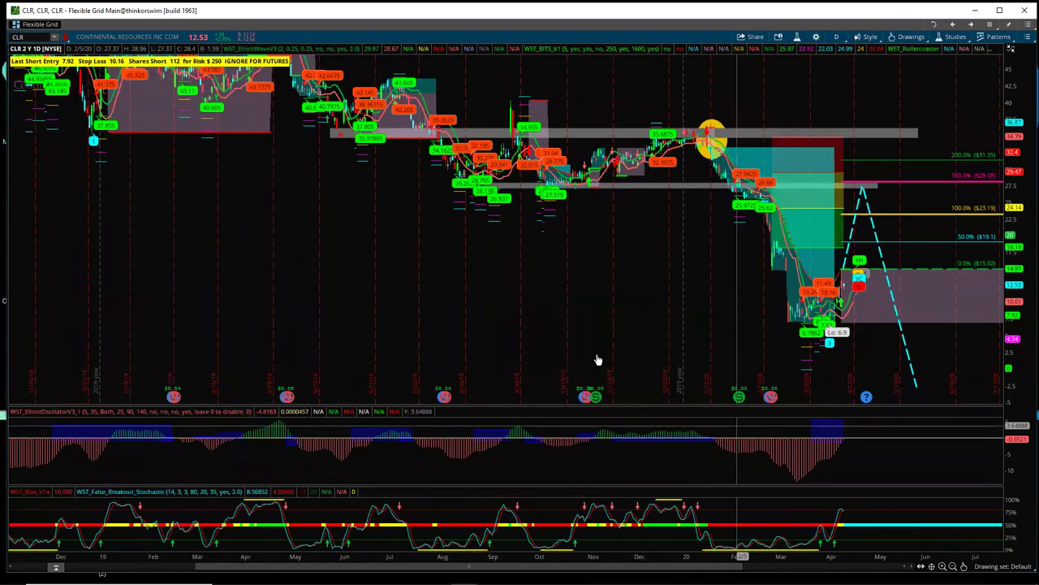
{"action": "left_click_drag", "start_coordinate": [1017, 183], "coordinate": [678, 551]}
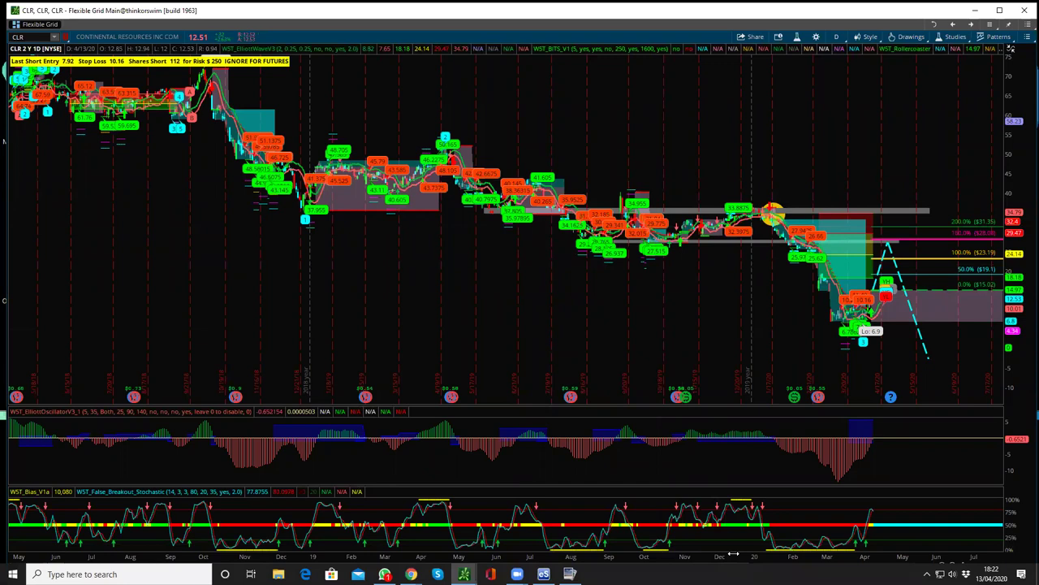
{"action": "left_click_drag", "start_coordinate": [558, 550], "coordinate": [298, 540]}
{"action": "scroll", "coordinate": [203, 224], "scroll_direction": "up", "scroll_amount": 5}
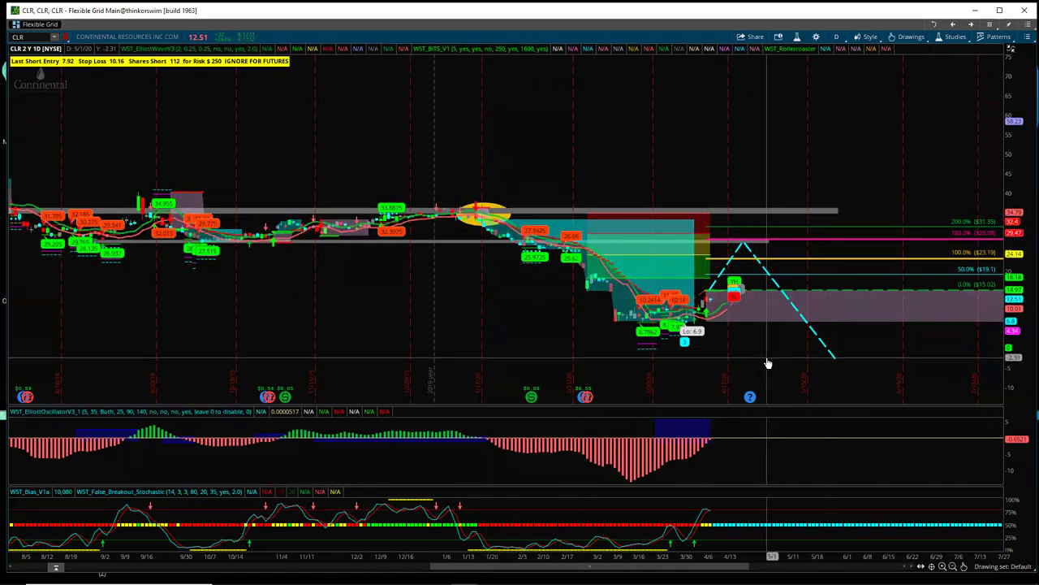
{"action": "left_click_drag", "start_coordinate": [779, 360], "coordinate": [805, 372]}
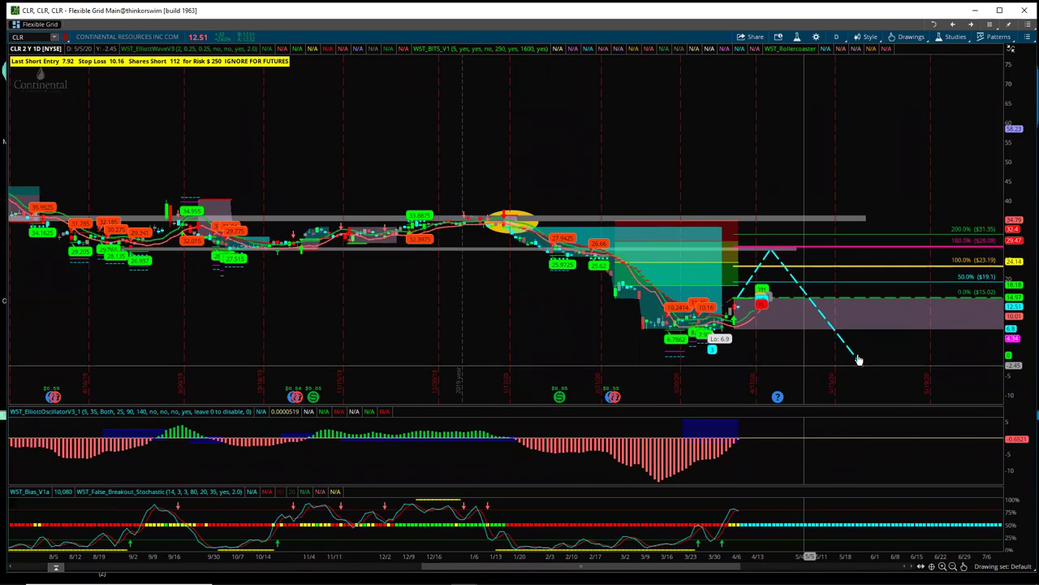
{"action": "left_click_drag", "start_coordinate": [1015, 359], "coordinate": [1009, 321]}
{"action": "left_click_drag", "start_coordinate": [856, 180], "coordinate": [890, 146]}
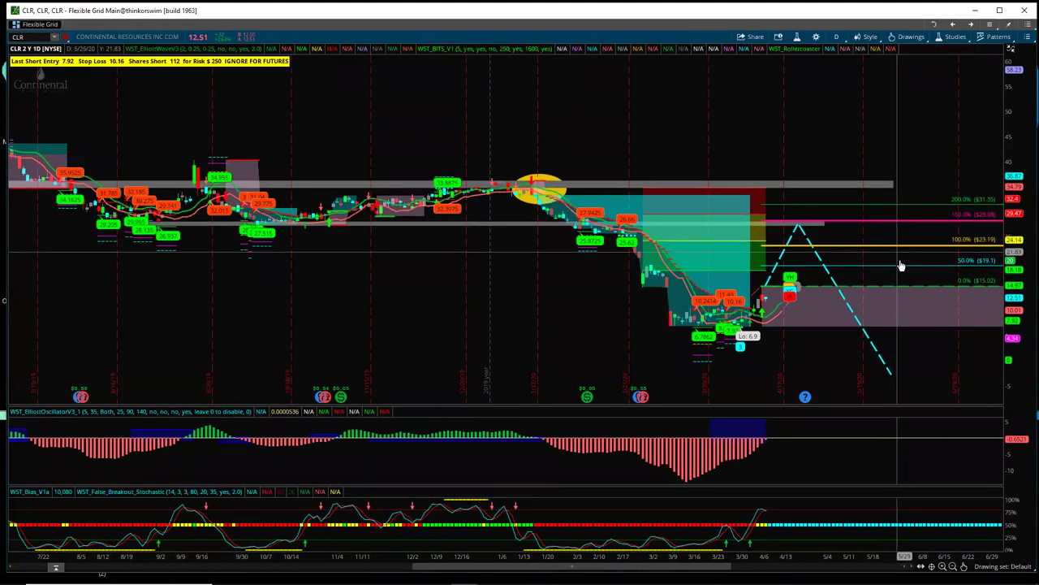
{"action": "left_click_drag", "start_coordinate": [813, 556], "coordinate": [662, 555]}
{"action": "left_click_drag", "start_coordinate": [1025, 290], "coordinate": [886, 138]}
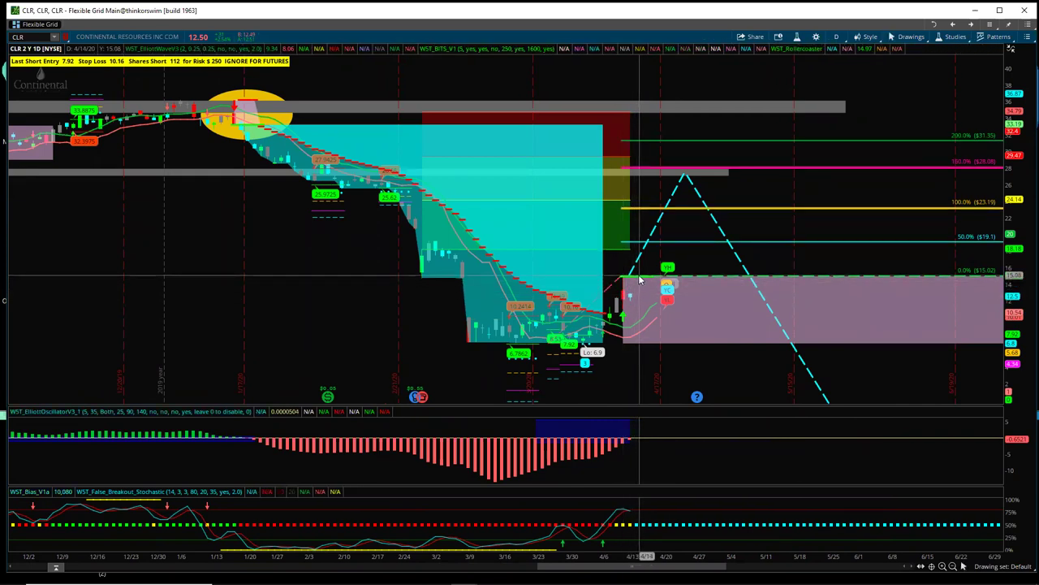
Step: Examine CLR's drop from the circled January 2020 top, the grey zones, the upcoming earnings marker and the 0% Fibonacci level
{"action": "mouse_move", "coordinate": [640, 279]}
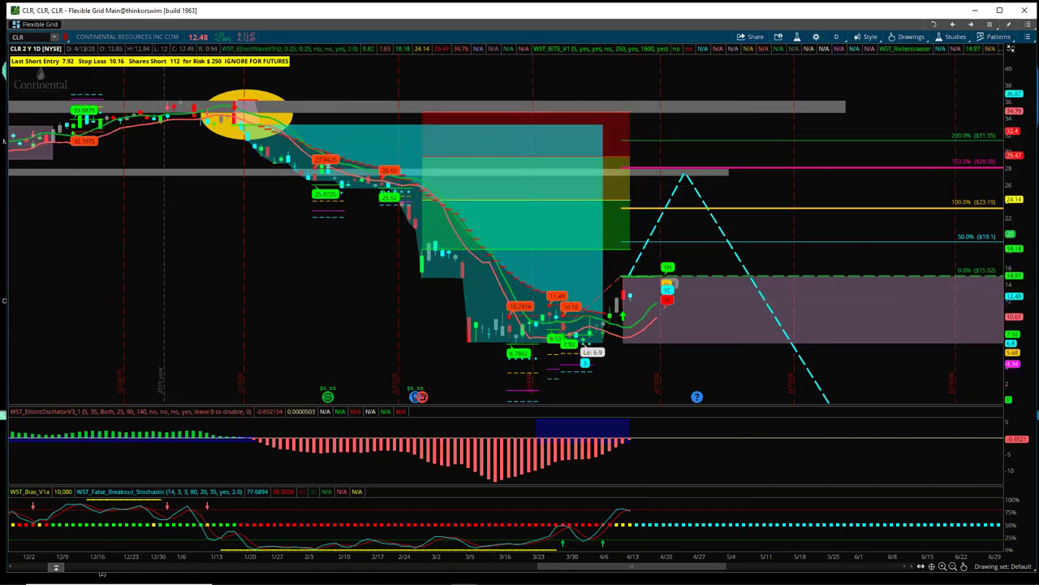
{"action": "left_click_drag", "start_coordinate": [321, 267], "coordinate": [474, 281]}
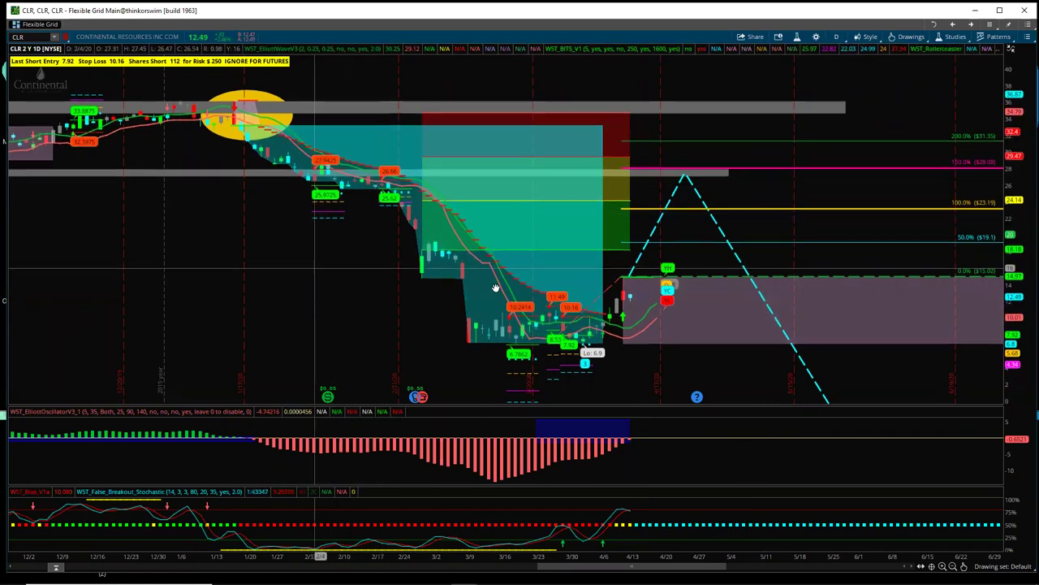
{"action": "left_click_drag", "start_coordinate": [1024, 323], "coordinate": [1024, 249]}
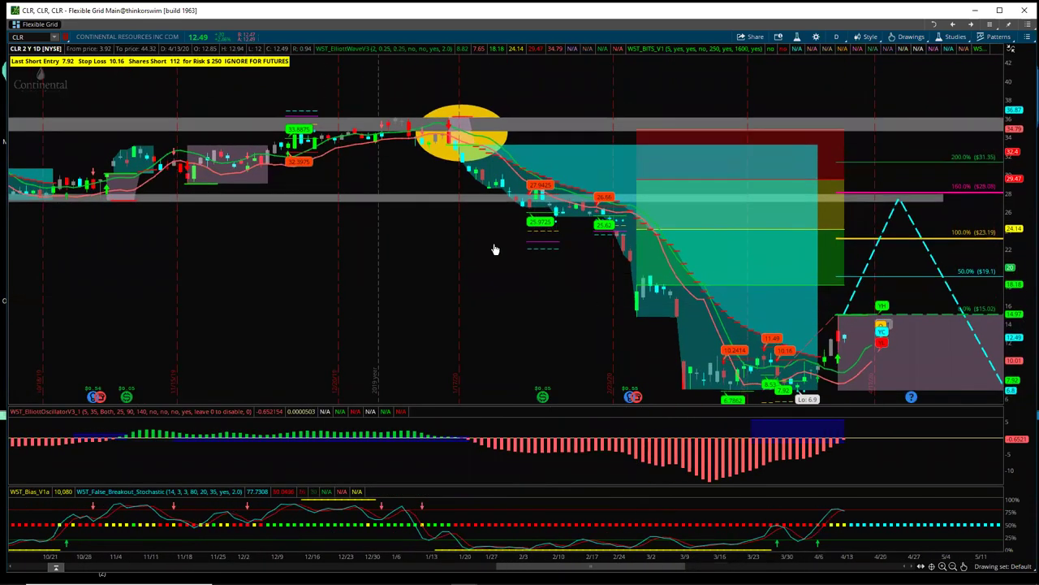
{"action": "scroll", "coordinate": [408, 122], "scroll_direction": "down", "scroll_amount": 3}
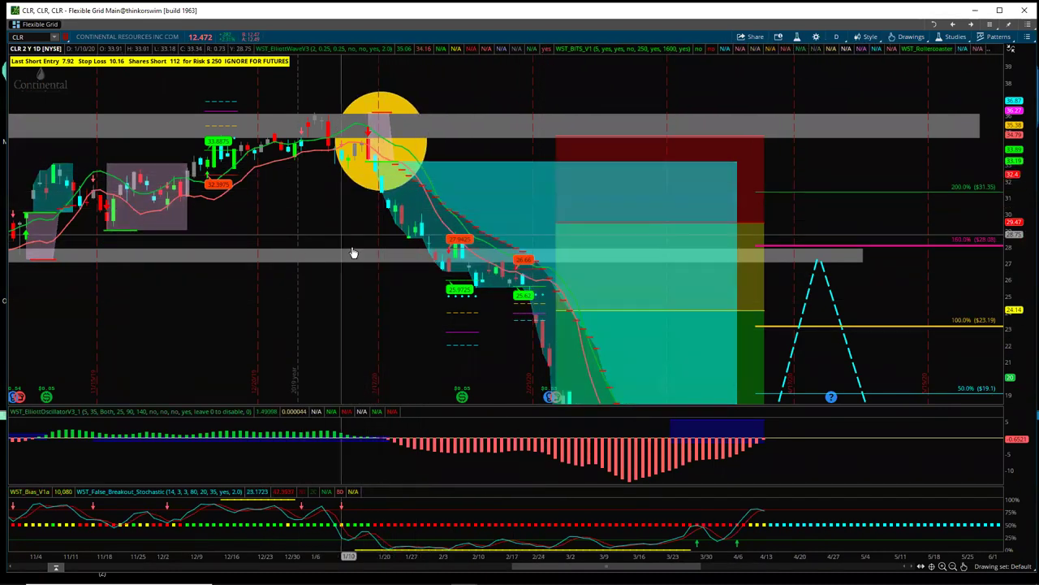
{"action": "left_click_drag", "start_coordinate": [410, 350], "coordinate": [389, 294]}
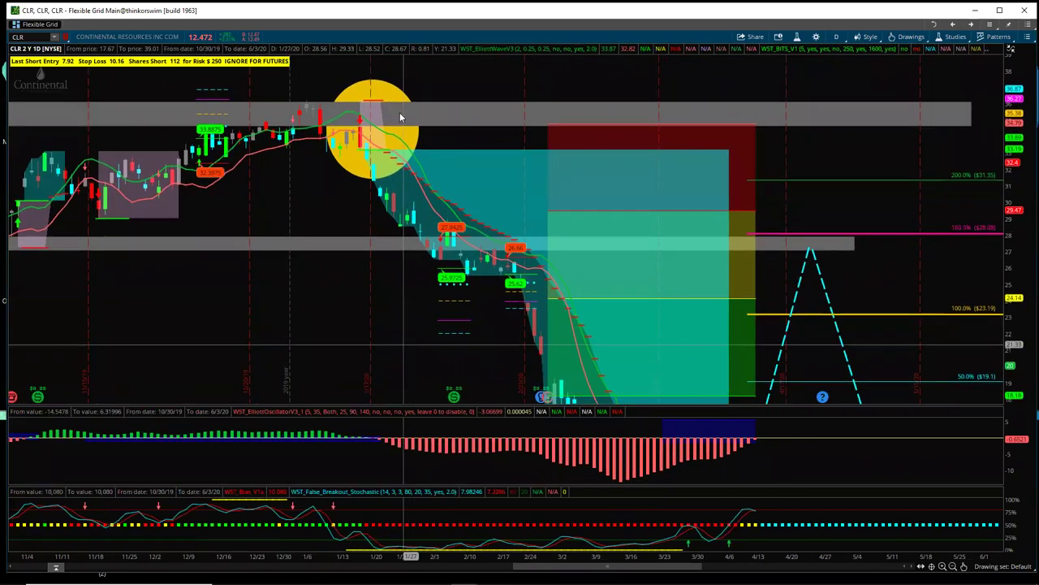
{"action": "scroll", "coordinate": [650, 387], "scroll_direction": "down", "scroll_amount": 5}
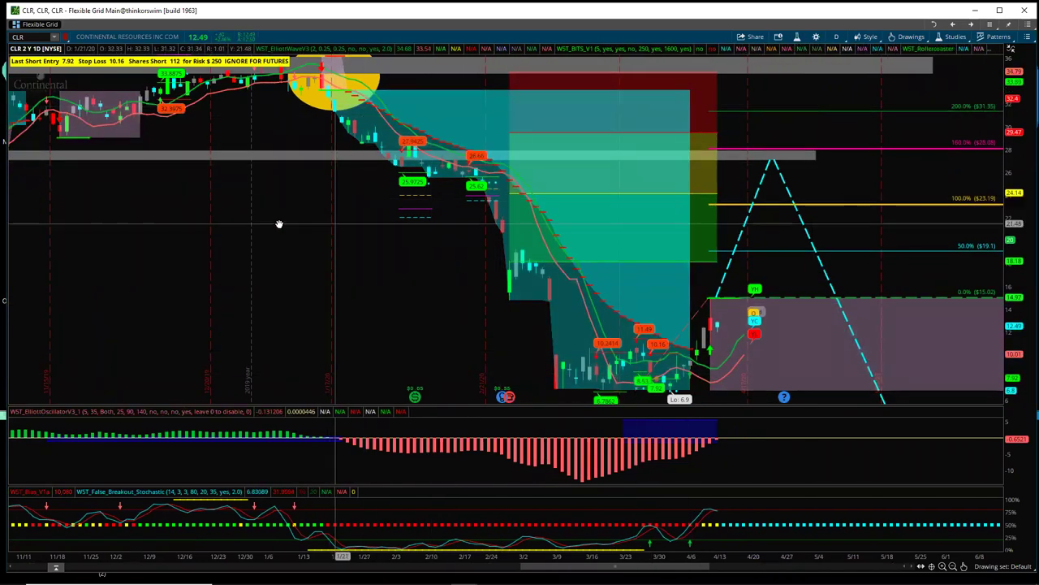
{"action": "scroll", "coordinate": [294, 130], "scroll_direction": "down", "scroll_amount": 3}
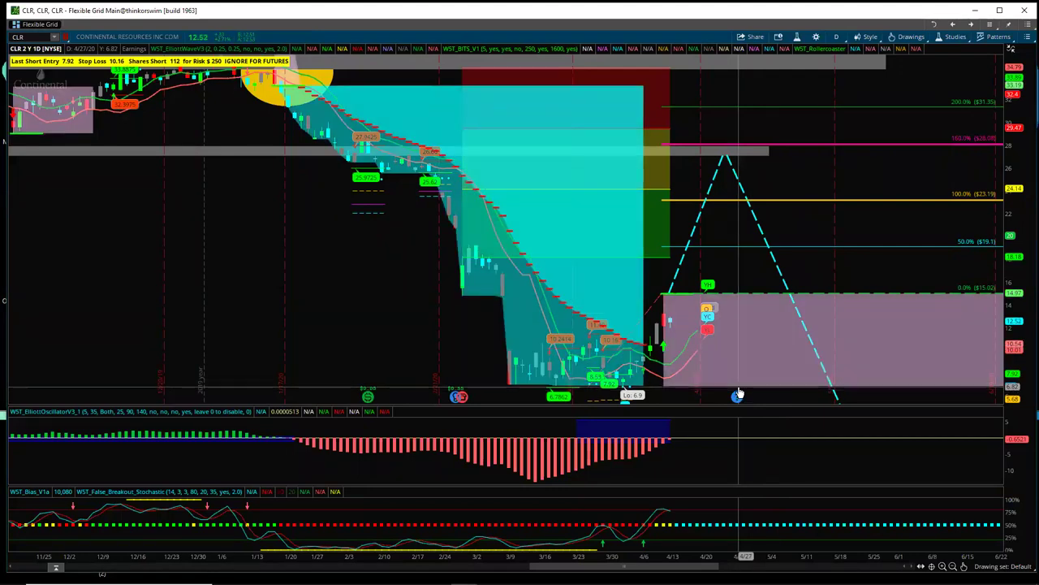
{"action": "mouse_move", "coordinate": [692, 239]}
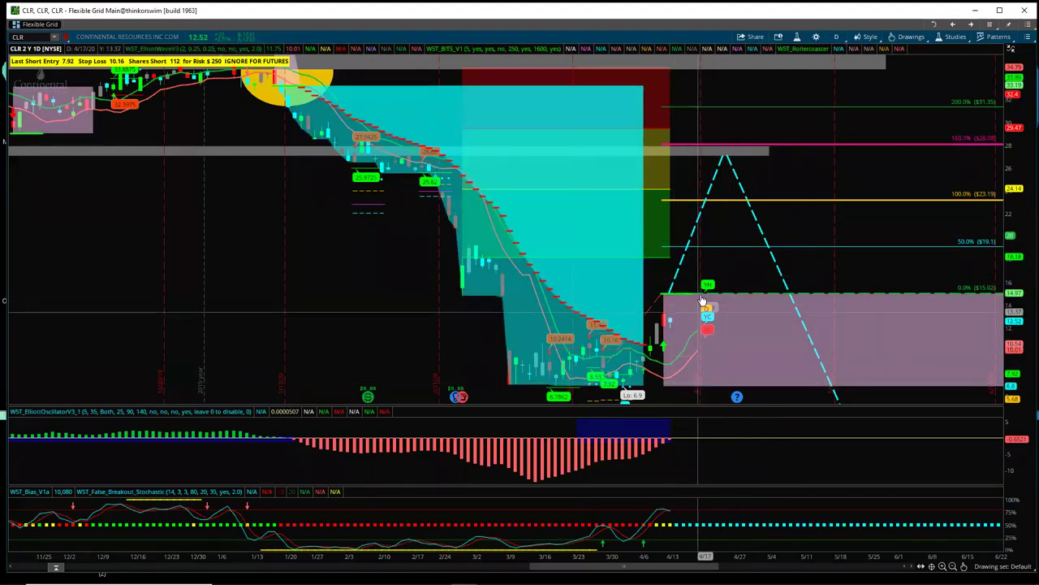
{"action": "mouse_move", "coordinate": [716, 295]}
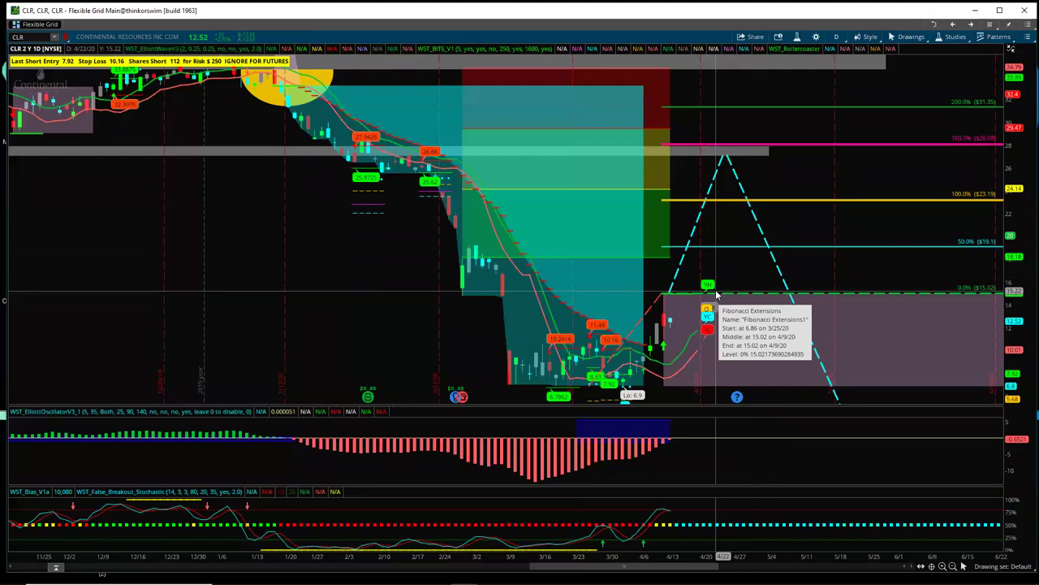
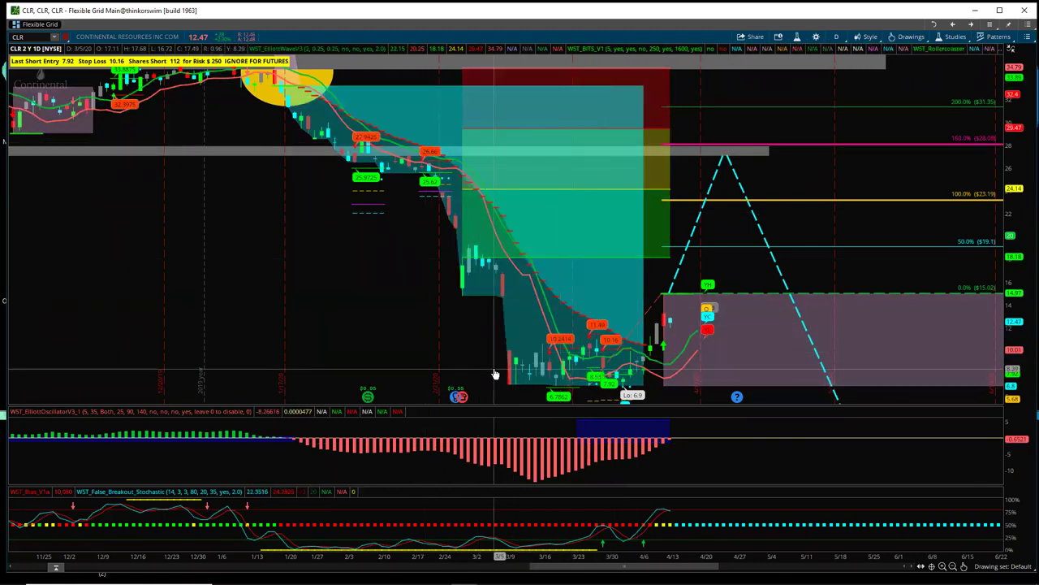
Step: Review CLR's decline since late 2019 against the projected path and the 50% Fibonacci extension level
{"action": "left_click_drag", "start_coordinate": [531, 566], "coordinate": [421, 566]}
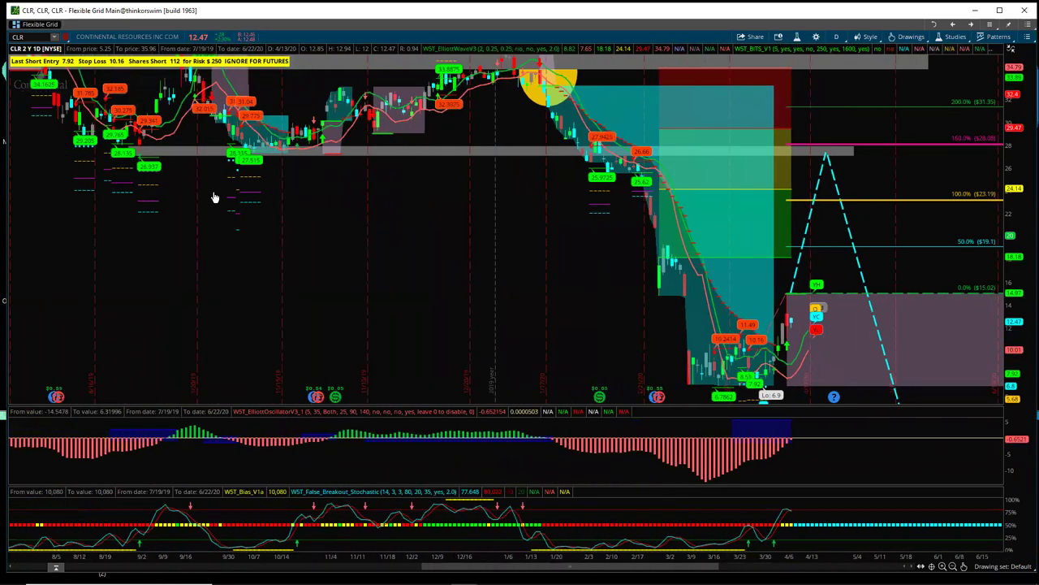
{"action": "scroll", "coordinate": [215, 197], "scroll_direction": "down", "scroll_amount": 1}
{"action": "left_click_drag", "start_coordinate": [697, 356], "coordinate": [539, 274]}
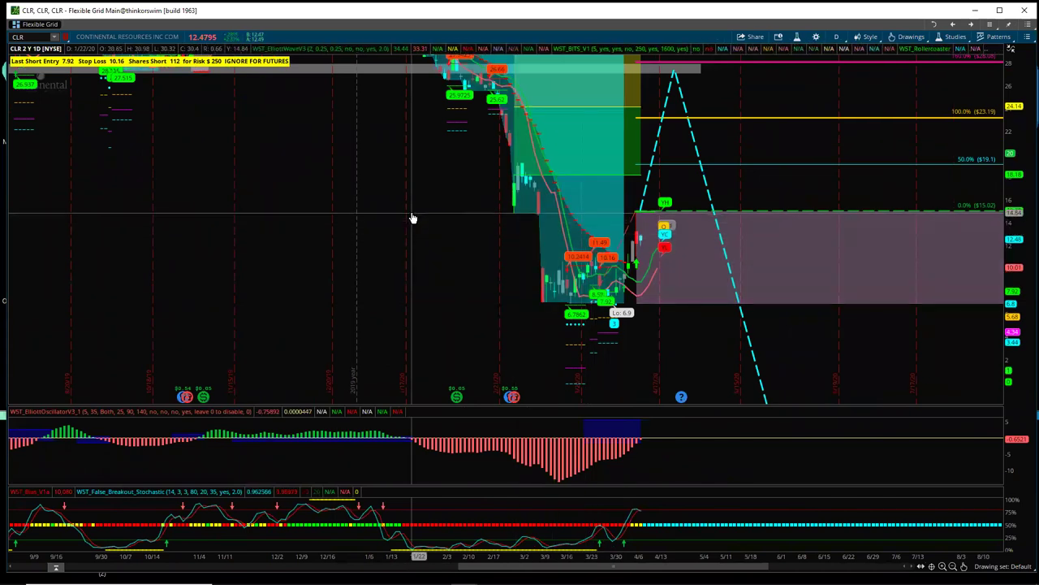
{"action": "left_click_drag", "start_coordinate": [468, 210], "coordinate": [464, 279]}
{"action": "left_click_drag", "start_coordinate": [1009, 100], "coordinate": [1007, 206]}
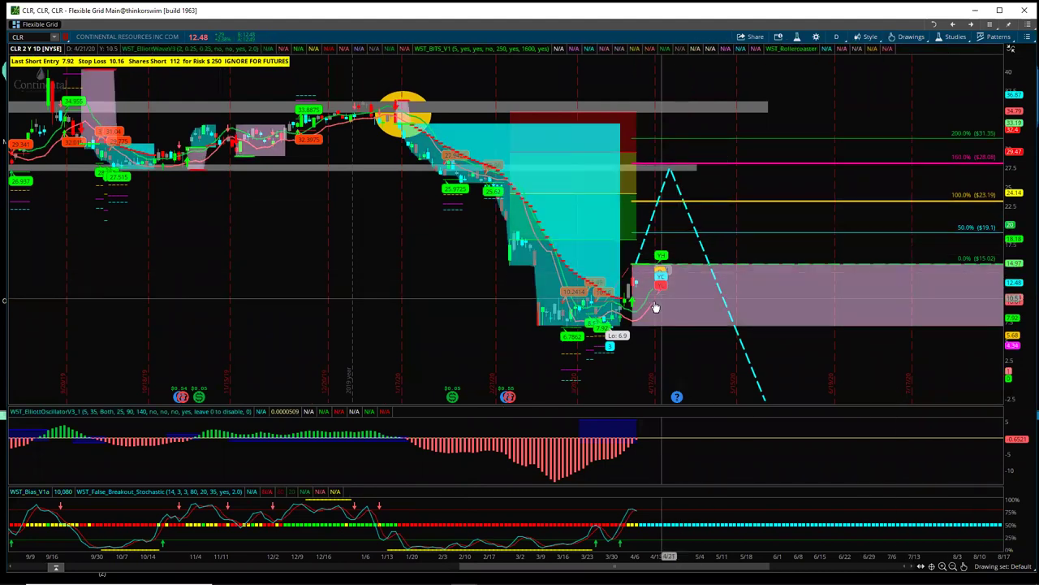
{"action": "left_click", "coordinate": [671, 170]}
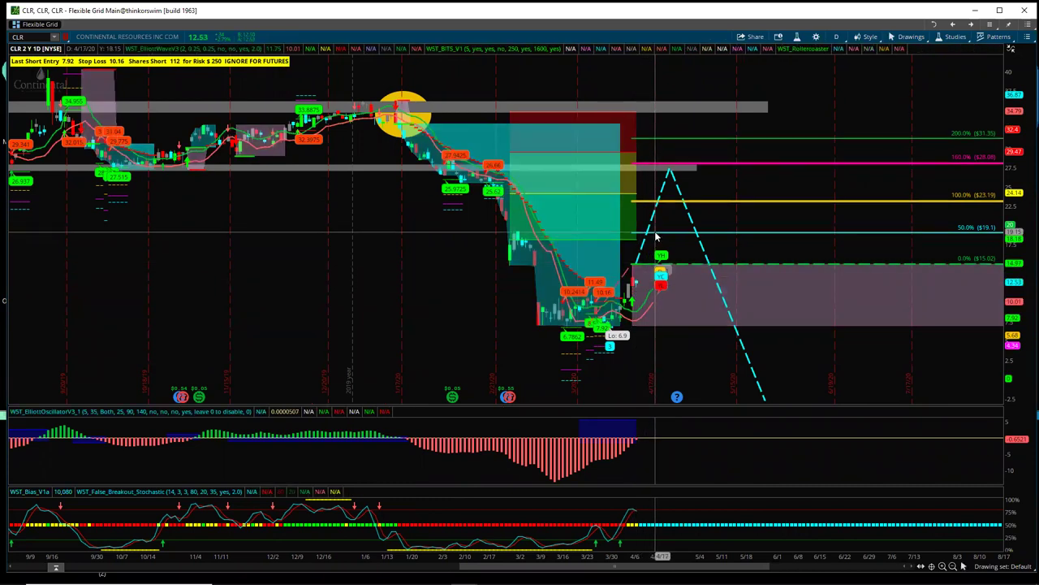
{"action": "mouse_move", "coordinate": [656, 235]}
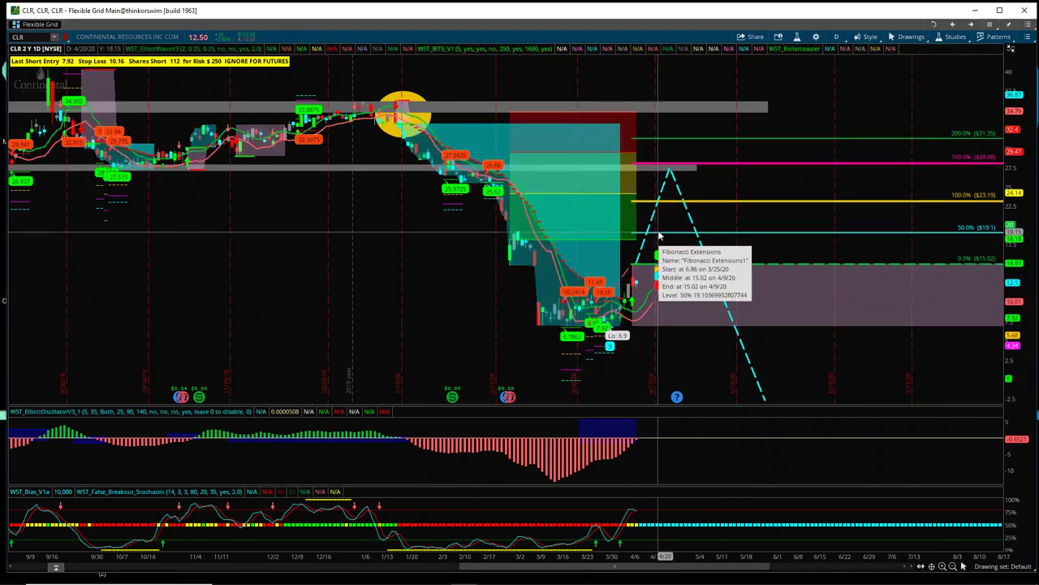
Step: Switch to HPE's daily chart and mark its level near 13.85 with a thin rectangle from October 3, 2019 to mid-July 2020
{"action": "left_click_drag", "start_coordinate": [784, 249], "coordinate": [796, 251]}
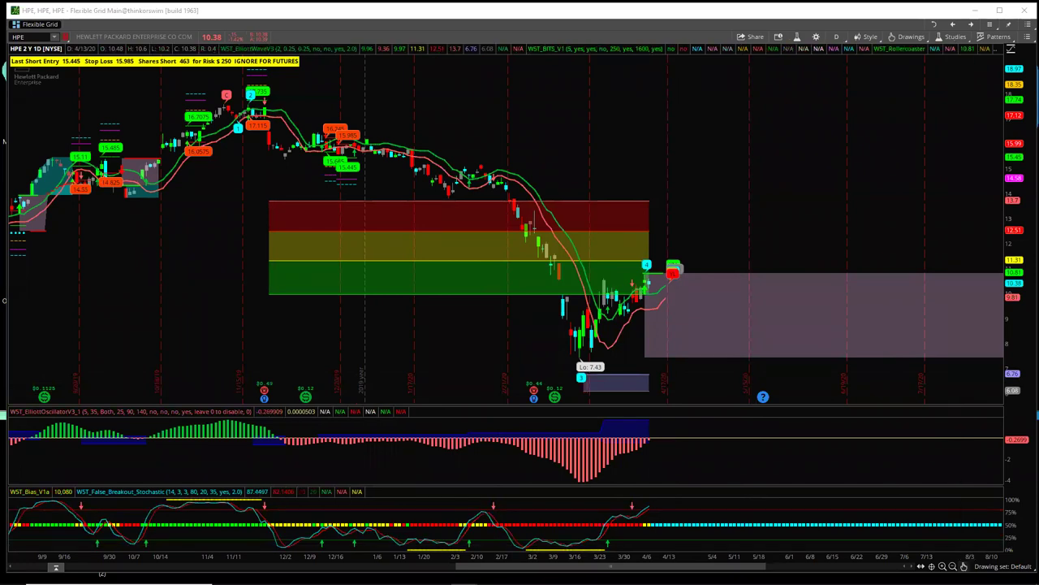
{"action": "left_click", "coordinate": [965, 565]}
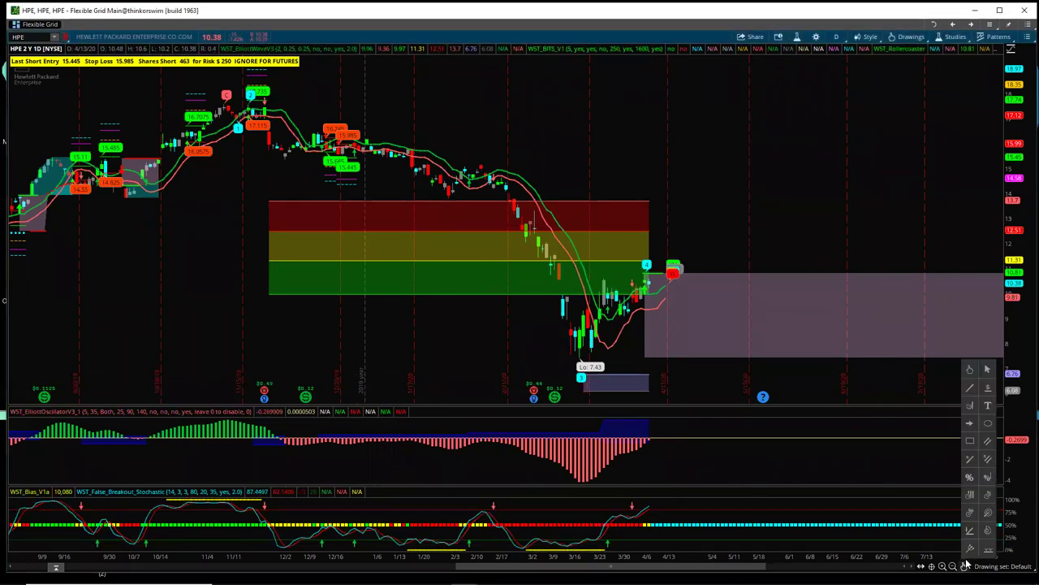
{"action": "left_click", "coordinate": [984, 443]}
{"action": "left_click_drag", "start_coordinate": [536, 553], "coordinate": [621, 553]}
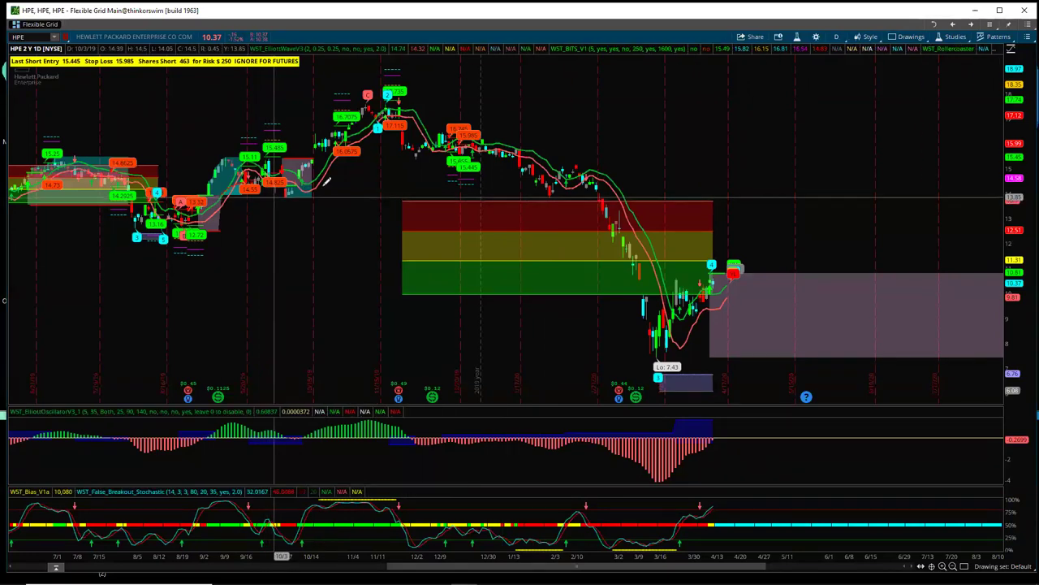
{"action": "mouse_move", "coordinate": [271, 197]}
{"action": "left_mouse_down"}
{"action": "mouse_move", "coordinate": [791, 170]}
{"action": "mouse_move", "coordinate": [909, 195]}
{"action": "left_mouse_up"}
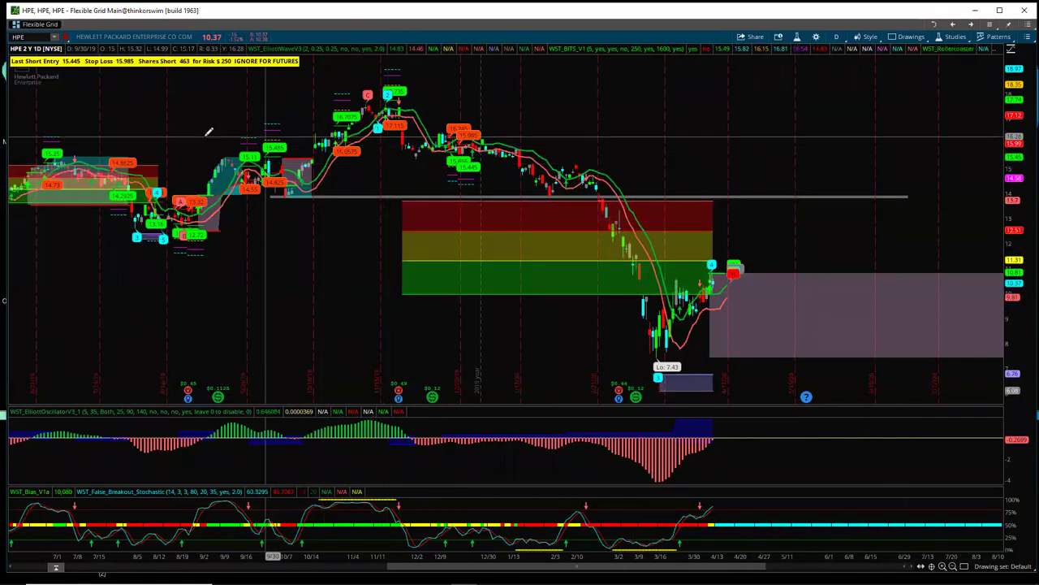
Step: Mark HPE's upper level near 15.5 with a second thin rectangle from about late June 2019 to early August 2020
{"action": "left_click", "coordinate": [48, 159]}
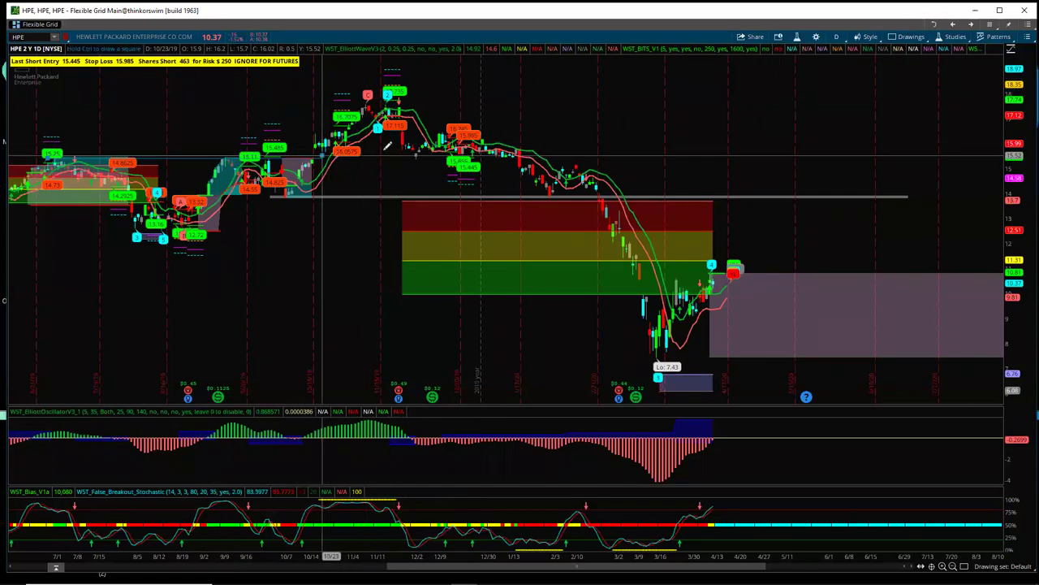
{"action": "left_click_drag", "start_coordinate": [972, 153], "coordinate": [979, 153]}
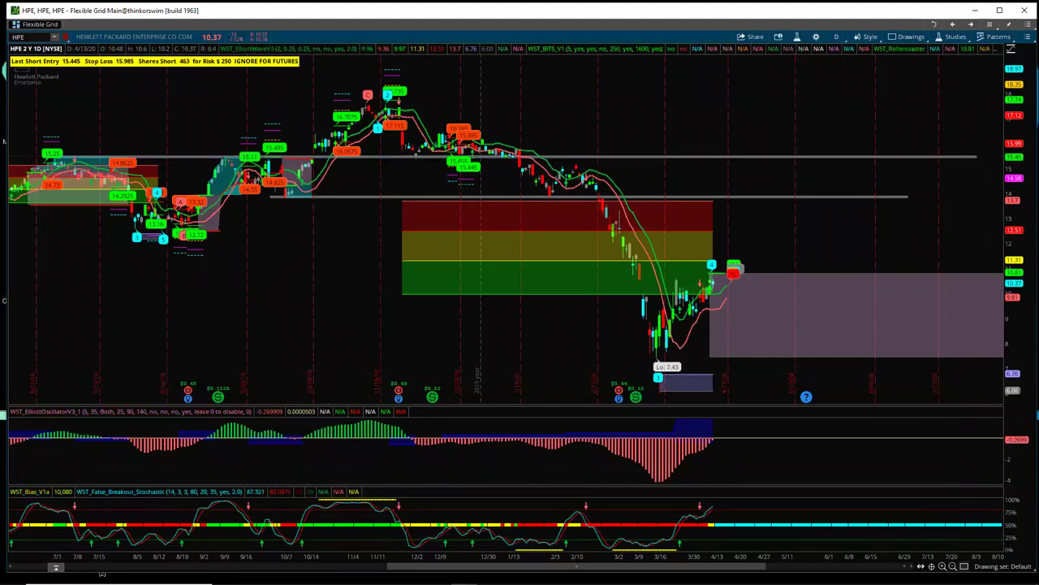
Step: Highlight HPE's reactions at the 15.5 and 13.85 levels with small ellipses between July 2019 and early February 2020
{"action": "mouse_move", "coordinate": [981, 497]}
{"action": "left_click", "coordinate": [987, 424]}
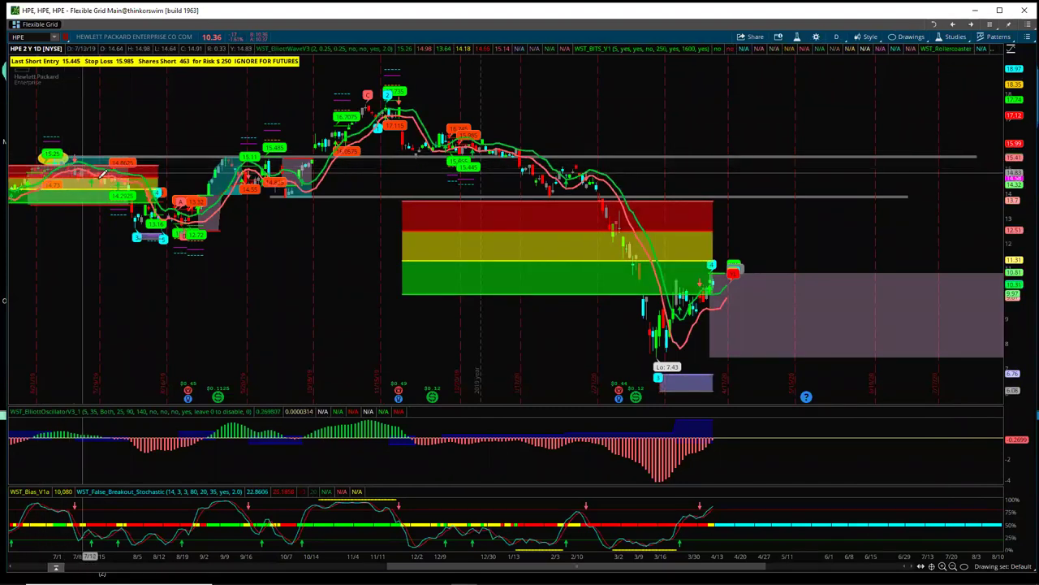
{"action": "left_click", "coordinate": [213, 154]}
{"action": "left_click", "coordinate": [244, 163]}
{"action": "left_click_drag", "start_coordinate": [403, 147], "coordinate": [429, 161]}
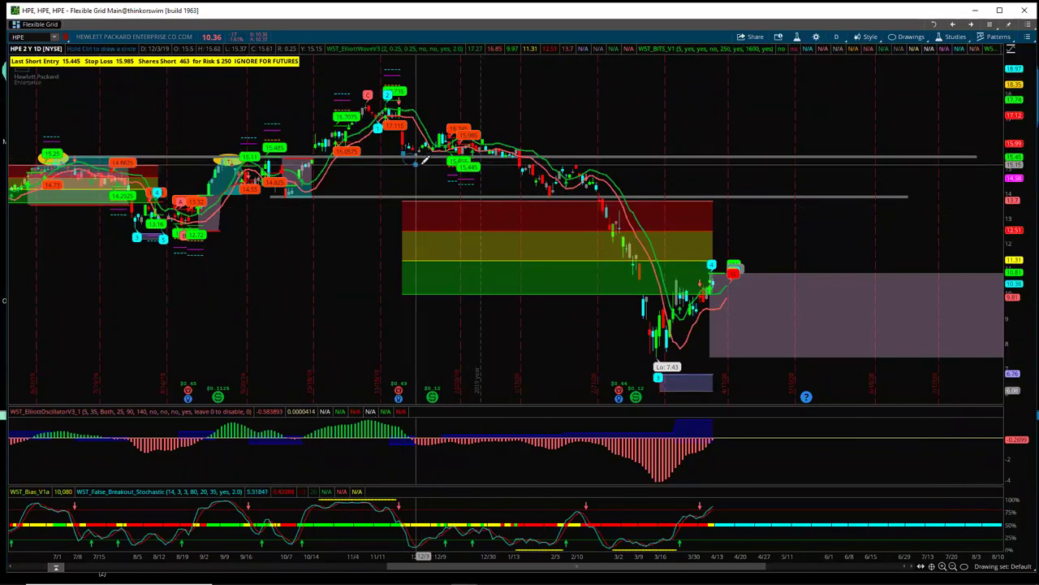
{"action": "left_click", "coordinate": [423, 163]}
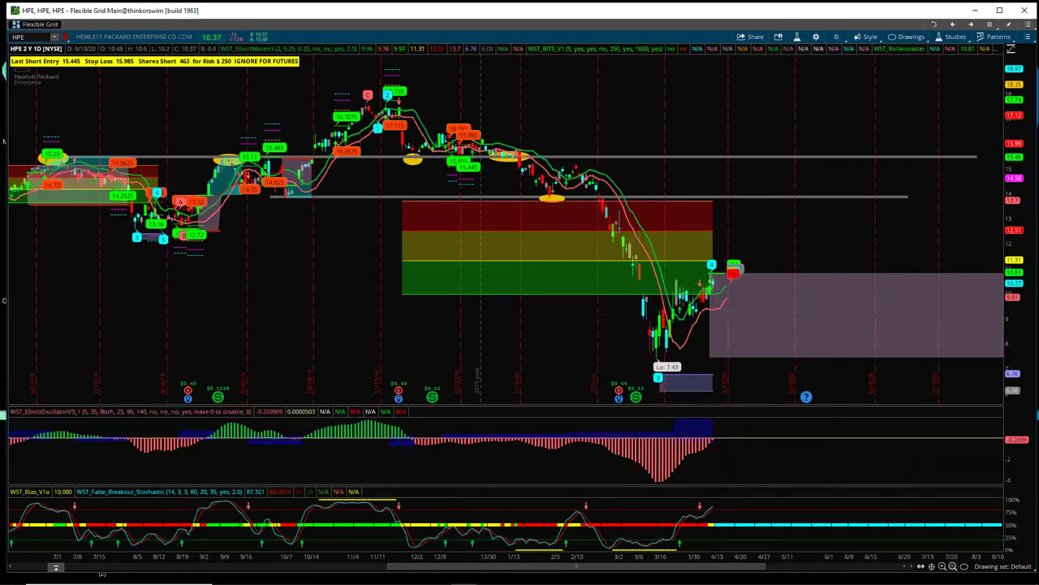
Step: Draw a Fibonacci extension on HPE from the March 2020 low near 7.41 to the rebound high near 10.81
{"action": "left_click", "coordinate": [964, 566]}
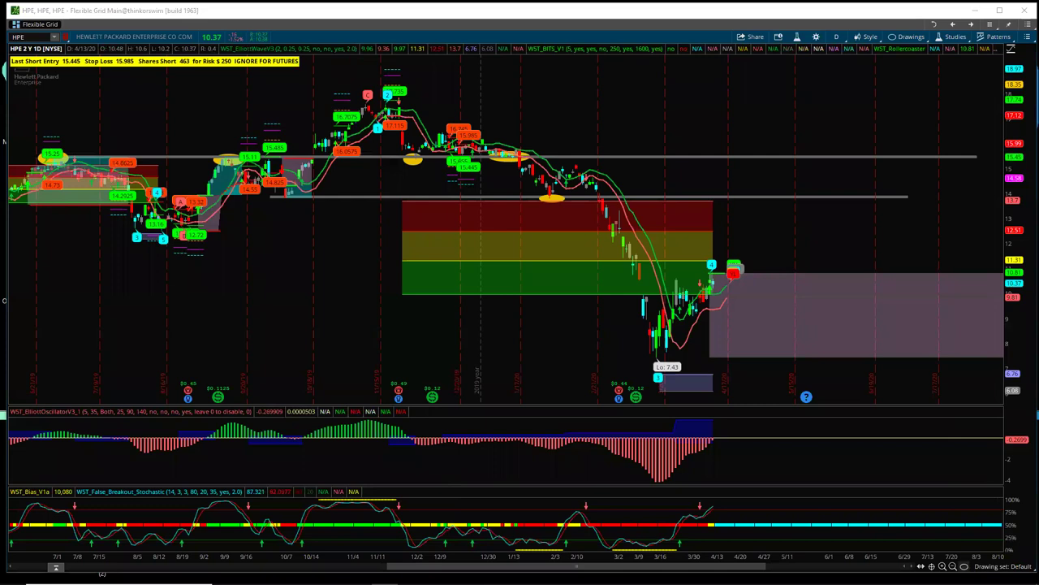
{"action": "left_click", "coordinate": [964, 566]}
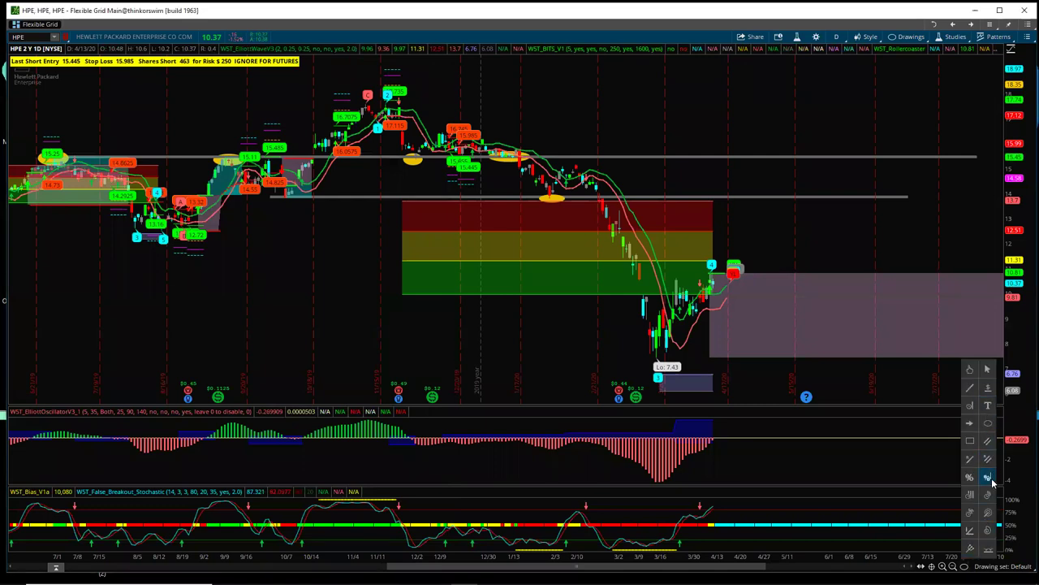
{"action": "left_click", "coordinate": [989, 477]}
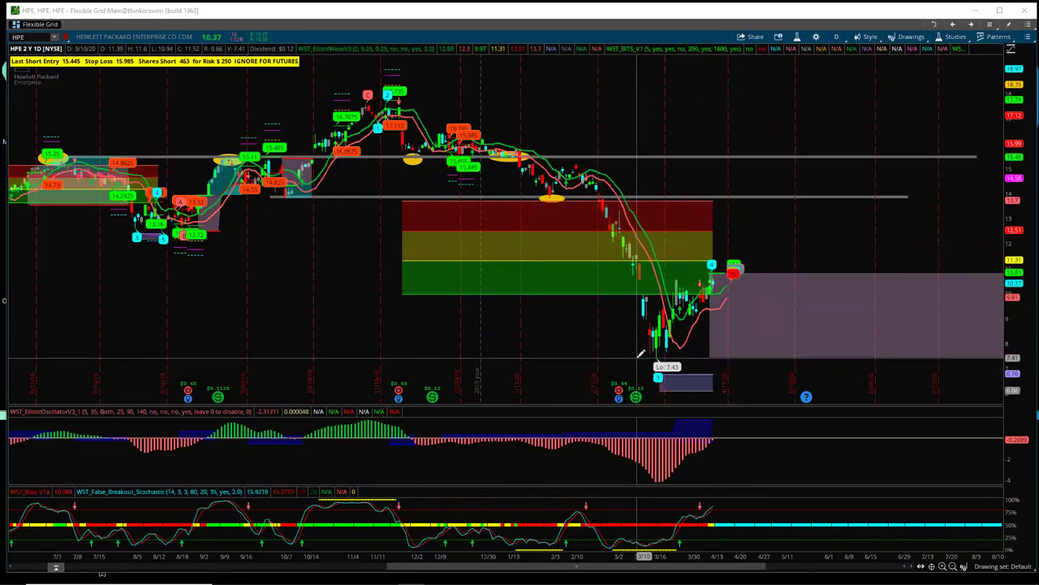
{"action": "left_click", "coordinate": [693, 268]}
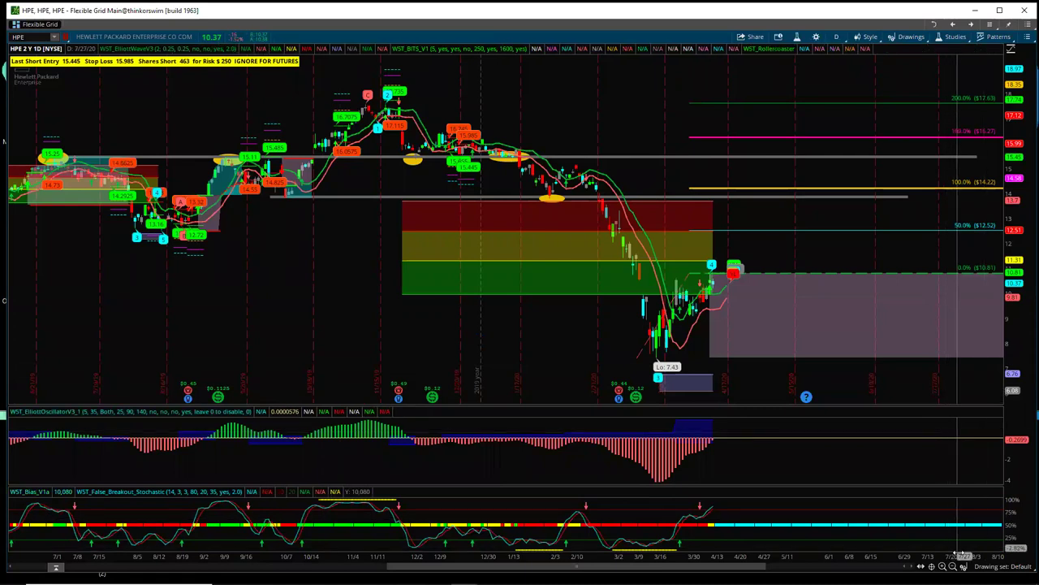
Step: Mark HPE's level near 12.75 with a thin rectangle from about late July 2019 to mid-September 2020
{"action": "mouse_move", "coordinate": [970, 548]}
{"action": "left_click", "coordinate": [971, 371]}
{"action": "left_click_drag", "start_coordinate": [844, 371], "coordinate": [647, 358]}
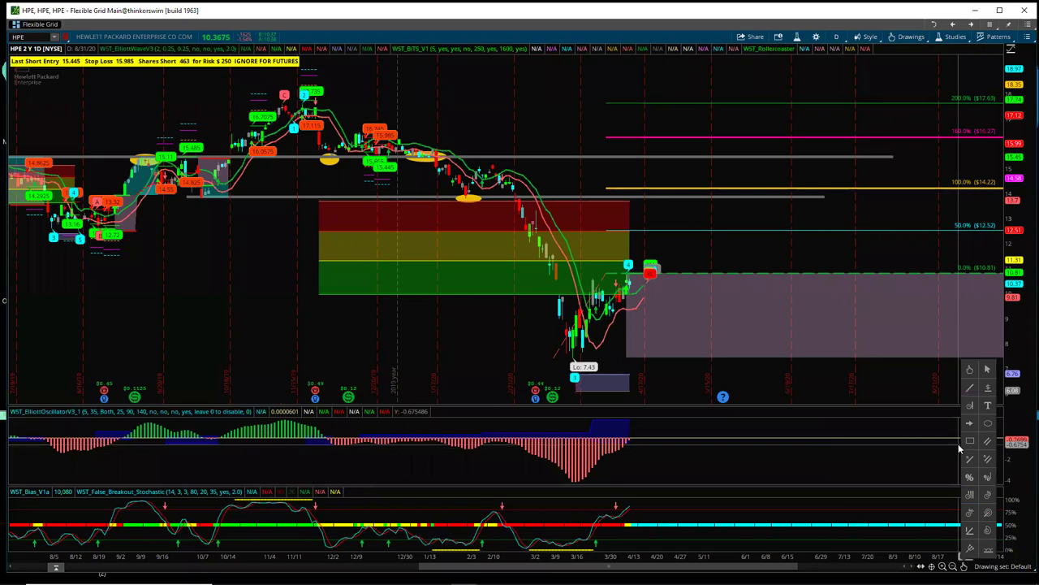
{"action": "left_click", "coordinate": [34, 223]}
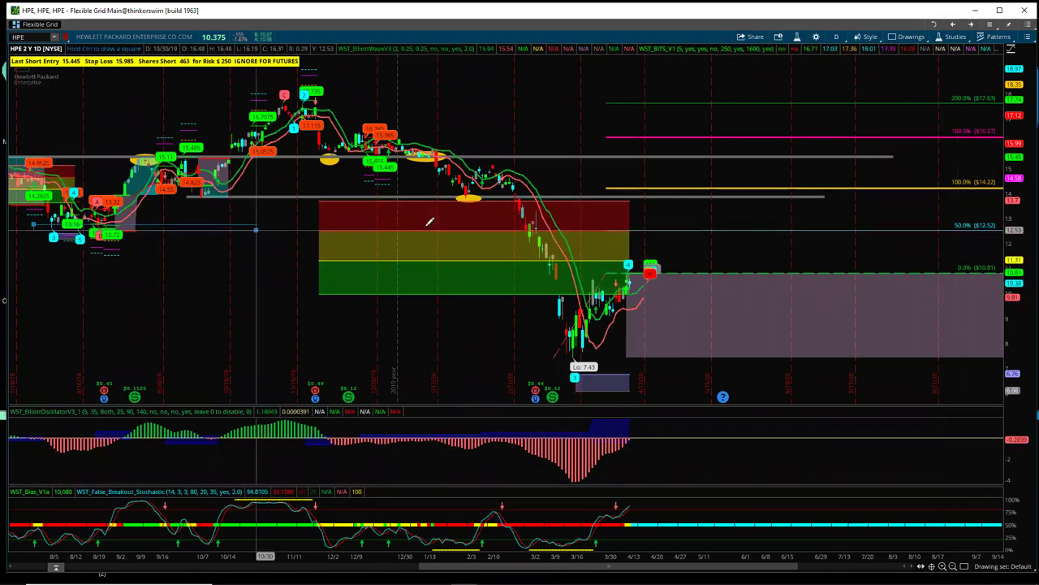
{"action": "left_click", "coordinate": [991, 224]}
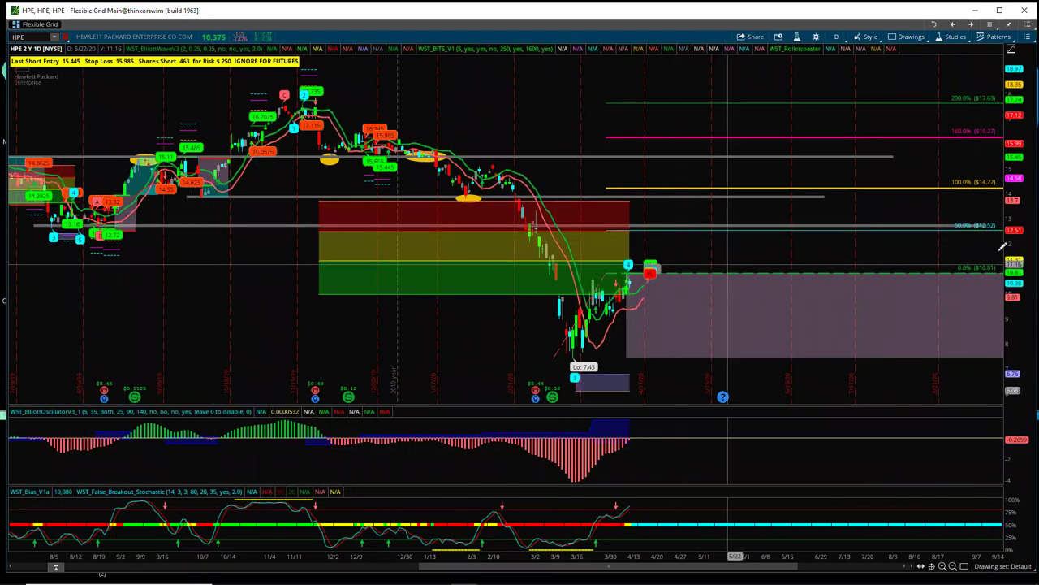
{"action": "left_click_drag", "start_coordinate": [1016, 284], "coordinate": [1016, 232]}
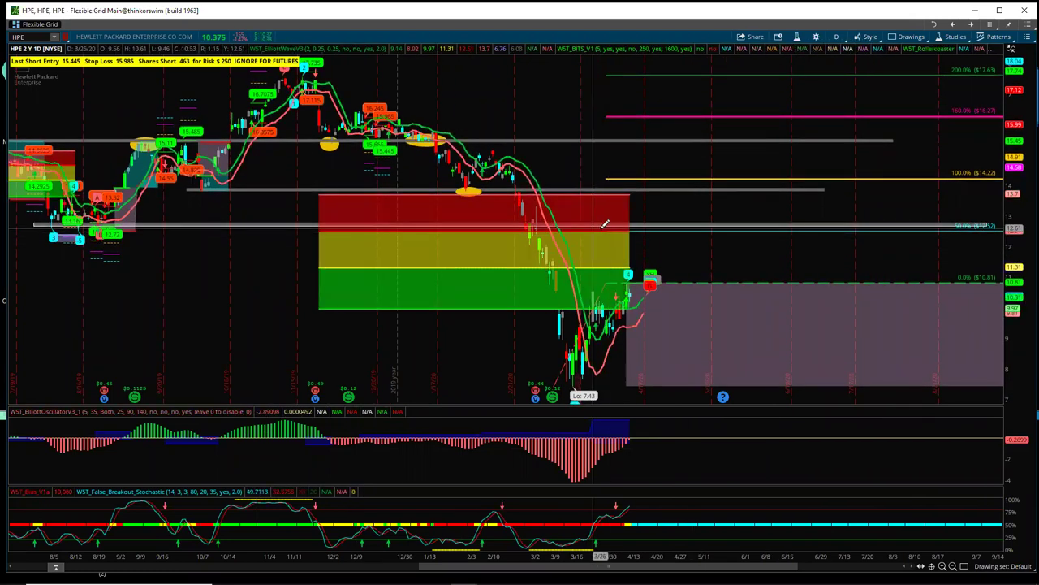
Step: Draw HPE's projected rise with dashed lines from about 11 in mid-April through the marked levels to about 15.4 near May 11, 2020
{"action": "left_click", "coordinate": [964, 566]}
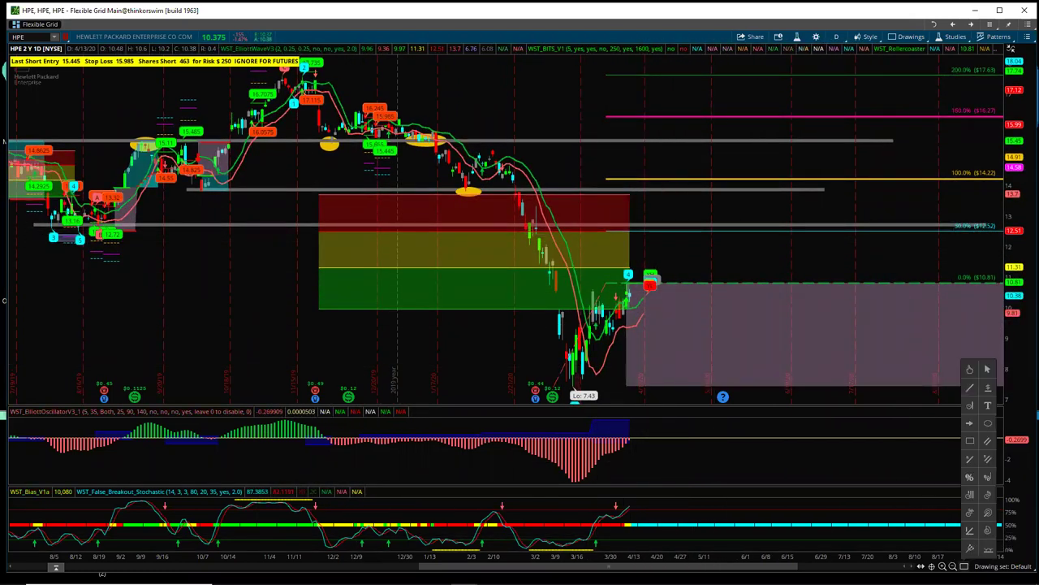
{"action": "left_click", "coordinate": [971, 388]}
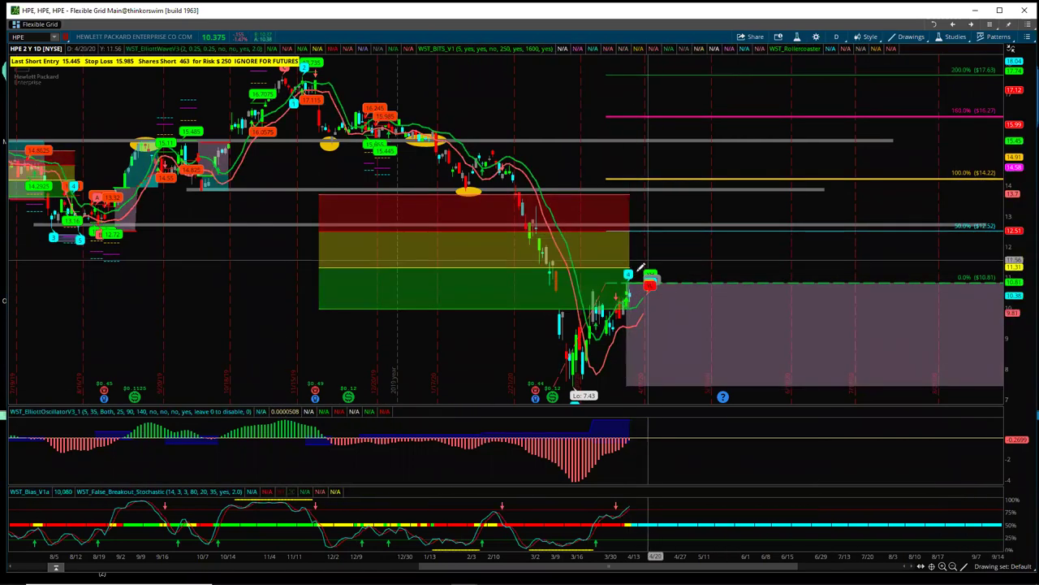
{"action": "left_click", "coordinate": [632, 275]}
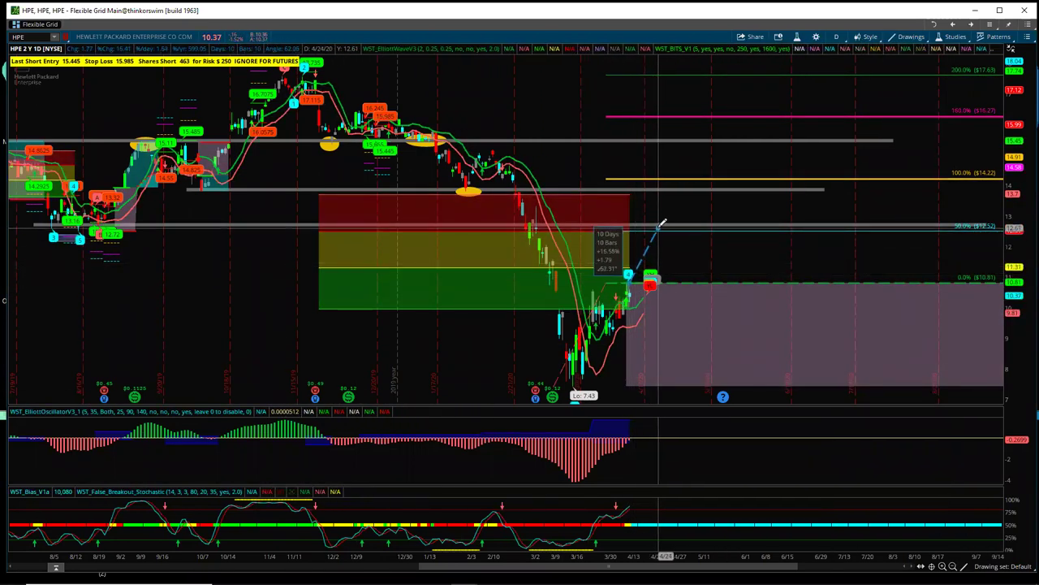
{"action": "left_click", "coordinate": [658, 227]}
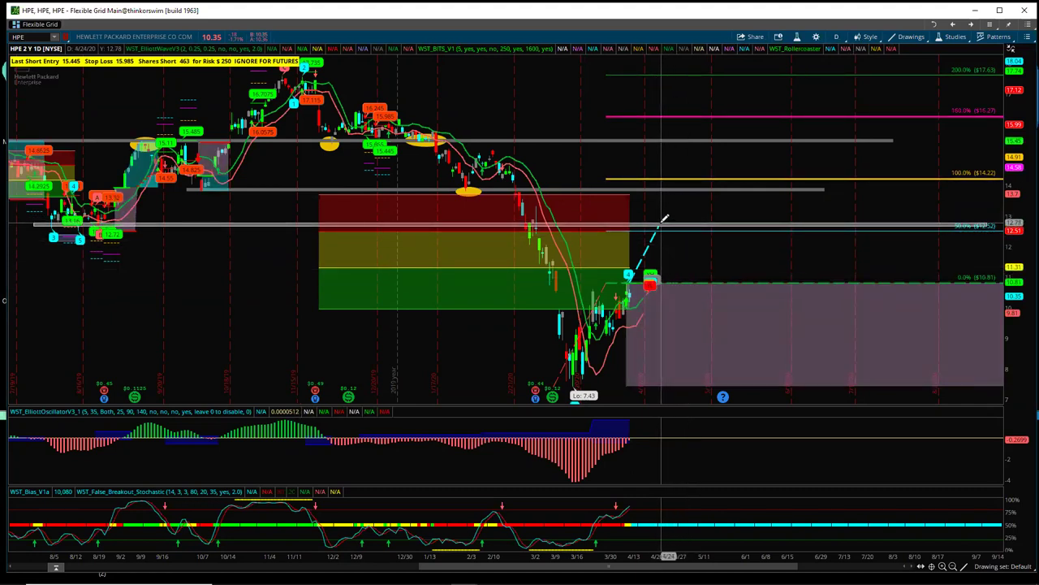
{"action": "left_click_drag", "start_coordinate": [664, 218], "coordinate": [706, 142]}
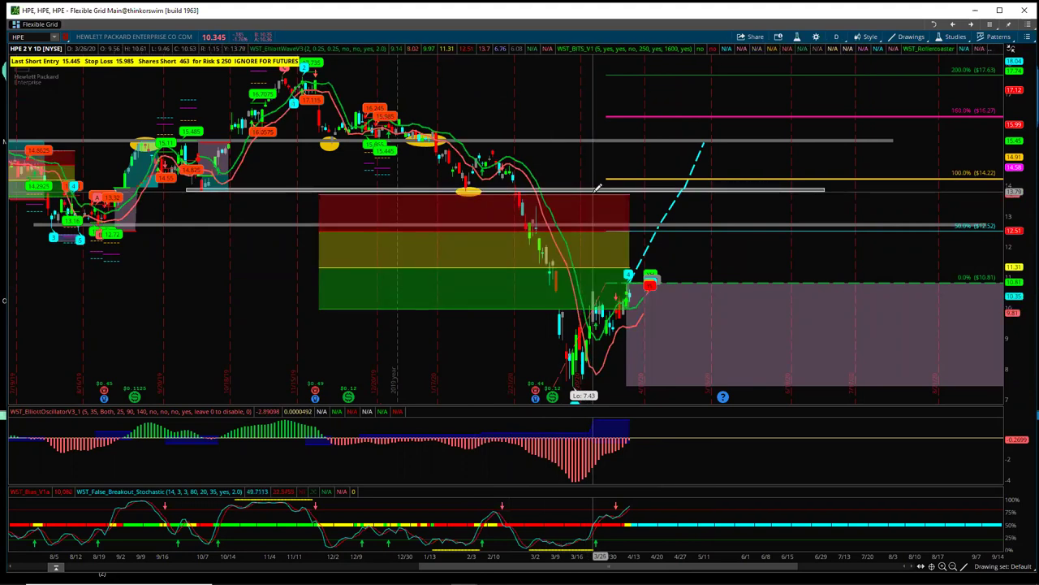
Step: Draw a dashed trendline along HPE's decline from the November 2019 top to the March 2020 low
{"action": "left_click", "coordinate": [323, 76]}
{"action": "left_click_drag", "start_coordinate": [536, 301], "coordinate": [571, 379]}
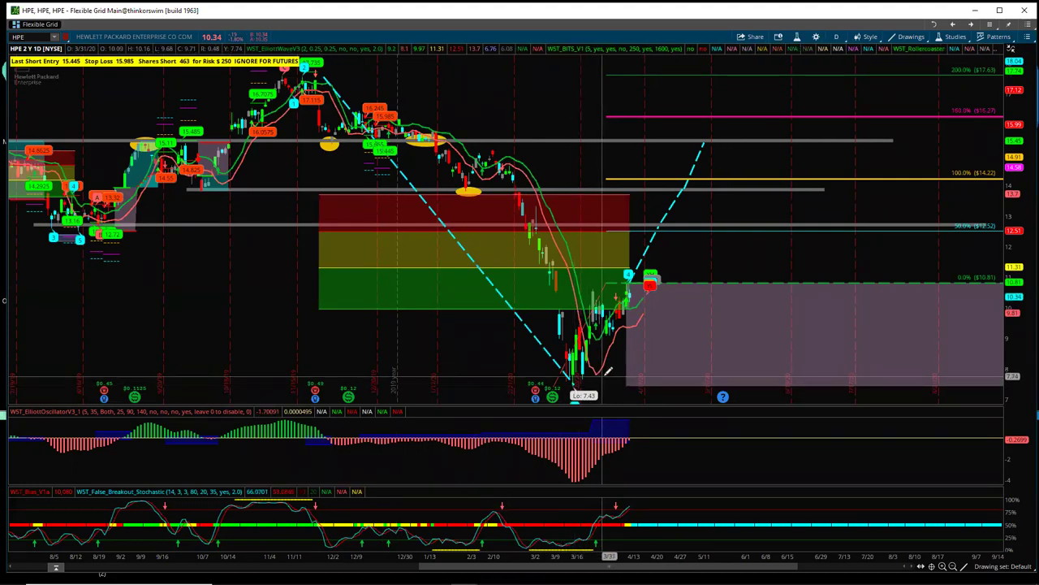
{"action": "mouse_move", "coordinate": [650, 280]}
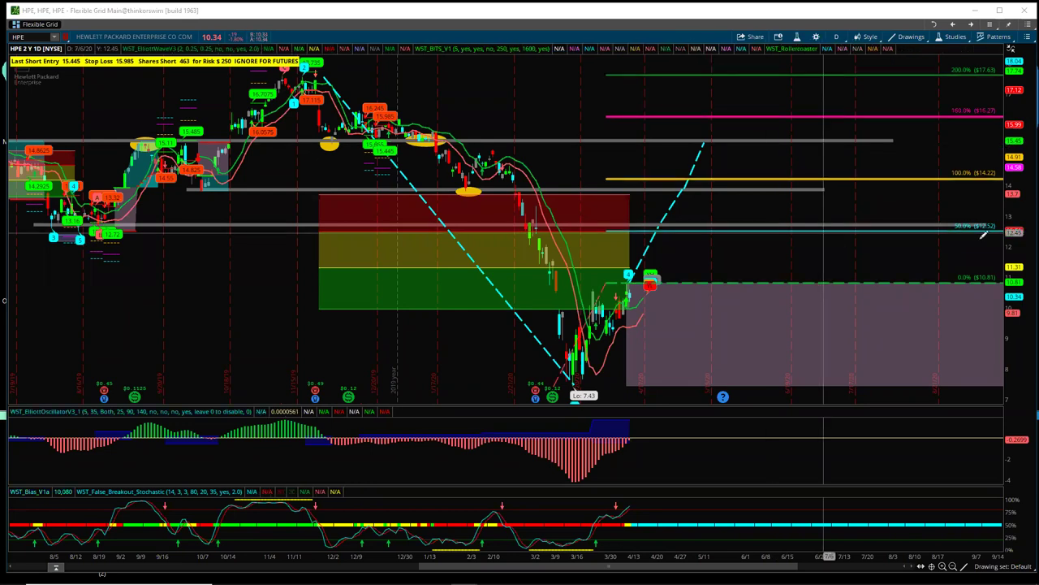
{"action": "left_click_drag", "start_coordinate": [1014, 238], "coordinate": [1009, 268]}
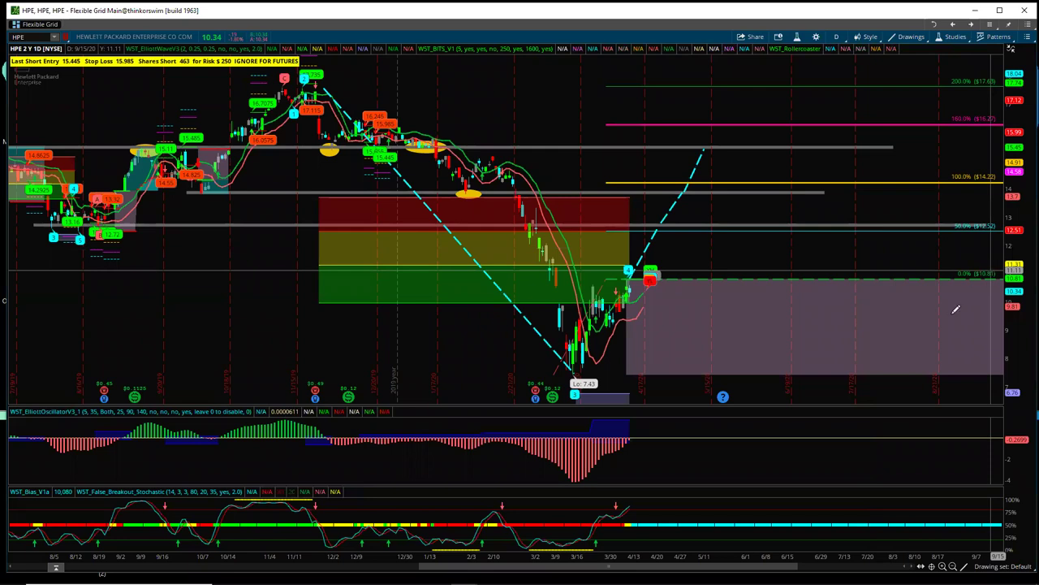
Step: Switch to JPM's daily chart and enlarge the period from late November 2019 to early June 2020
{"action": "left_click", "coordinate": [964, 566]}
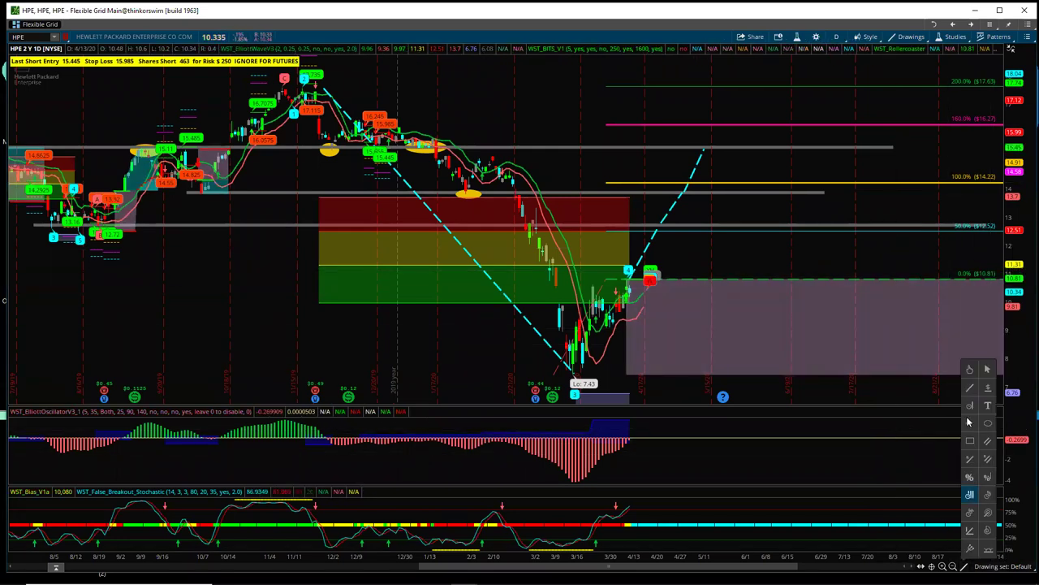
{"action": "left_click_drag", "start_coordinate": [710, 260], "coordinate": [710, 232]}
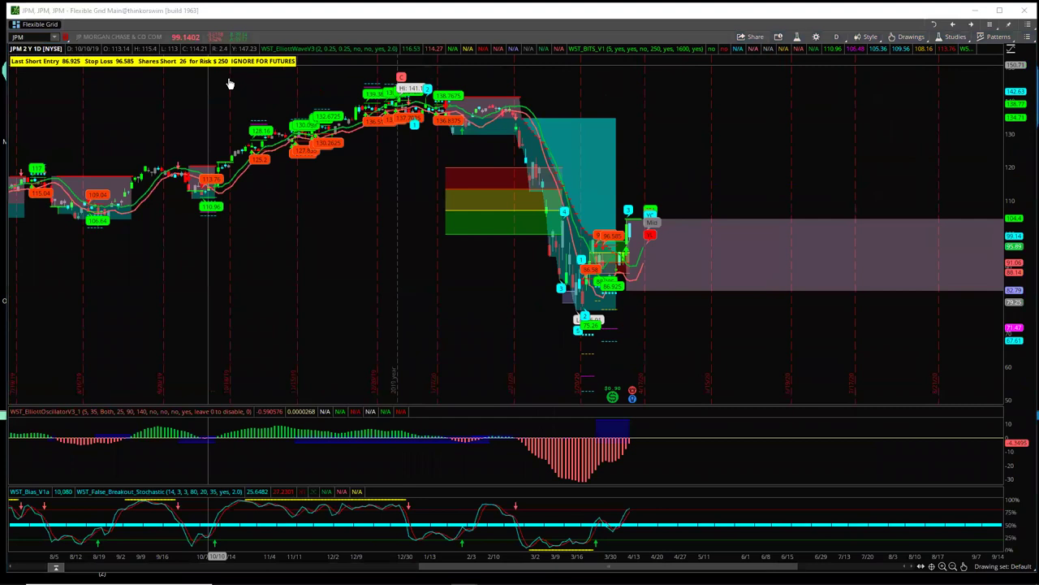
{"action": "left_click_drag", "start_coordinate": [706, 354], "coordinate": [817, 352]}
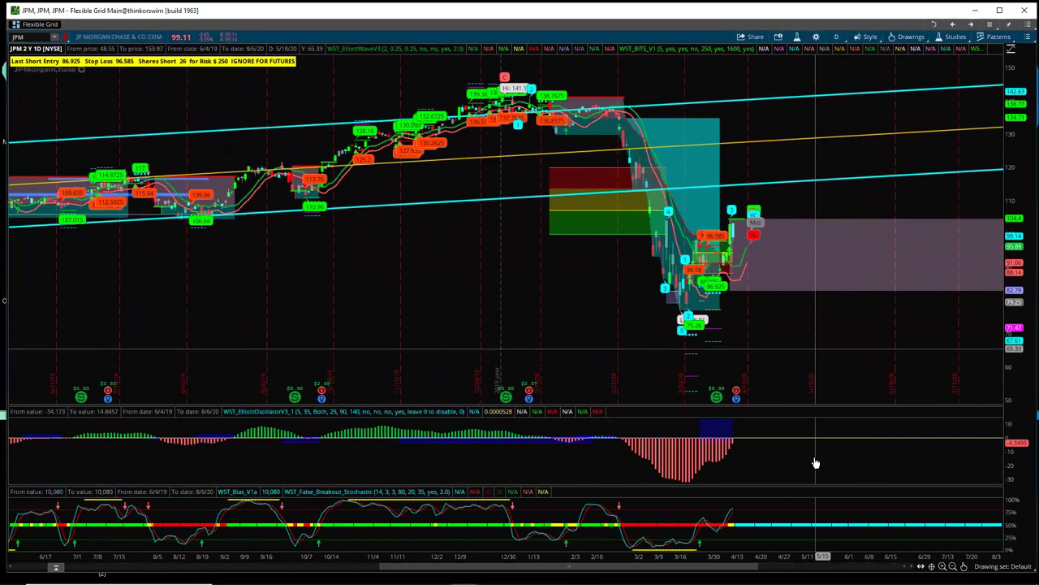
{"action": "left_click_drag", "start_coordinate": [750, 558], "coordinate": [406, 558]}
{"action": "left_click_drag", "start_coordinate": [595, 246], "coordinate": [593, 246]}
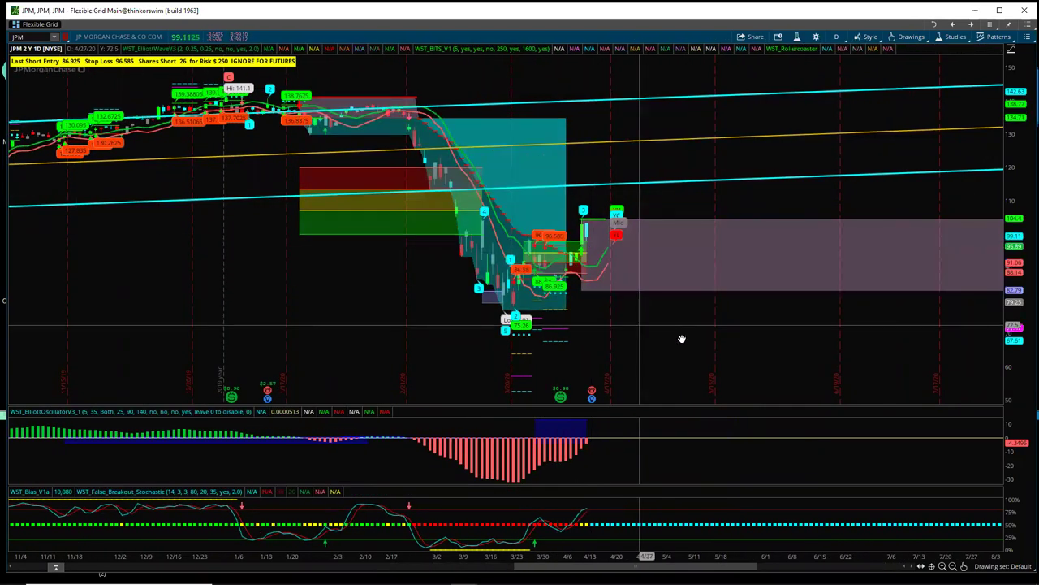
{"action": "left_click_drag", "start_coordinate": [680, 341], "coordinate": [749, 367]}
{"action": "left_click_drag", "start_coordinate": [712, 558], "coordinate": [621, 557]}
{"action": "left_click_drag", "start_coordinate": [629, 364], "coordinate": [731, 267]}
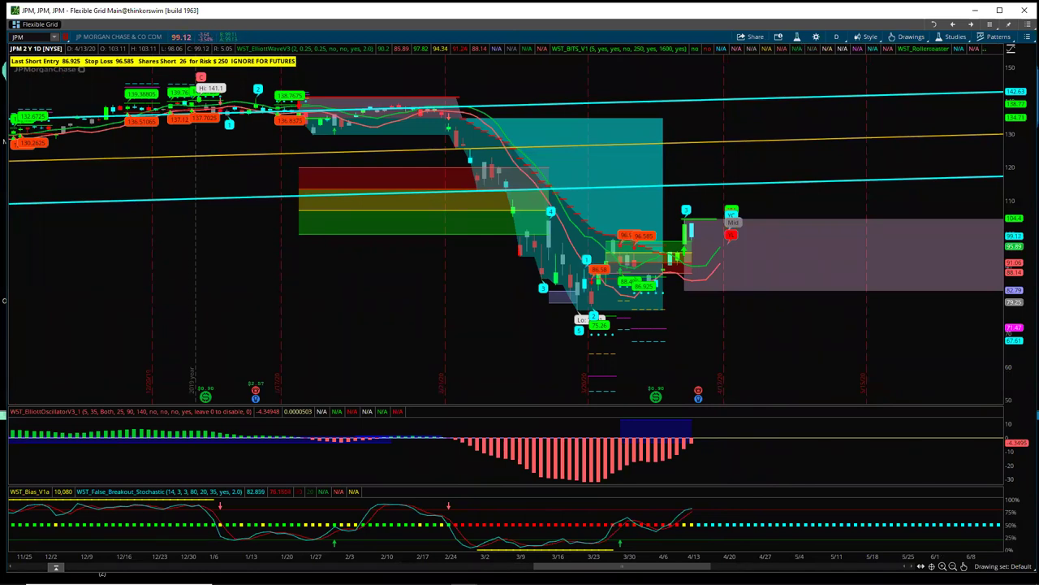
{"action": "left_click_drag", "start_coordinate": [1014, 204], "coordinate": [1013, 192]}
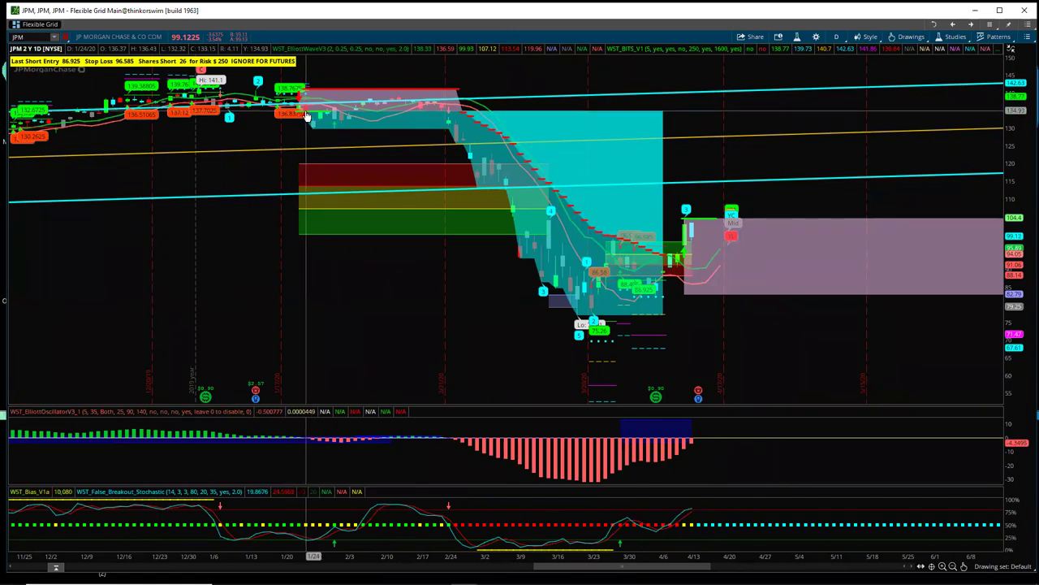
Step: Circle JPM's late-January 2020 signal, the March 2020 low and the early-April dip with ellipses
{"action": "left_click", "coordinate": [964, 566]}
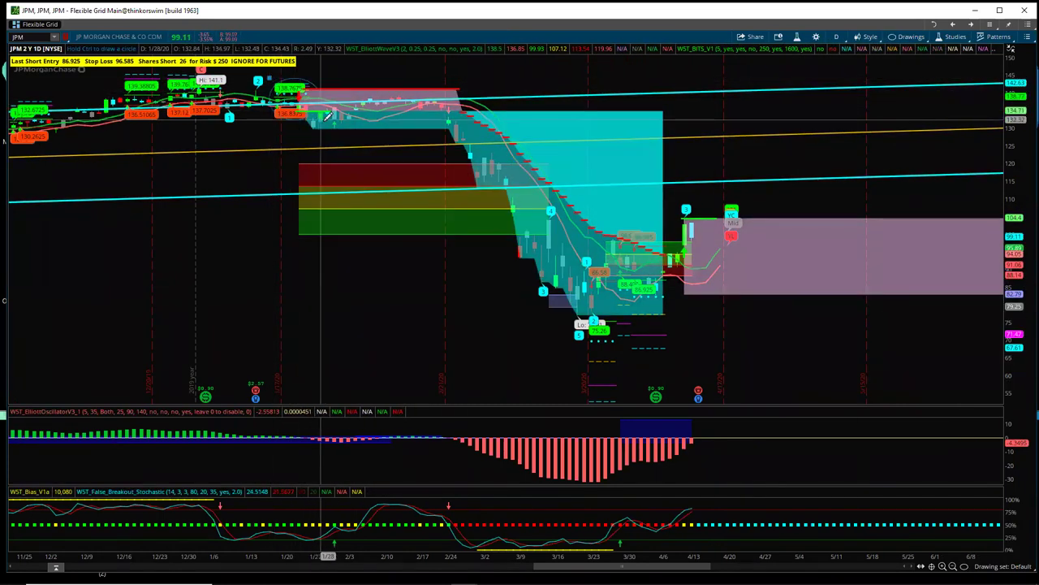
{"action": "left_click_drag", "start_coordinate": [275, 75], "coordinate": [363, 122]}
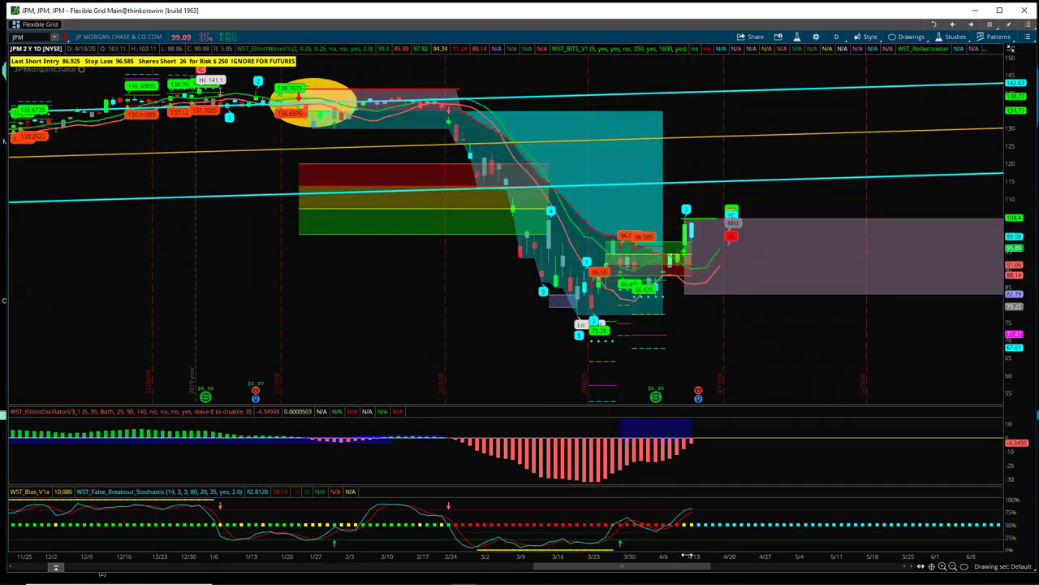
{"action": "left_click_drag", "start_coordinate": [679, 556], "coordinate": [638, 557]}
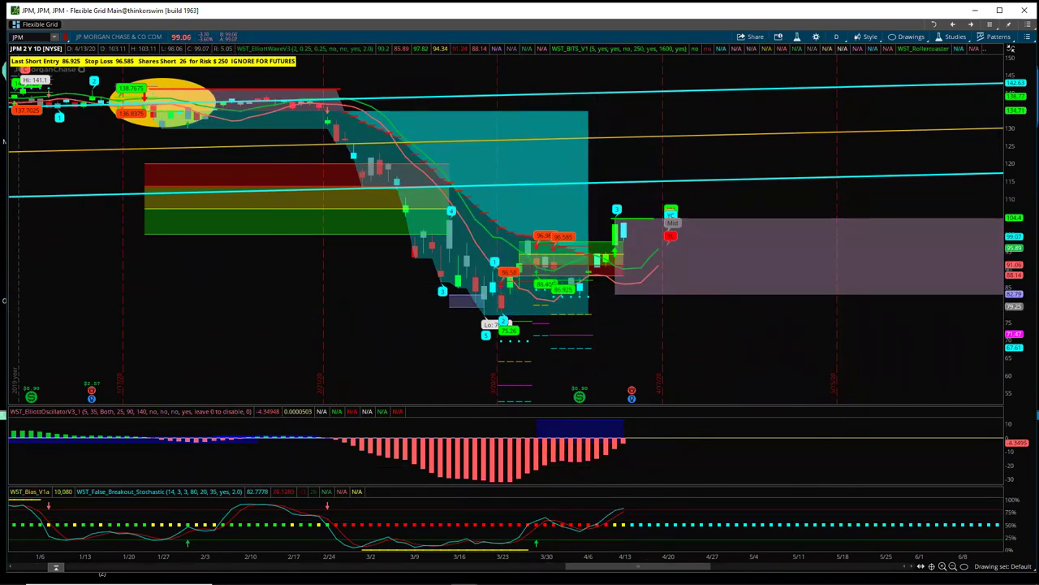
{"action": "left_click", "coordinate": [470, 307]}
{"action": "left_click_drag", "start_coordinate": [523, 319], "coordinate": [520, 320]}
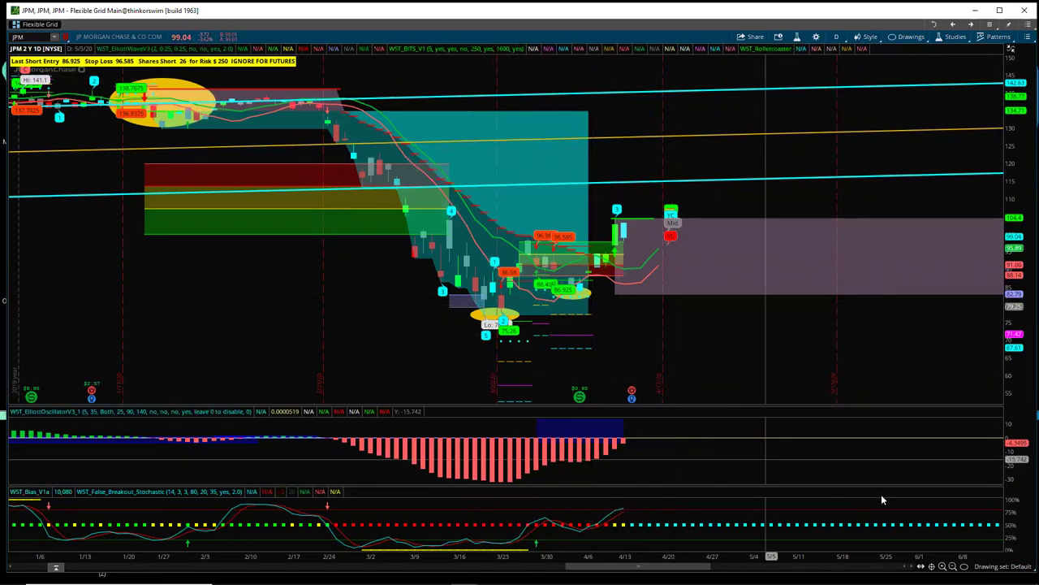
Step: Draw a rising parallel channel about 18 high on JPM, with its lower line through the circled March and April 2020 lows
{"action": "mouse_move", "coordinate": [969, 549]}
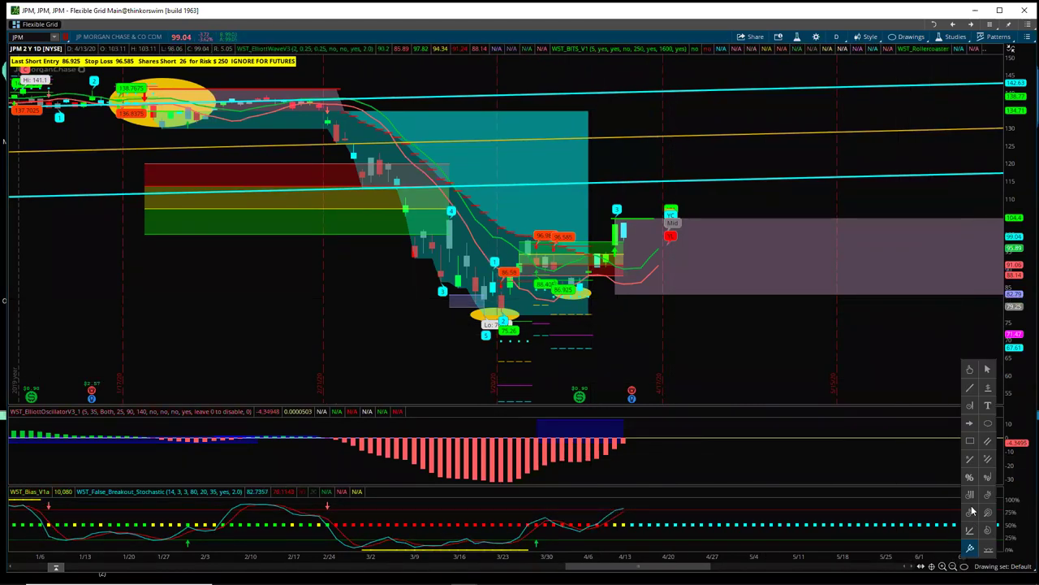
{"action": "left_click", "coordinate": [990, 444]}
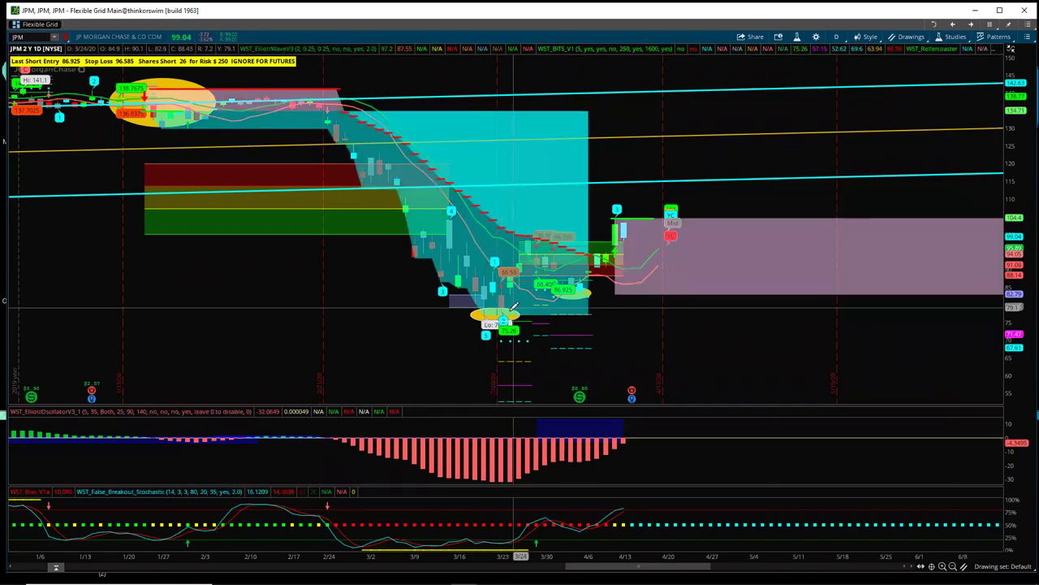
{"action": "mouse_move", "coordinate": [485, 314]}
{"action": "left_mouse_down"}
{"action": "mouse_move", "coordinate": [701, 244]}
{"action": "mouse_move", "coordinate": [740, 249]}
{"action": "left_mouse_up"}
{"action": "left_click", "coordinate": [737, 253]}
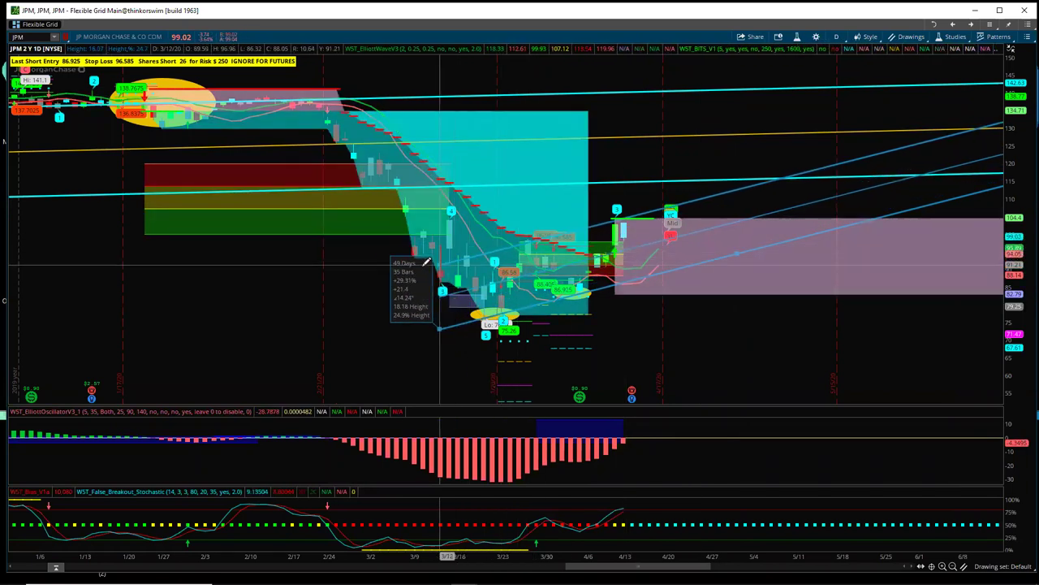
{"action": "left_click", "coordinate": [425, 262]}
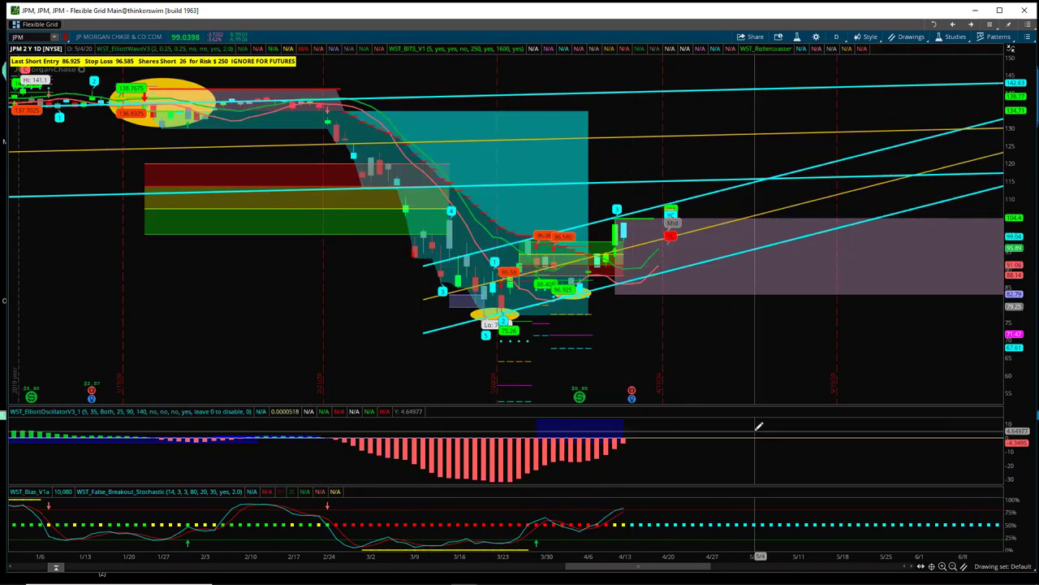
Step: Remove JPM's older, gently rising channel above the newly drawn one
{"action": "left_click", "coordinate": [964, 566]}
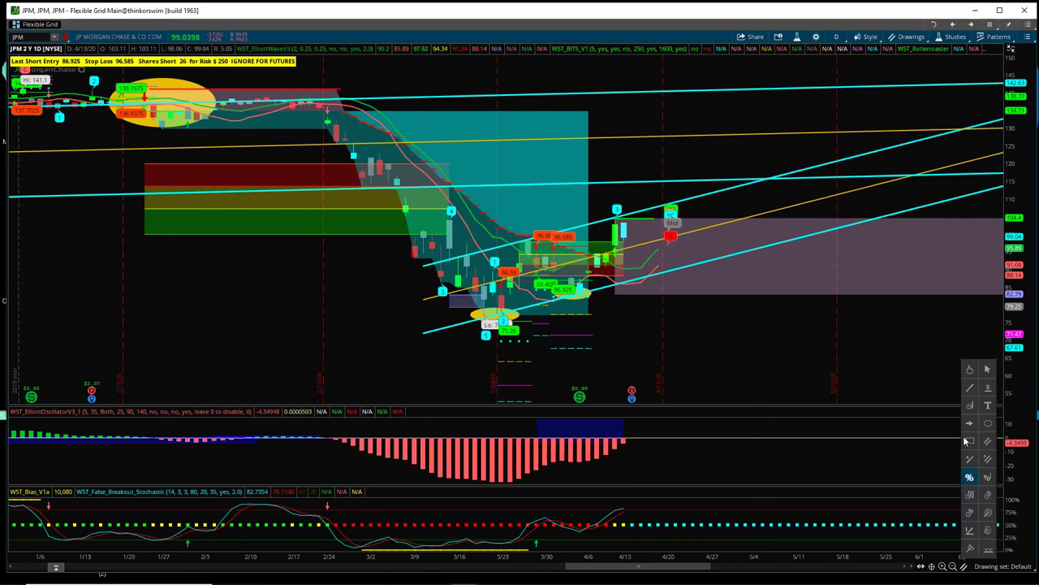
{"action": "left_click", "coordinate": [970, 368]}
{"action": "left_click_drag", "start_coordinate": [787, 377], "coordinate": [789, 406]}
{"action": "right_click", "coordinate": [685, 119]}
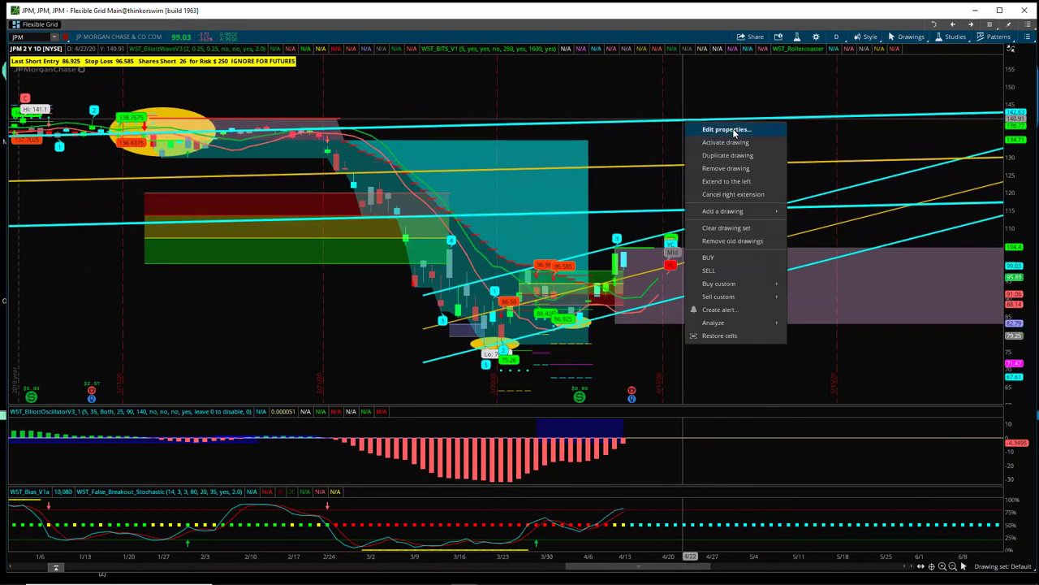
{"action": "left_click", "coordinate": [727, 168]}
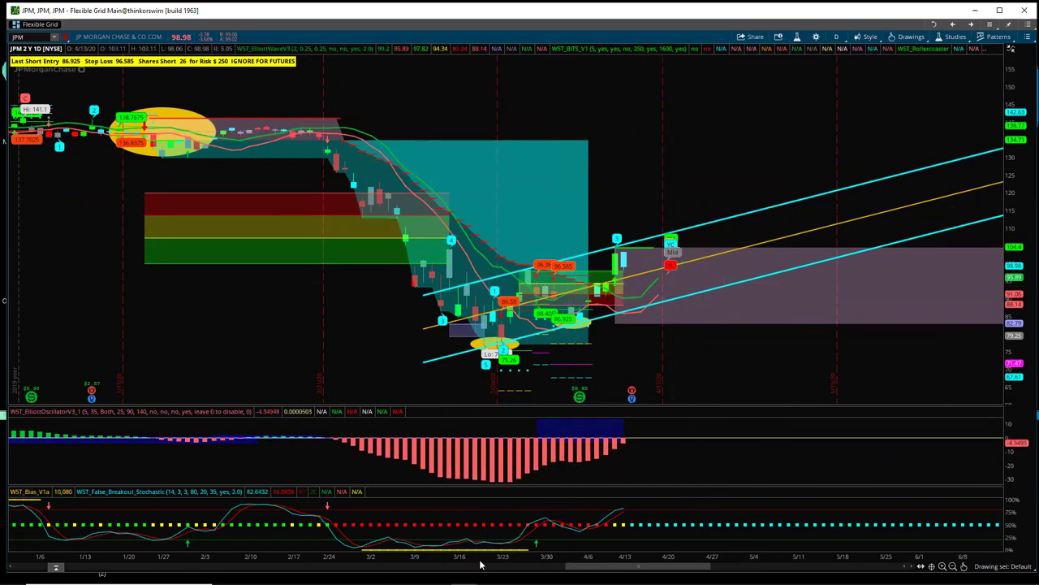
{"action": "left_click_drag", "start_coordinate": [510, 560], "coordinate": [772, 563]}
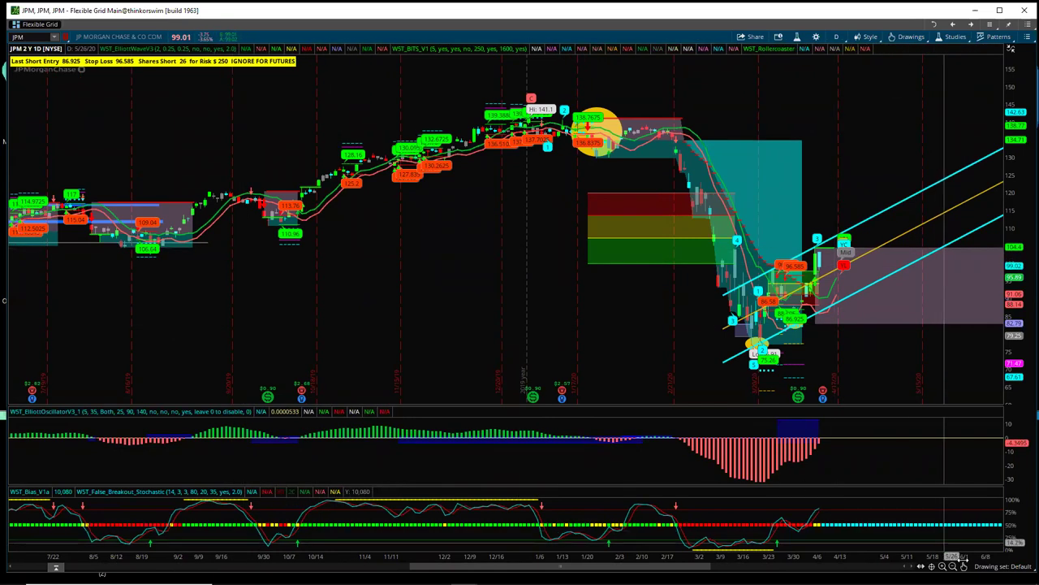
Step: Draw a rectangle zone at about 104.3–105 ending in late May 2020, and extend its left edge back to mid-May 2019
{"action": "mouse_move", "coordinate": [965, 566]}
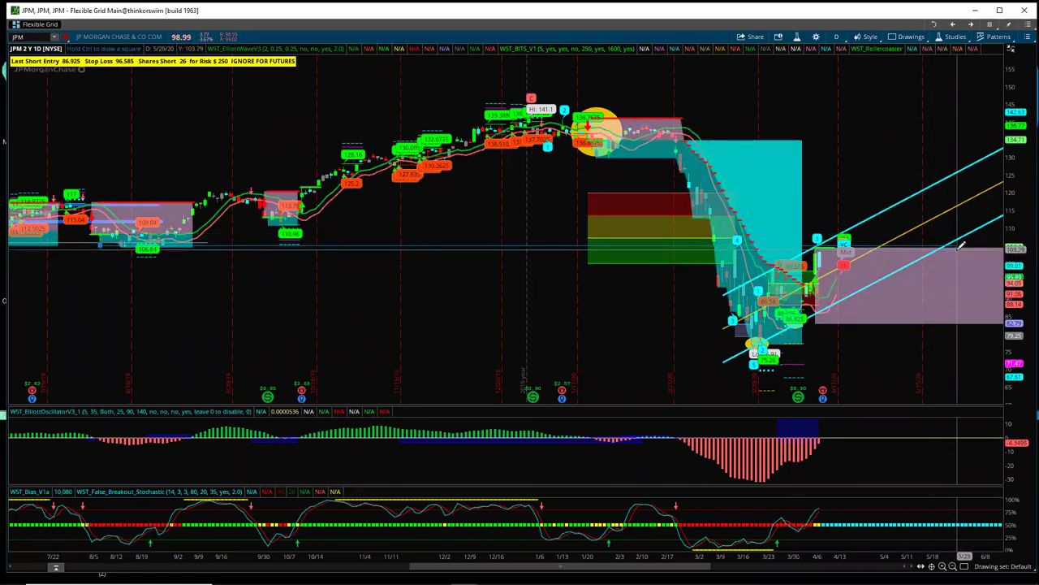
{"action": "left_click", "coordinate": [963, 566]}
{"action": "left_click_drag", "start_coordinate": [494, 332], "coordinate": [666, 308]}
{"action": "left_click_drag", "start_coordinate": [1020, 332], "coordinate": [1022, 162]}
{"action": "left_click_drag", "start_coordinate": [405, 337], "coordinate": [320, 292]}
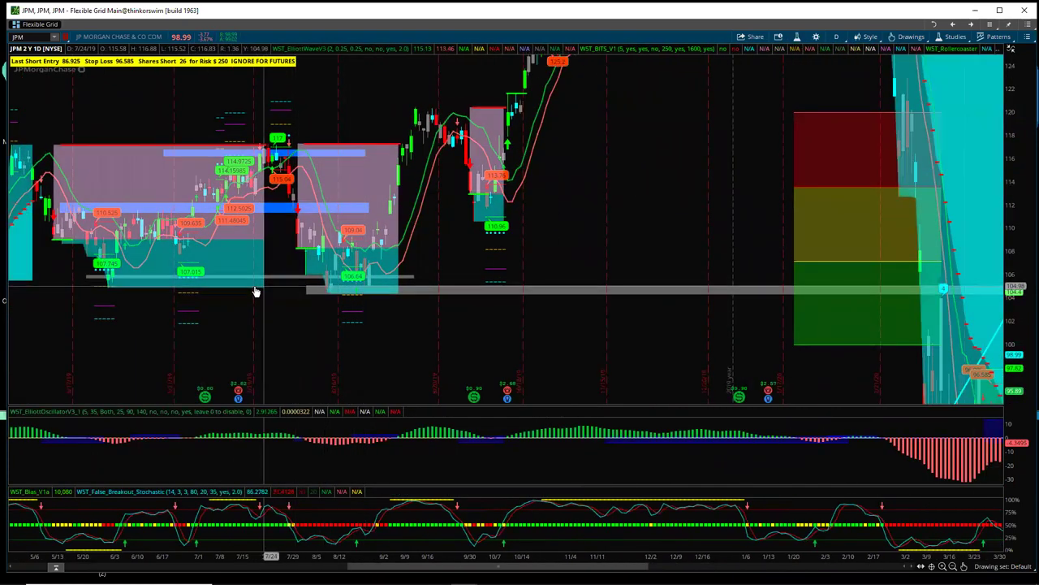
{"action": "left_click", "coordinate": [307, 294]}
{"action": "left_click_drag", "start_coordinate": [304, 288], "coordinate": [72, 289]}
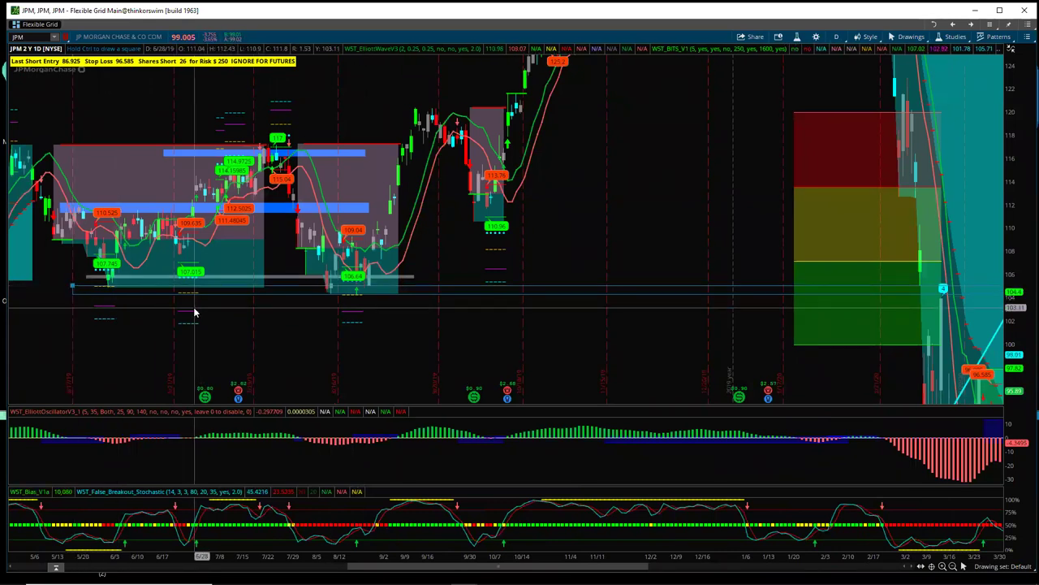
Step: Extend the upper blue zone near 117 left to late April 2019 and right to about June 1, 2020
{"action": "left_click_drag", "start_coordinate": [297, 354], "coordinate": [185, 335]}
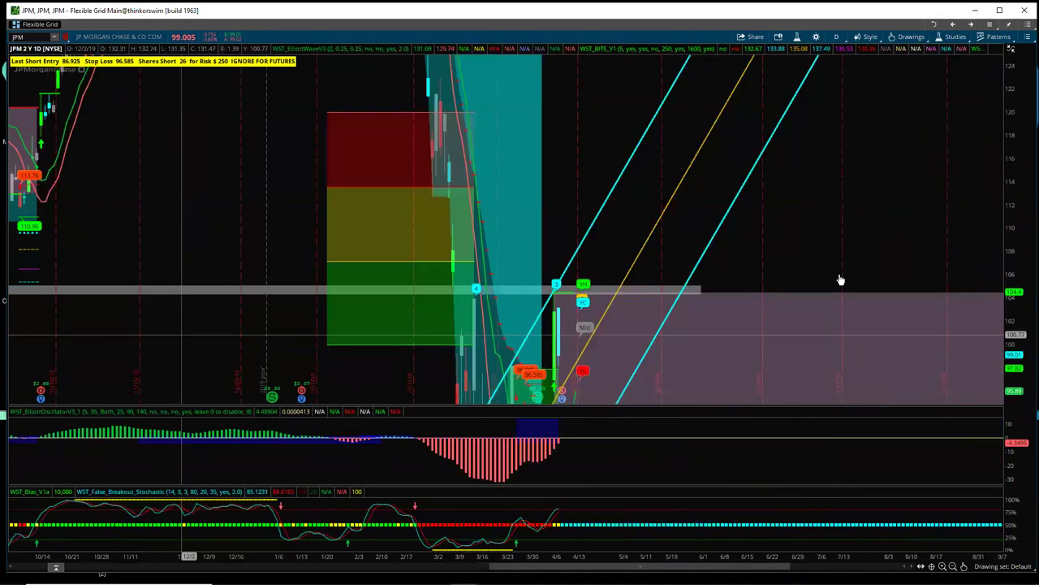
{"action": "left_click_drag", "start_coordinate": [1013, 241], "coordinate": [1023, 281]}
{"action": "left_click_drag", "start_coordinate": [869, 209], "coordinate": [951, 223]}
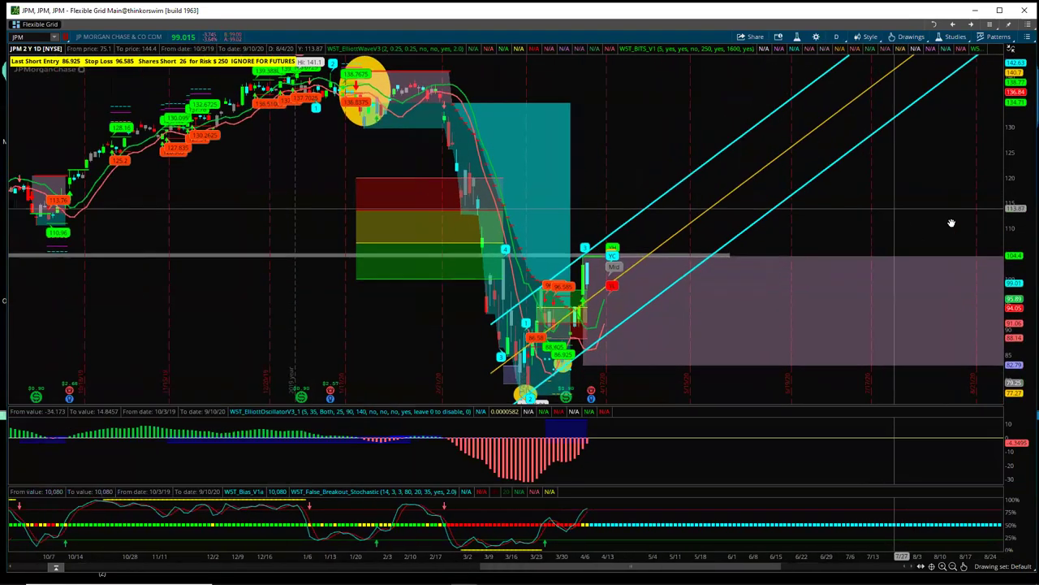
{"action": "left_click_drag", "start_coordinate": [317, 244], "coordinate": [504, 249]}
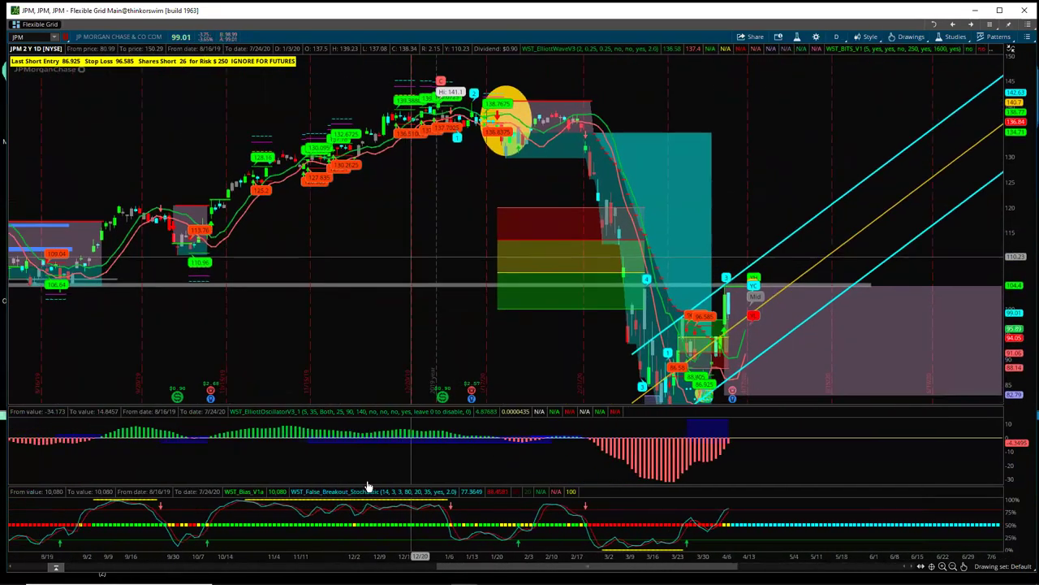
{"action": "left_click_drag", "start_coordinate": [330, 553], "coordinate": [466, 553]}
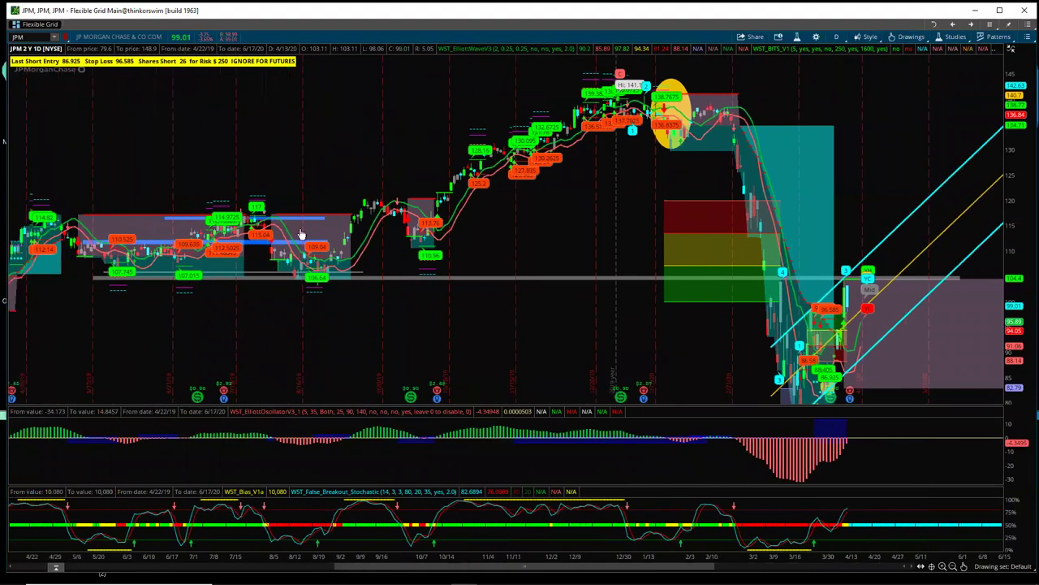
{"action": "left_click_drag", "start_coordinate": [297, 217], "coordinate": [172, 216]}
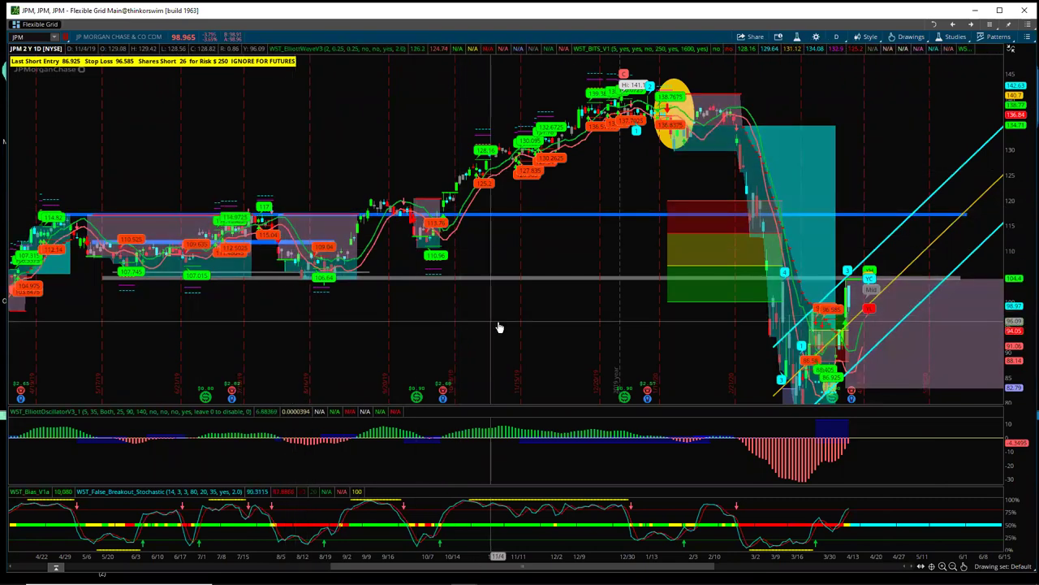
Step: Draw a rectangle zone at about 130–131.5 from mid-October 2019 to mid-August 2020
{"action": "left_click_drag", "start_coordinate": [499, 324], "coordinate": [356, 326]}
{"action": "scroll", "coordinate": [356, 326], "scroll_direction": "down", "scroll_amount": 5}
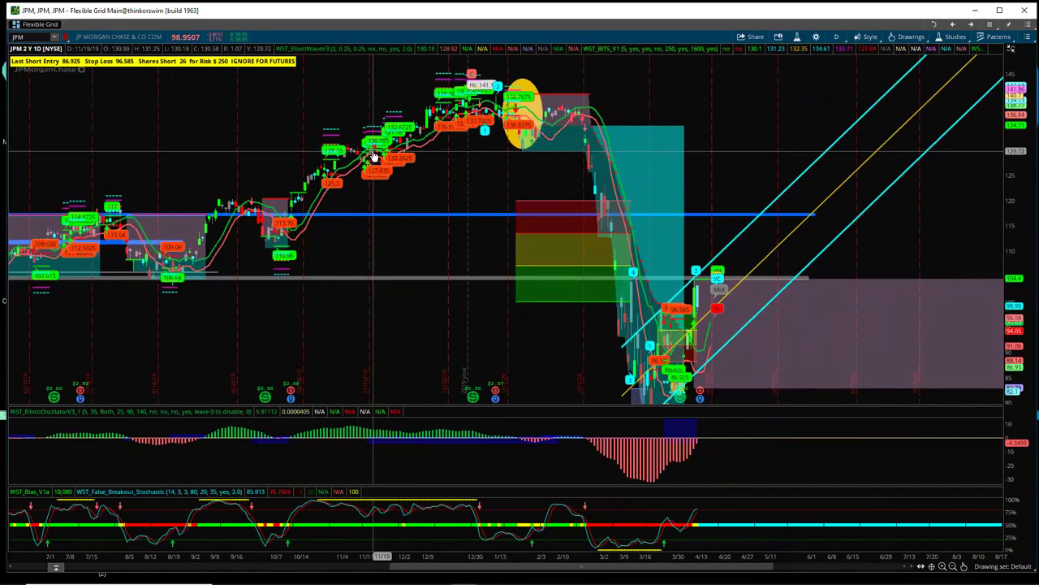
{"action": "mouse_move", "coordinate": [989, 471]}
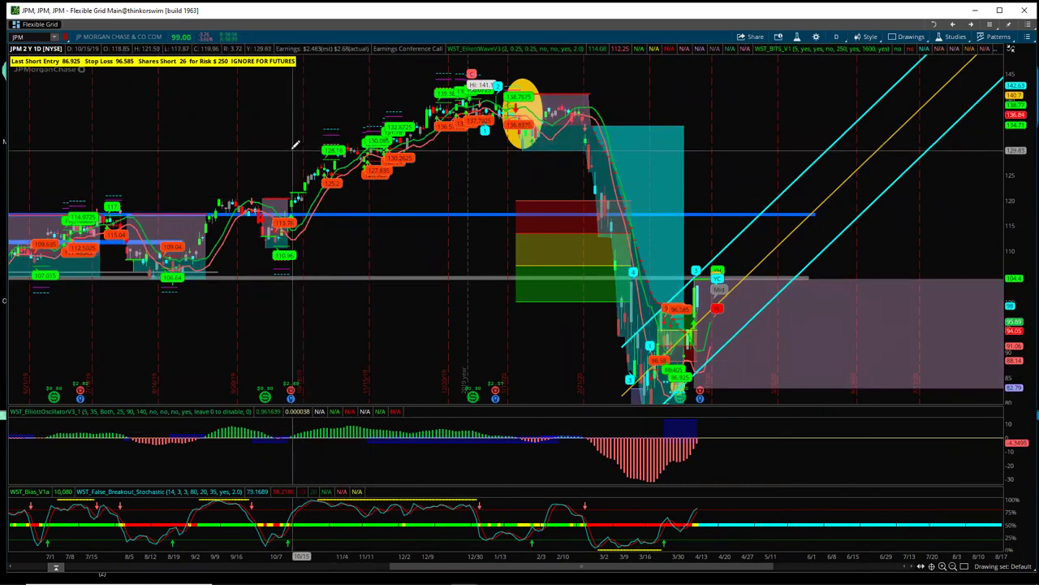
{"action": "left_click_drag", "start_coordinate": [295, 147], "coordinate": [988, 152]}
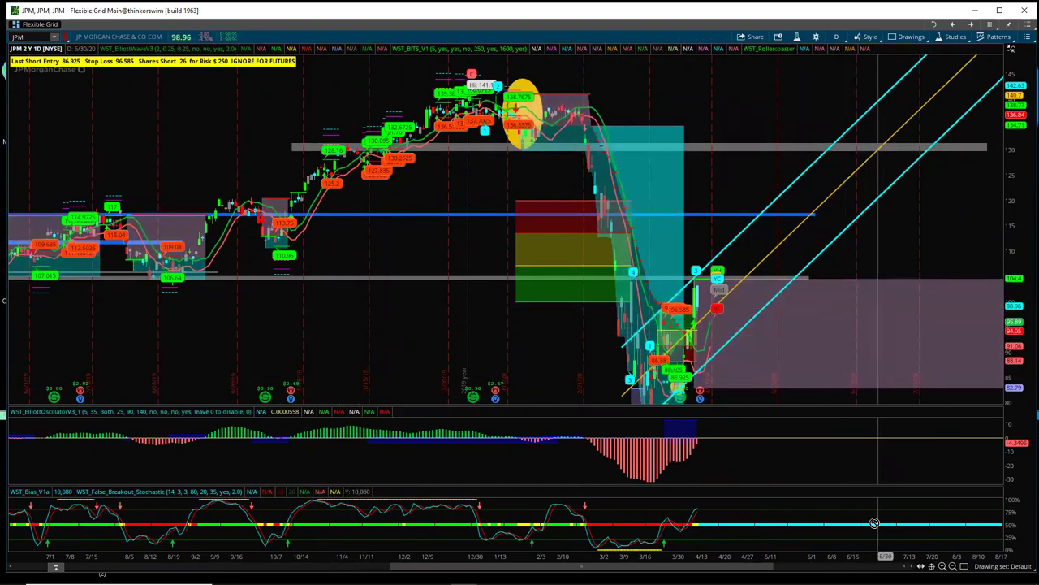
Step: Add a Fibonacci extension with its 0% level placed at 105.61 above the April 13 high, and return to the panning cursor
{"action": "left_click_drag", "start_coordinate": [832, 558], "coordinate": [611, 555]}
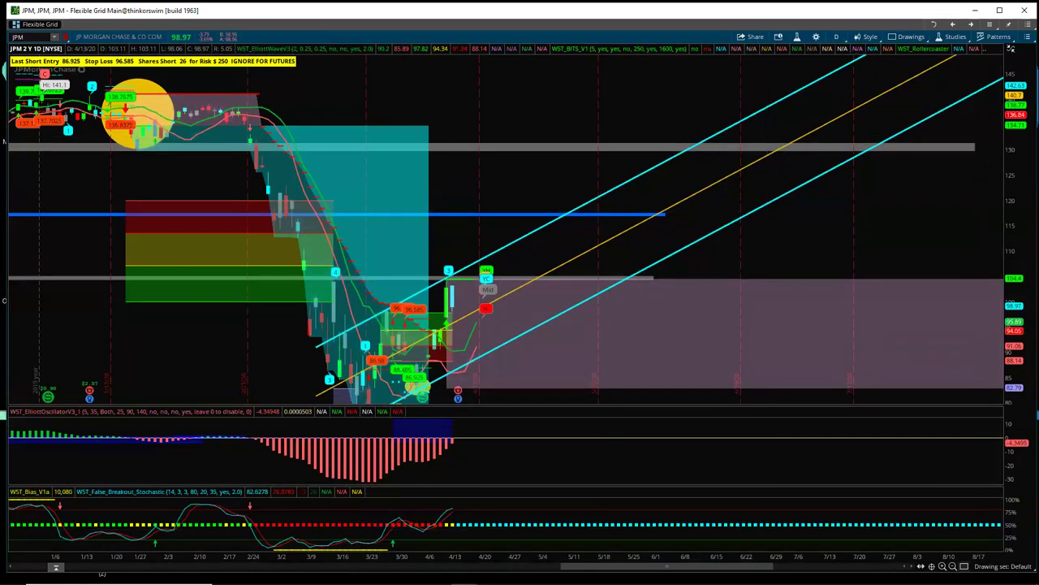
{"action": "mouse_move", "coordinate": [968, 560]}
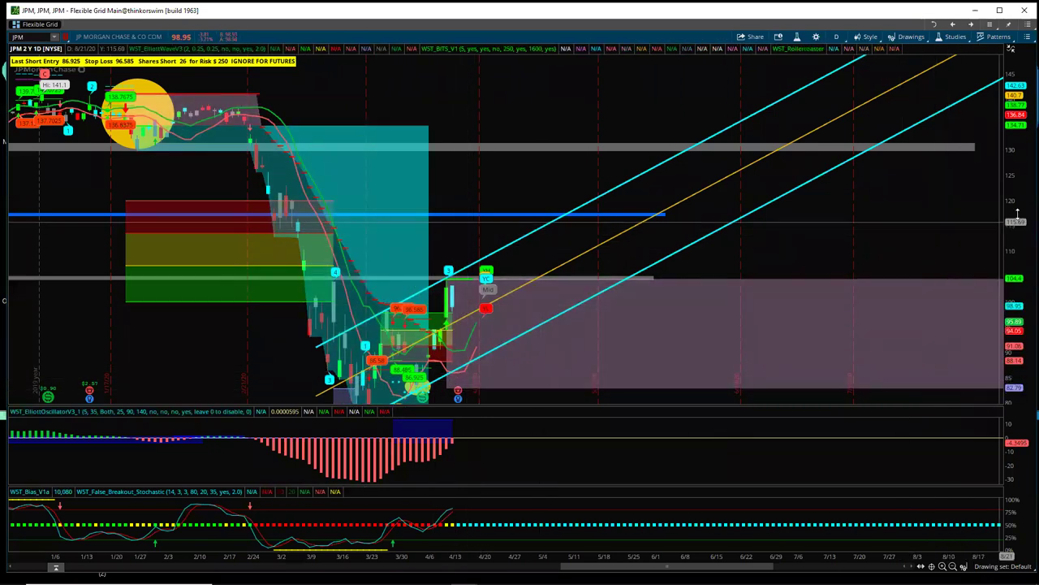
{"action": "left_click_drag", "start_coordinate": [1015, 258], "coordinate": [1016, 323]}
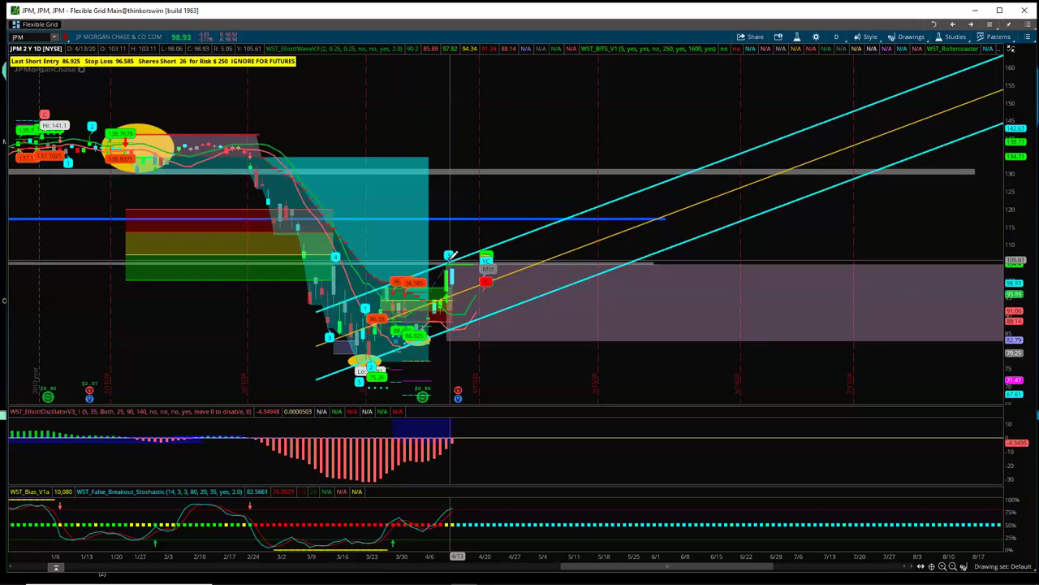
{"action": "left_click", "coordinate": [453, 255]}
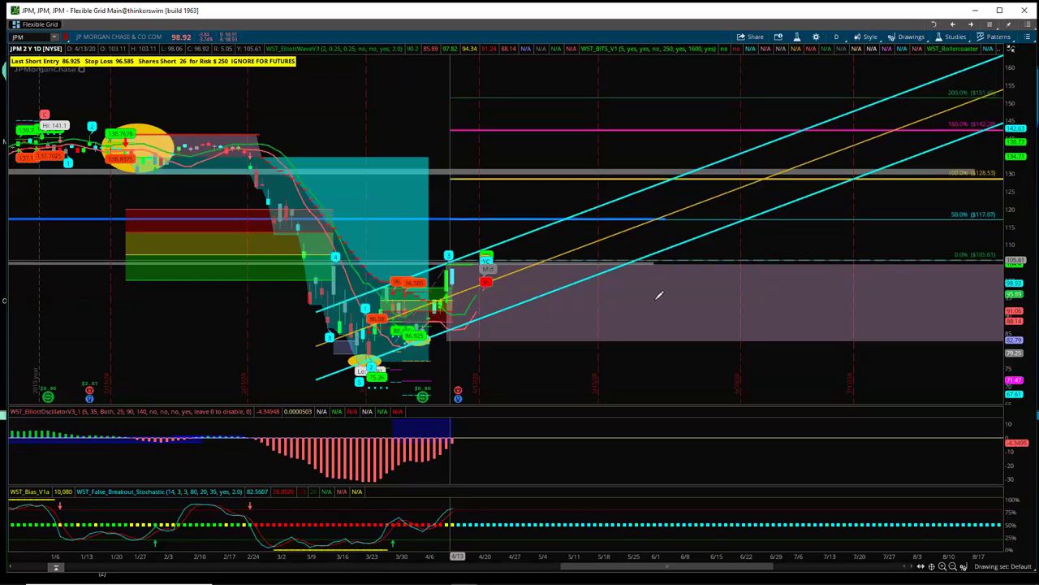
{"action": "left_click_drag", "start_coordinate": [558, 557], "coordinate": [668, 545]}
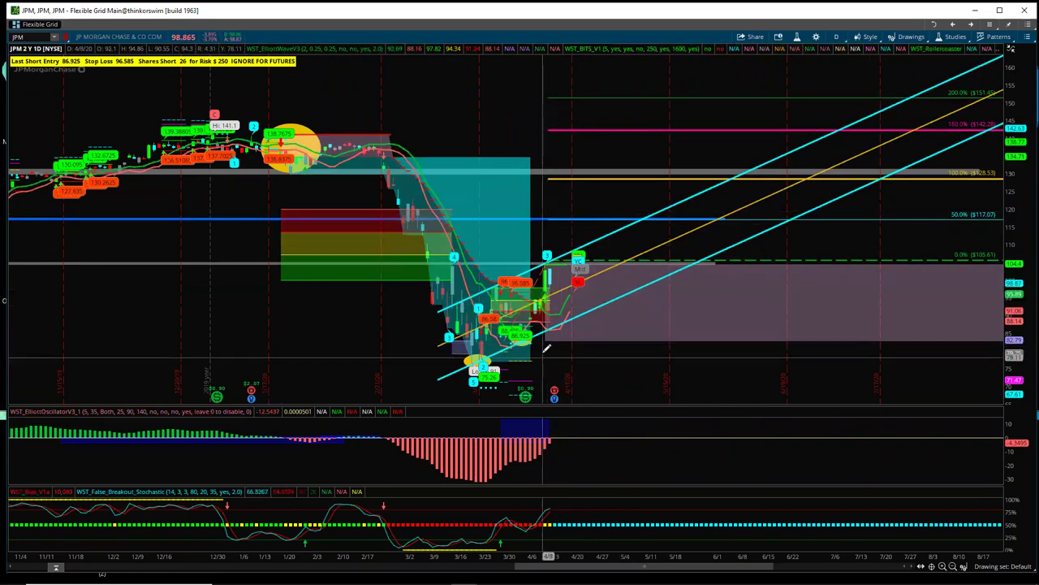
{"action": "mouse_move", "coordinate": [578, 262]}
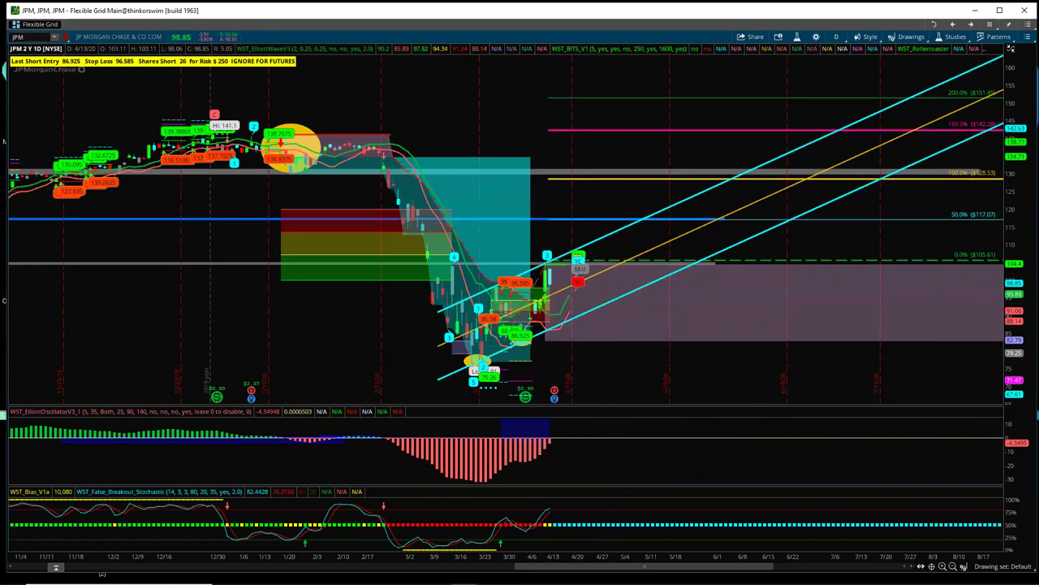
{"action": "mouse_move", "coordinate": [963, 566]}
{"action": "left_click", "coordinate": [970, 372]}
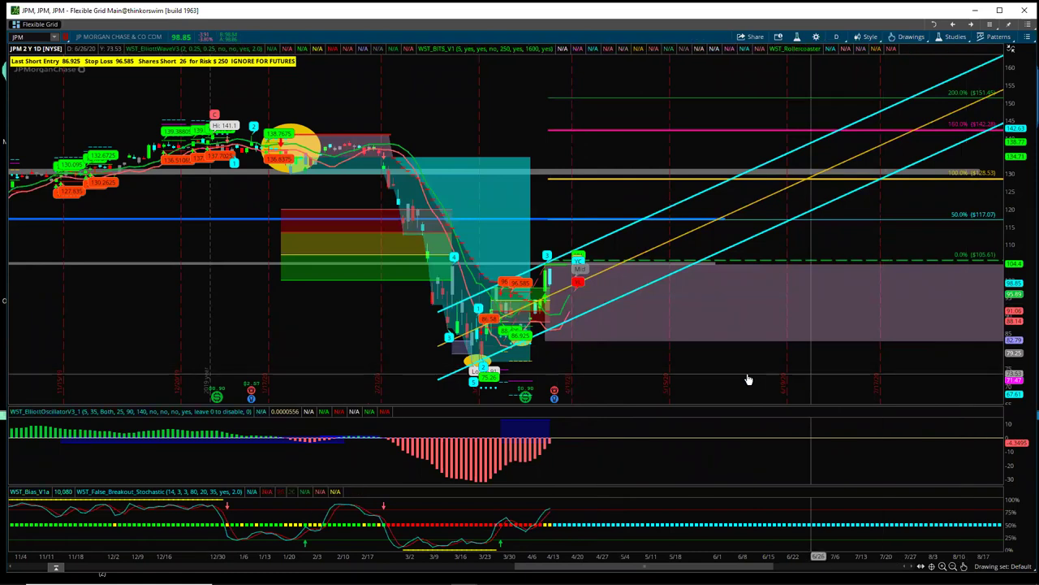
{"action": "left_click_drag", "start_coordinate": [666, 370], "coordinate": [743, 378]}
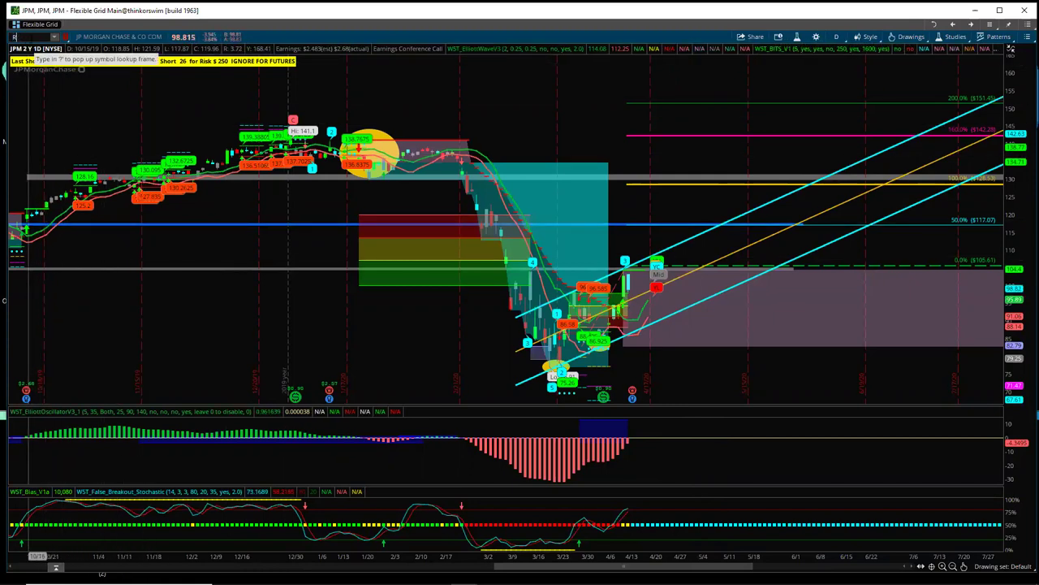
Step: Load the ROKU chart and enlarge its price action from February through April 2020 for review
{"action": "type", "text": "OKU"}
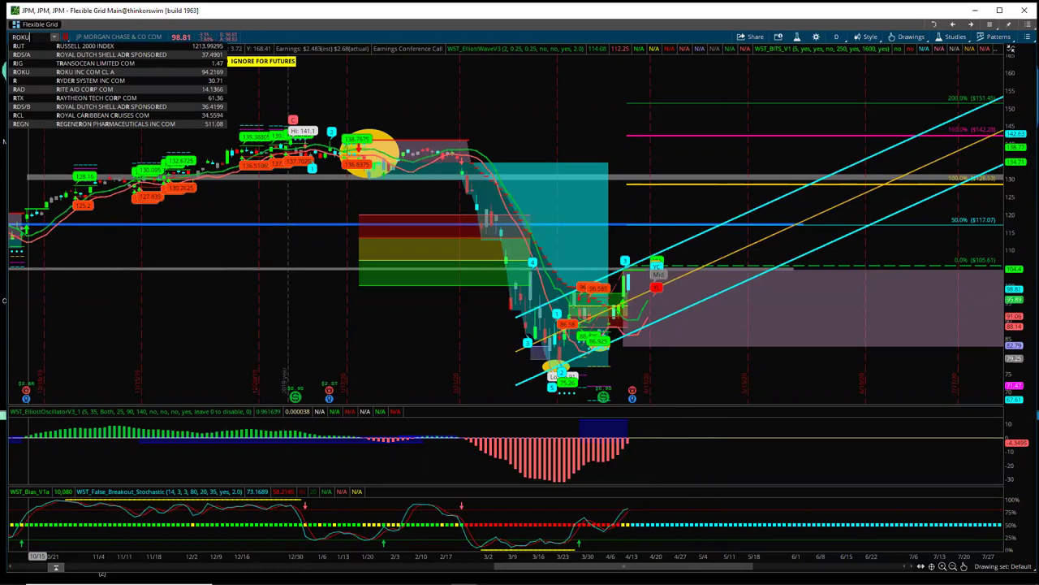
{"action": "key", "text": "Return"}
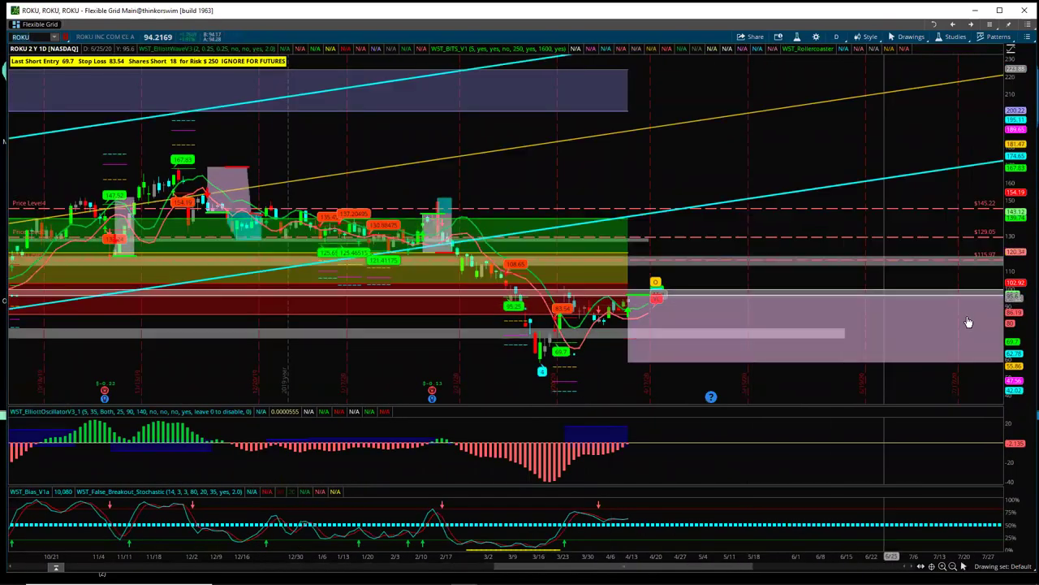
{"action": "scroll", "coordinate": [767, 217], "scroll_direction": "down", "scroll_amount": 5}
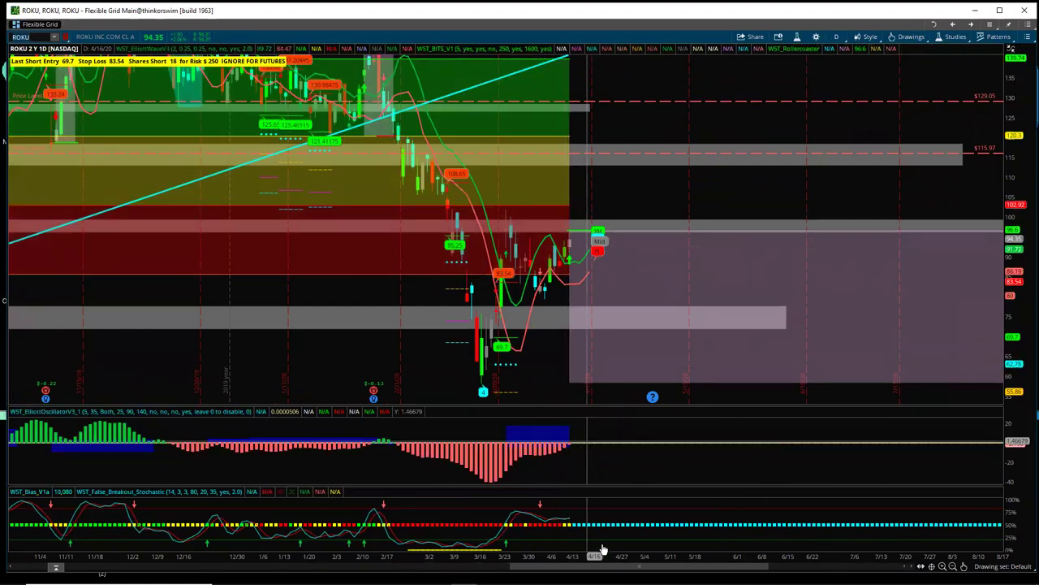
{"action": "left_click_drag", "start_coordinate": [602, 553], "coordinate": [503, 225]}
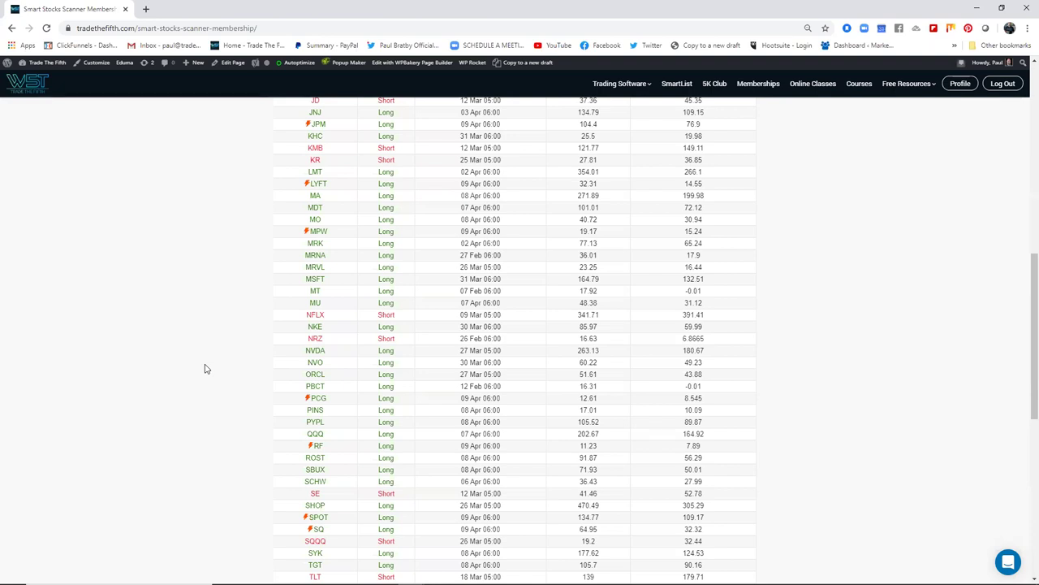
Step: Find UTX near the end of the scanner list and load its chart in thinkorswim, fitting the recent decline in view
{"action": "scroll", "coordinate": [252, 389], "scroll_direction": "down", "scroll_amount": 3}
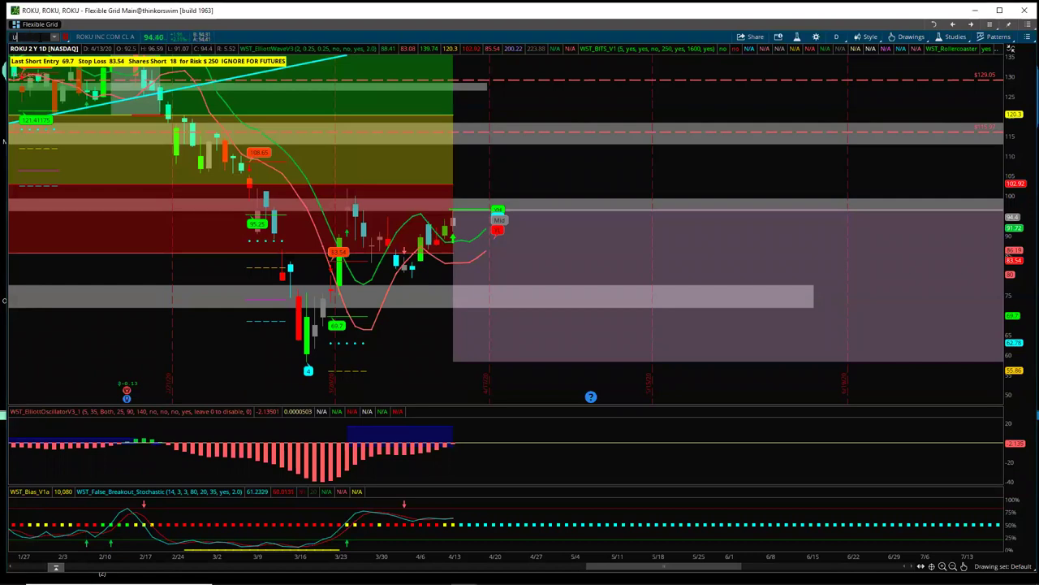
{"action": "type", "text": "TX"}
{"action": "key", "text": "Return"}
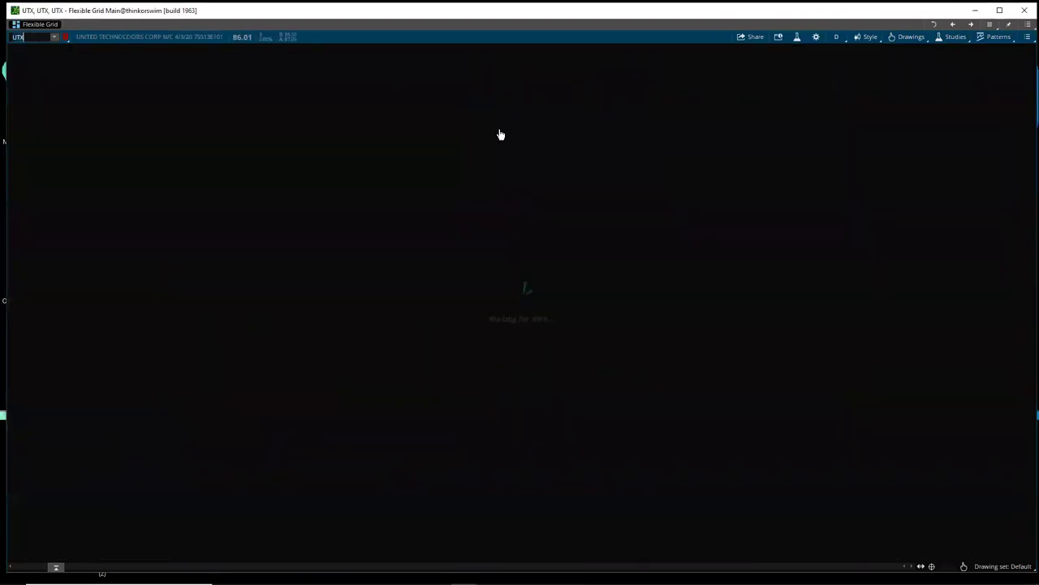
{"action": "left_click_drag", "start_coordinate": [778, 306], "coordinate": [877, 309]}
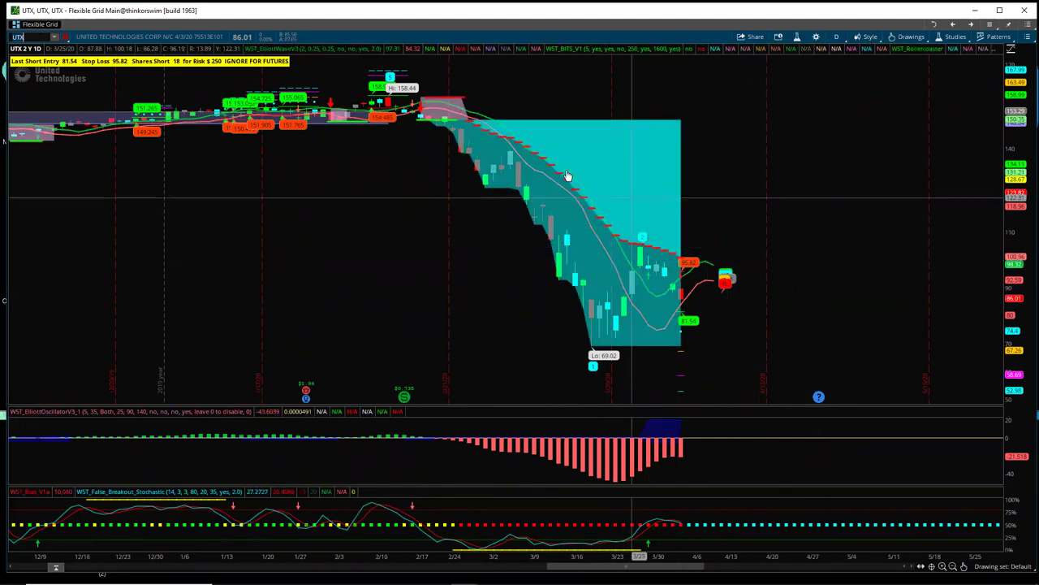
{"action": "left_click_drag", "start_coordinate": [1009, 258], "coordinate": [1009, 209]}
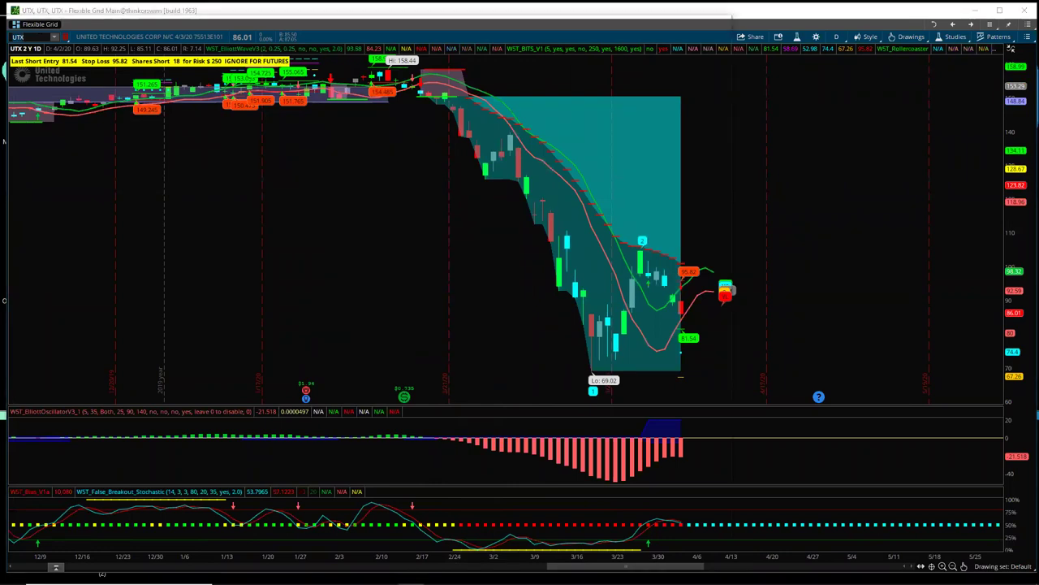
Step: Check the UTX row in the Smart Stocks scanner list in the browser, and return to the thinkorswim chart
{"action": "key", "text": "alt+Tab"}
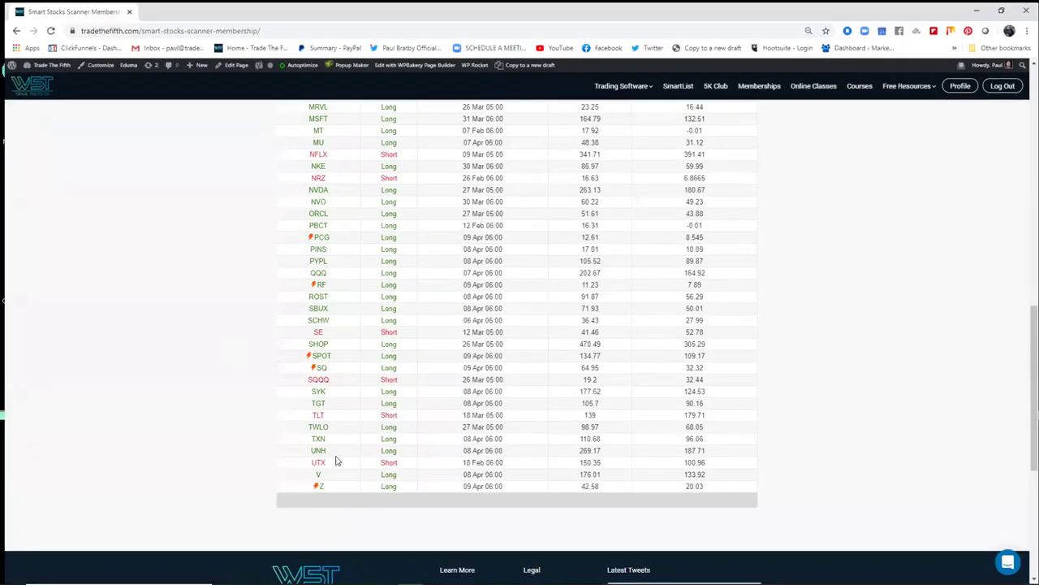
{"action": "left_click", "coordinate": [625, 463]}
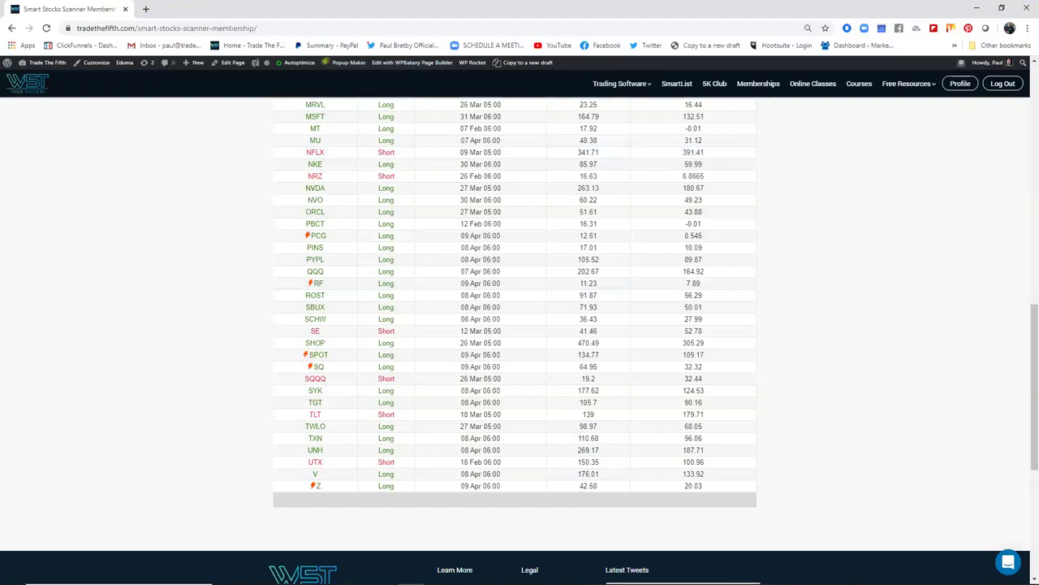
{"action": "key", "text": "alt+Tab"}
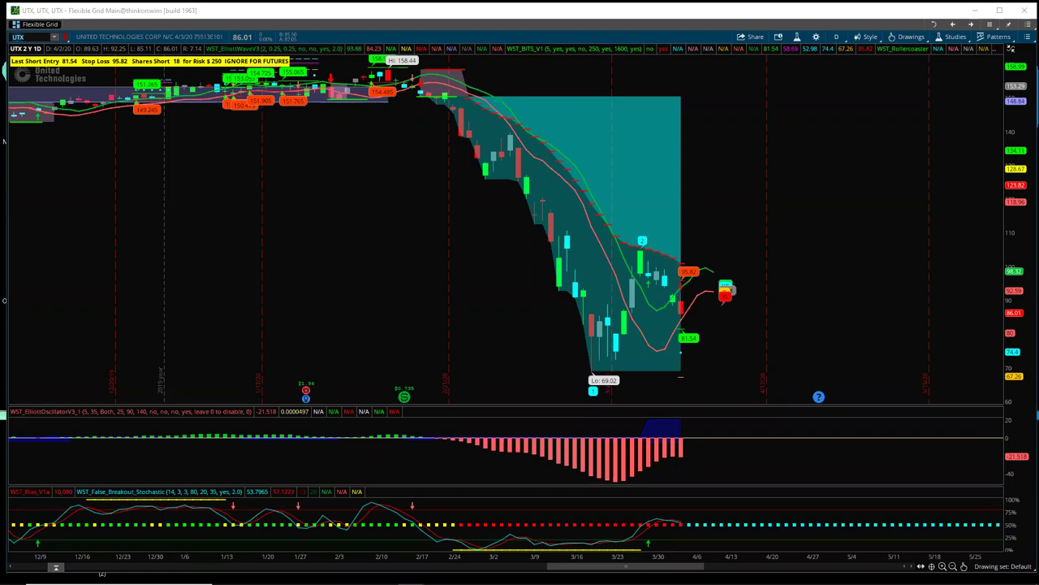
Step: Load the MU chart and delete the Fibonacci extension drawn across it
{"action": "left_click", "coordinate": [26, 39]}
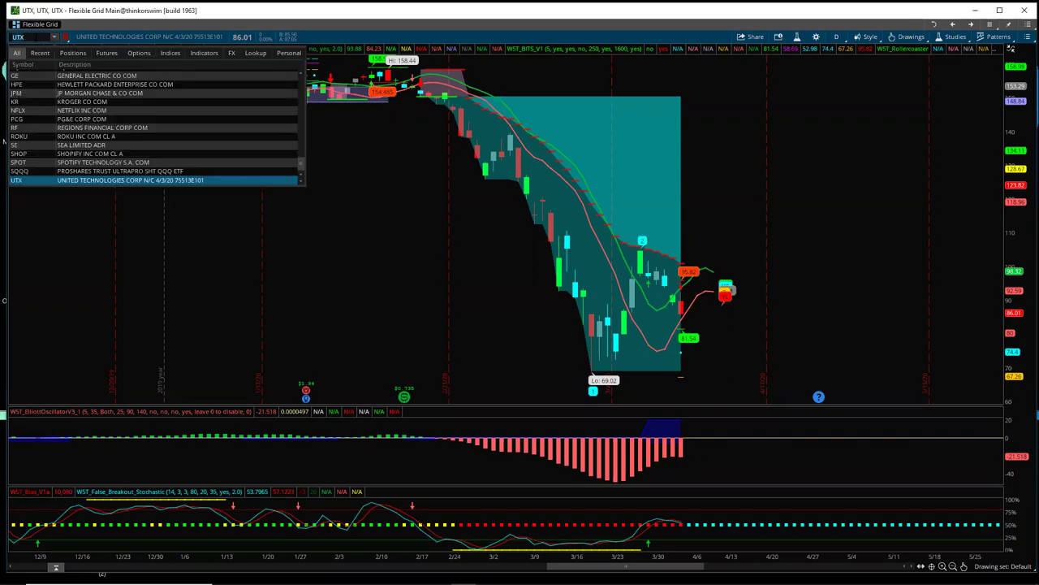
{"action": "left_click", "coordinate": [26, 37]}
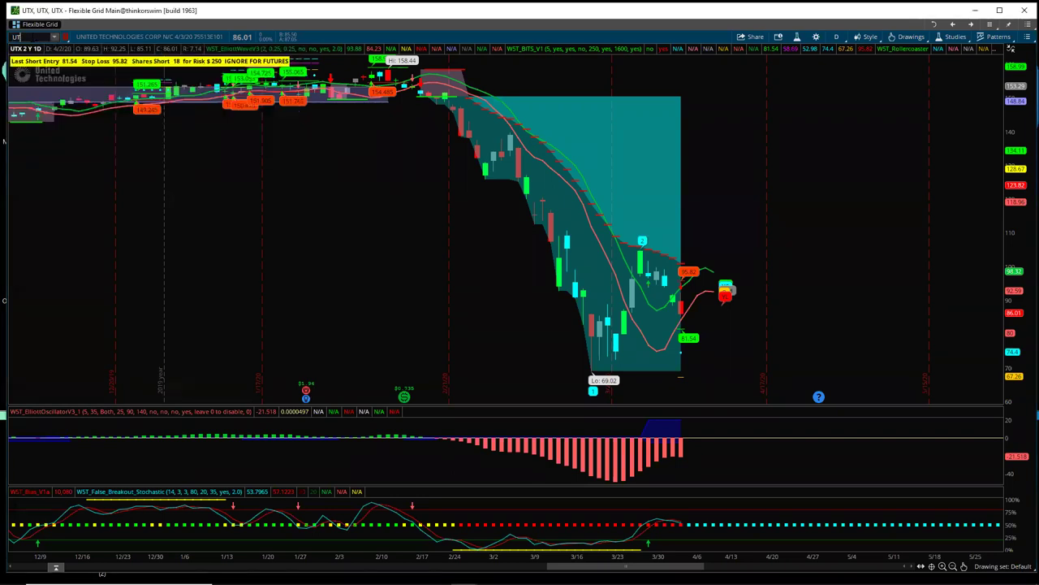
{"action": "key", "text": "Return"}
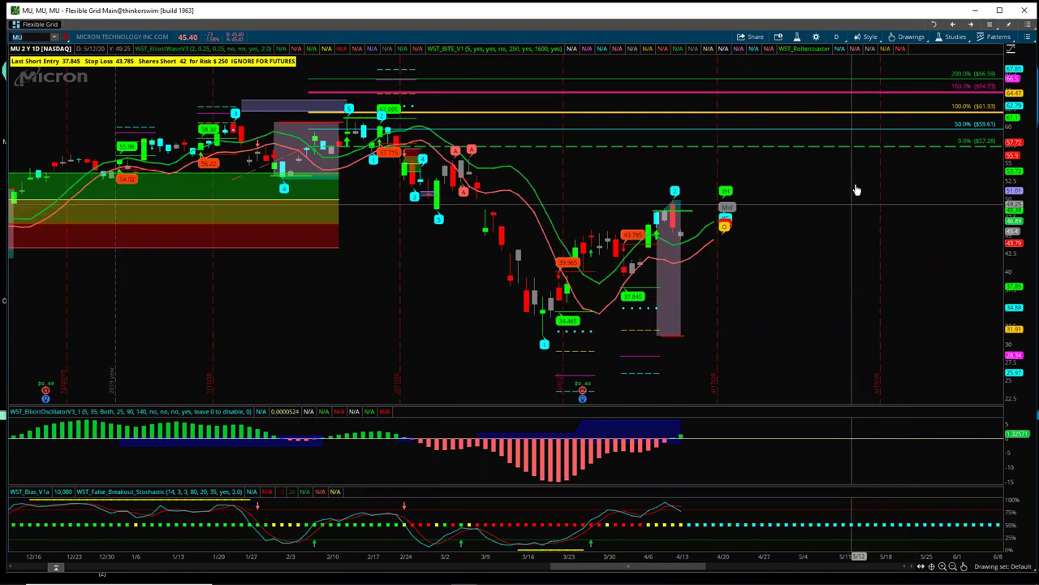
{"action": "right_click", "coordinate": [851, 145]}
{"action": "left_click", "coordinate": [895, 195]}
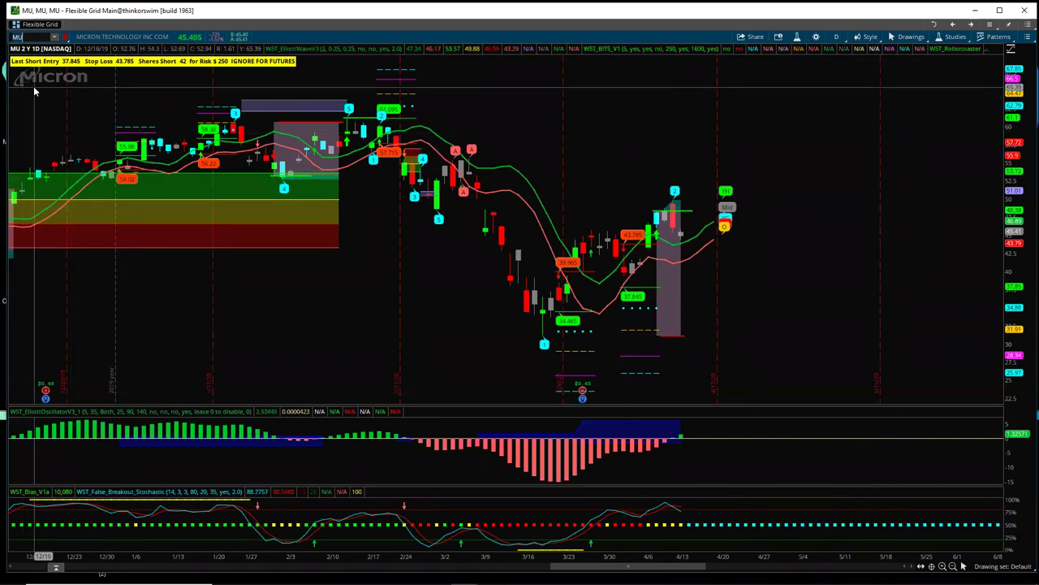
Step: Load the NRZ chart
{"action": "type", "text": "Z"}
{"action": "key", "text": "Return"}
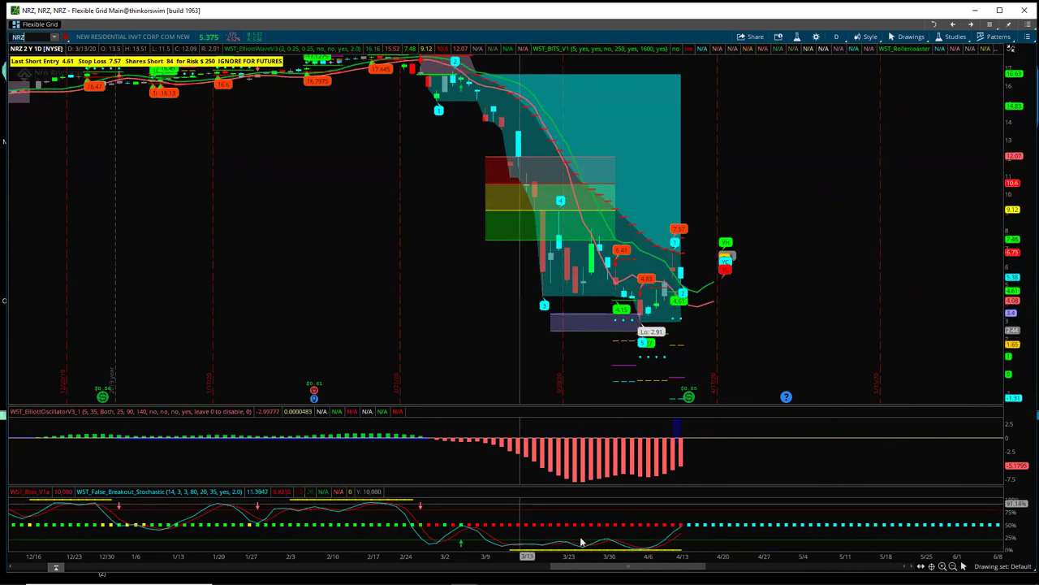
Step: Reposition the NRZ chart to show its recent decline, and check the NRZ row in the Smart Stocks scanner list in the browser
{"action": "left_click_drag", "start_coordinate": [597, 557], "coordinate": [520, 557]}
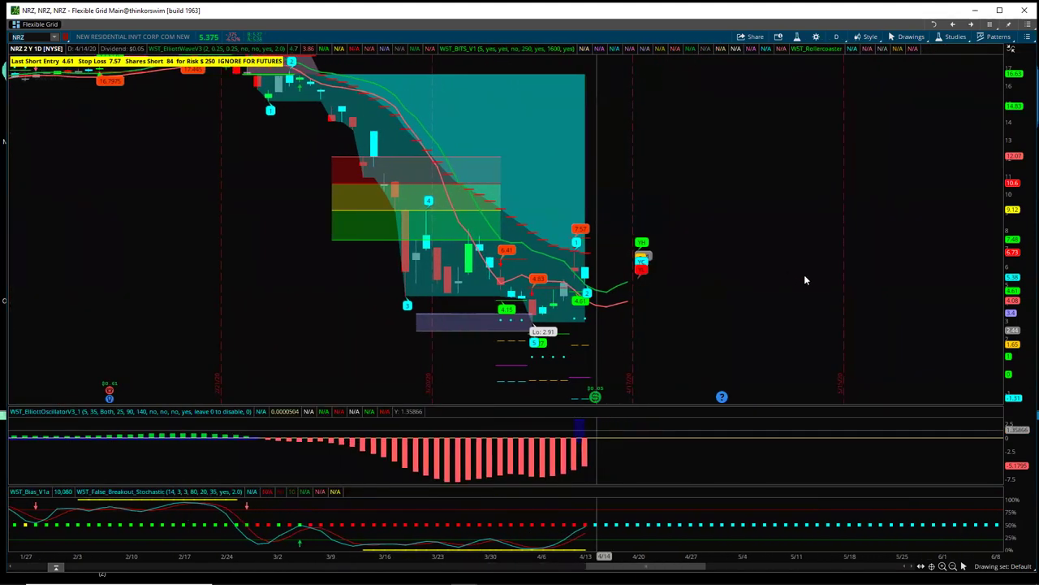
{"action": "left_click", "coordinate": [964, 567]}
{"action": "left_click", "coordinate": [972, 372]}
{"action": "mouse_move", "coordinate": [742, 264]}
{"action": "left_mouse_down"}
{"action": "mouse_move", "coordinate": [878, 299]}
{"action": "mouse_move", "coordinate": [921, 297]}
{"action": "left_mouse_up"}
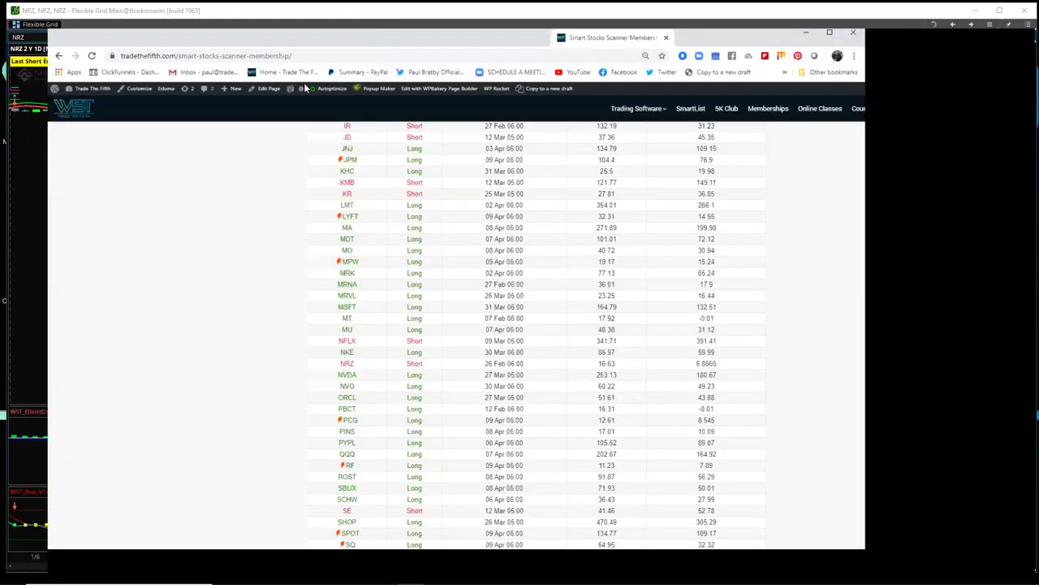
{"action": "scroll", "coordinate": [329, 231], "scroll_direction": "down", "scroll_amount": 5}
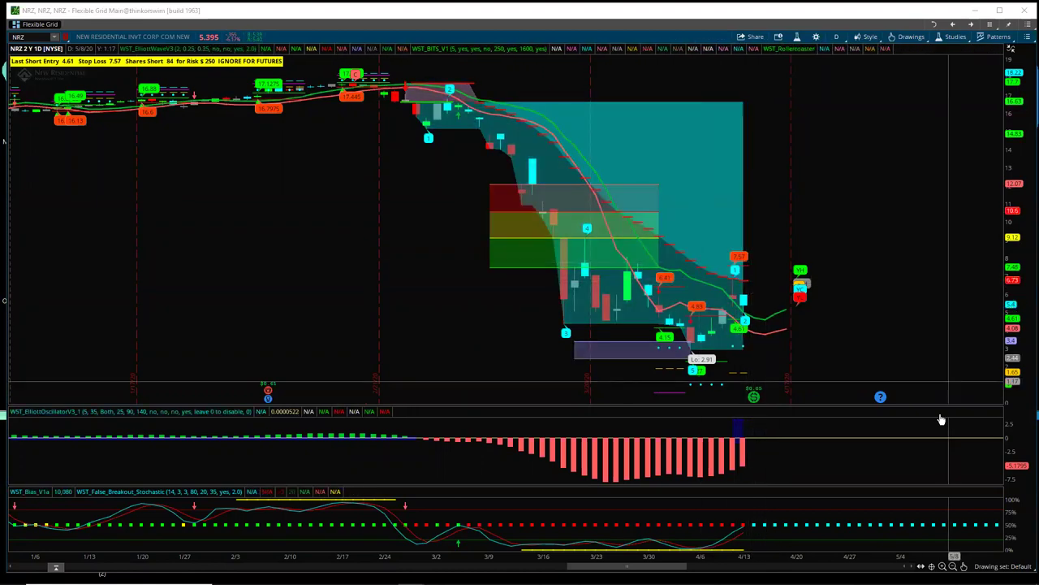
Step: Draw a Fibonacci extension on NRZ from 17.68 on 02/26/2020 to 16.63 on 03/02/2020, and set its last coefficient to 10
{"action": "mouse_move", "coordinate": [992, 467]}
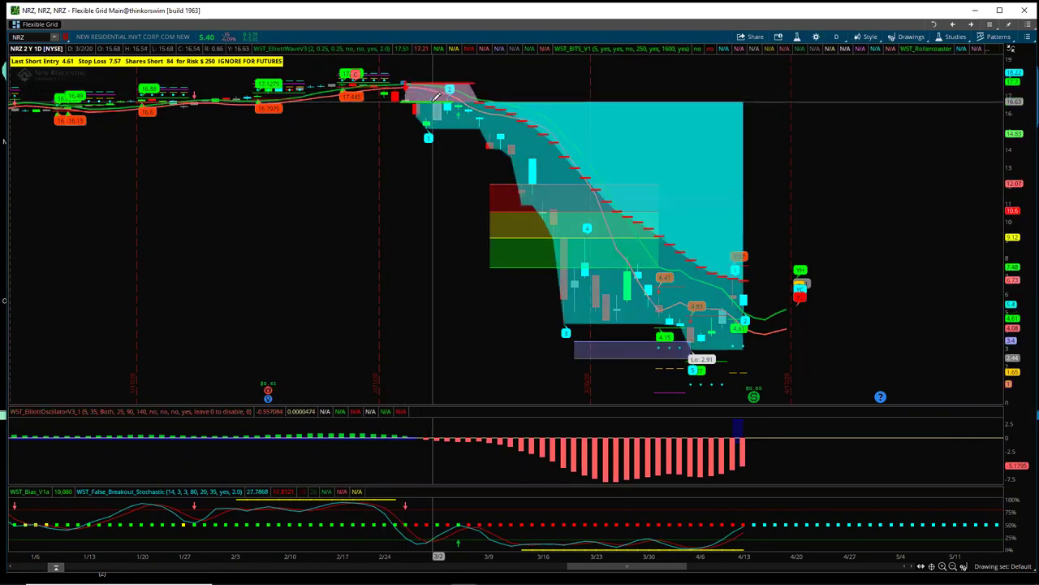
{"action": "left_click", "coordinate": [433, 102]}
{"action": "left_click", "coordinate": [433, 103]}
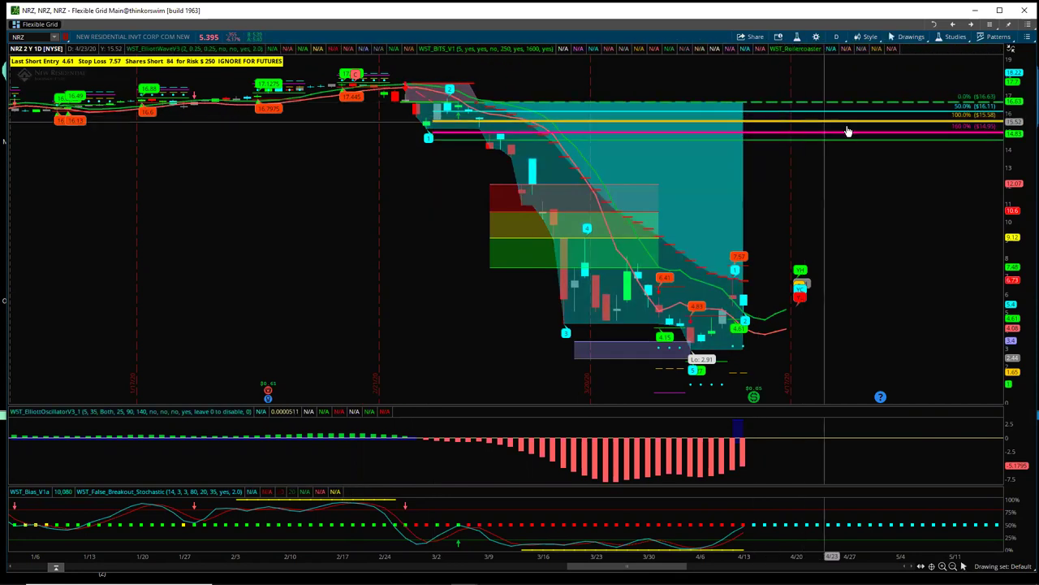
{"action": "right_click", "coordinate": [845, 132]}
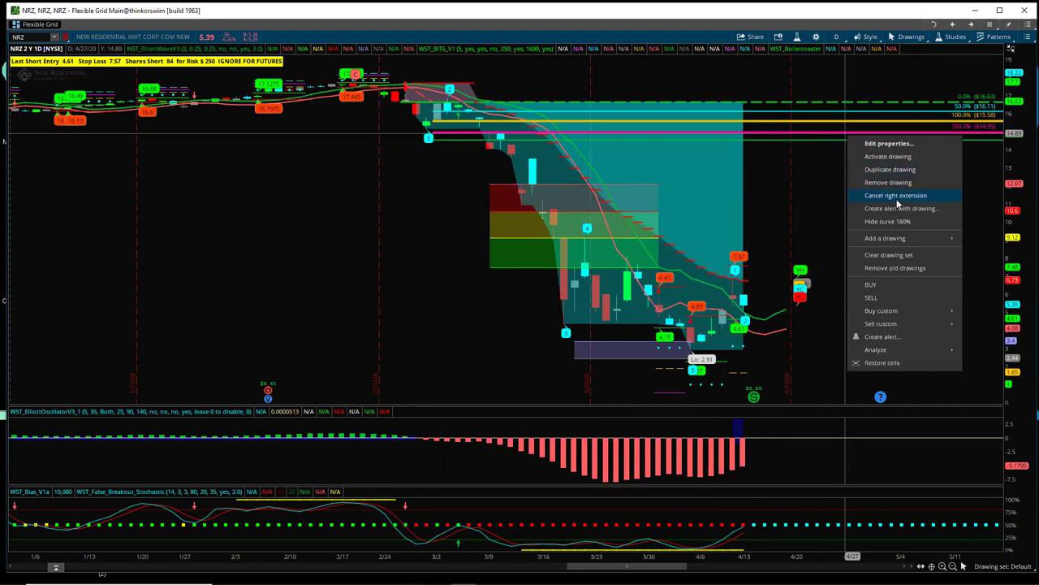
{"action": "left_click", "coordinate": [887, 143]}
{"action": "left_click", "coordinate": [419, 363]}
{"action": "type", "text": "10"}
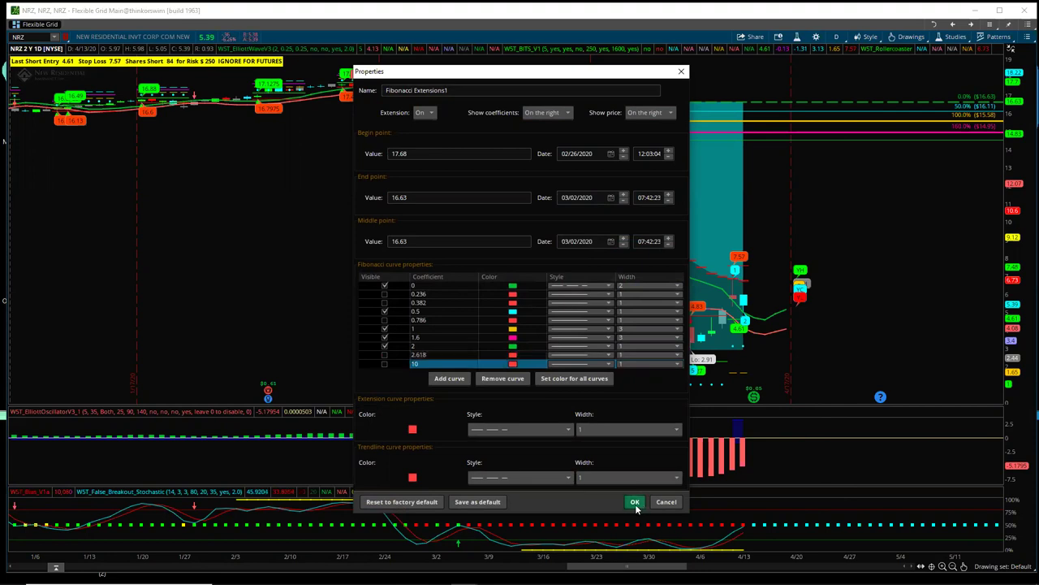
{"action": "left_click", "coordinate": [632, 501]}
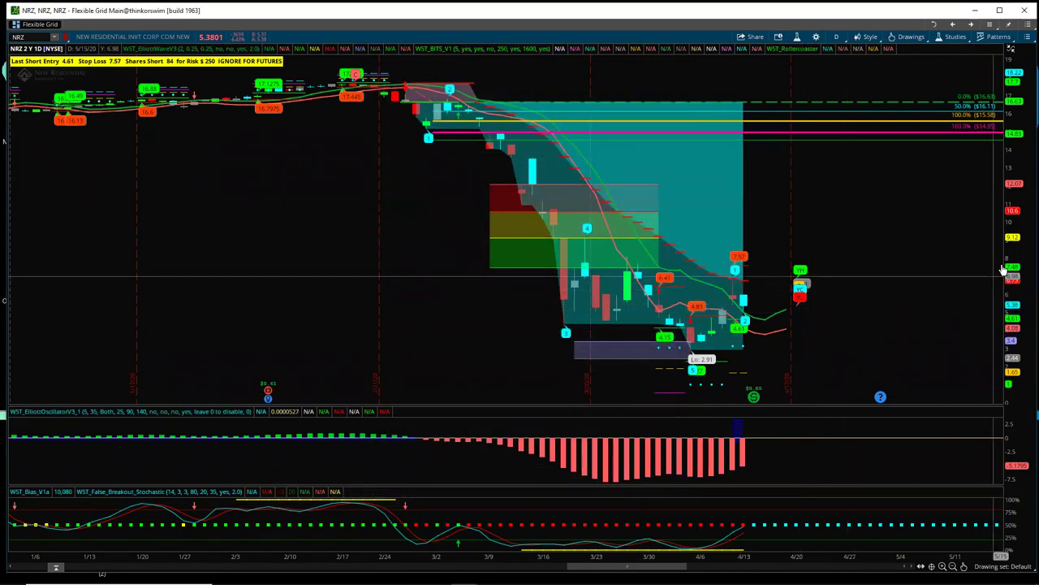
Step: Make the coefficient 10 curve of the NRZ Fibonacci extension visible
{"action": "mouse_move", "coordinate": [1014, 274]}
{"action": "left_mouse_down"}
{"action": "mouse_move", "coordinate": [1025, 357]}
{"action": "mouse_move", "coordinate": [947, 220]}
{"action": "mouse_move", "coordinate": [828, 125]}
{"action": "left_mouse_up"}
{"action": "right_click", "coordinate": [827, 122]}
{"action": "left_click", "coordinate": [852, 131]}
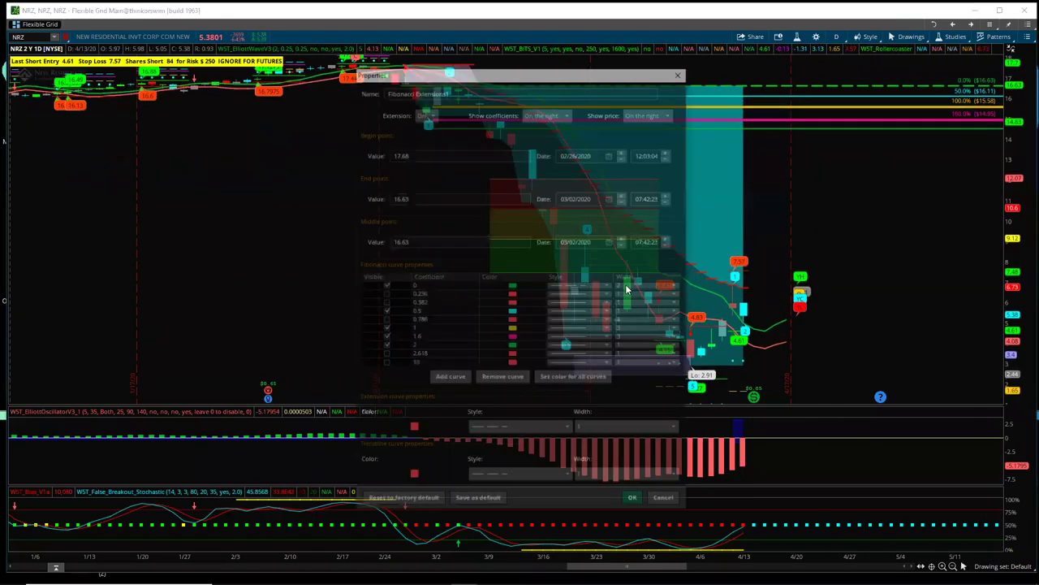
{"action": "left_click", "coordinate": [419, 363]}
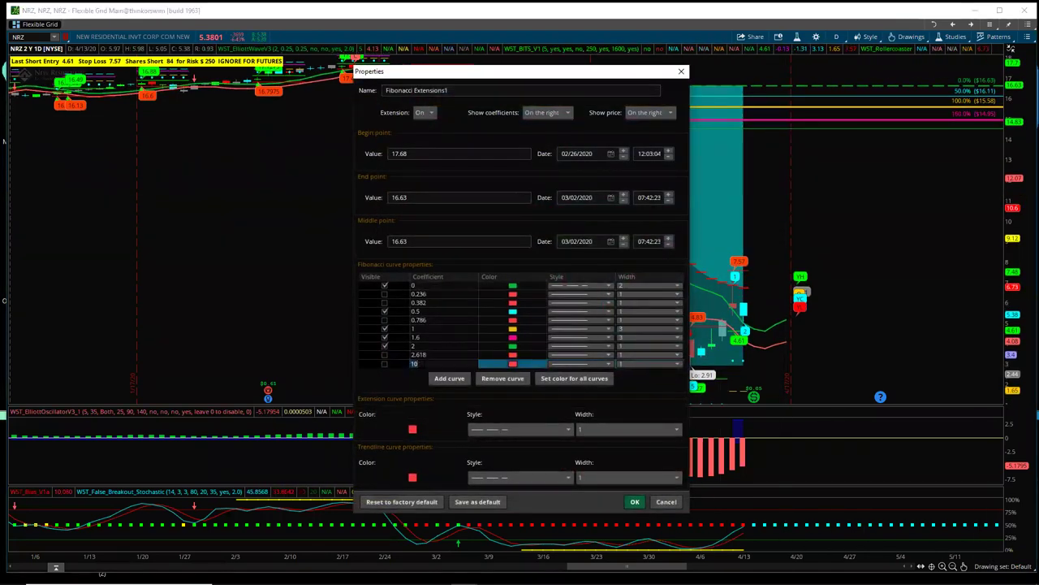
{"action": "left_click", "coordinate": [635, 501]}
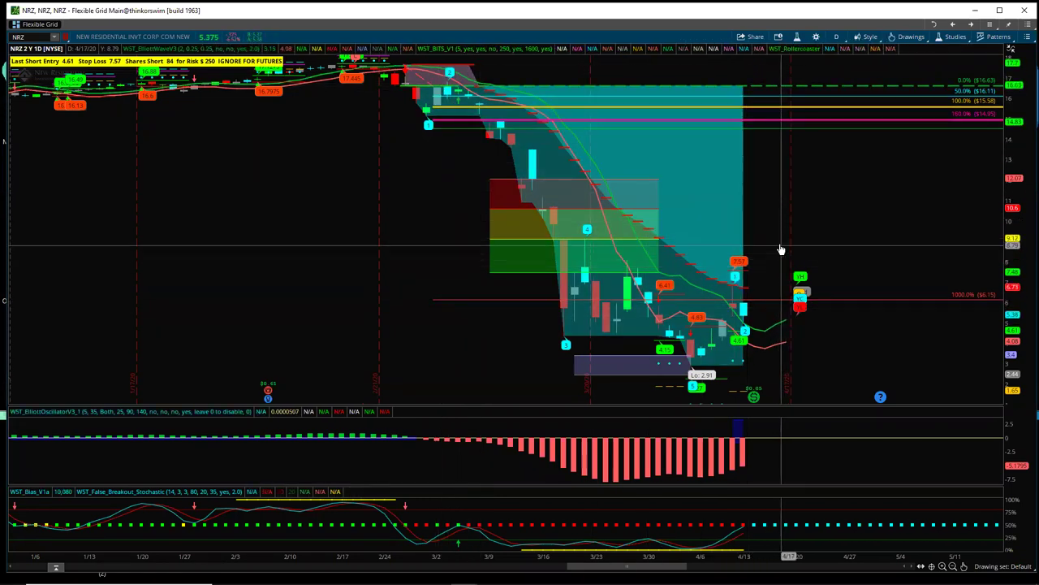
Step: Load the LYFT chart
{"action": "left_click_drag", "start_coordinate": [780, 245], "coordinate": [815, 242]}
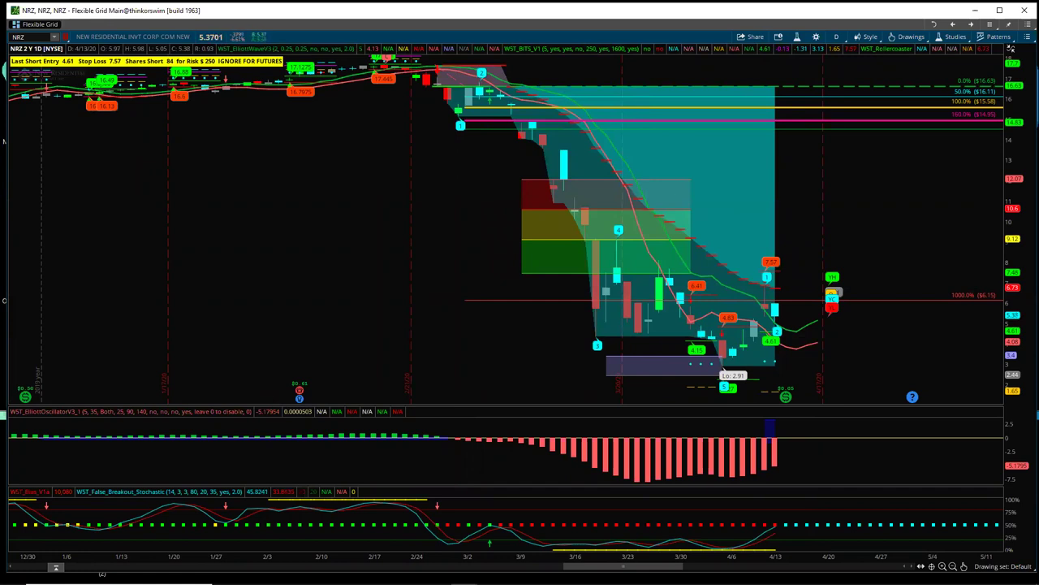
{"action": "left_click", "coordinate": [38, 36]}
{"action": "type", "text": "L"}
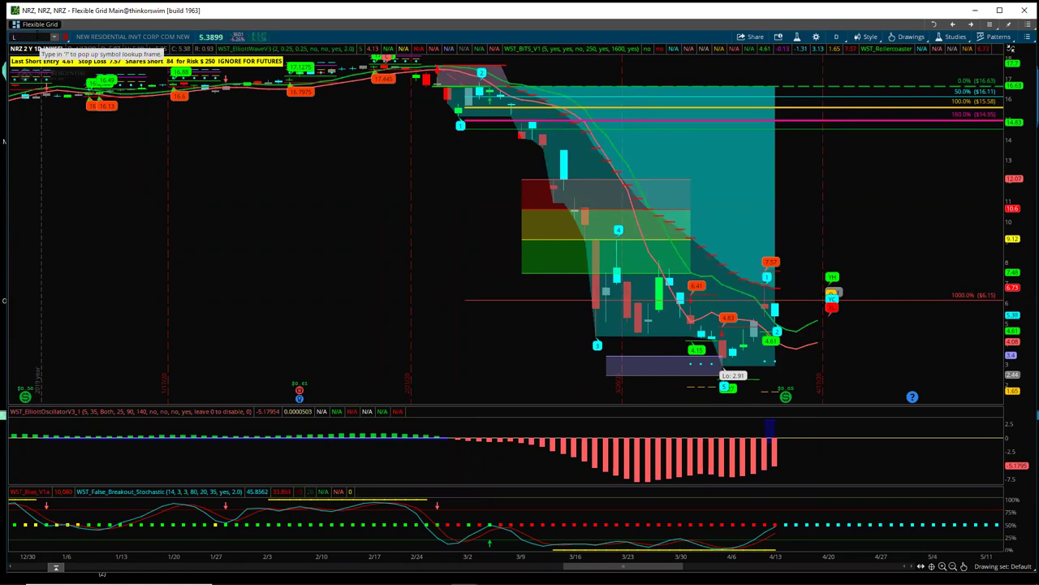
{"action": "type", "text": "YFT"}
{"action": "key", "text": "Return"}
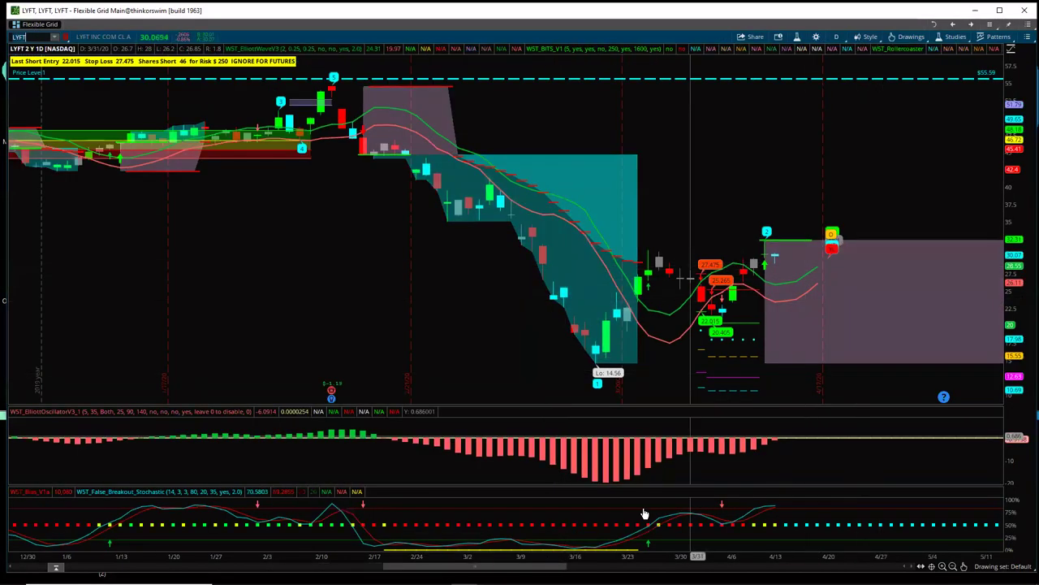
Step: Draw a horizontal rectangle zone on LYFT from about $41 to $42, spanning late August 2019 to late April 2020
{"action": "left_click_drag", "start_coordinate": [629, 556], "coordinate": [658, 555]}
{"action": "left_click_drag", "start_coordinate": [709, 557], "coordinate": [885, 556]}
{"action": "left_click_drag", "start_coordinate": [925, 209], "coordinate": [910, 174]}
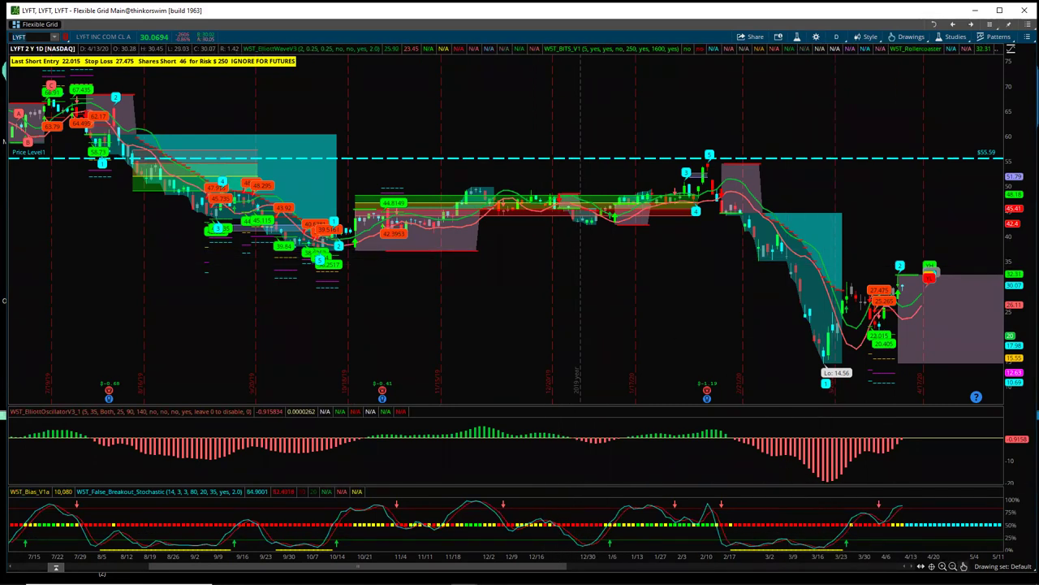
{"action": "mouse_move", "coordinate": [981, 479]}
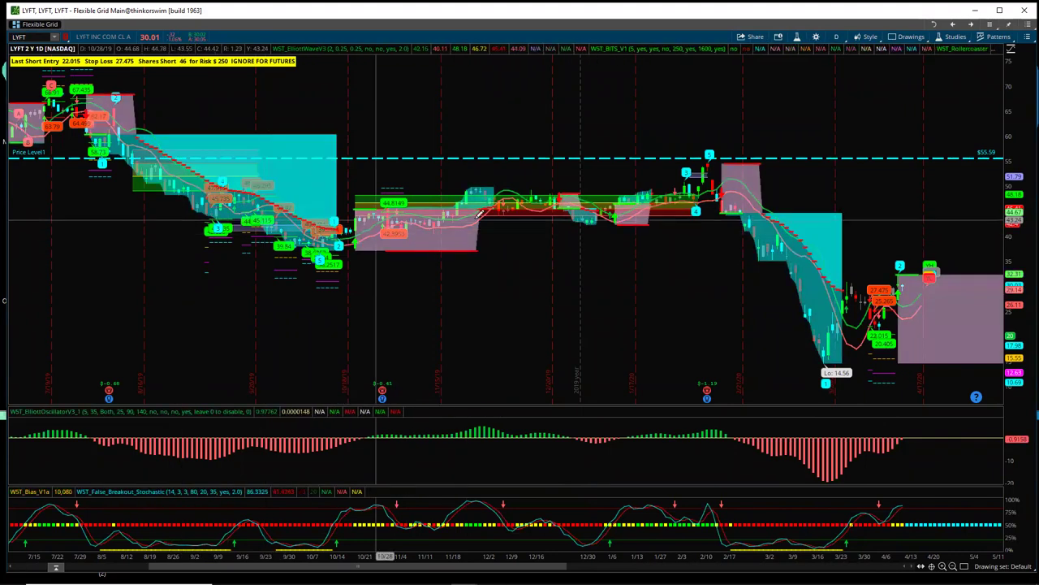
{"action": "left_click", "coordinate": [180, 229]}
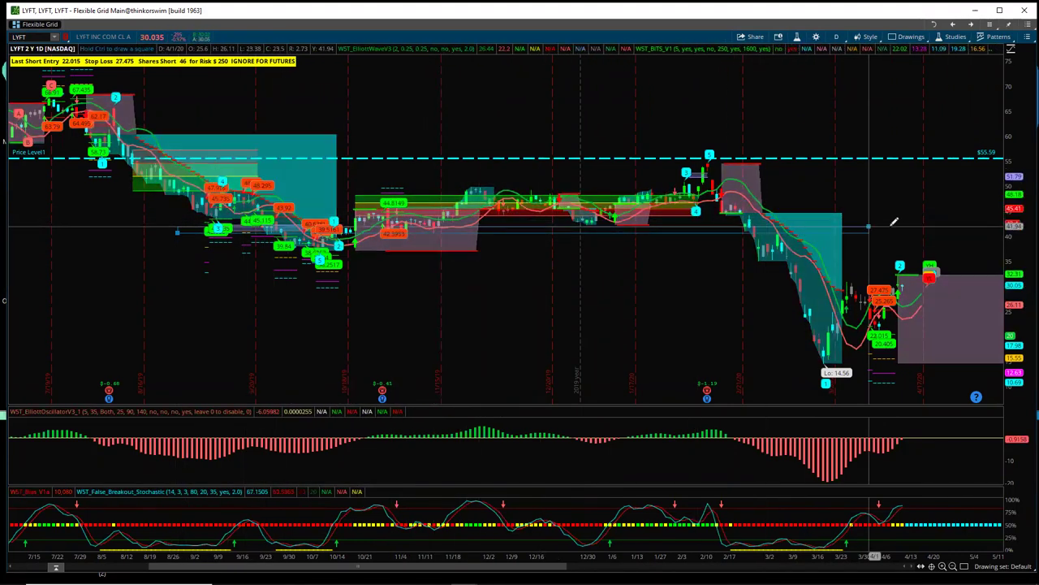
{"action": "left_click", "coordinate": [972, 226]}
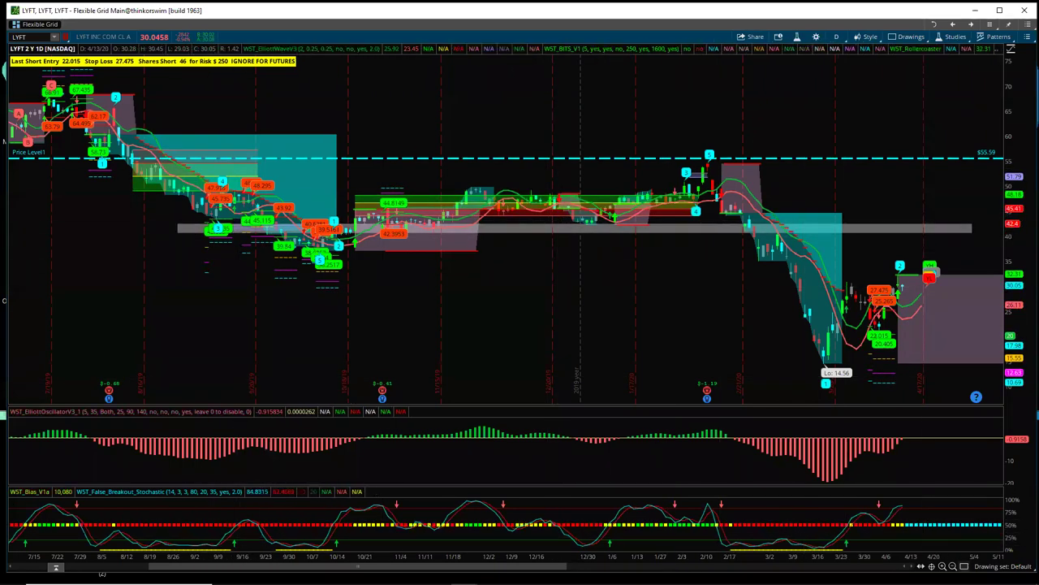
Step: Mark three price reactions on the $41 to $42 zone with ellipses, around late December, early November and late September
{"action": "mouse_move", "coordinate": [980, 457]}
{"action": "left_click", "coordinate": [988, 425]}
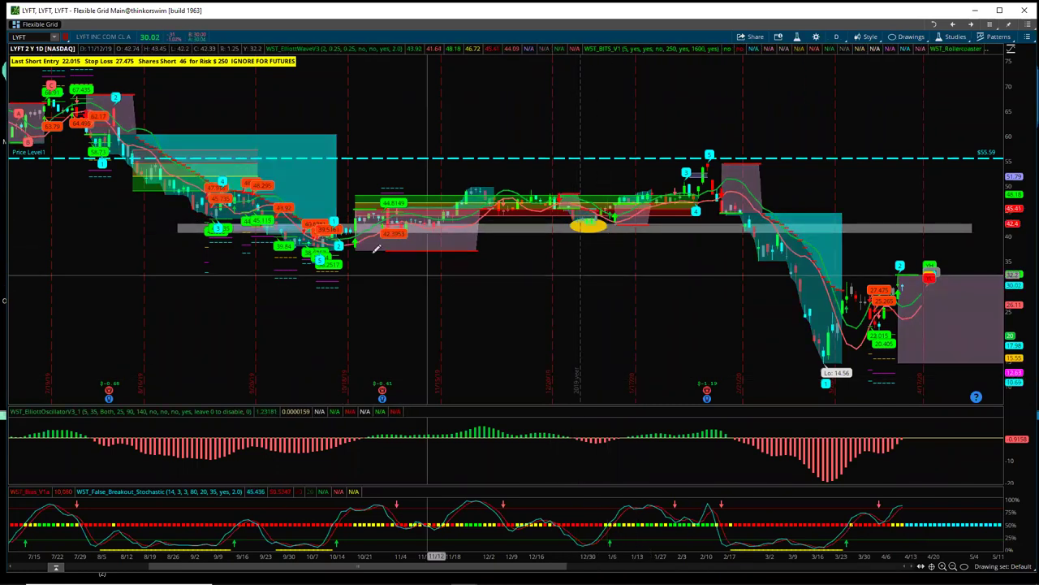
{"action": "left_click", "coordinate": [450, 236]}
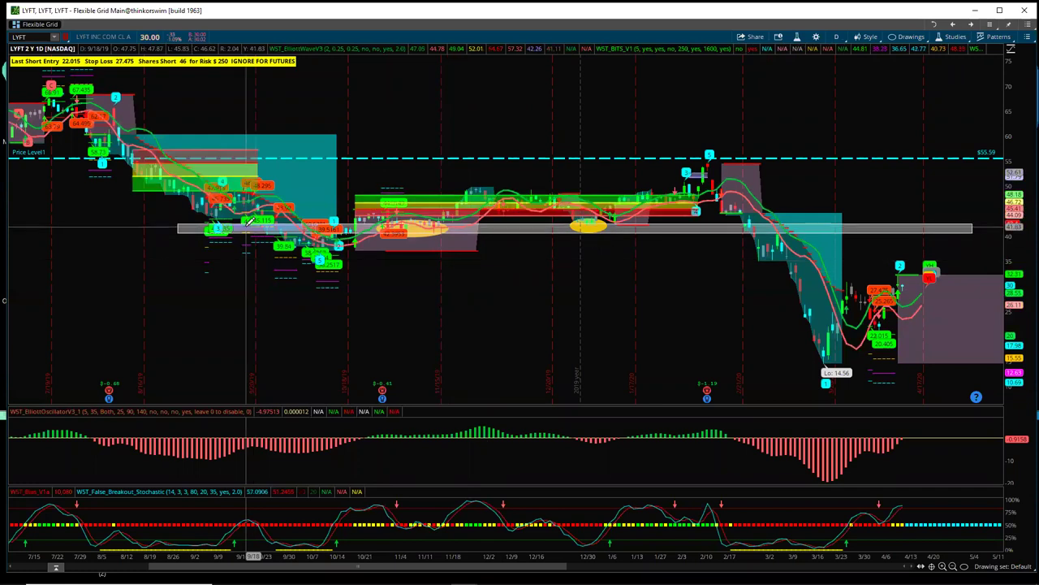
{"action": "left_click", "coordinate": [289, 236]}
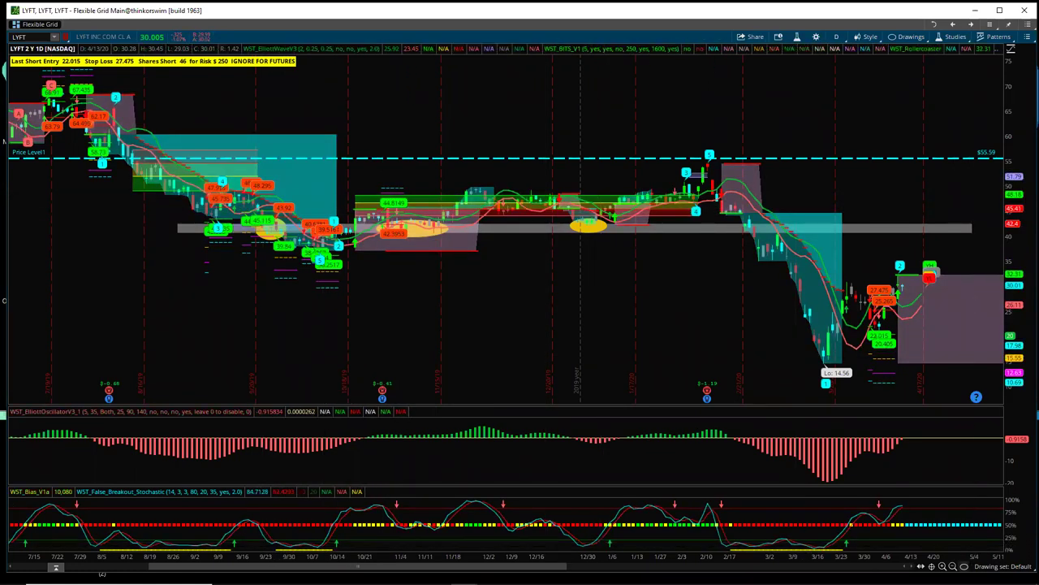
Step: Draw a thin rectangle zone on LYFT at about $49 to $50, extending from mid-September 2019 to late April 2020
{"action": "mouse_move", "coordinate": [972, 516]}
{"action": "left_click", "coordinate": [969, 440]}
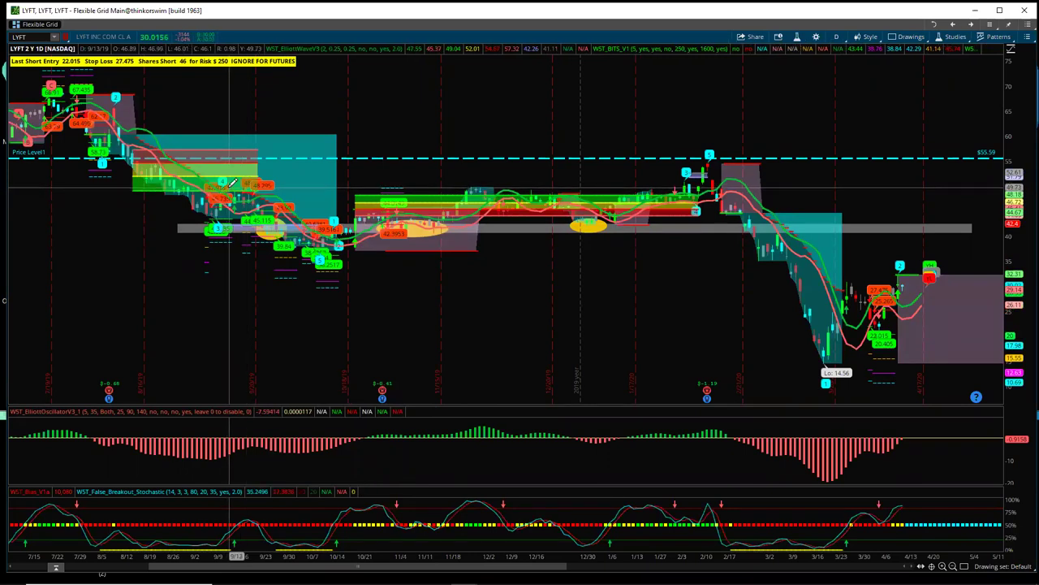
{"action": "left_click", "coordinate": [230, 187]}
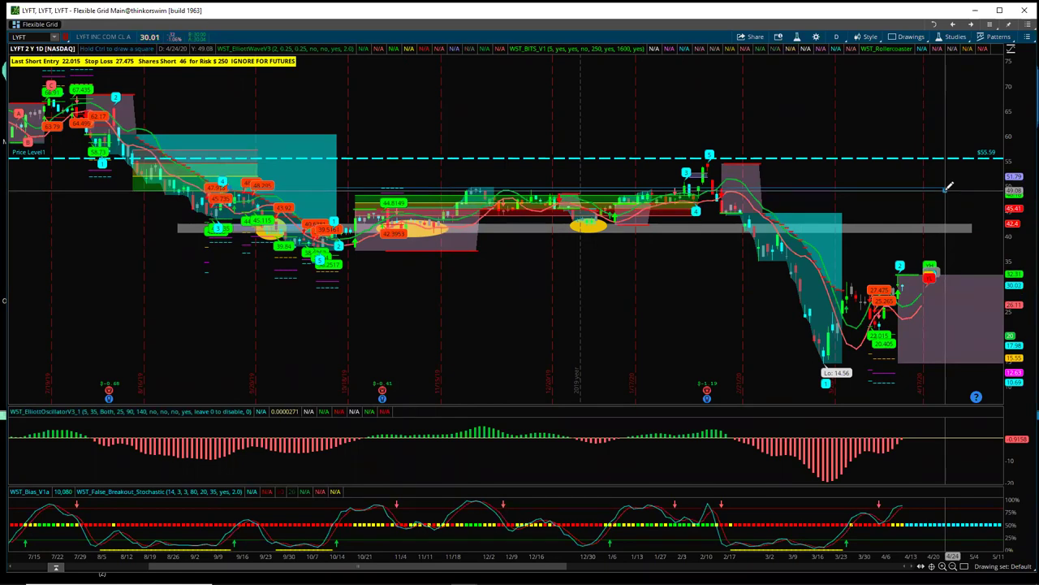
{"action": "left_click", "coordinate": [948, 187]}
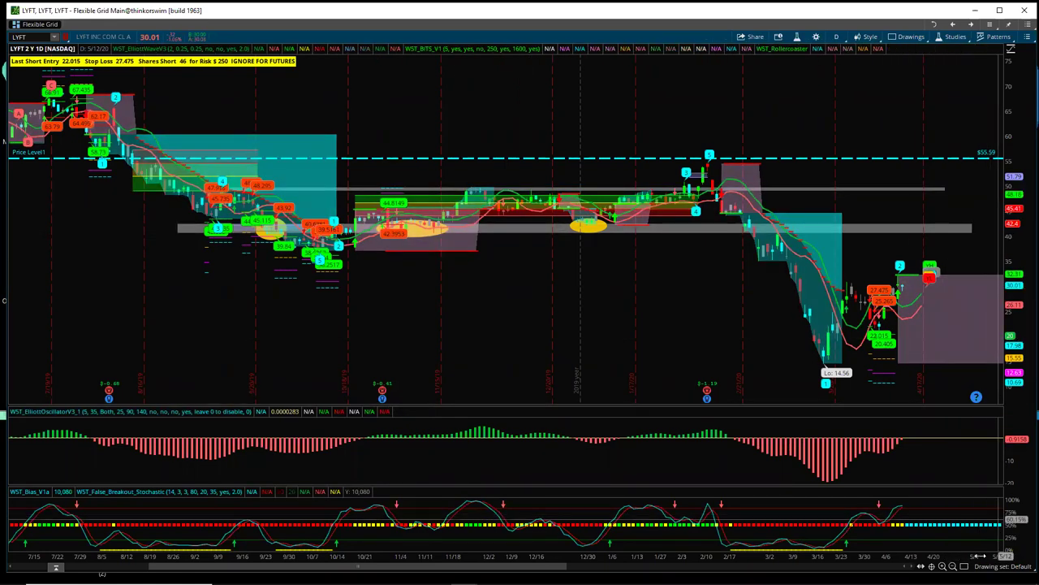
Step: Draw a Fibonacci extension on LYFT from the March low level to the wave 2 high at $32.28, and compare its targets with the zones
{"action": "left_click_drag", "start_coordinate": [917, 558], "coordinate": [634, 558]}
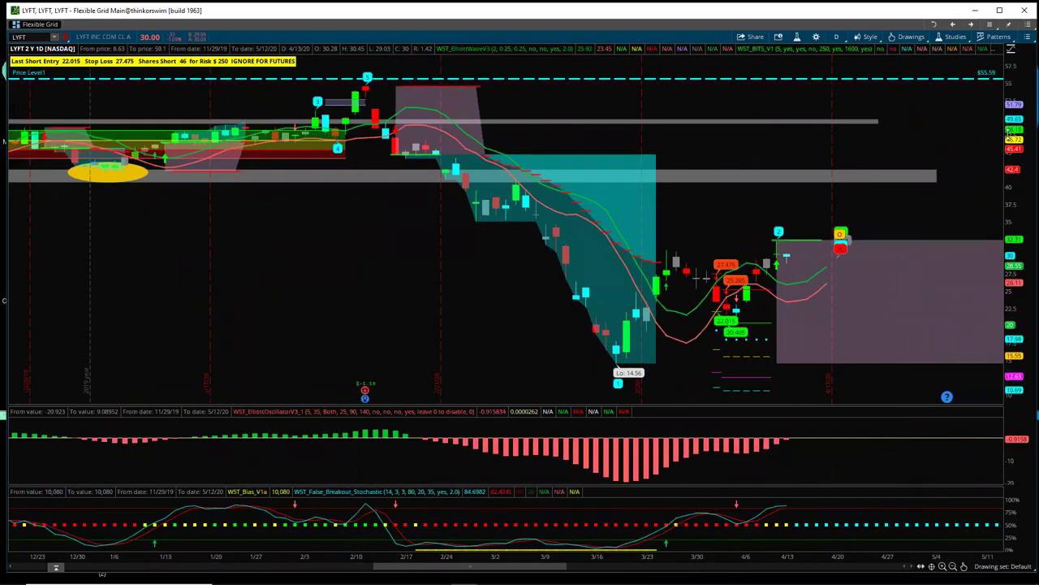
{"action": "scroll", "coordinate": [962, 557], "scroll_direction": "up", "scroll_amount": 5}
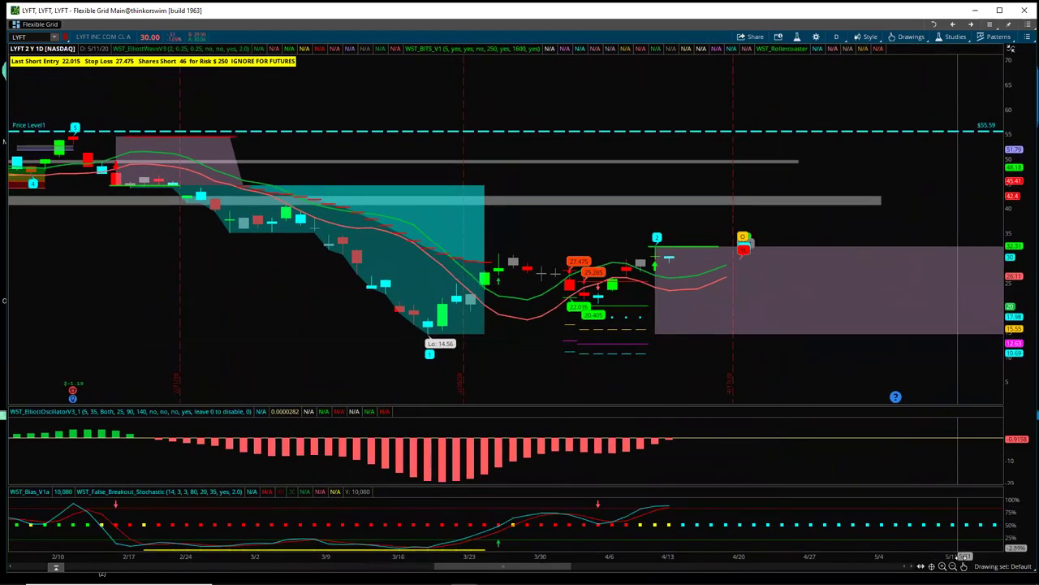
{"action": "mouse_move", "coordinate": [970, 557]}
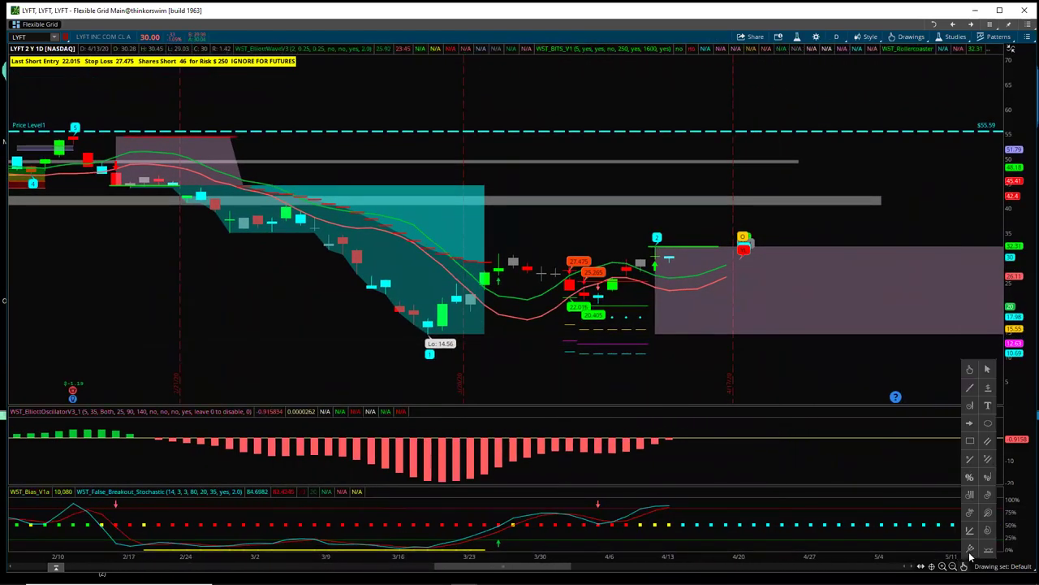
{"action": "left_click", "coordinate": [988, 478]}
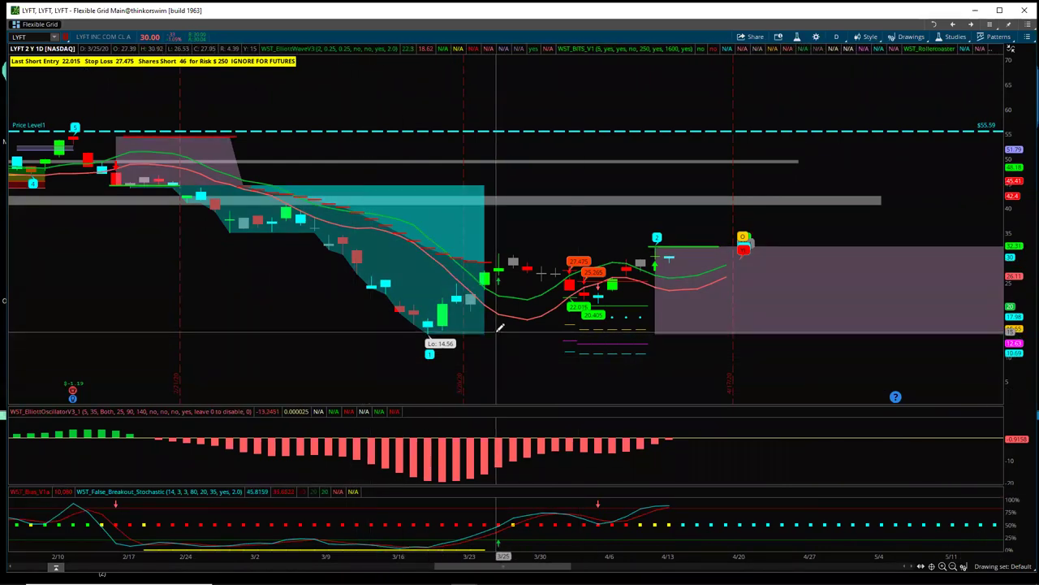
{"action": "left_click", "coordinate": [549, 332]}
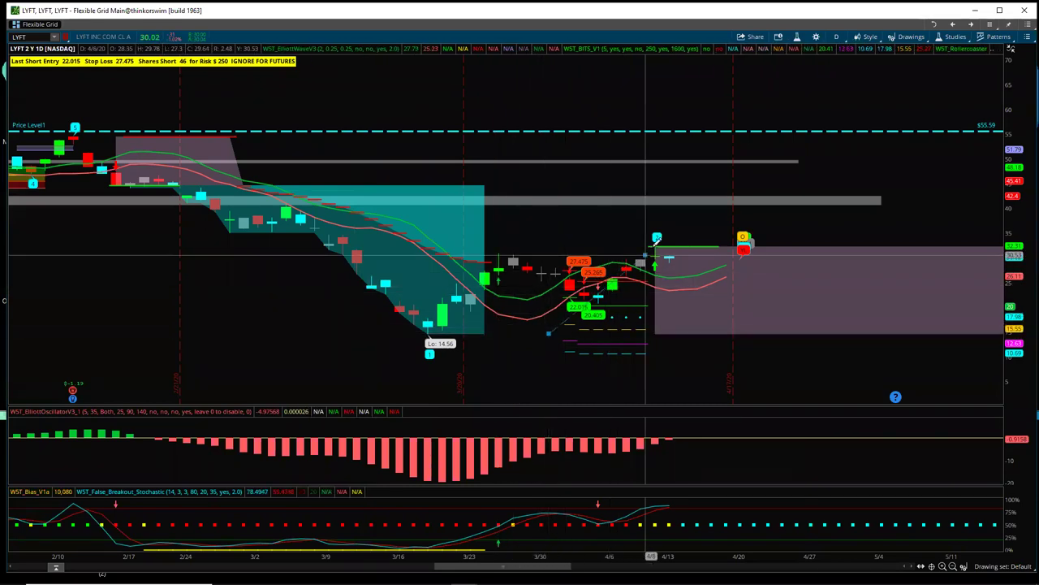
{"action": "left_click", "coordinate": [661, 242]}
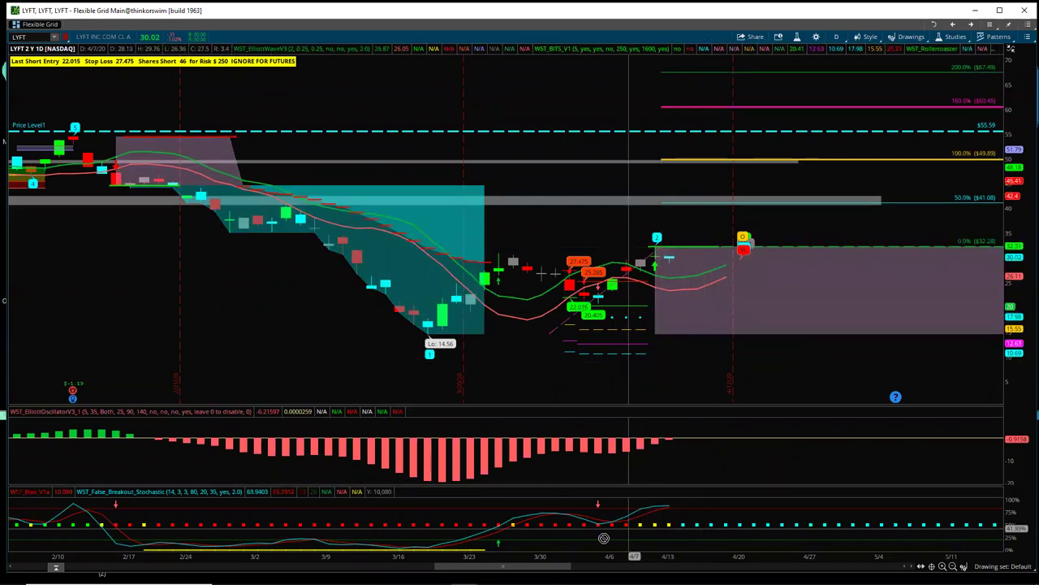
{"action": "left_click_drag", "start_coordinate": [564, 557], "coordinate": [771, 557]}
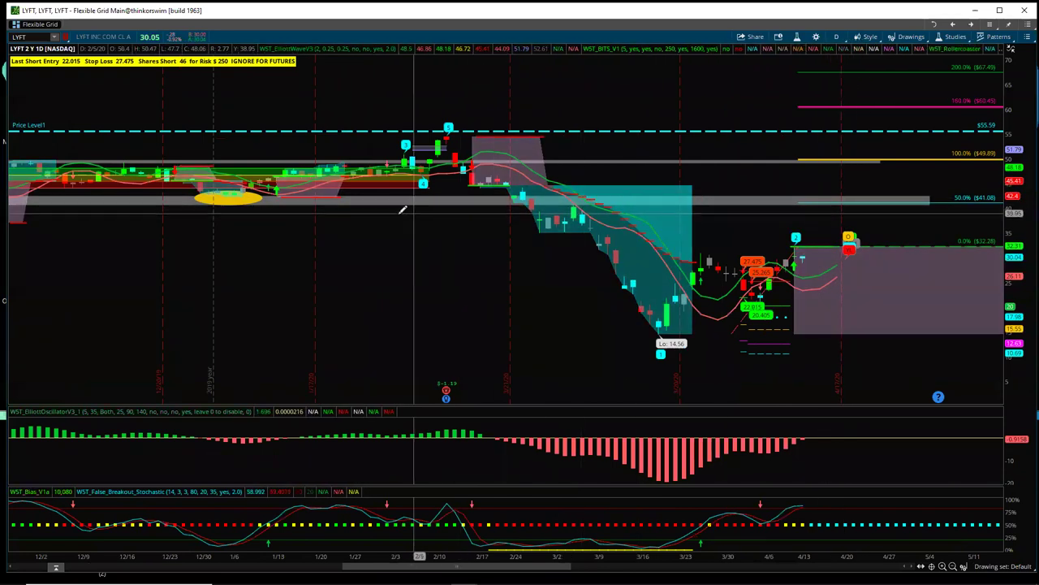
{"action": "left_click_drag", "start_coordinate": [384, 558], "coordinate": [609, 558]}
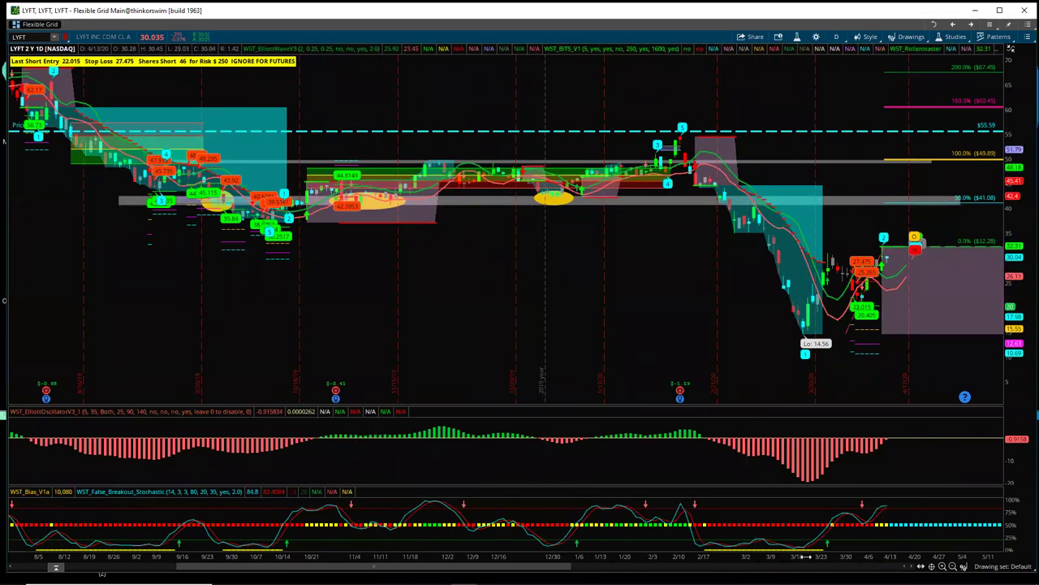
{"action": "scroll", "coordinate": [779, 558], "scroll_direction": "up", "scroll_amount": 5}
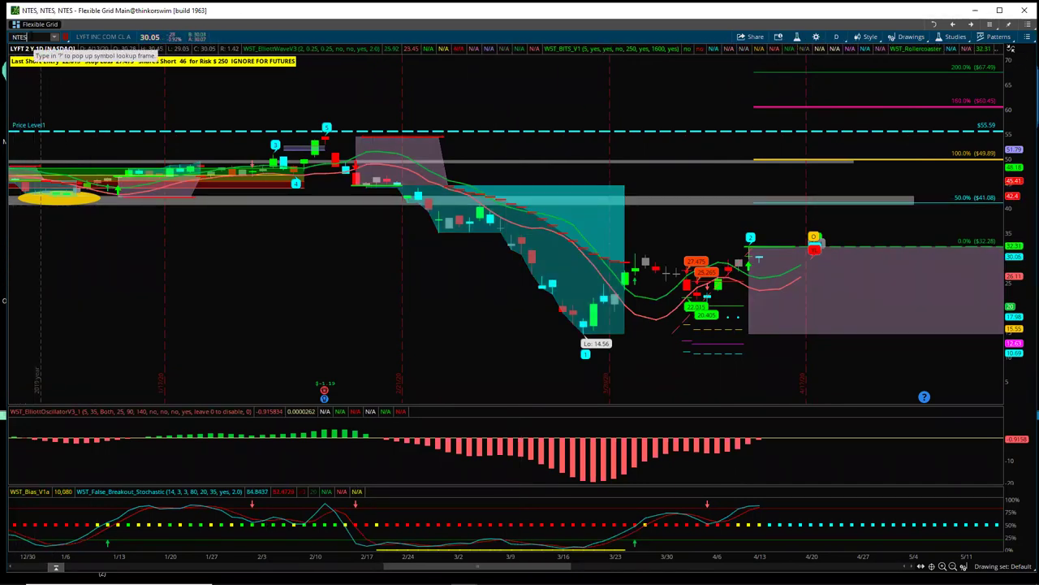
Step: Load the NTES chart and bring its price action since late December into view
{"action": "key", "text": "Return"}
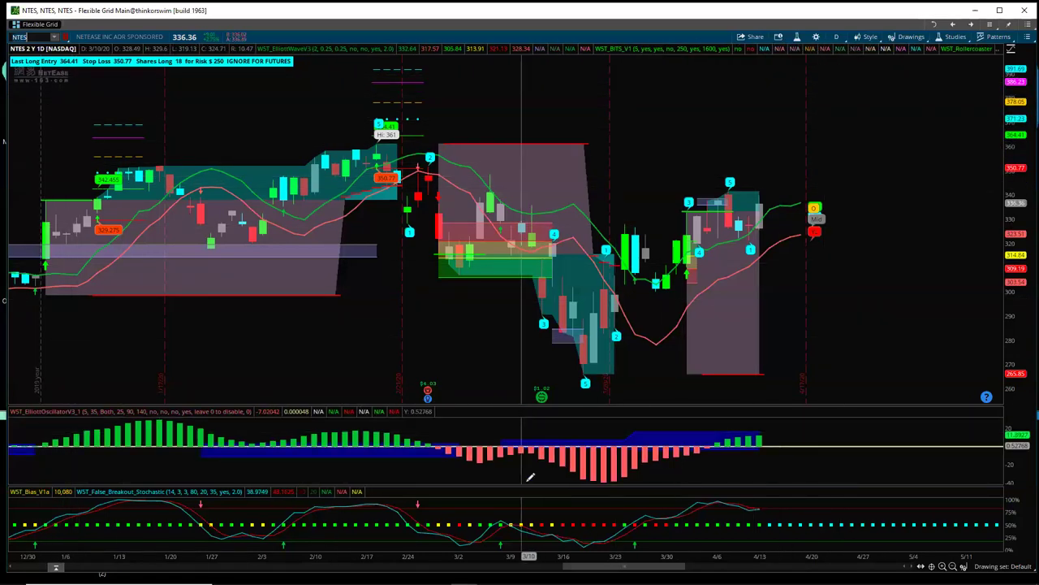
{"action": "mouse_move", "coordinate": [524, 557]}
{"action": "left_mouse_down"}
{"action": "mouse_move", "coordinate": [910, 558]}
{"action": "mouse_move", "coordinate": [536, 556]}
{"action": "left_mouse_up"}
{"action": "scroll", "coordinate": [532, 318], "scroll_direction": "up", "scroll_amount": 2}
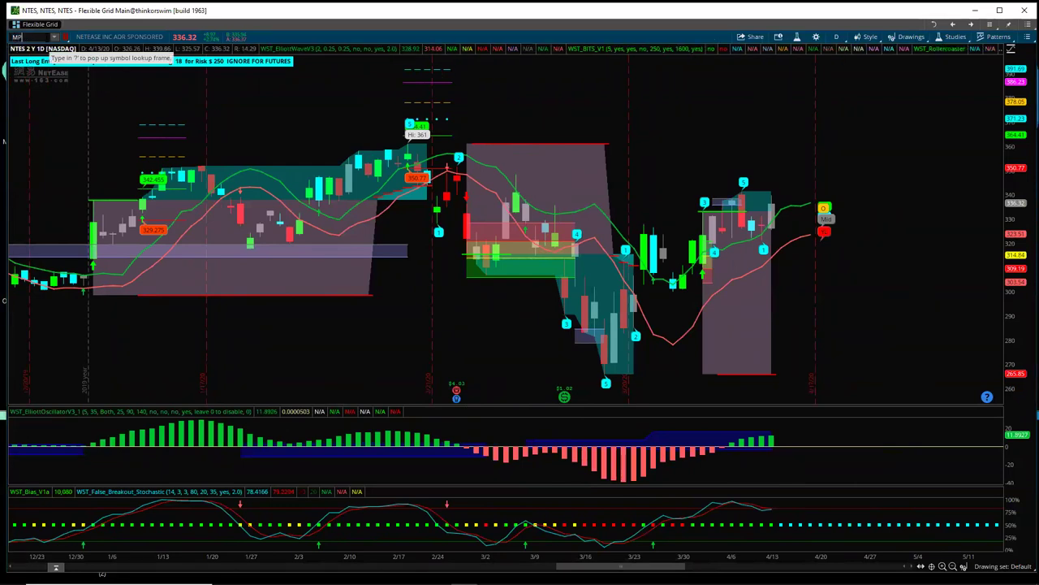
Step: Load the MPW chart and check MPW's entry in the Smart Stocks scanner list on the website before returning to the chart
{"action": "type", "text": "W"}
{"action": "key", "text": "Return"}
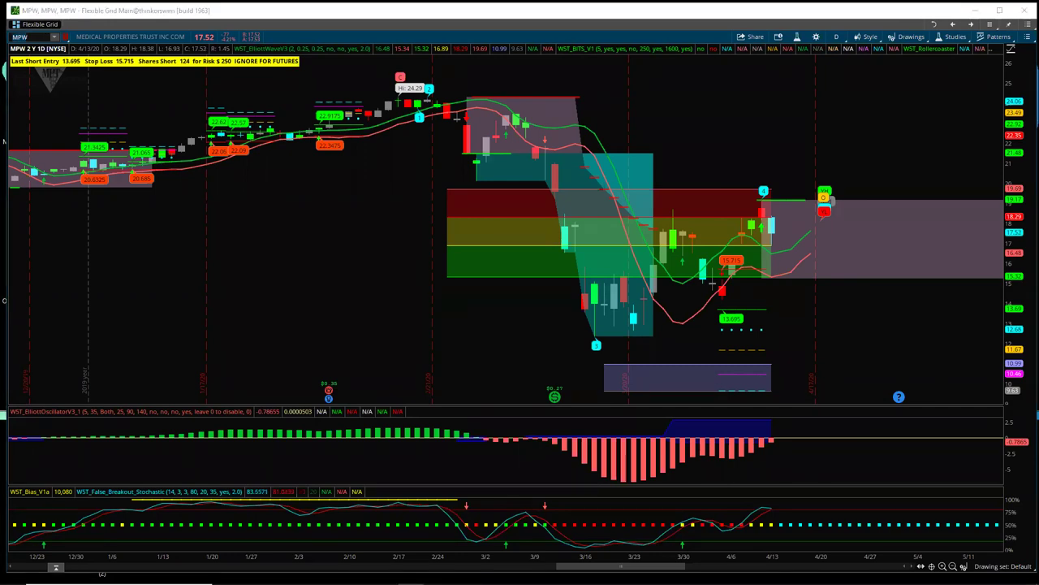
{"action": "key", "text": "alt+Tab"}
{"action": "left_click", "coordinate": [308, 168]}
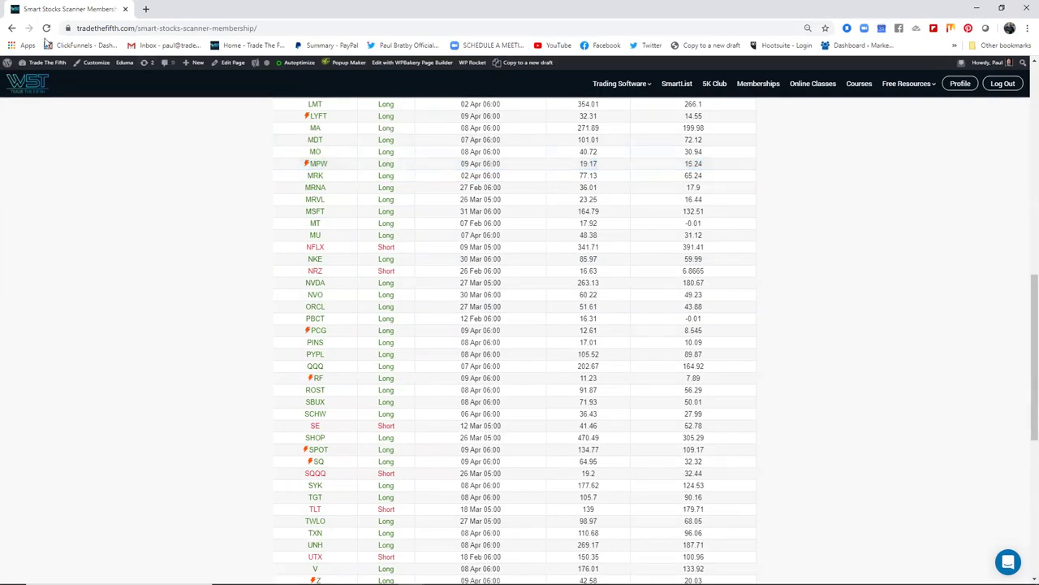
{"action": "key", "text": "alt+Tab"}
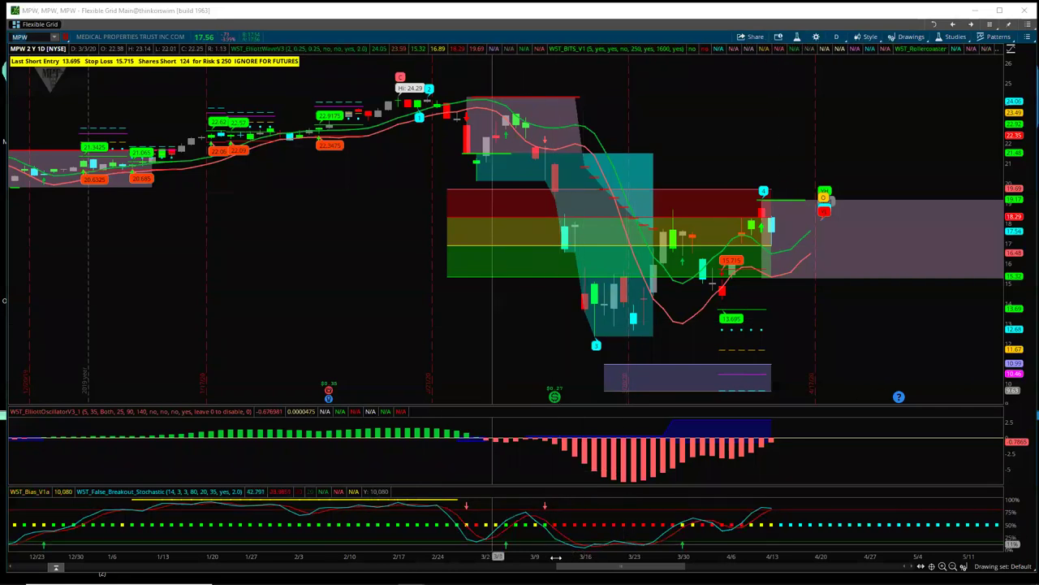
Step: Turn off the price bubbles of the WST_BITS_V1 study and apply the change to the MPW chart
{"action": "left_click", "coordinate": [963, 566]}
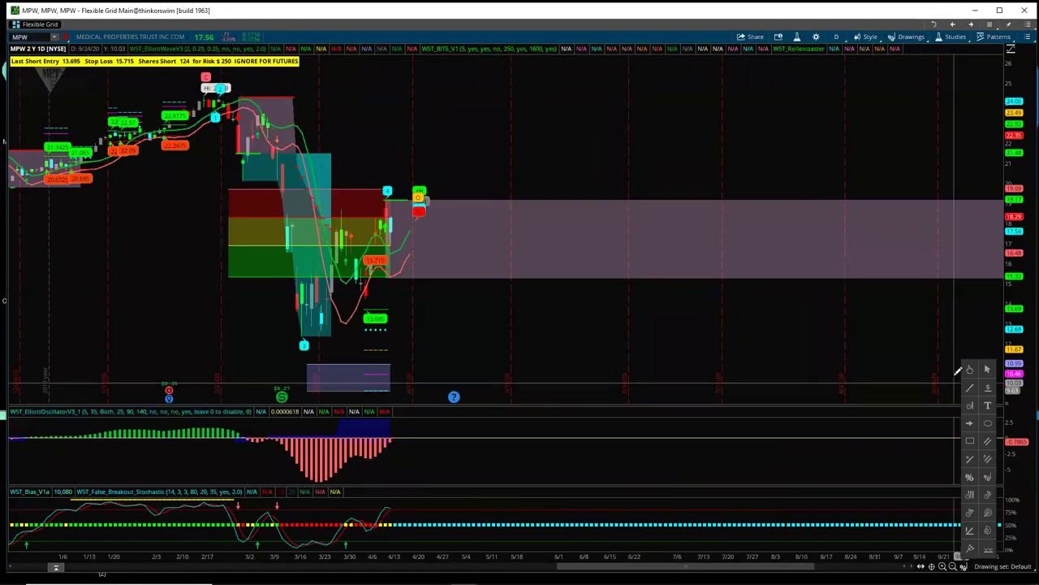
{"action": "left_click_drag", "start_coordinate": [487, 556], "coordinate": [1035, 560]}
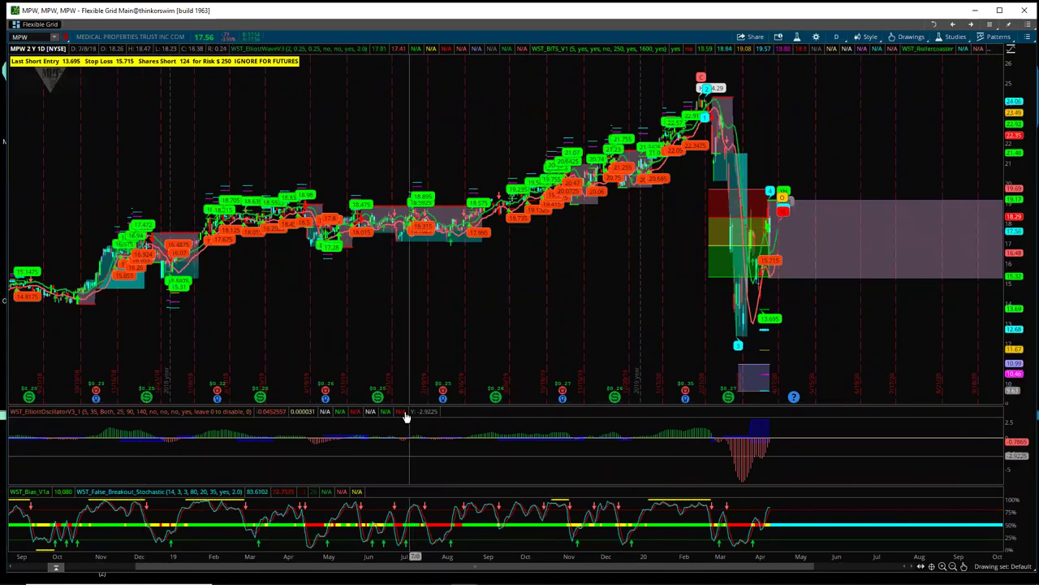
{"action": "left_click", "coordinate": [796, 36]}
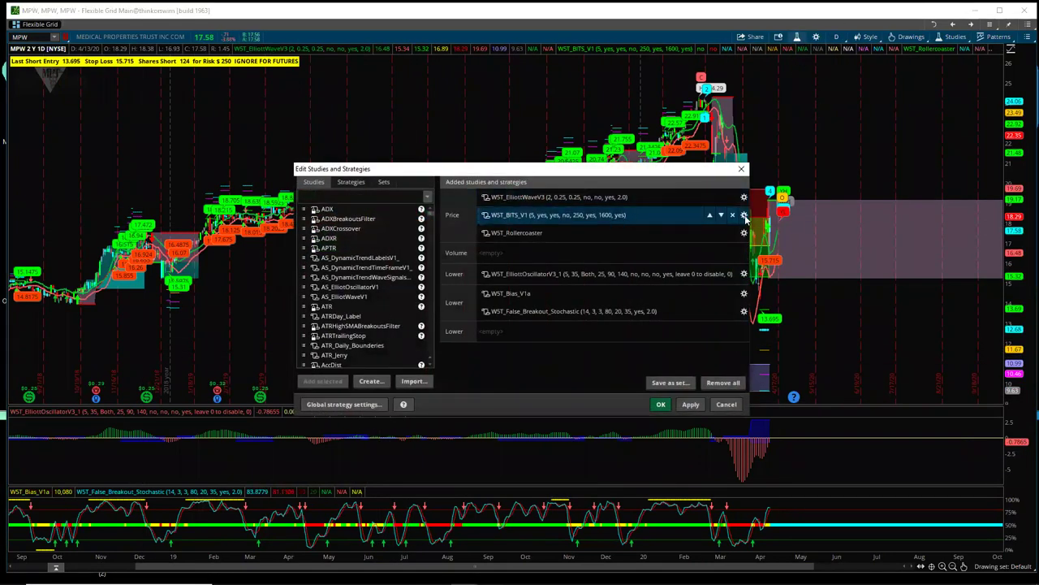
{"action": "left_click", "coordinate": [744, 215]}
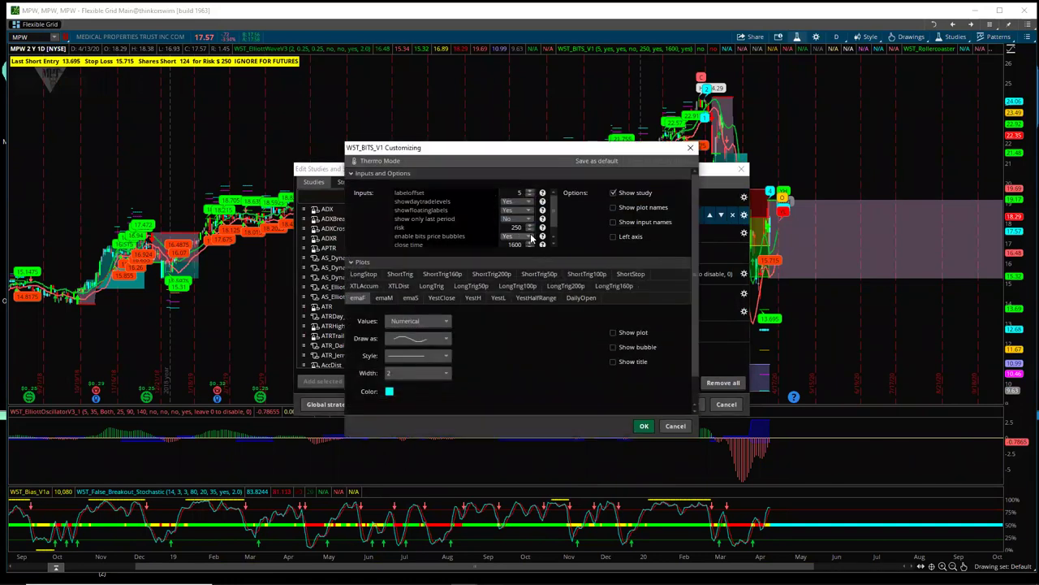
{"action": "left_click", "coordinate": [645, 425]}
{"action": "left_click", "coordinate": [687, 405]}
{"action": "left_click", "coordinate": [661, 404]}
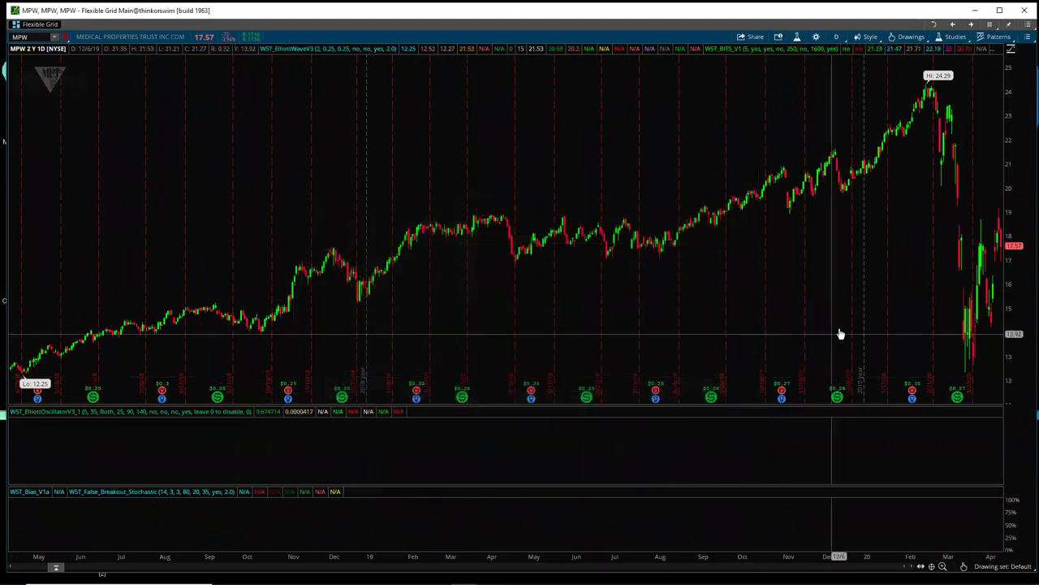
Step: Draw a thin rectangle zone on MPW at about $18.4 to $18.8, extending from mid-December 2018 to mid-July 2020
{"action": "left_click_drag", "start_coordinate": [901, 347], "coordinate": [86, 222]}
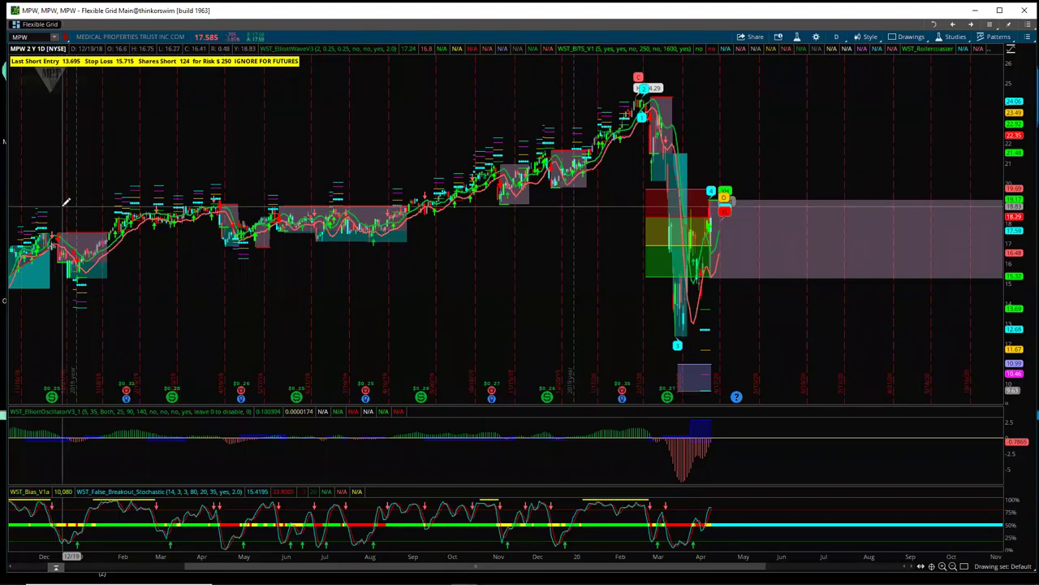
{"action": "left_click_drag", "start_coordinate": [64, 207], "coordinate": [850, 215]}
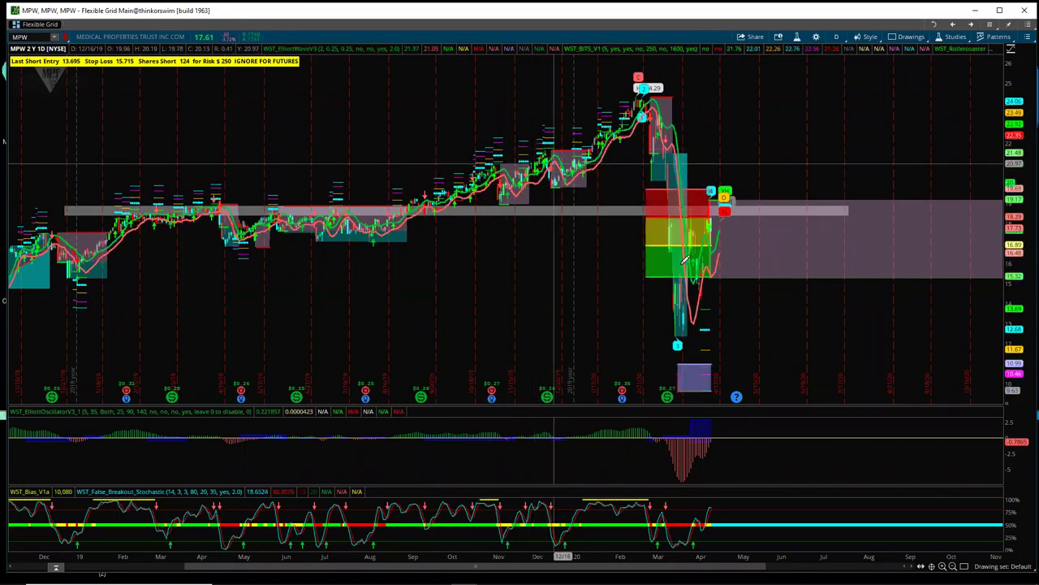
Step: Draw a parallel channel on MPW from about $24.21 in mid-February 2020 back to about $18.08 in early August 2019, about 2.47 high
{"action": "mouse_move", "coordinate": [971, 567]}
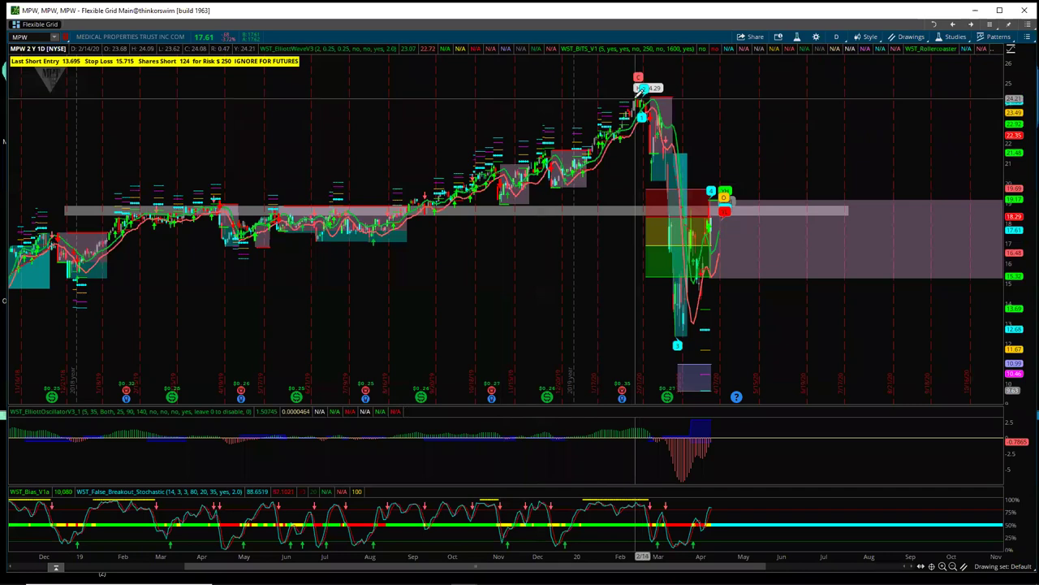
{"action": "left_click_drag", "start_coordinate": [639, 90], "coordinate": [372, 221]}
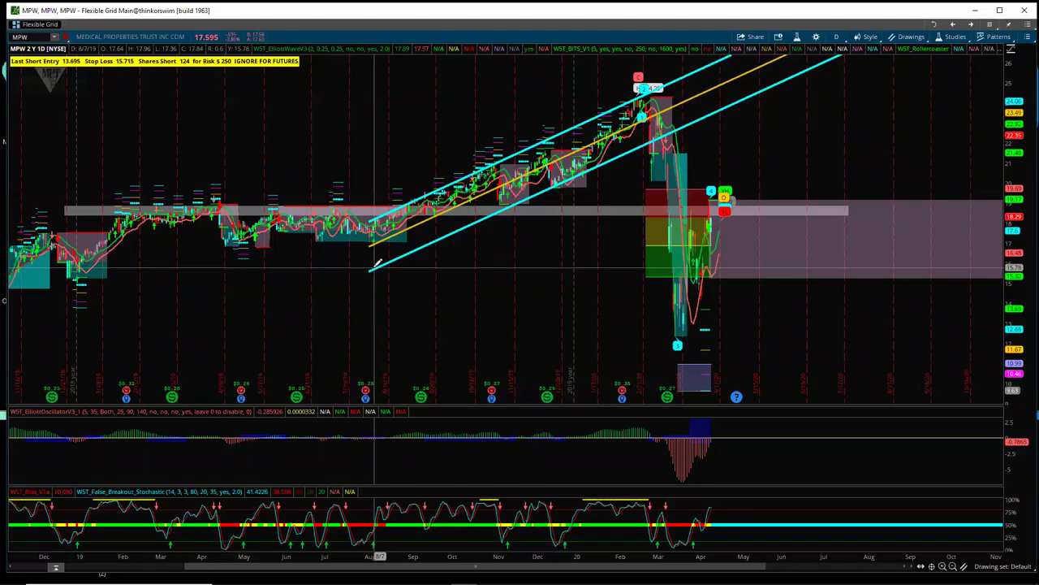
{"action": "left_click", "coordinate": [377, 263]}
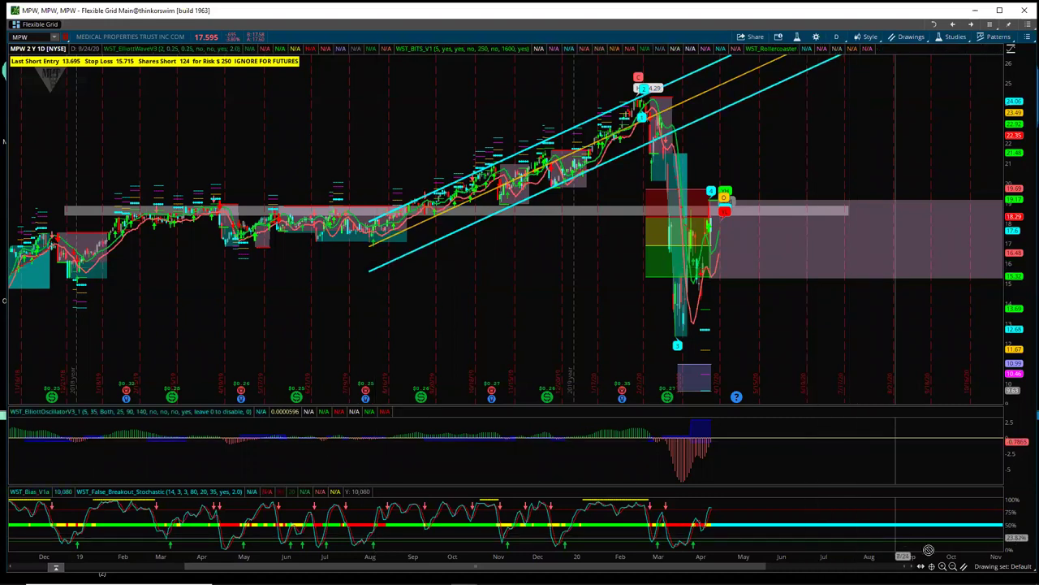
Step: Draw a thin rectangle zone at MPW's February high, about $24.2 to $24.4, extending from early January to early August 2020
{"action": "left_click", "coordinate": [964, 566]}
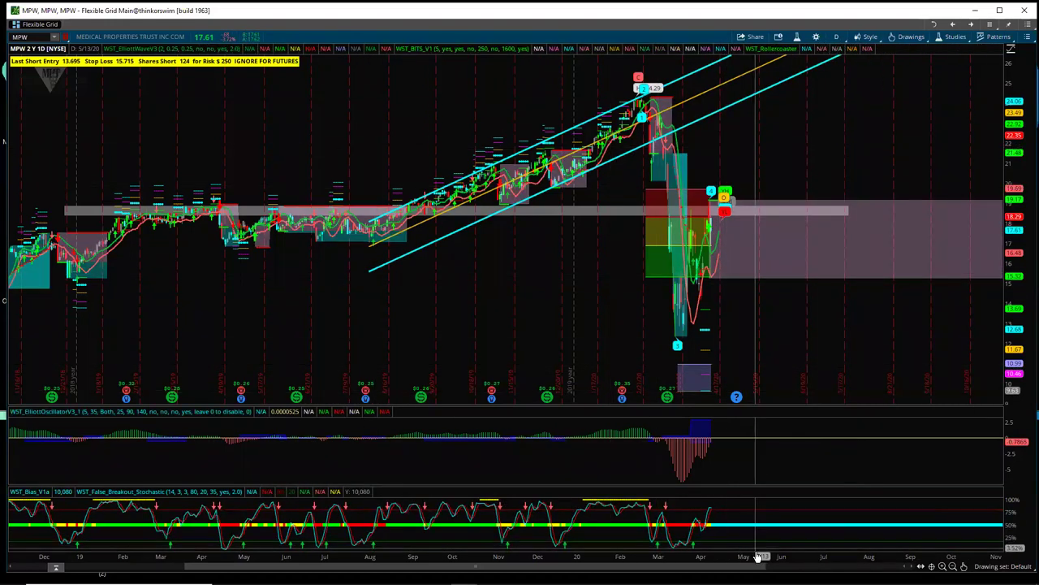
{"action": "left_click_drag", "start_coordinate": [722, 553], "coordinate": [450, 515]}
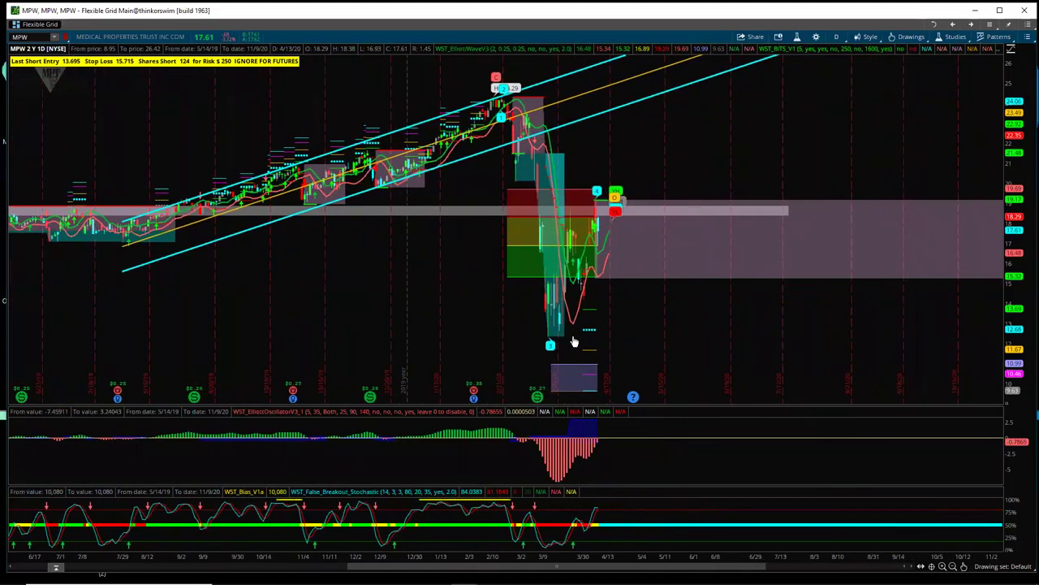
{"action": "left_click_drag", "start_coordinate": [711, 403], "coordinate": [846, 212]}
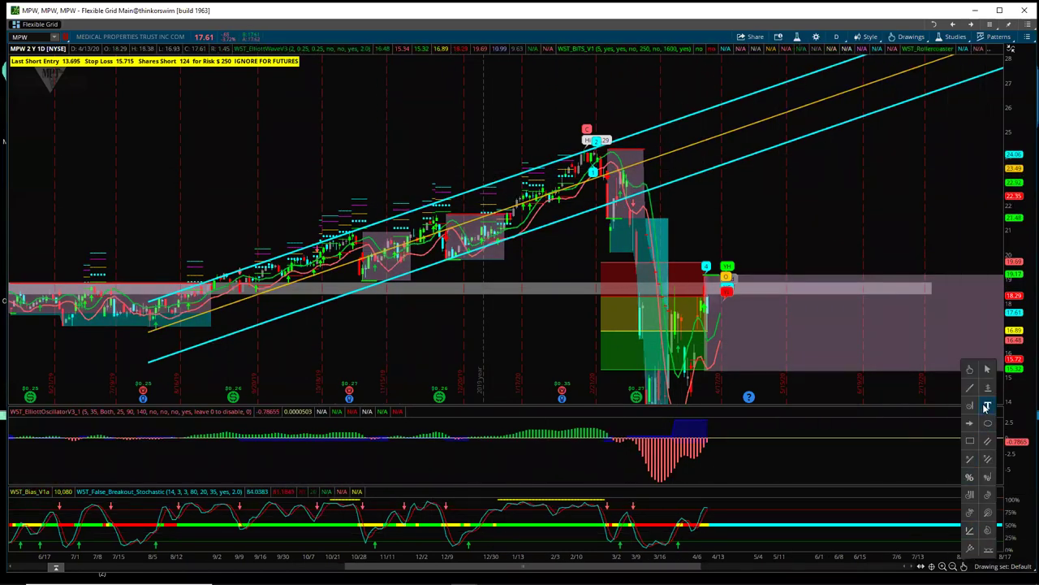
{"action": "left_click", "coordinate": [970, 441]}
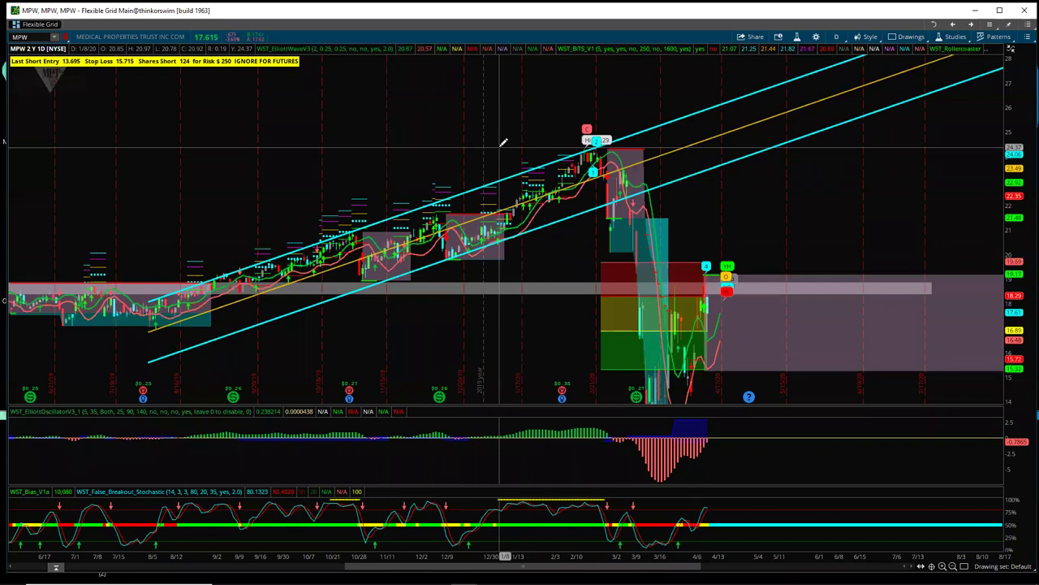
{"action": "mouse_move", "coordinate": [500, 148]}
{"action": "left_mouse_down"}
{"action": "mouse_move", "coordinate": [788, 159]}
{"action": "mouse_move", "coordinate": [967, 151]}
{"action": "left_mouse_up"}
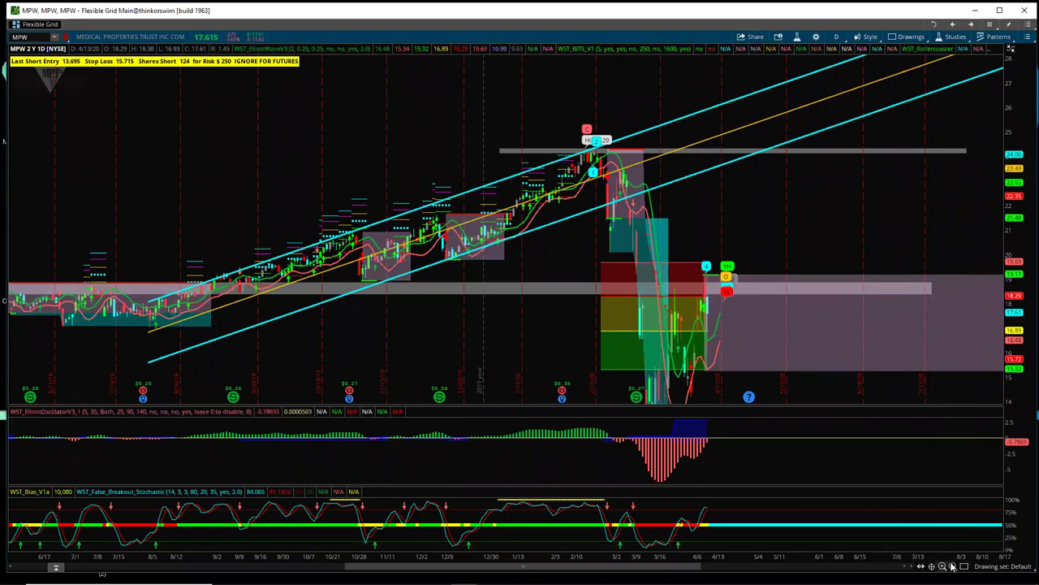
Step: Draw a Fibonacci extension on MPW from the low to the high of the April box, with its 0% level at $19.16
{"action": "left_click", "coordinate": [965, 566]}
{"action": "left_click", "coordinate": [972, 371]}
{"action": "left_click_drag", "start_coordinate": [891, 387], "coordinate": [874, 389]}
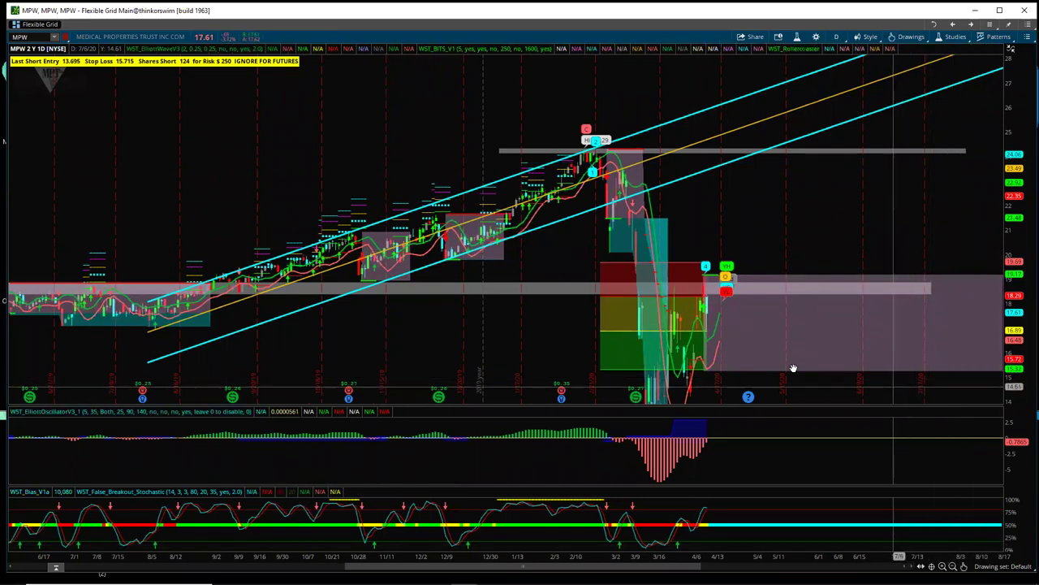
{"action": "scroll", "coordinate": [680, 294], "scroll_direction": "down", "scroll_amount": 7}
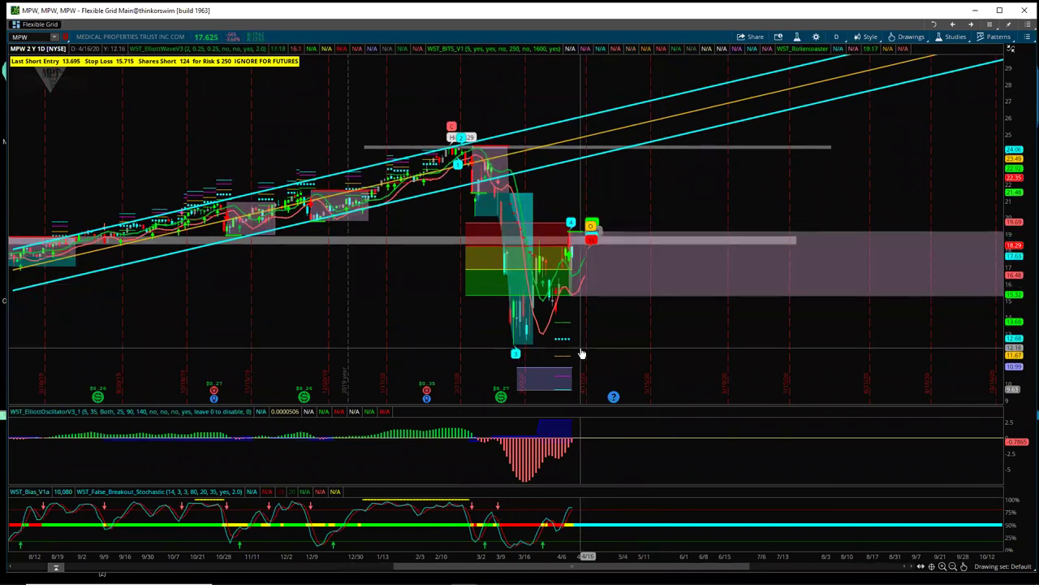
{"action": "scroll", "coordinate": [749, 360], "scroll_direction": "up", "scroll_amount": 6}
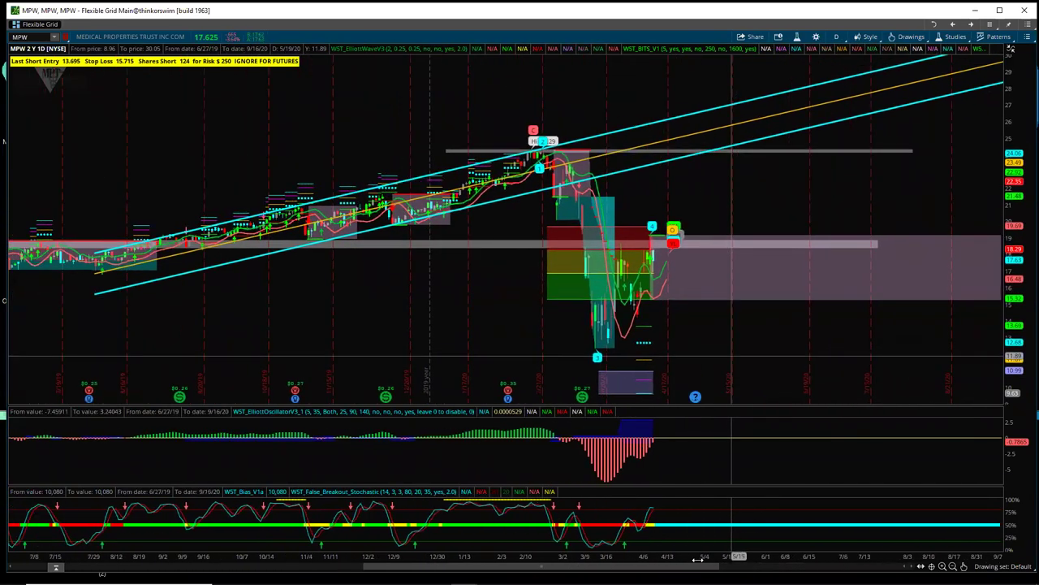
{"action": "scroll", "coordinate": [602, 276], "scroll_direction": "down", "scroll_amount": 9}
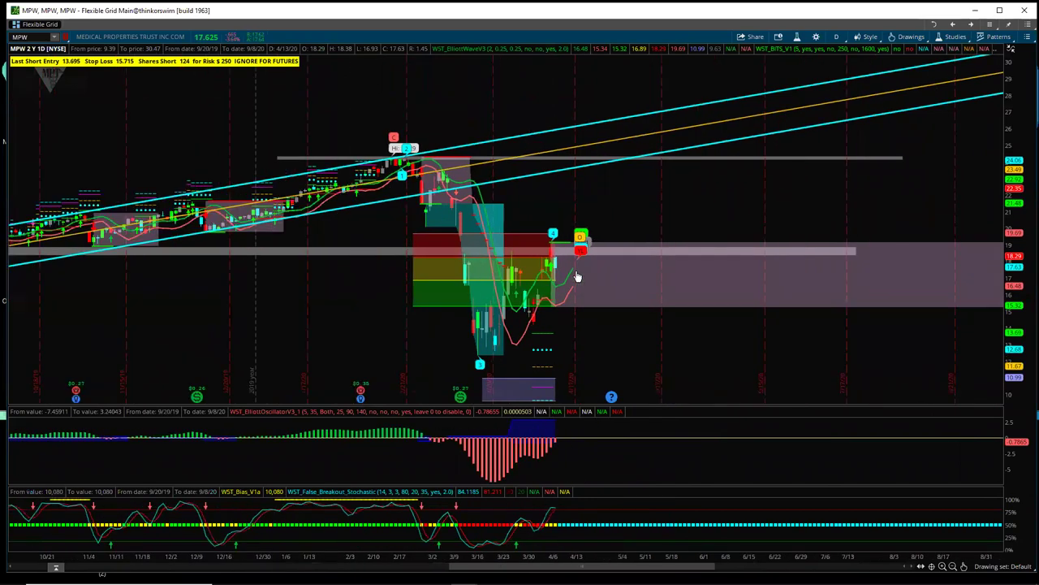
{"action": "left_click_drag", "start_coordinate": [627, 309], "coordinate": [706, 330]}
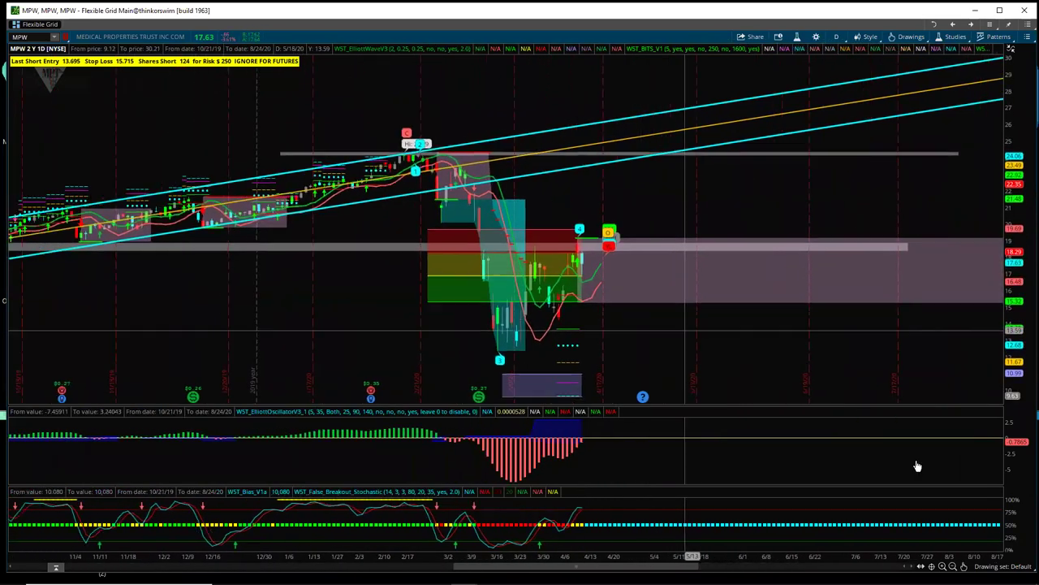
{"action": "scroll", "coordinate": [958, 562], "scroll_direction": "up", "scroll_amount": 2}
{"action": "mouse_move", "coordinate": [989, 460]}
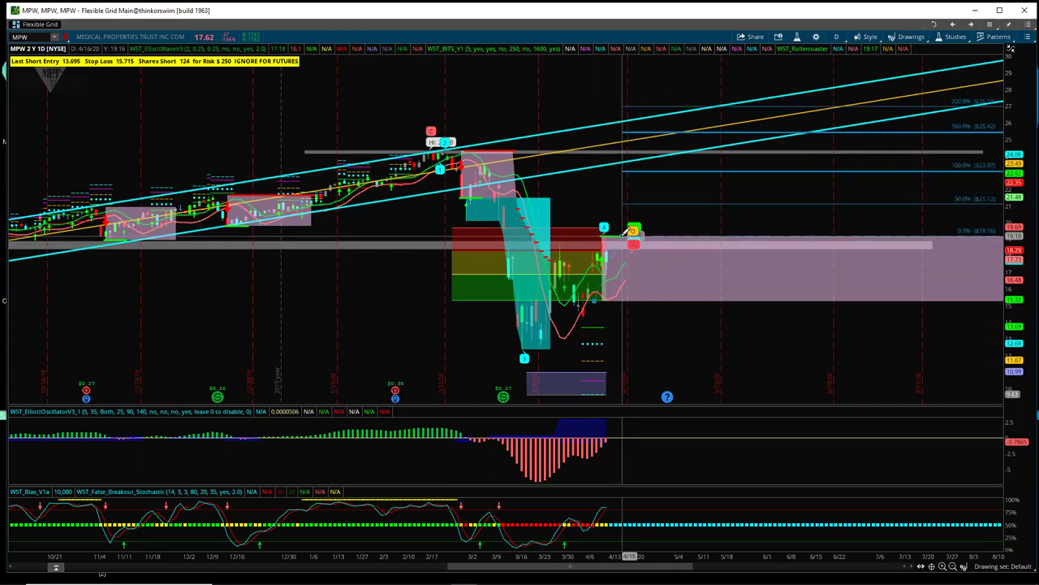
Step: Compare MPW's Fibonacci targets with the February-high zone and the rising channel, and examine the recent price action around the lower zone
{"action": "left_click_drag", "start_coordinate": [1024, 328], "coordinate": [1024, 211]}
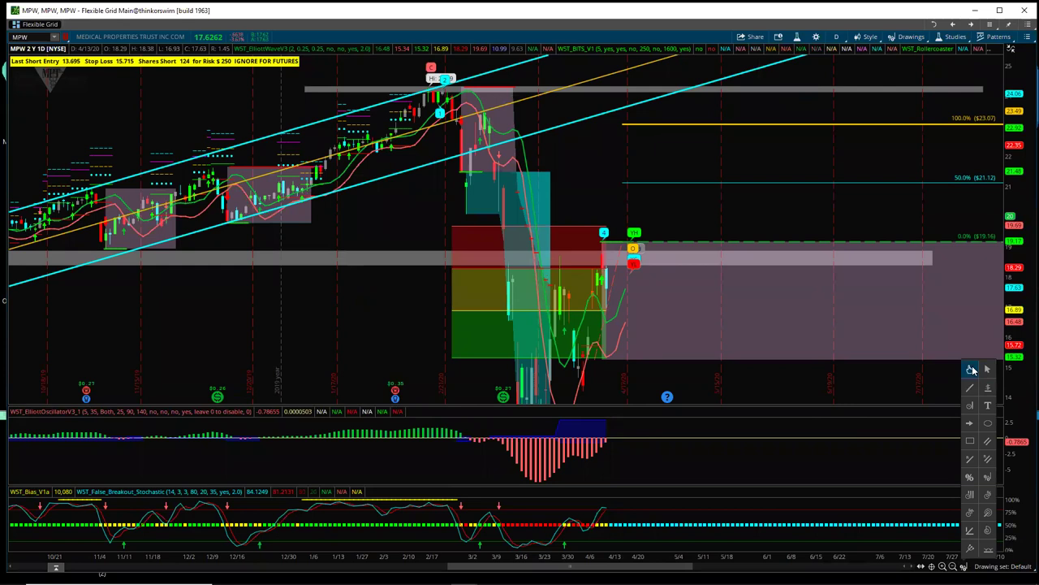
{"action": "left_click", "coordinate": [972, 371]}
{"action": "left_click_drag", "start_coordinate": [820, 152], "coordinate": [809, 202]}
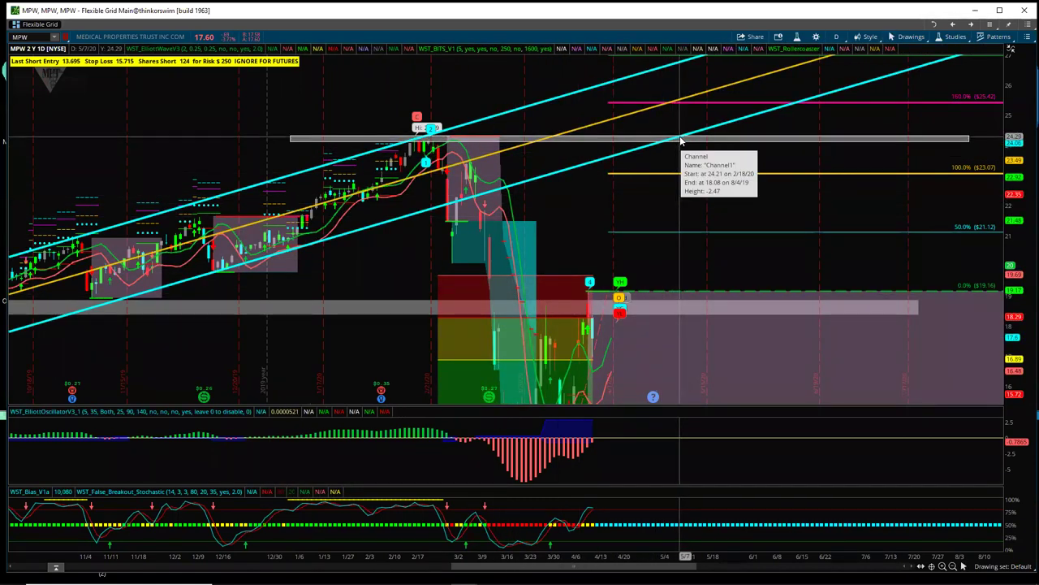
{"action": "mouse_move", "coordinate": [692, 265]}
{"action": "left_mouse_down"}
{"action": "mouse_move", "coordinate": [693, 230]}
{"action": "mouse_move", "coordinate": [699, 258]}
{"action": "left_mouse_up"}
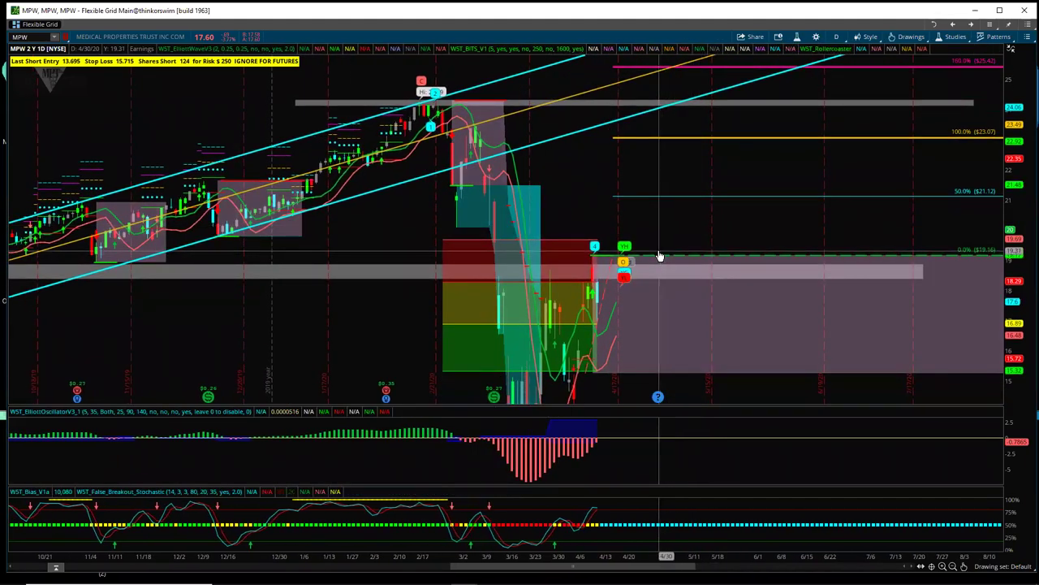
{"action": "left_click_drag", "start_coordinate": [705, 229], "coordinate": [819, 216]}
{"action": "left_click_drag", "start_coordinate": [804, 557], "coordinate": [649, 557]}
{"action": "left_click_drag", "start_coordinate": [1011, 214], "coordinate": [1010, 305]}
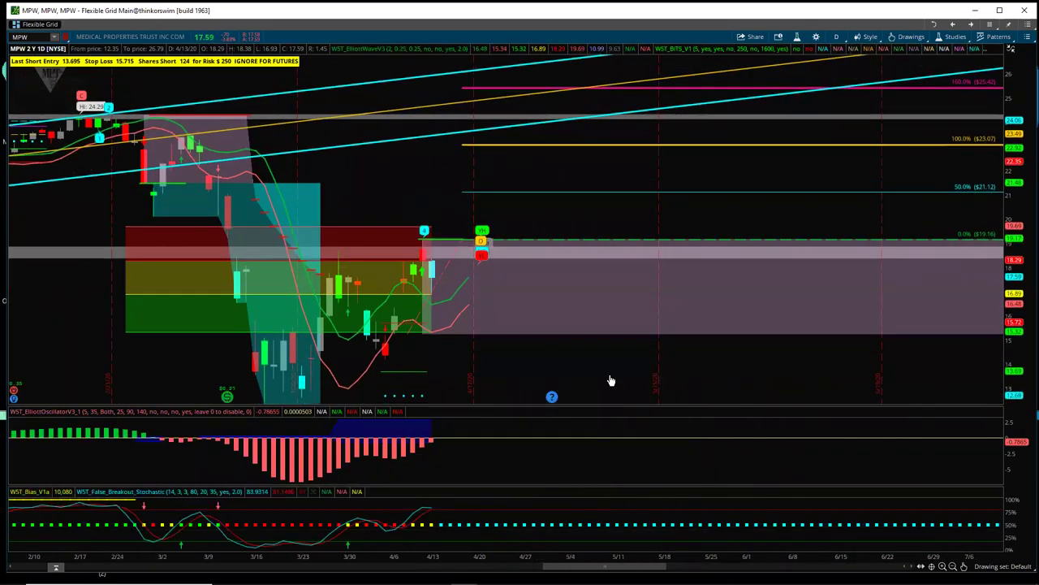
{"action": "left_click_drag", "start_coordinate": [557, 328], "coordinate": [601, 374]}
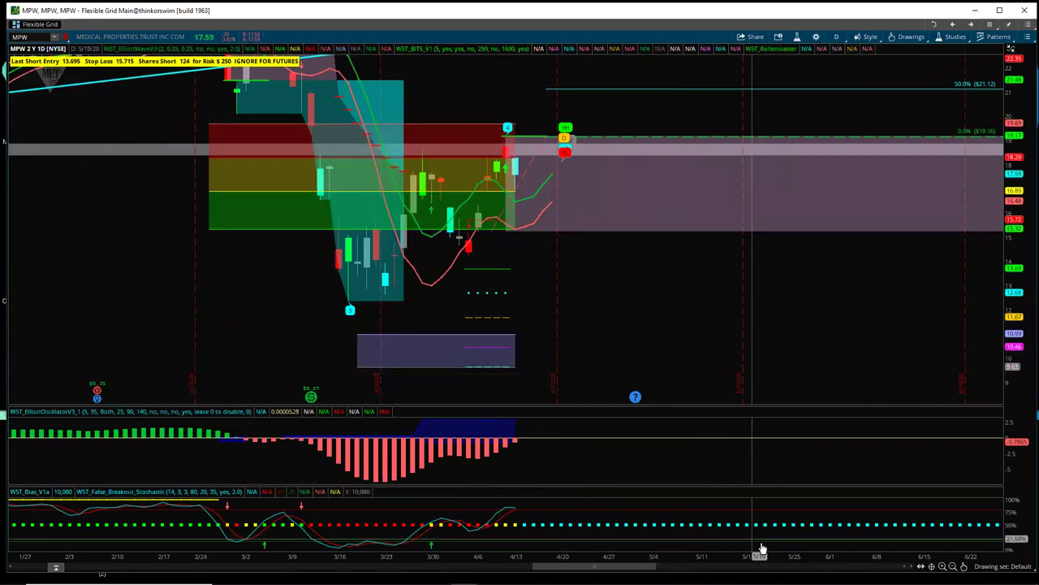
Step: Draw a regression channel on MPW spanning the mid-March low to the early-April high, extended in both directions
{"action": "mouse_move", "coordinate": [965, 566]}
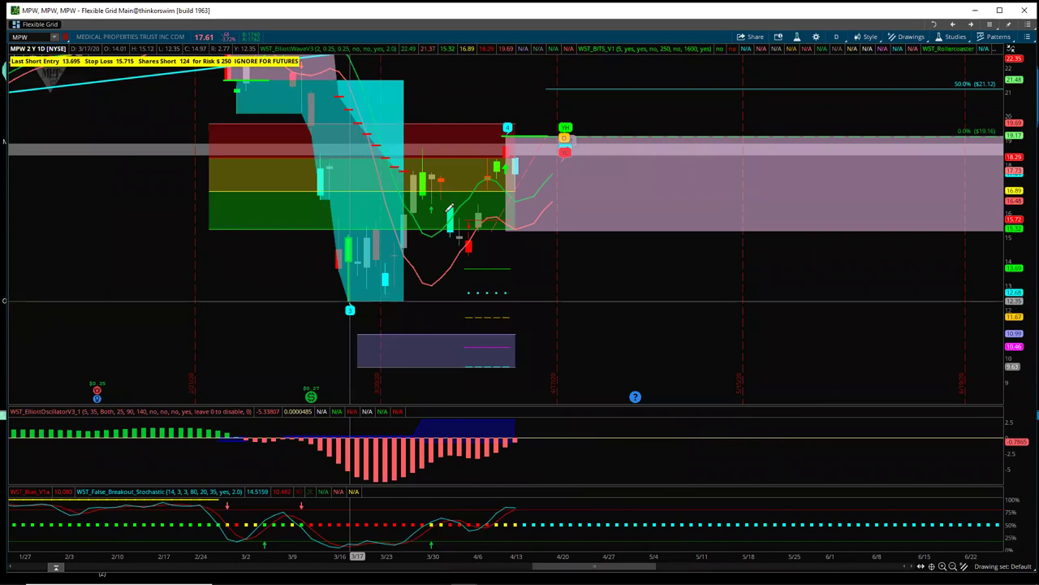
{"action": "left_click_drag", "start_coordinate": [1013, 134], "coordinate": [1028, 316]}
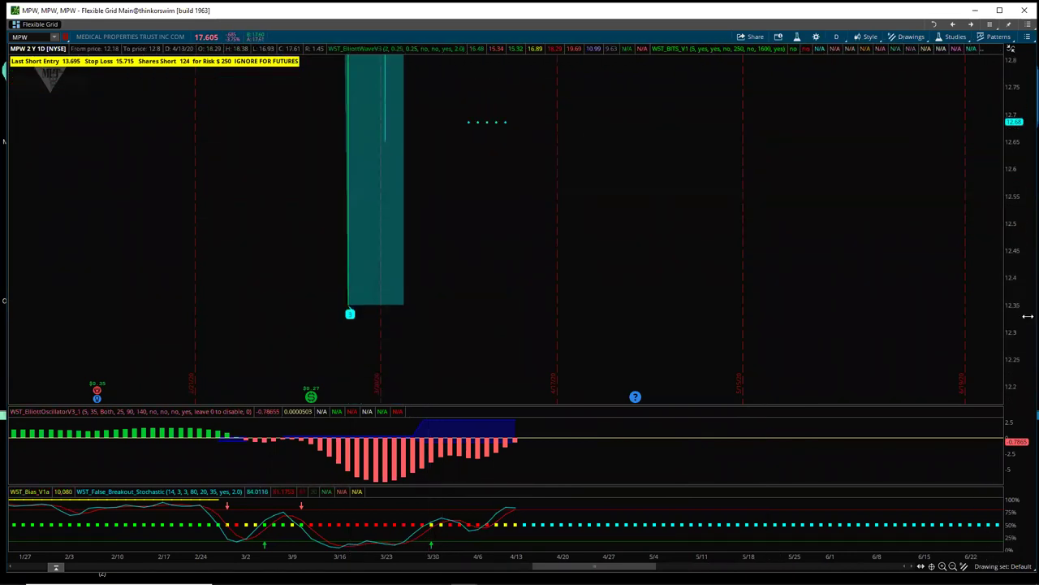
{"action": "double_click", "coordinate": [1017, 252]}
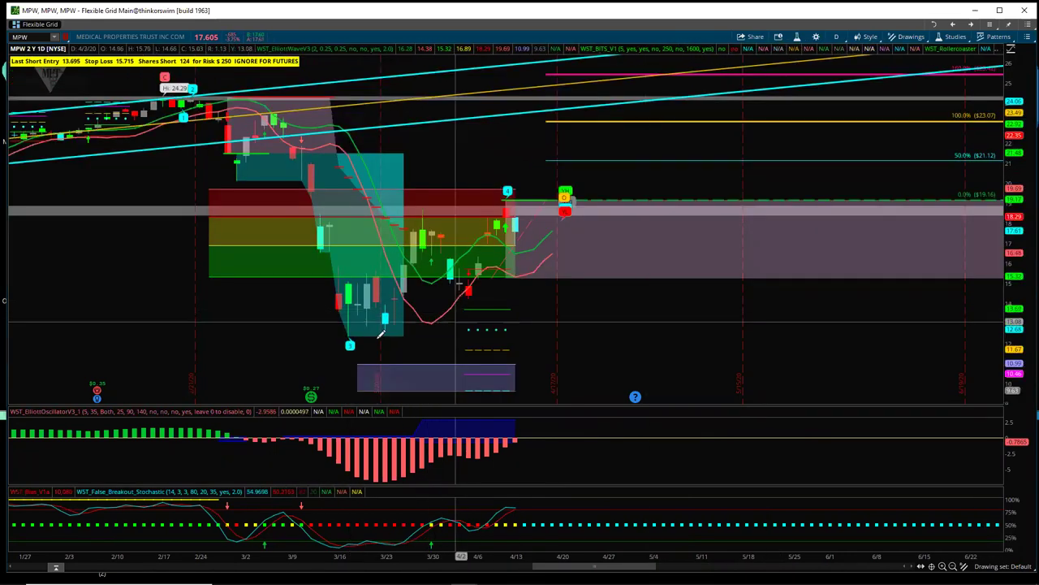
{"action": "mouse_move", "coordinate": [352, 331]}
{"action": "left_mouse_down"}
{"action": "mouse_move", "coordinate": [476, 209]}
{"action": "mouse_move", "coordinate": [507, 192]}
{"action": "left_mouse_up"}
{"action": "left_click", "coordinate": [508, 199]}
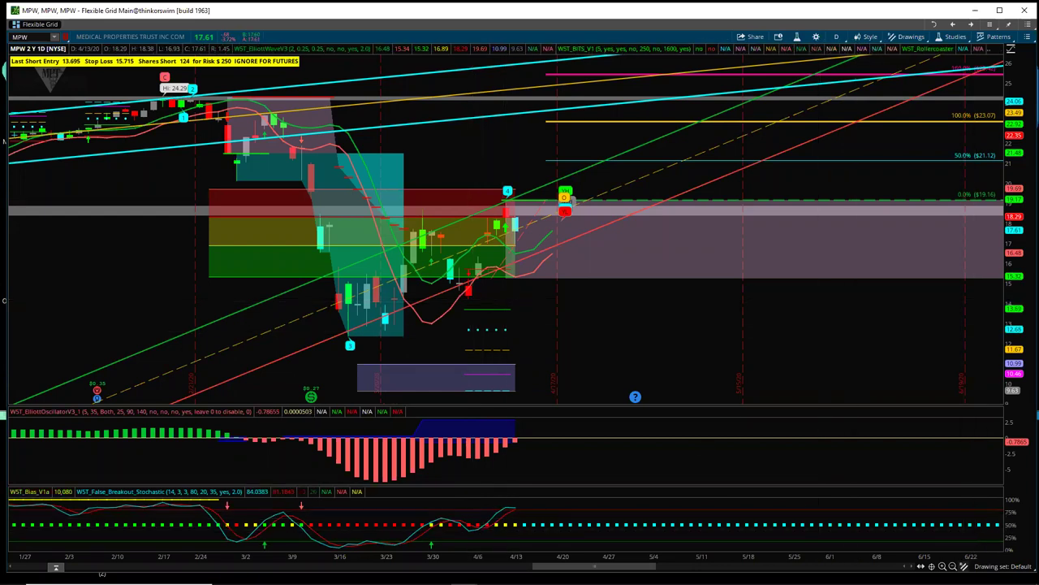
Step: Remove the regression channel that spans the mid-March low to the early-April high on MPW
{"action": "mouse_move", "coordinate": [982, 499]}
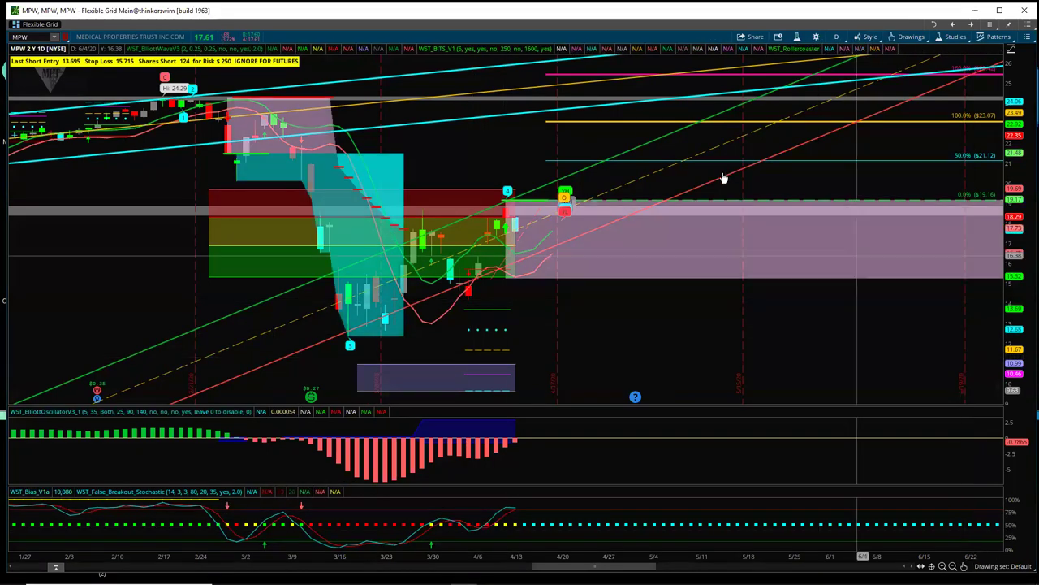
{"action": "right_click", "coordinate": [731, 175]}
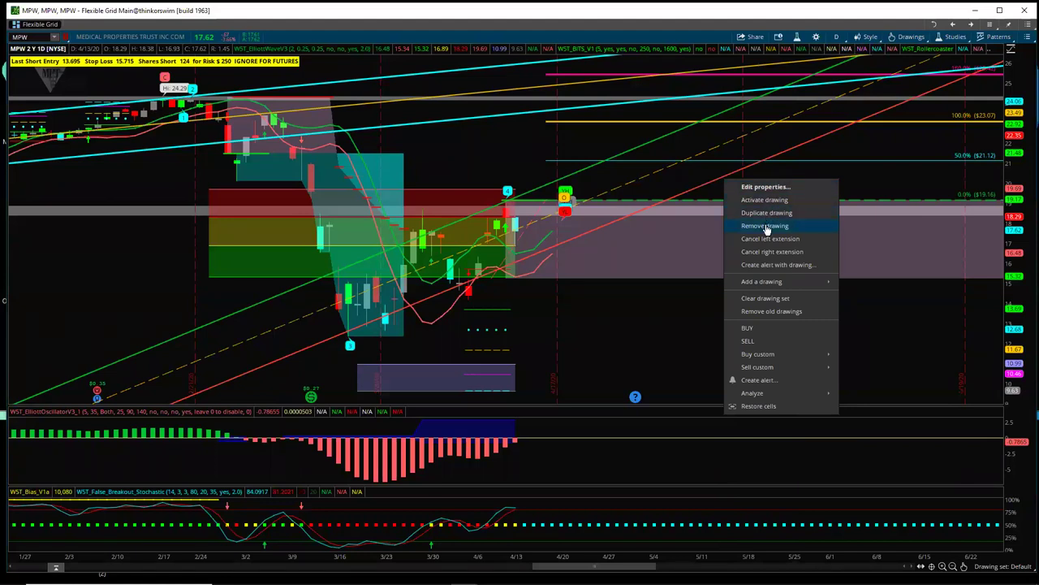
{"action": "left_click", "coordinate": [767, 227]}
Step: Draw two dashed trendlines on MPW: from the February high down to the mid-March low, then up to about $24 in late April
{"action": "left_click_drag", "start_coordinate": [1022, 338], "coordinate": [1002, 311]}
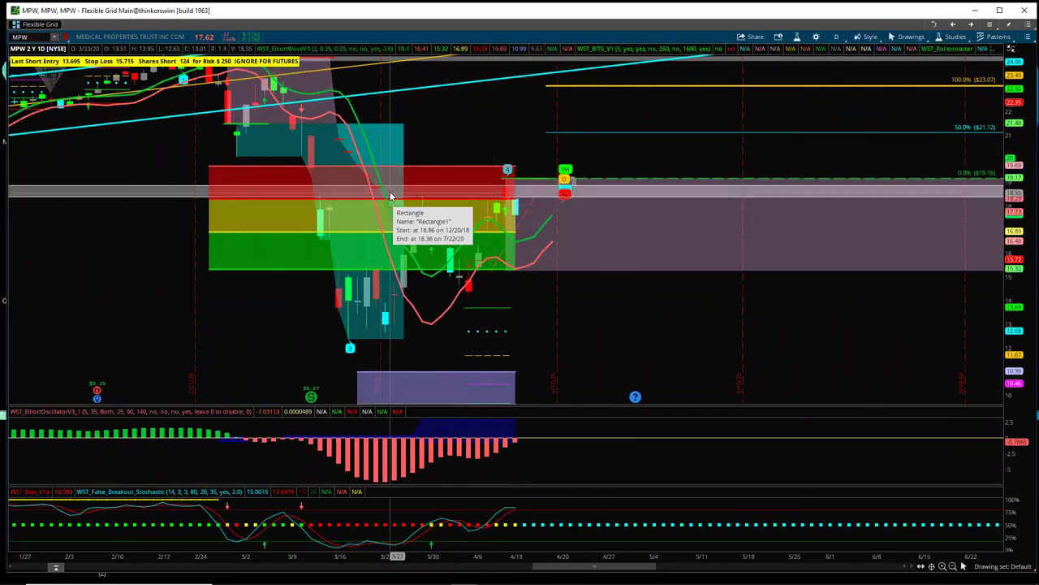
{"action": "left_click_drag", "start_coordinate": [561, 304], "coordinate": [576, 320]}
{"action": "left_click_drag", "start_coordinate": [289, 161], "coordinate": [329, 184]}
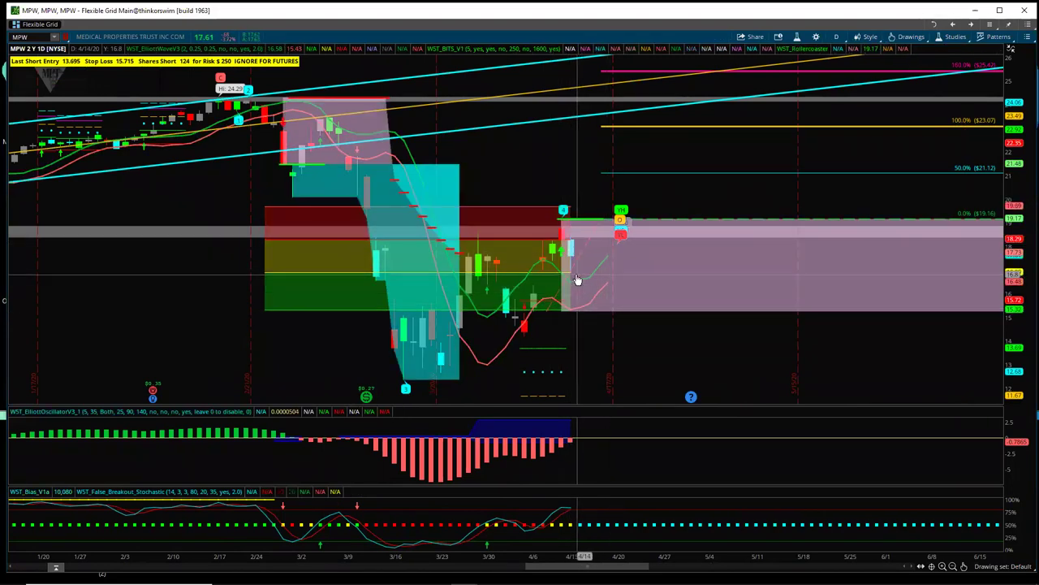
{"action": "left_click_drag", "start_coordinate": [650, 209], "coordinate": [586, 221]}
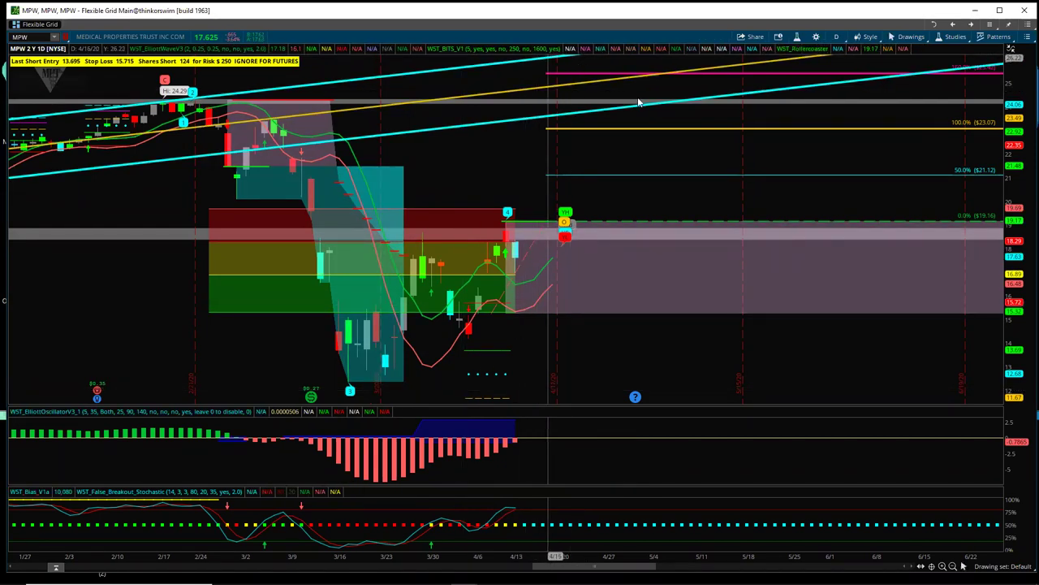
{"action": "left_click_drag", "start_coordinate": [561, 197], "coordinate": [673, 203]}
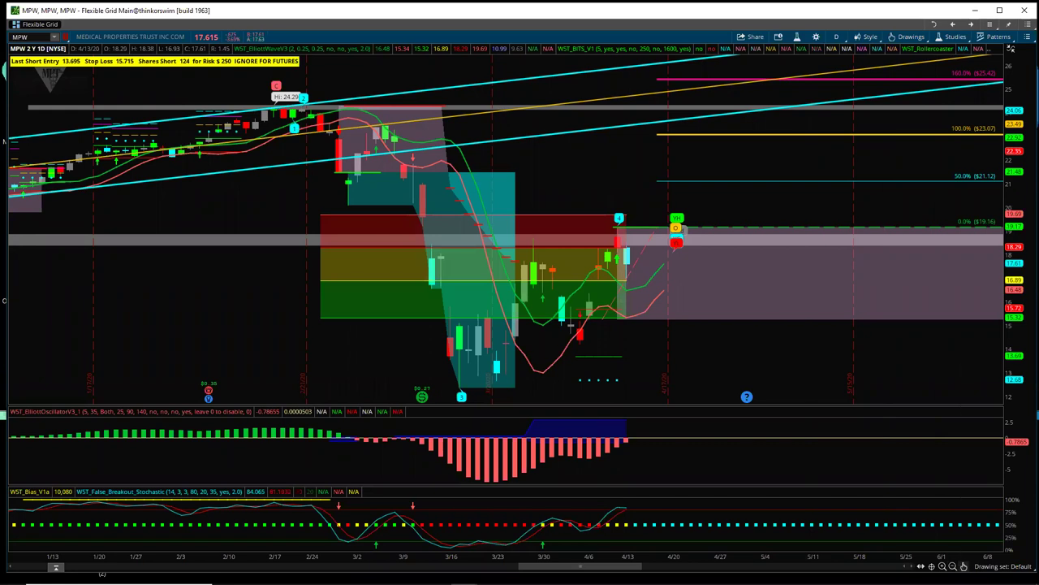
{"action": "mouse_move", "coordinate": [995, 456]}
{"action": "left_click", "coordinate": [969, 390]}
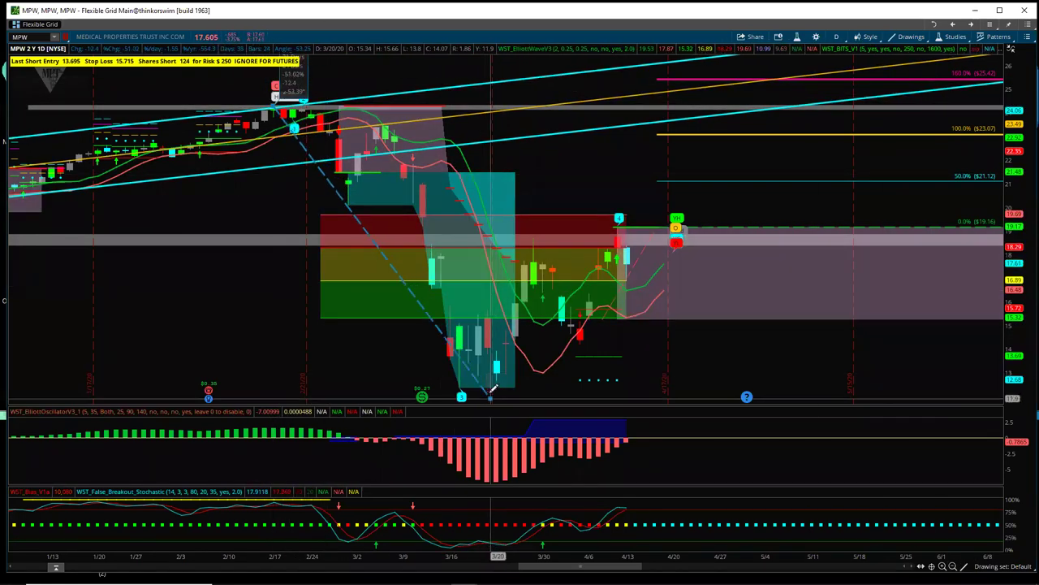
{"action": "mouse_move", "coordinate": [467, 379]}
{"action": "left_mouse_down"}
{"action": "mouse_move", "coordinate": [691, 168]}
{"action": "mouse_move", "coordinate": [726, 103]}
{"action": "mouse_move", "coordinate": [716, 108]}
{"action": "left_mouse_up"}
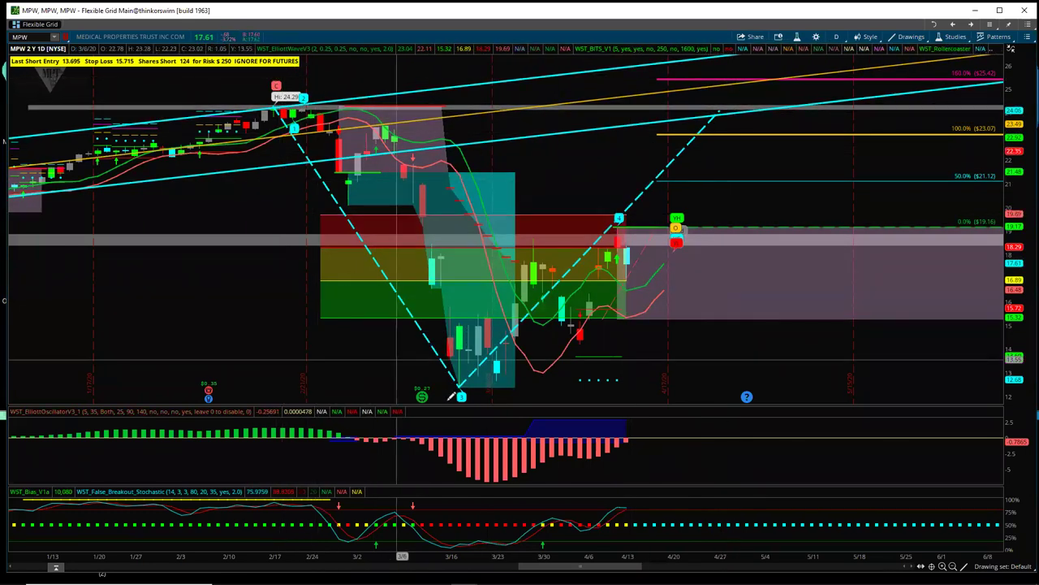
{"action": "mouse_move", "coordinate": [716, 112]}
{"action": "left_click_drag", "start_coordinate": [725, 108], "coordinate": [719, 110]}
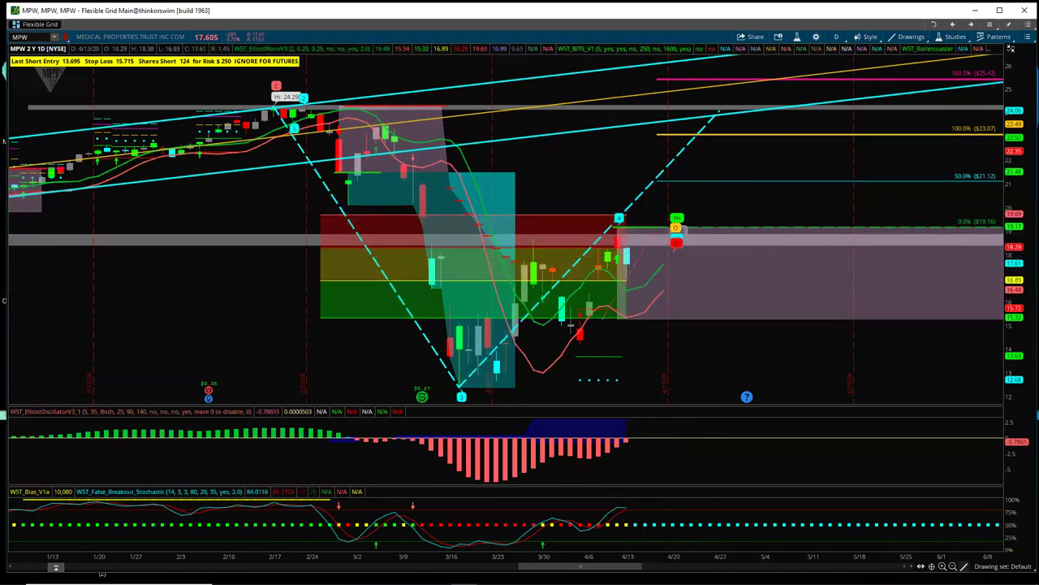
{"action": "left_click", "coordinate": [964, 566]}
{"action": "left_click", "coordinate": [968, 370]}
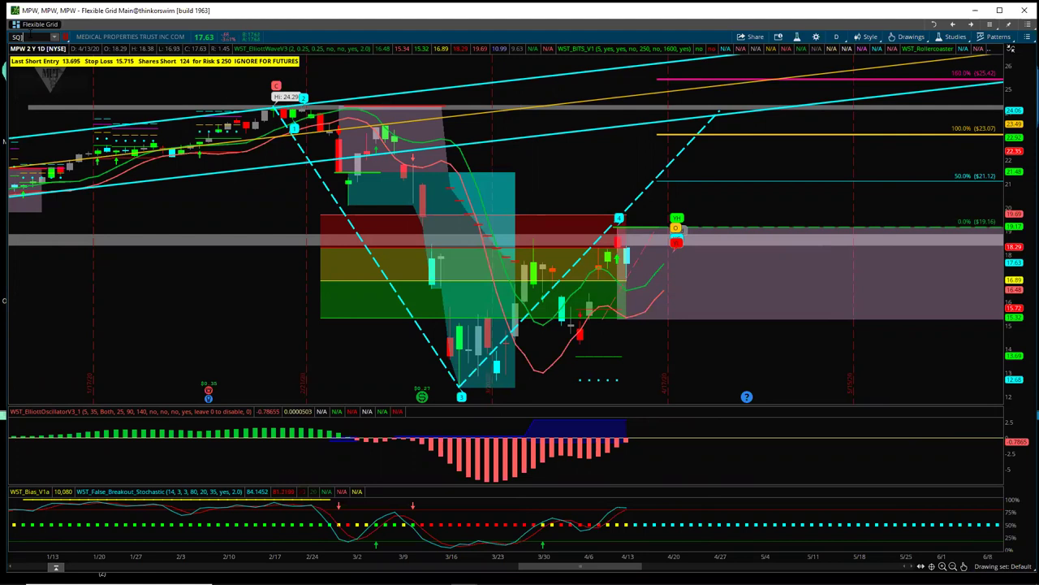
Step: Load the SQ chart and remove its horizontal price level at $63.9
{"action": "key", "text": "Return"}
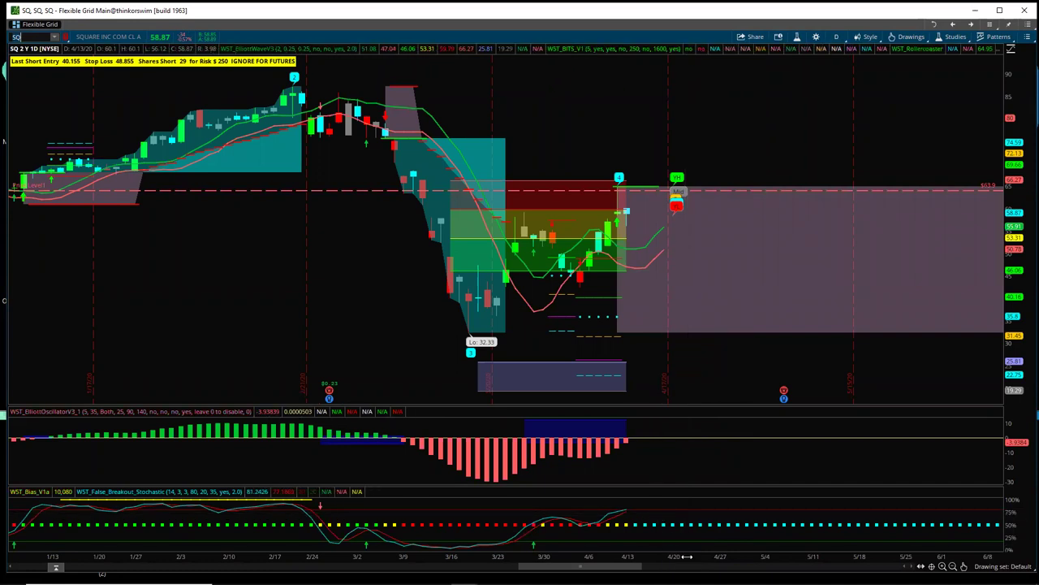
{"action": "left_click_drag", "start_coordinate": [685, 557], "coordinate": [640, 551]}
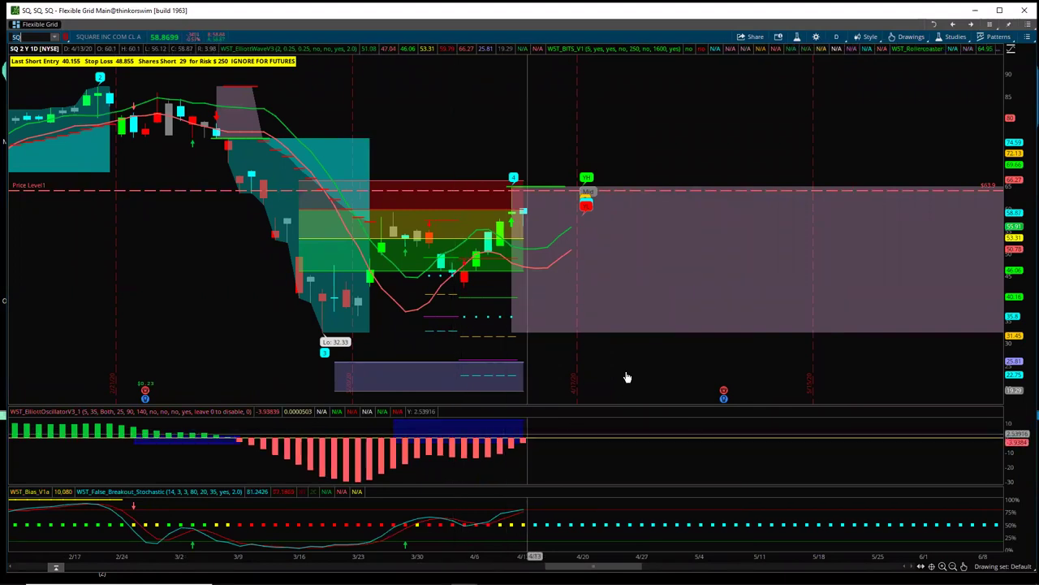
{"action": "left_click_drag", "start_coordinate": [633, 357], "coordinate": [742, 364]}
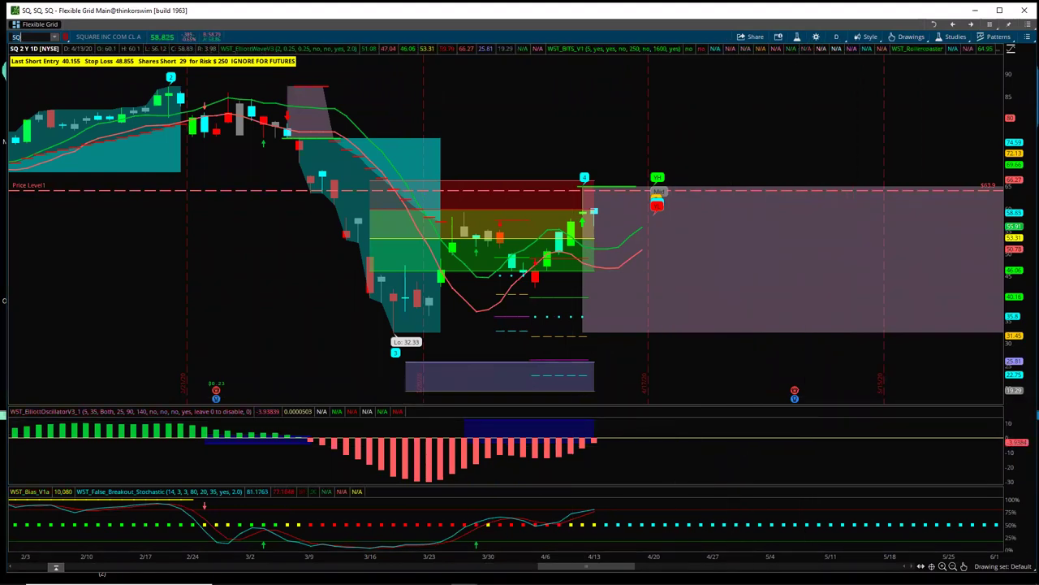
{"action": "left_click_drag", "start_coordinate": [551, 555], "coordinate": [763, 536]}
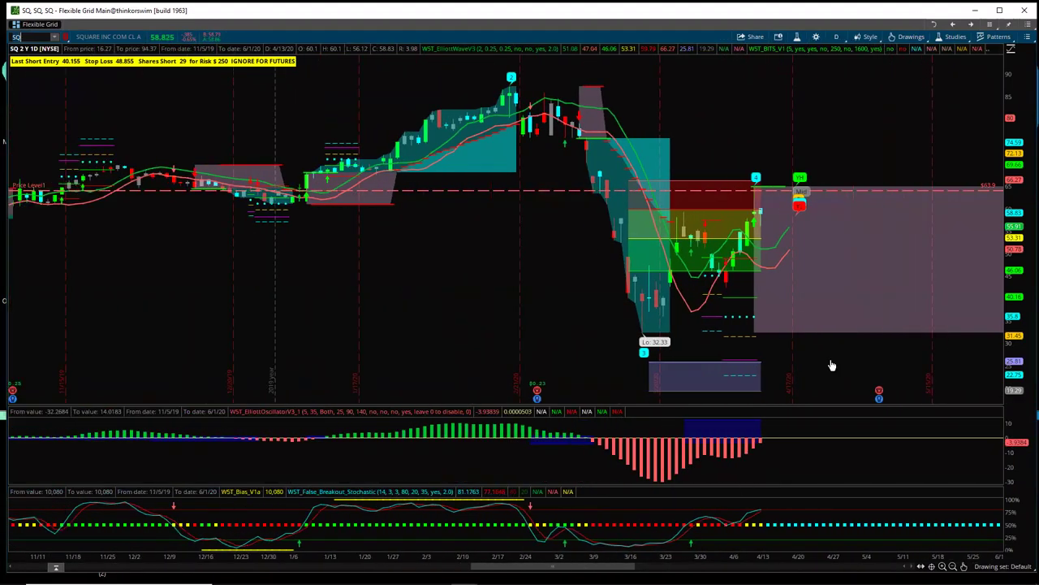
{"action": "left_click_drag", "start_coordinate": [1016, 154], "coordinate": [768, 371]}
{"action": "left_click_drag", "start_coordinate": [719, 284], "coordinate": [564, 336]}
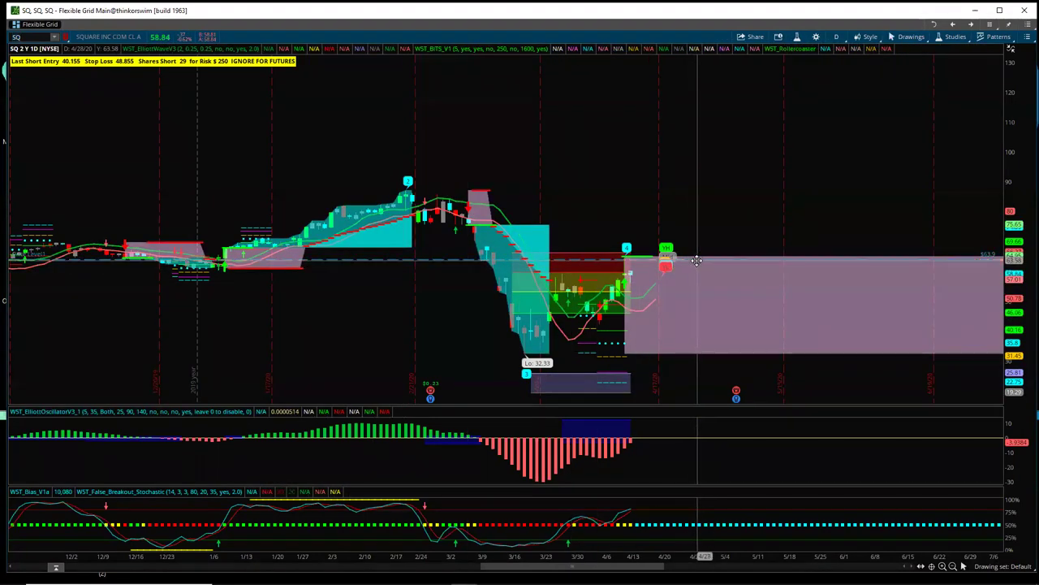
{"action": "right_click", "coordinate": [698, 262]}
{"action": "left_click", "coordinate": [740, 310]}
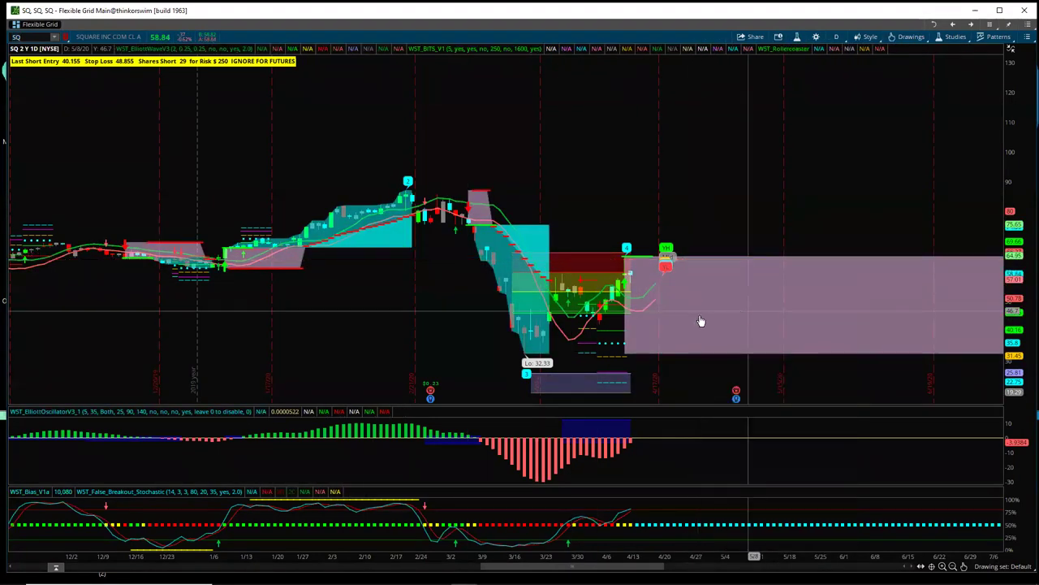
Step: Draw a thin rectangle zone on SQ at about $83, extending from mid-January 2019 to late May 2020
{"action": "left_click_drag", "start_coordinate": [421, 556], "coordinate": [995, 528]}
{"action": "left_click_drag", "start_coordinate": [389, 348], "coordinate": [540, 361]}
{"action": "left_click_drag", "start_coordinate": [346, 338], "coordinate": [481, 323]}
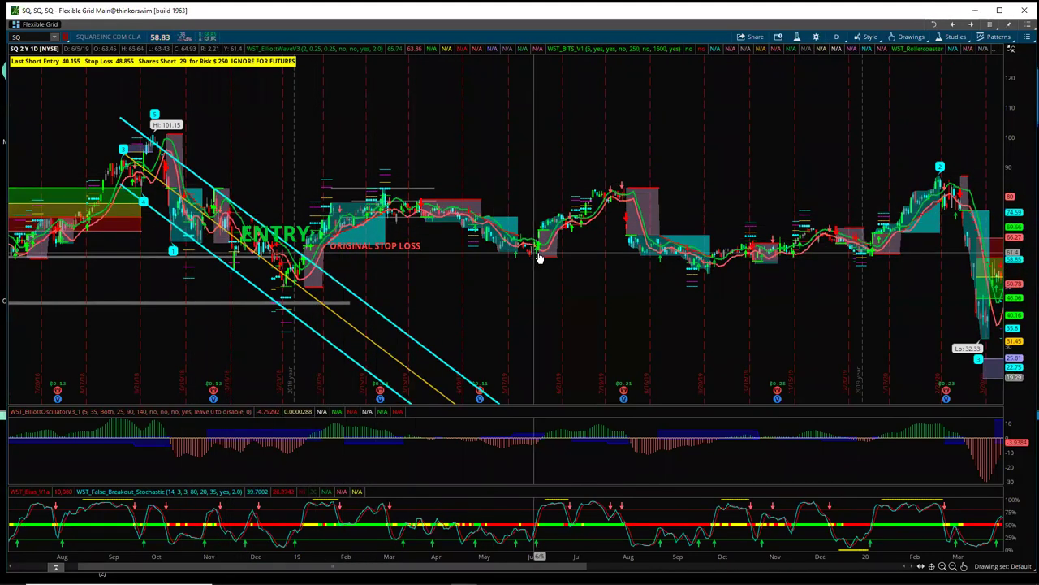
{"action": "left_click_drag", "start_coordinate": [830, 301], "coordinate": [679, 283]}
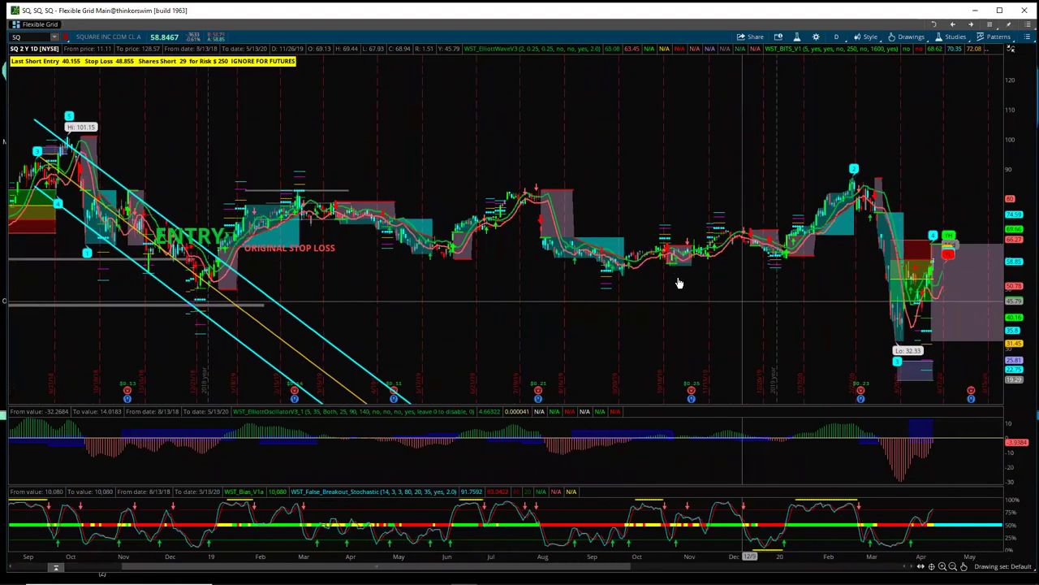
{"action": "scroll", "coordinate": [679, 283], "scroll_direction": "down", "scroll_amount": 1}
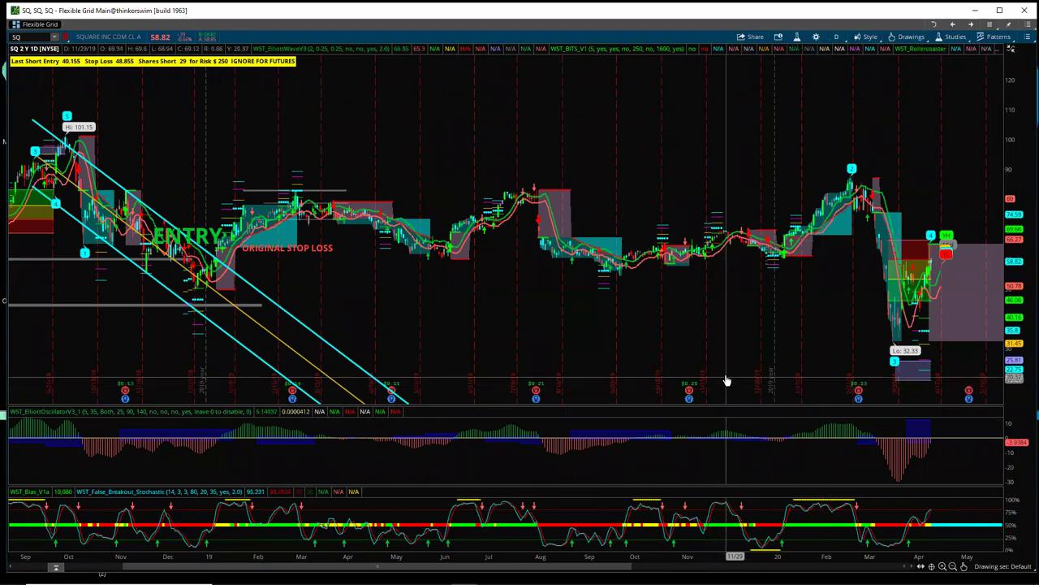
{"action": "left_click", "coordinate": [964, 566]}
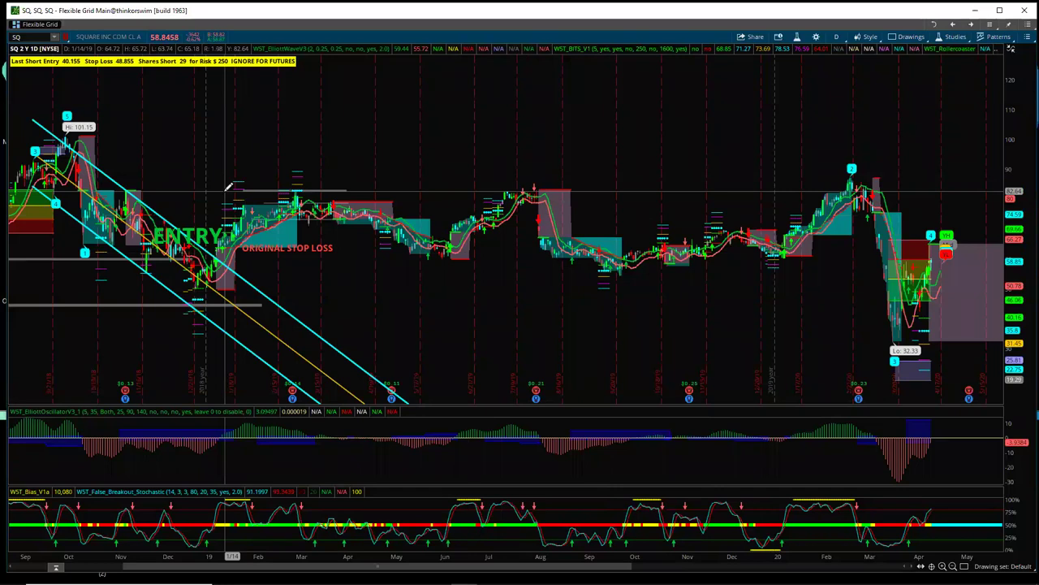
{"action": "left_click_drag", "start_coordinate": [230, 186], "coordinate": [942, 185]}
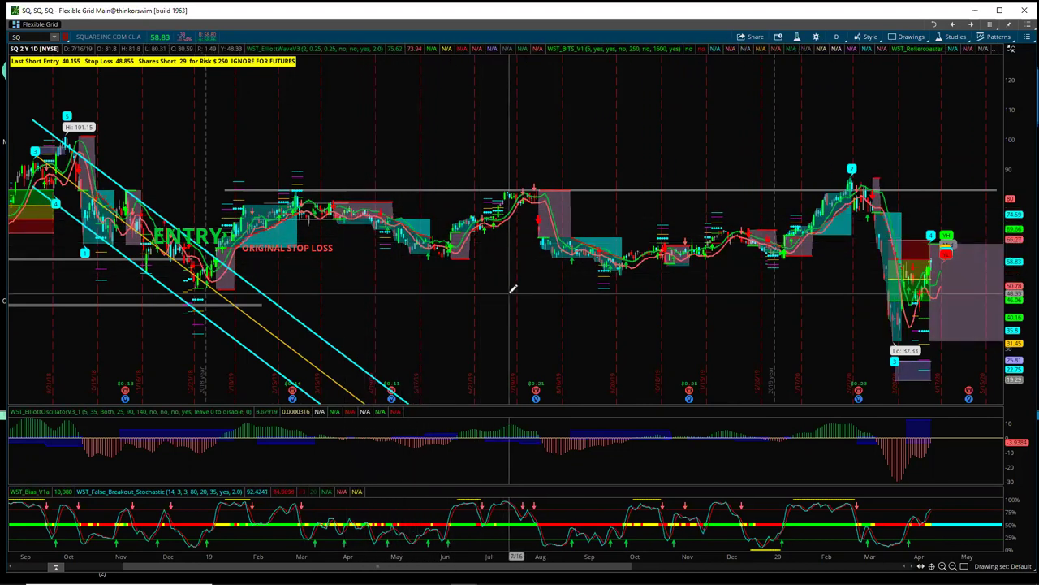
Step: Draw a thin rectangle zone at SQ's 2018 high, about $101, extending from September 2018 to late May 2020
{"action": "left_click", "coordinate": [53, 136]}
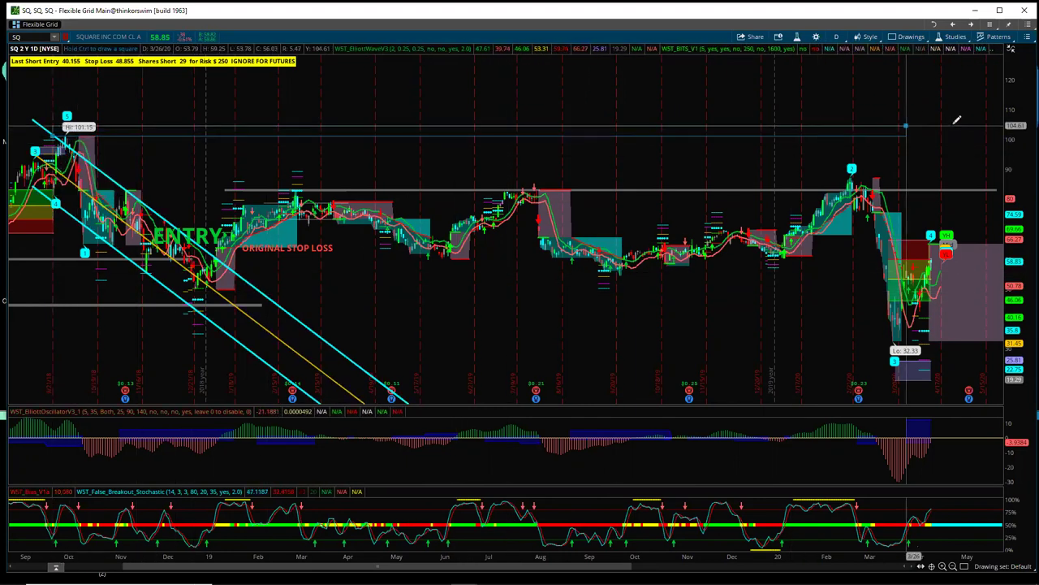
{"action": "left_click", "coordinate": [1004, 134]}
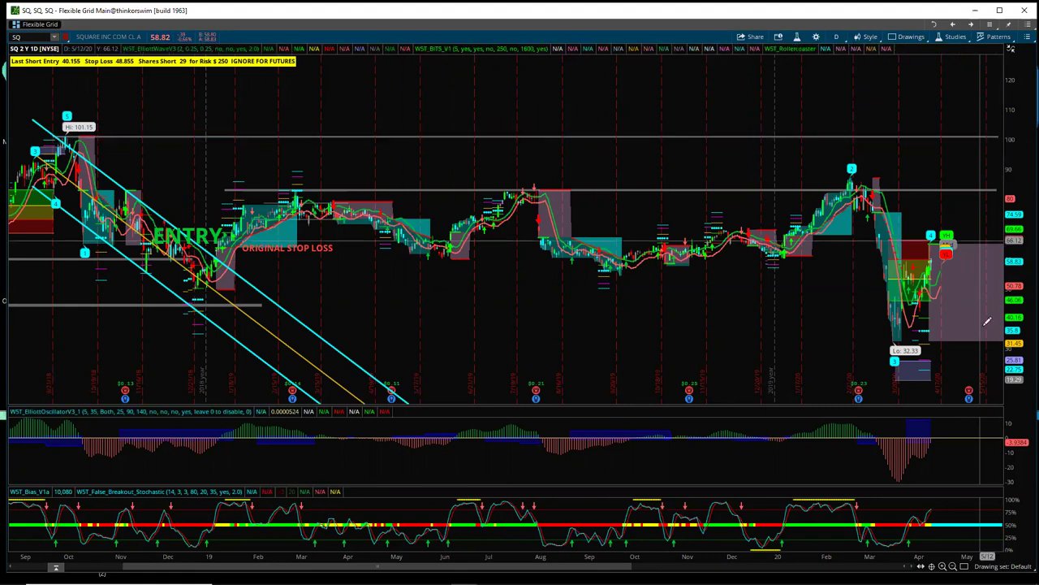
{"action": "mouse_move", "coordinate": [989, 482]}
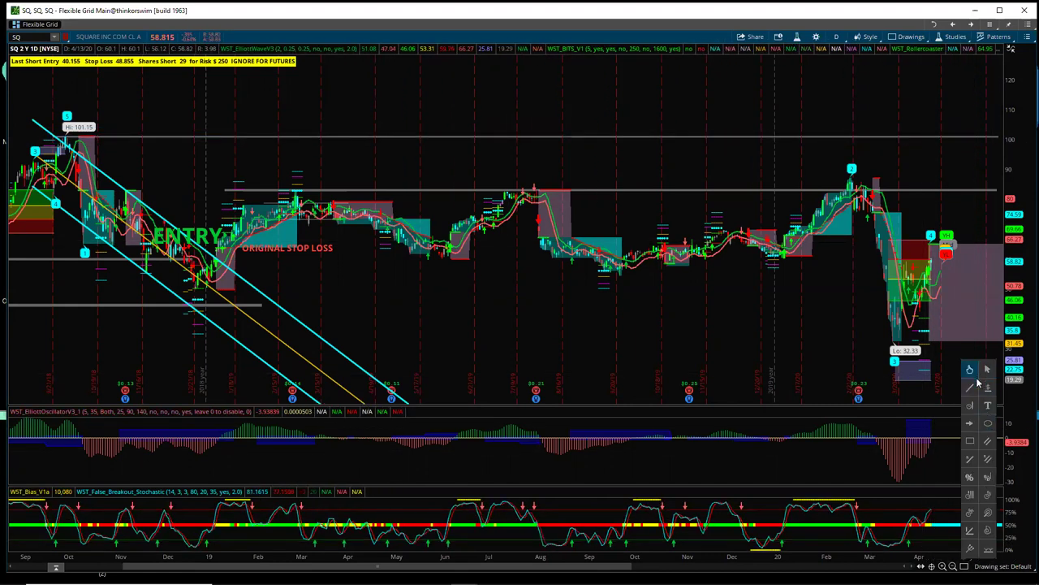
Step: Draw a Fibonacci extension on SQ from the March low at $32.33 to the April high, with its 0% level at $65.11
{"action": "left_click_drag", "start_coordinate": [886, 556], "coordinate": [504, 553]}
{"action": "scroll", "coordinate": [808, 334], "scroll_direction": "up", "scroll_amount": 1}
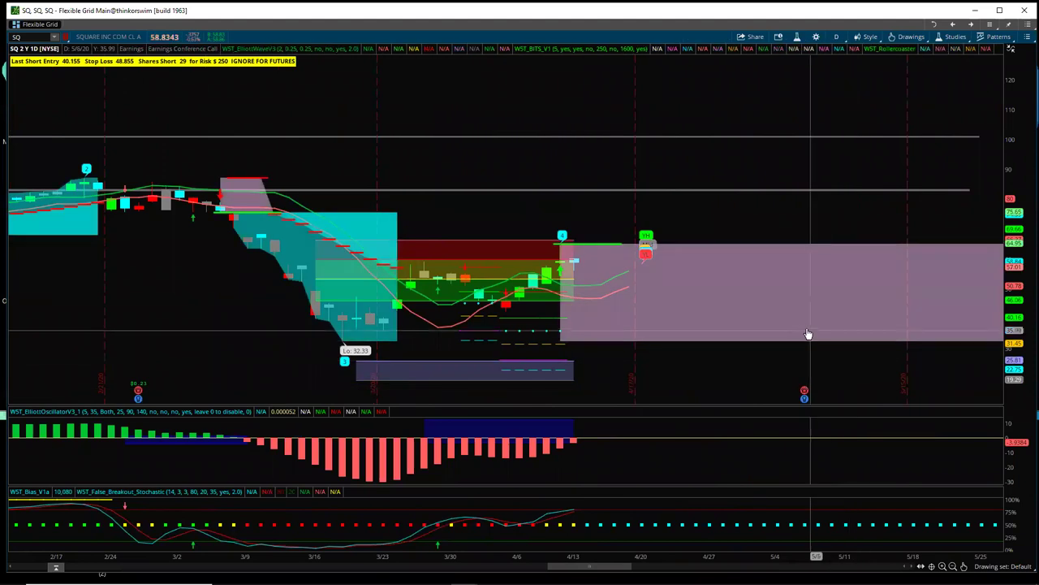
{"action": "left_click_drag", "start_coordinate": [1023, 347], "coordinate": [1023, 268]}
{"action": "left_click_drag", "start_coordinate": [831, 236], "coordinate": [881, 200]}
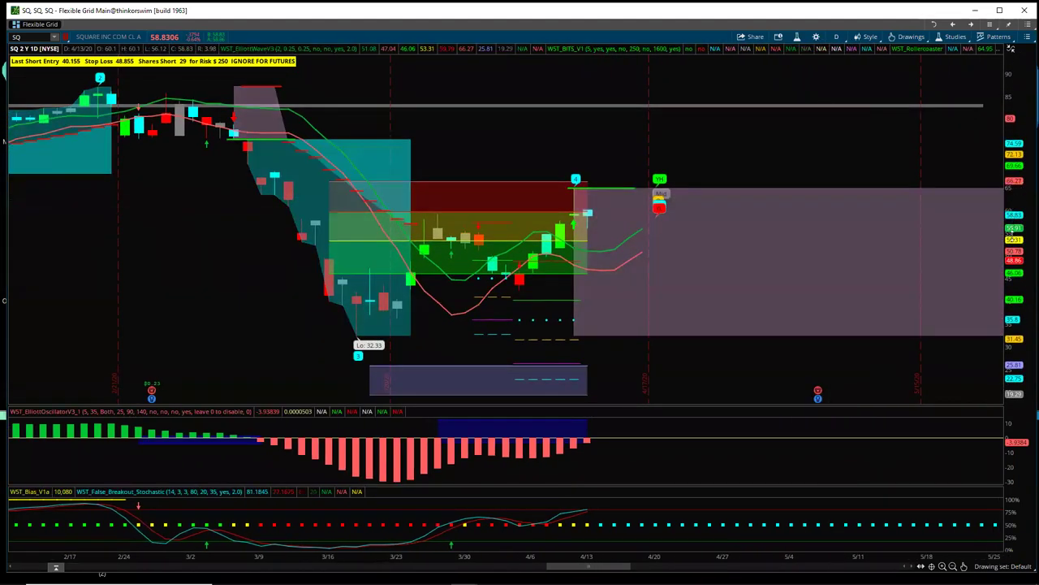
{"action": "left_click_drag", "start_coordinate": [1014, 232], "coordinate": [1014, 317]}
{"action": "left_click", "coordinate": [964, 567]}
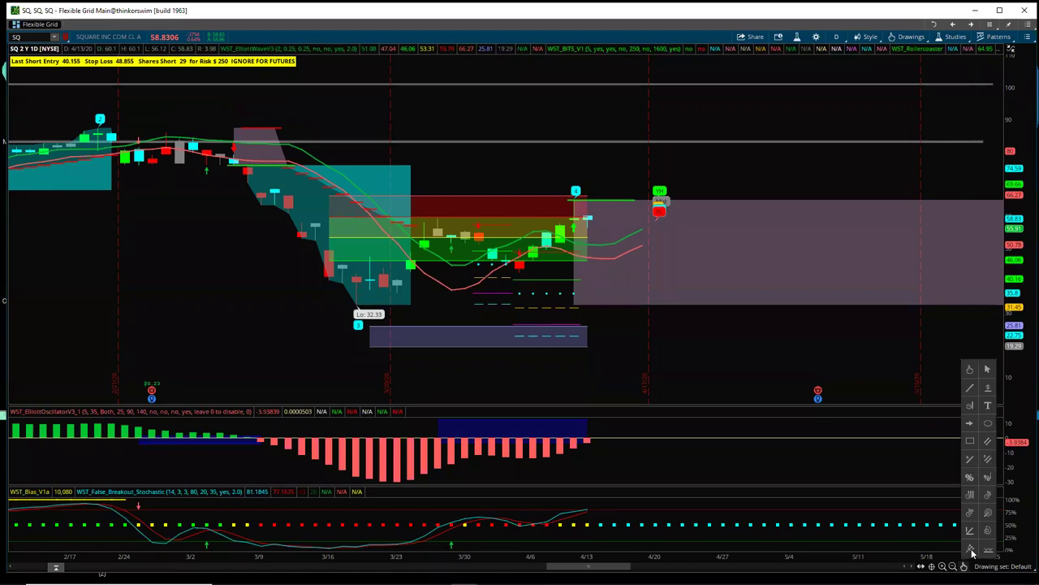
{"action": "left_click", "coordinate": [986, 479]}
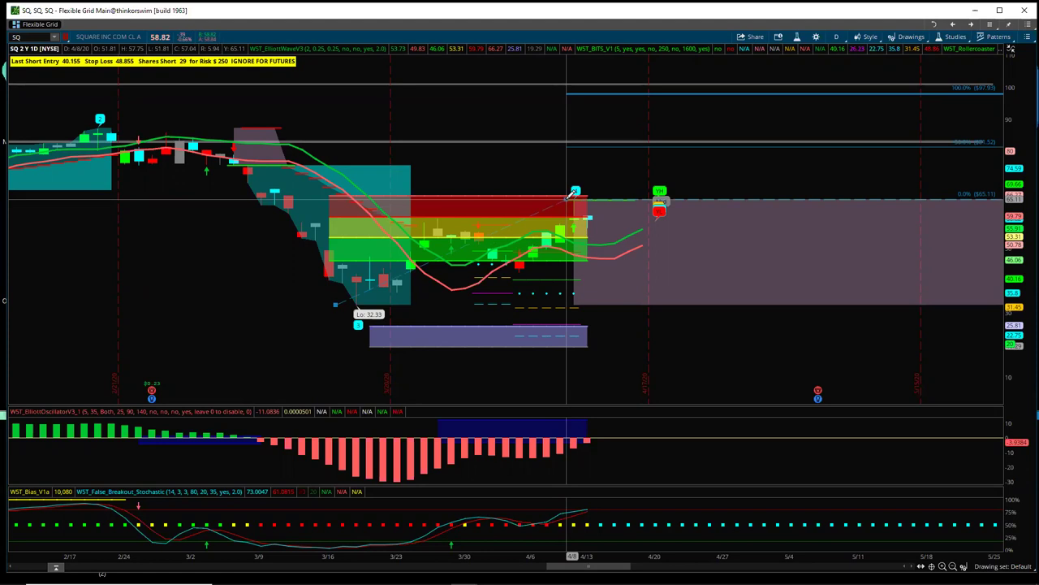
Step: Compare SQ's Fibonacci extension targets with the two horizontal zones above the current price
{"action": "left_click_drag", "start_coordinate": [554, 556], "coordinate": [956, 549]}
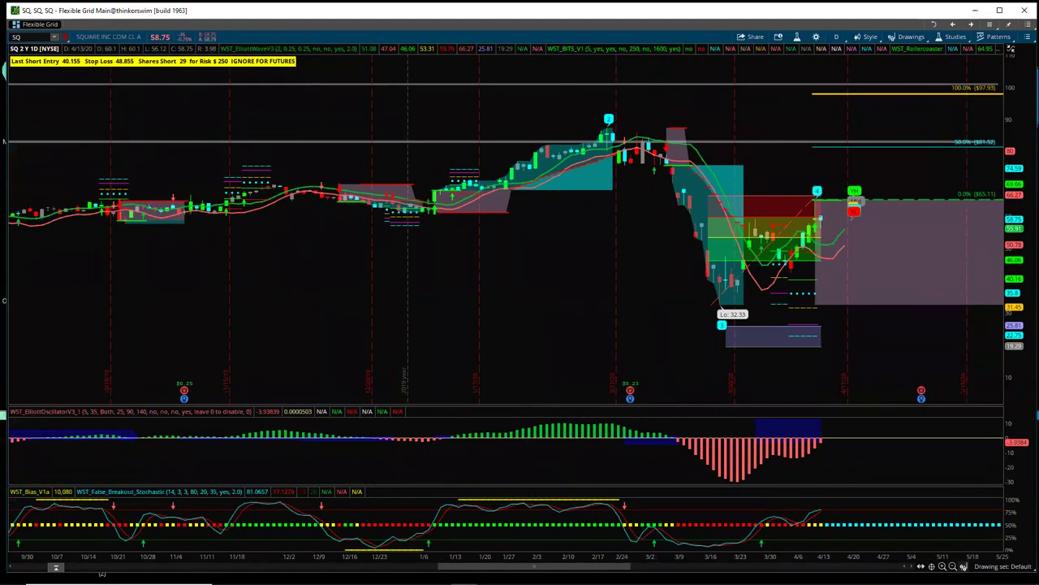
{"action": "mouse_move", "coordinate": [972, 412]}
{"action": "left_click", "coordinate": [971, 369]}
{"action": "left_click_drag", "start_coordinate": [949, 362], "coordinate": [843, 375]}
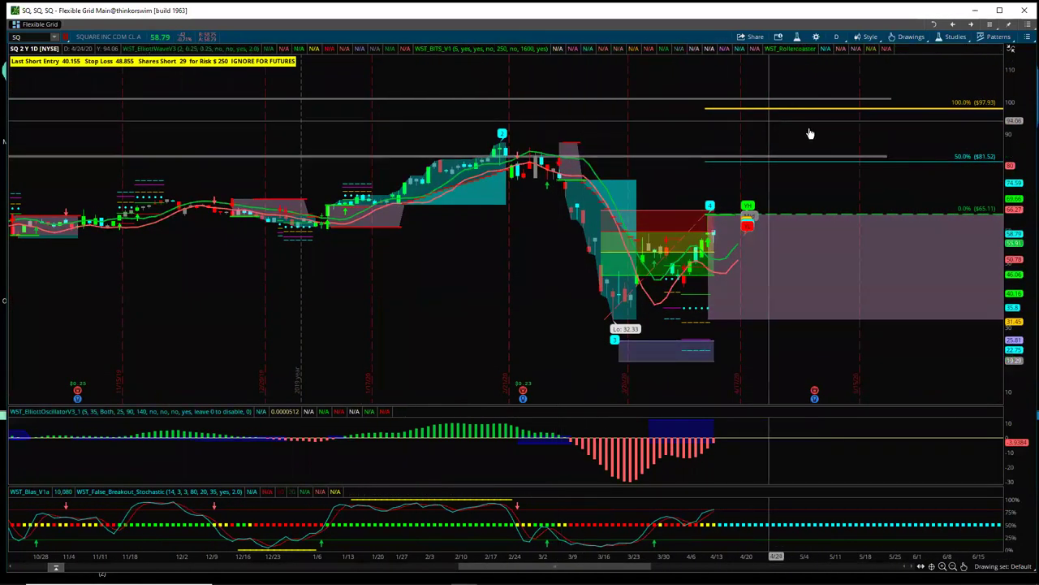
{"action": "scroll", "coordinate": [653, 211], "scroll_direction": "down", "scroll_amount": 3}
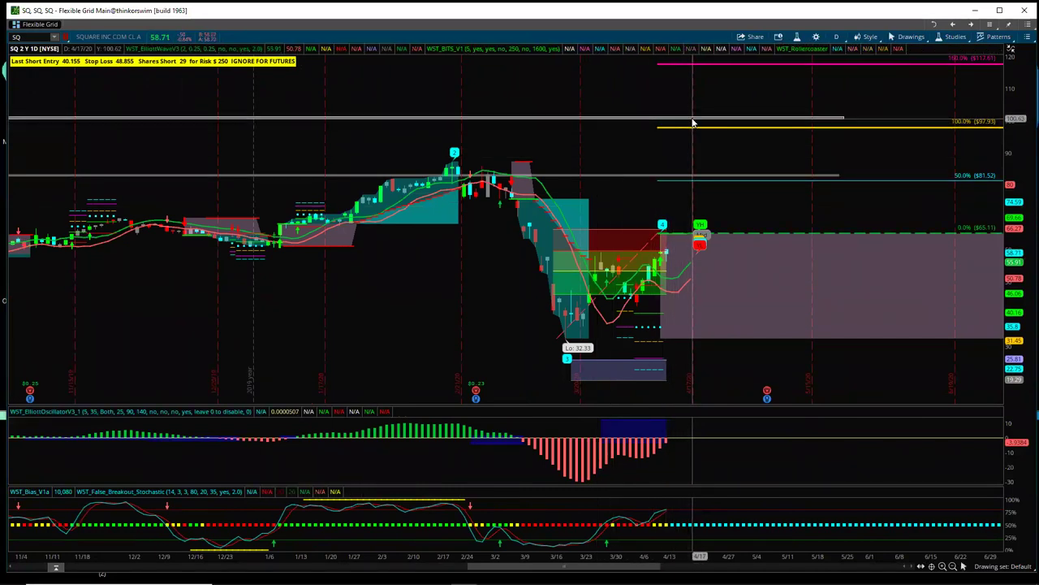
{"action": "mouse_move", "coordinate": [507, 558]}
{"action": "left_mouse_down"}
{"action": "mouse_move", "coordinate": [978, 549]}
{"action": "mouse_move", "coordinate": [497, 543]}
{"action": "left_mouse_up"}
{"action": "left_click_drag", "start_coordinate": [829, 362], "coordinate": [711, 378]}
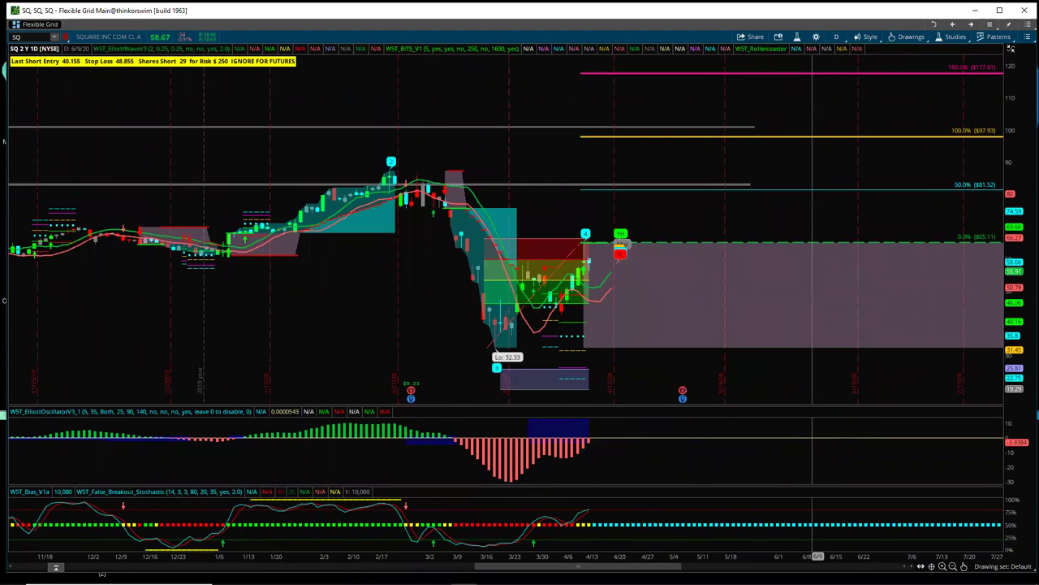
{"action": "left_click_drag", "start_coordinate": [761, 557], "coordinate": [595, 556]}
Step: Draw a Fibonacci extension on SQ from the early-April low at about $41.5 to $65.11, and remove the earlier extension from the March low
{"action": "mouse_move", "coordinate": [965, 566]}
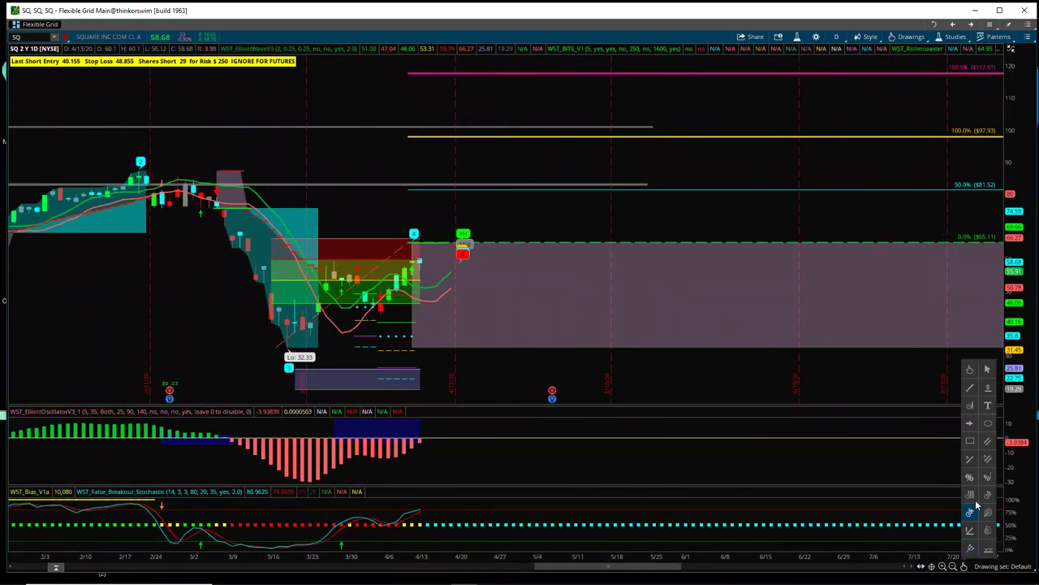
{"action": "left_click", "coordinate": [989, 480]}
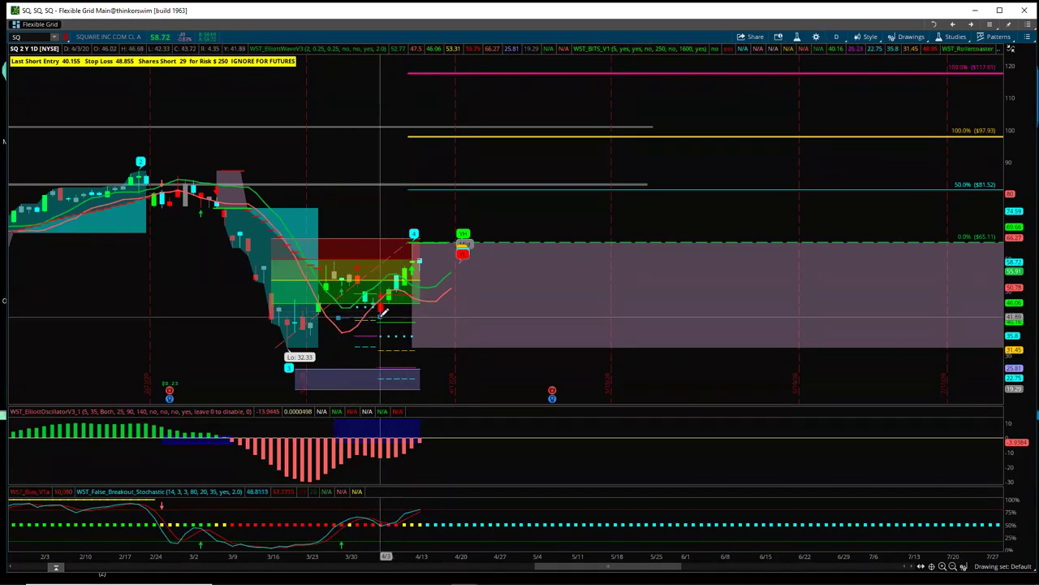
{"action": "left_click", "coordinate": [341, 318]}
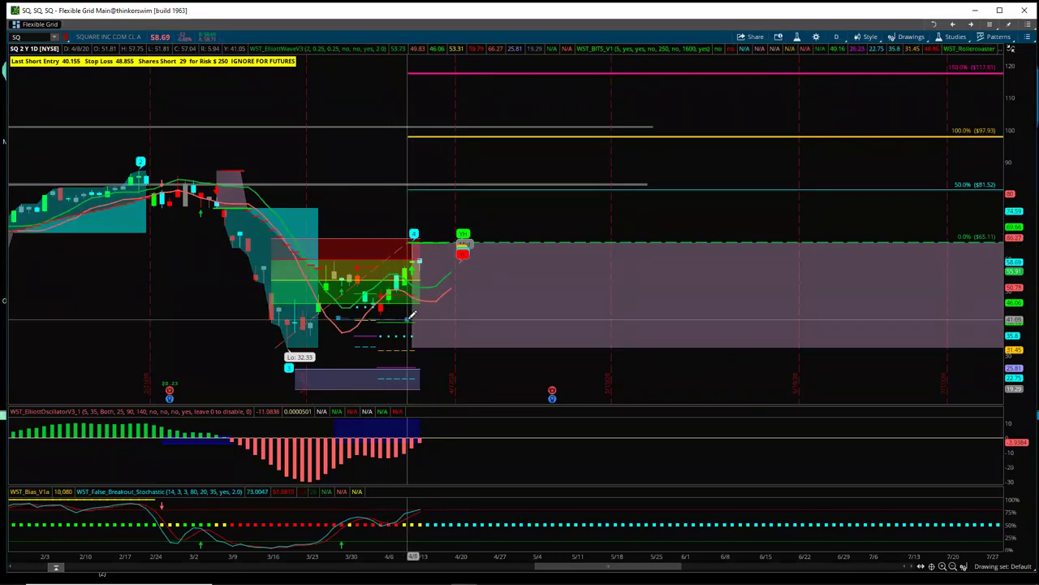
{"action": "left_click", "coordinate": [436, 238]}
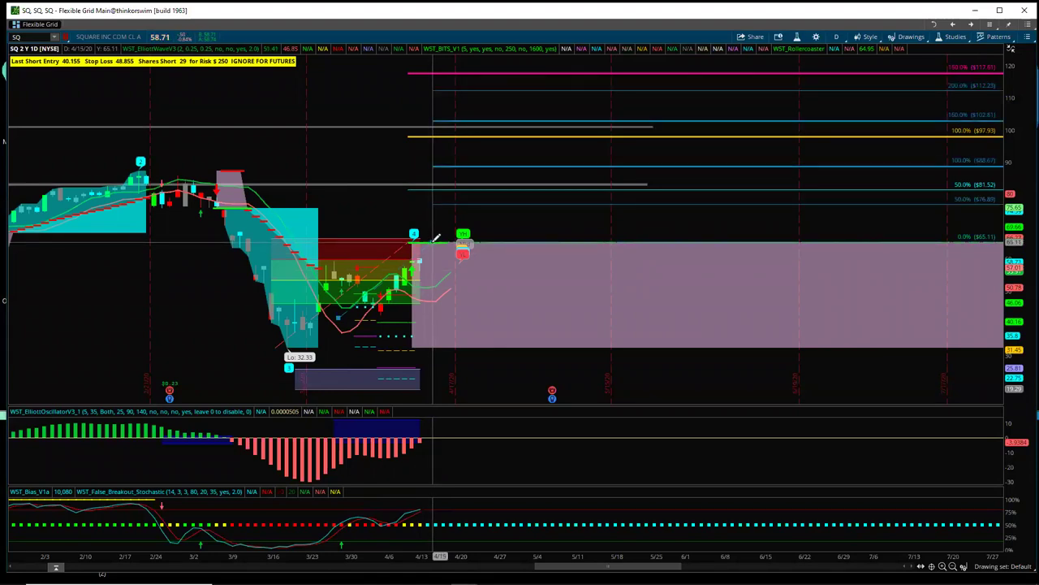
{"action": "left_click", "coordinate": [436, 237]}
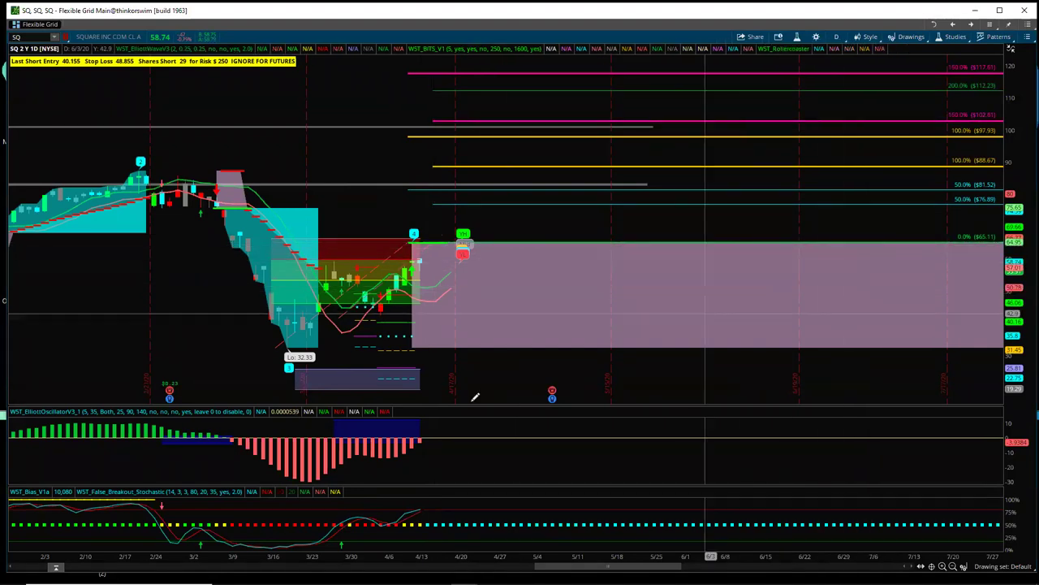
{"action": "right_click", "coordinate": [282, 347]}
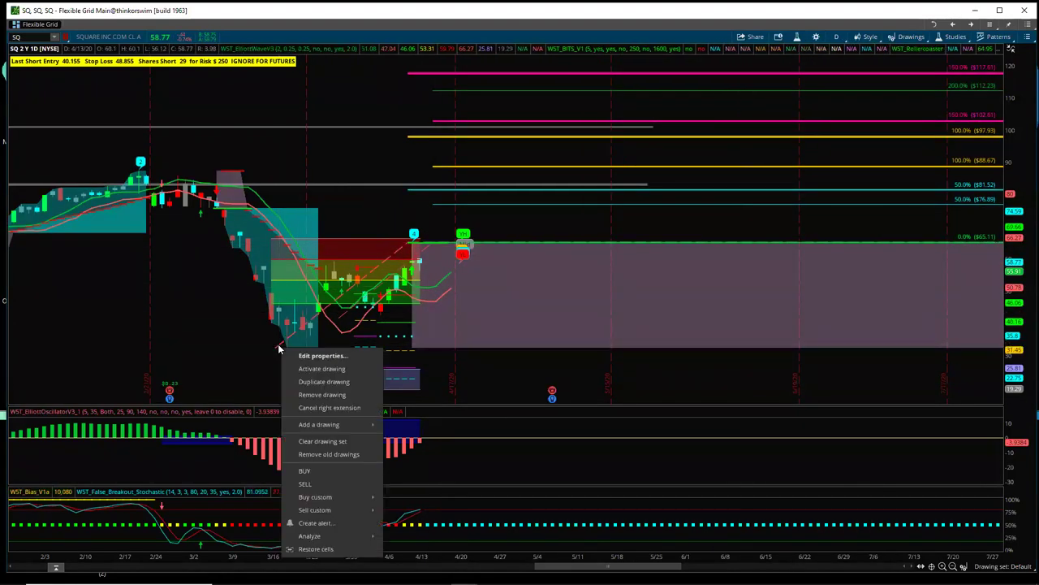
{"action": "left_click", "coordinate": [322, 394]}
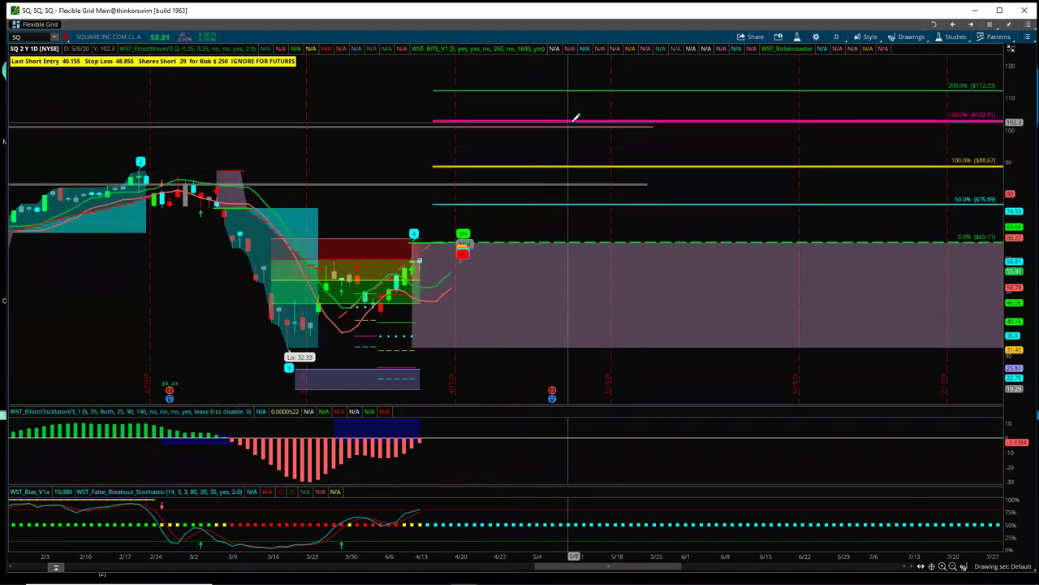
Step: Place a horizontal price level line on SQ at about $41.38
{"action": "left_click_drag", "start_coordinate": [496, 558], "coordinate": [542, 558]}
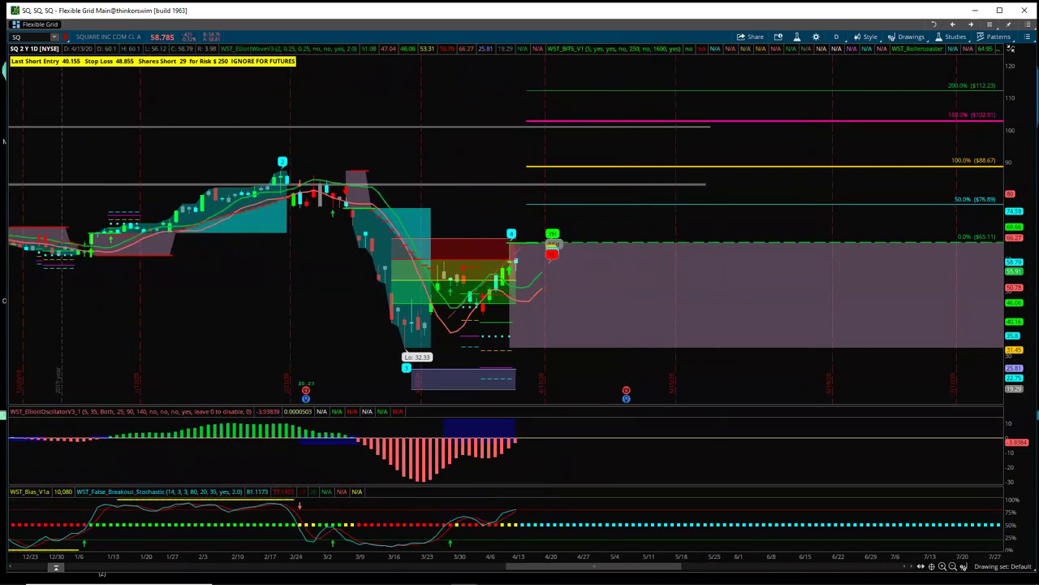
{"action": "mouse_move", "coordinate": [964, 562]}
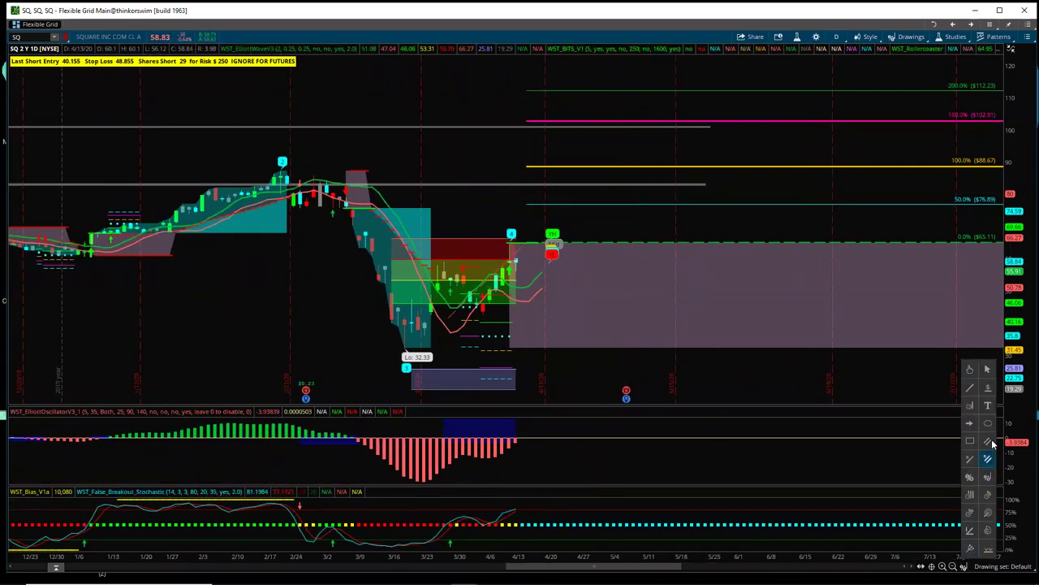
{"action": "left_click", "coordinate": [988, 392]}
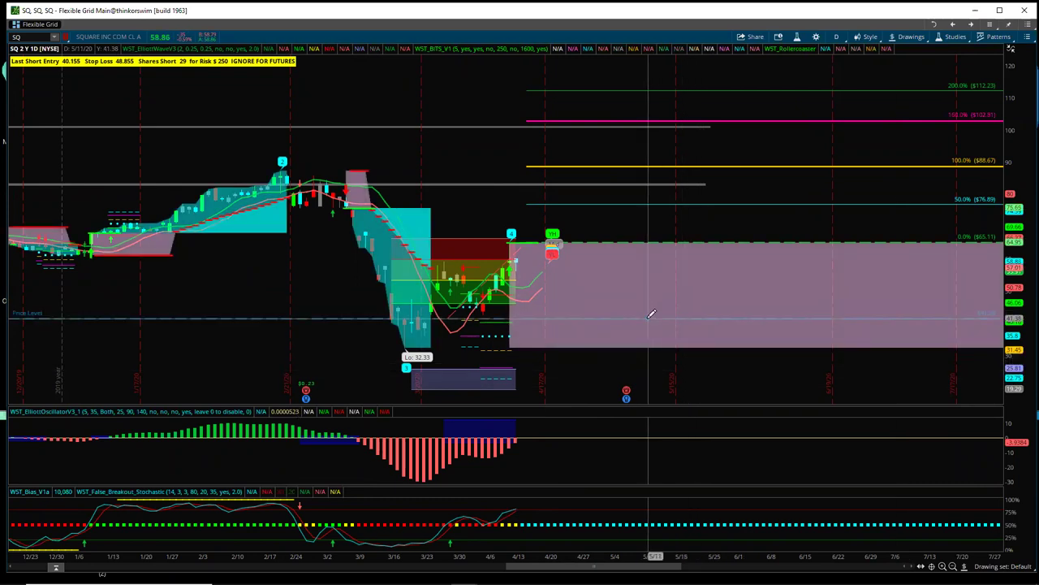
{"action": "left_click", "coordinate": [650, 316]}
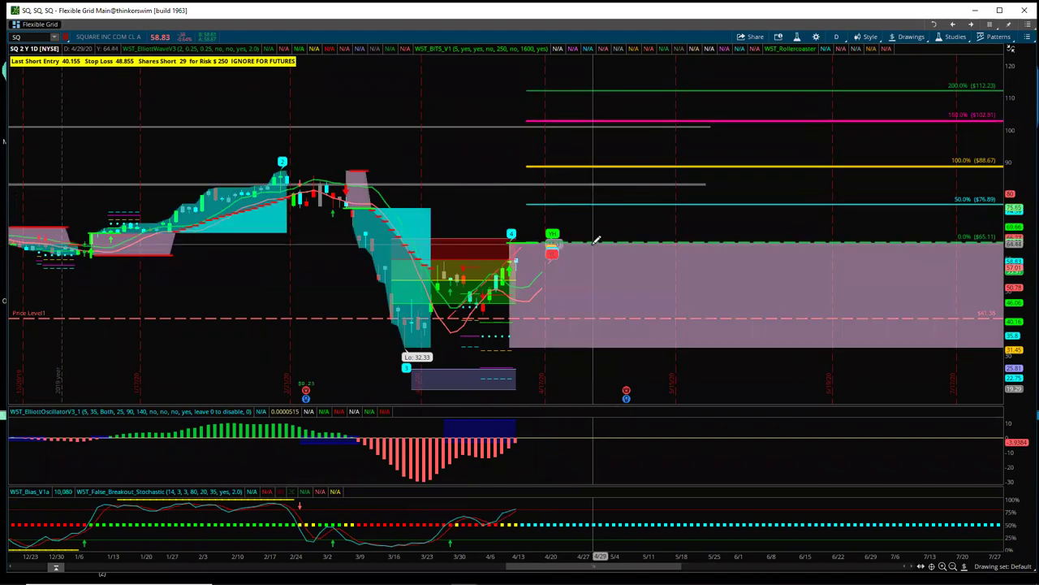
Step: Check the Smart Stocks scanner list and examine SQ's price level line, extension targets and overhead zones
{"action": "mouse_move", "coordinate": [601, 236]}
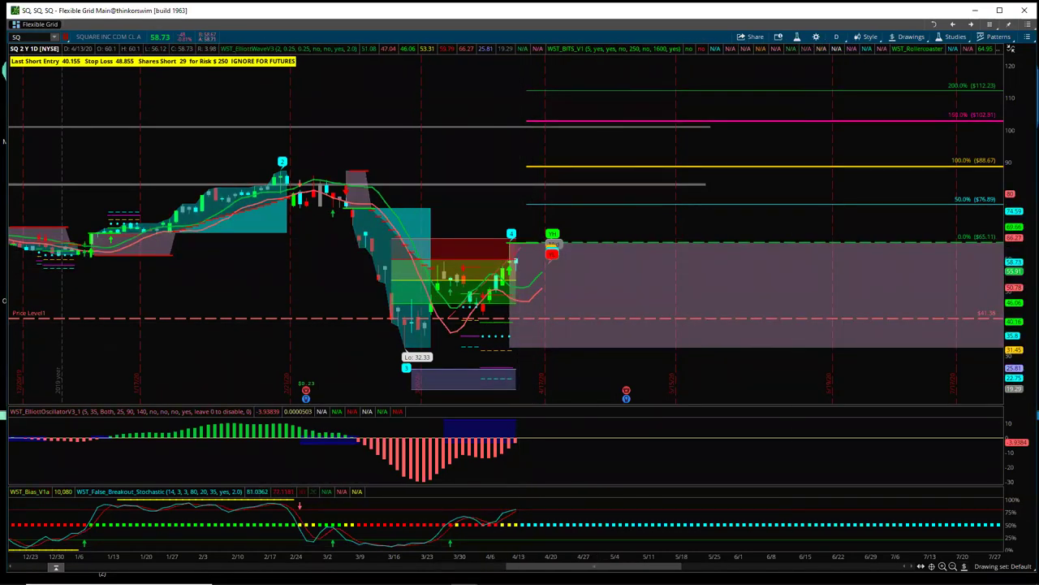
{"action": "left_click_drag", "start_coordinate": [607, 216], "coordinate": [731, 227]}
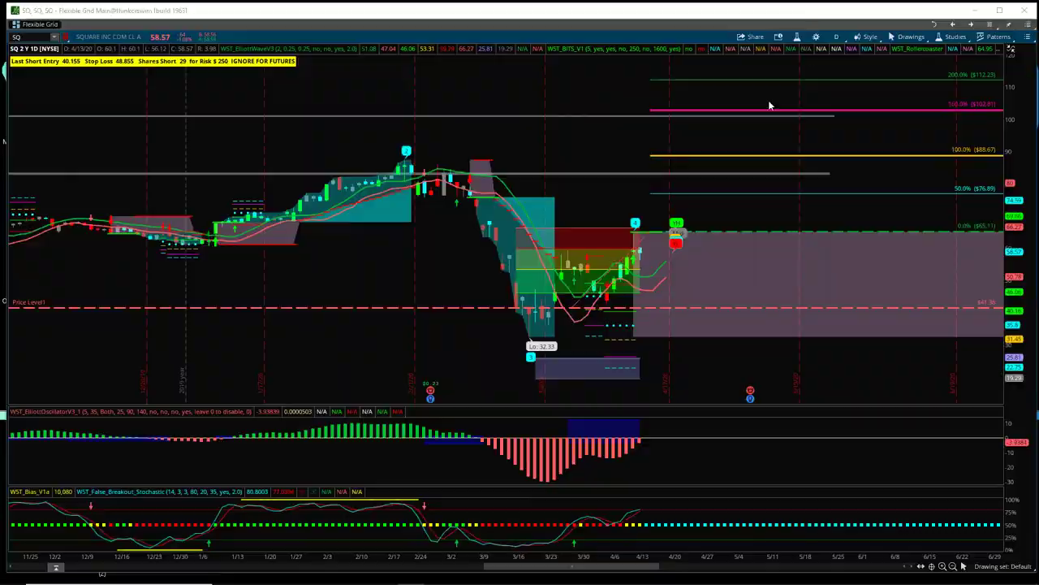
{"action": "key", "text": "alt+Tab"}
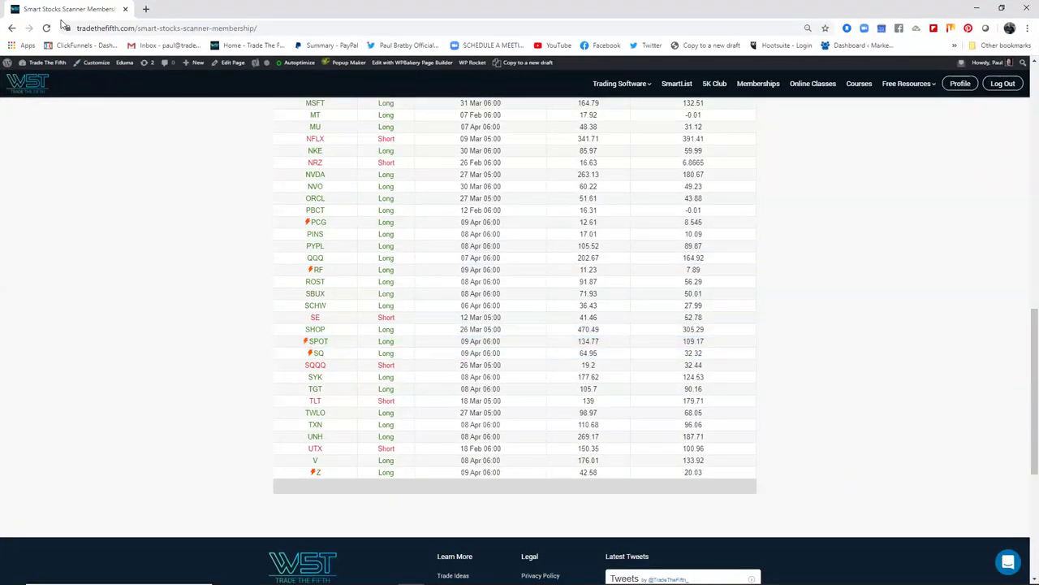
{"action": "key", "text": "alt+Tab"}
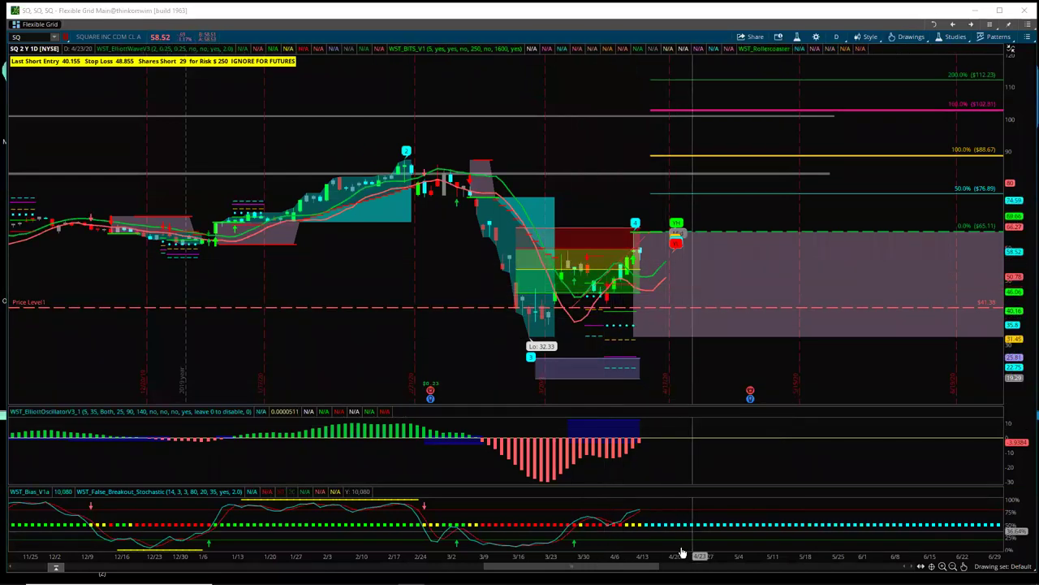
{"action": "left_click_drag", "start_coordinate": [674, 557], "coordinate": [601, 550]}
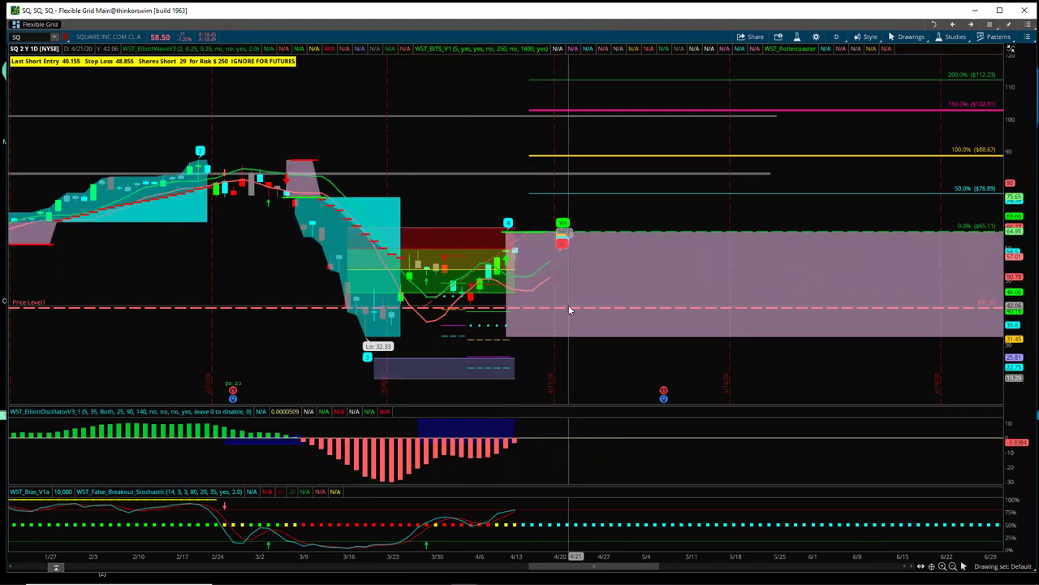
{"action": "left_click_drag", "start_coordinate": [587, 378], "coordinate": [645, 360]}
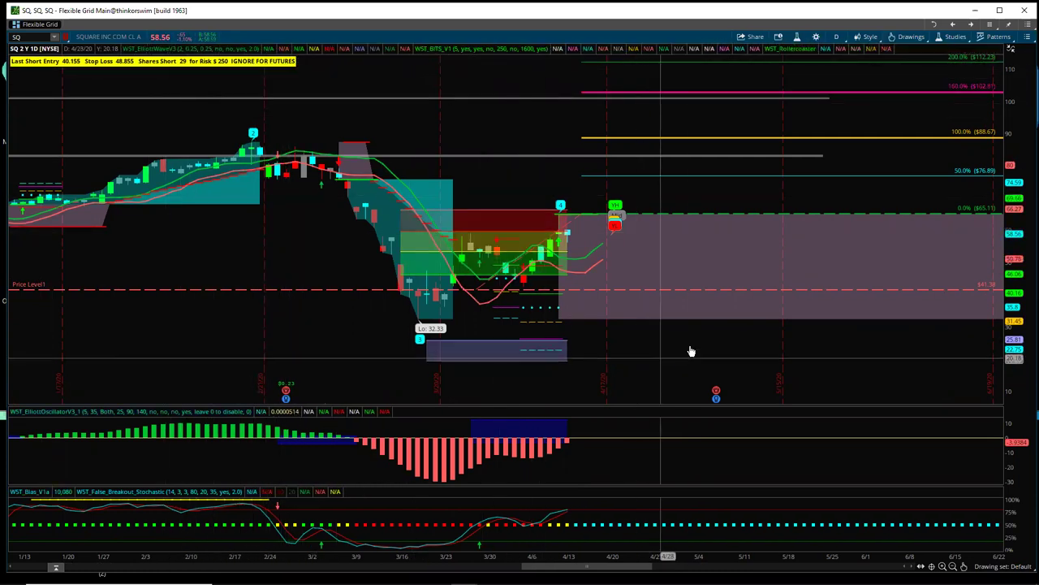
{"action": "left_click_drag", "start_coordinate": [738, 362], "coordinate": [729, 363]}
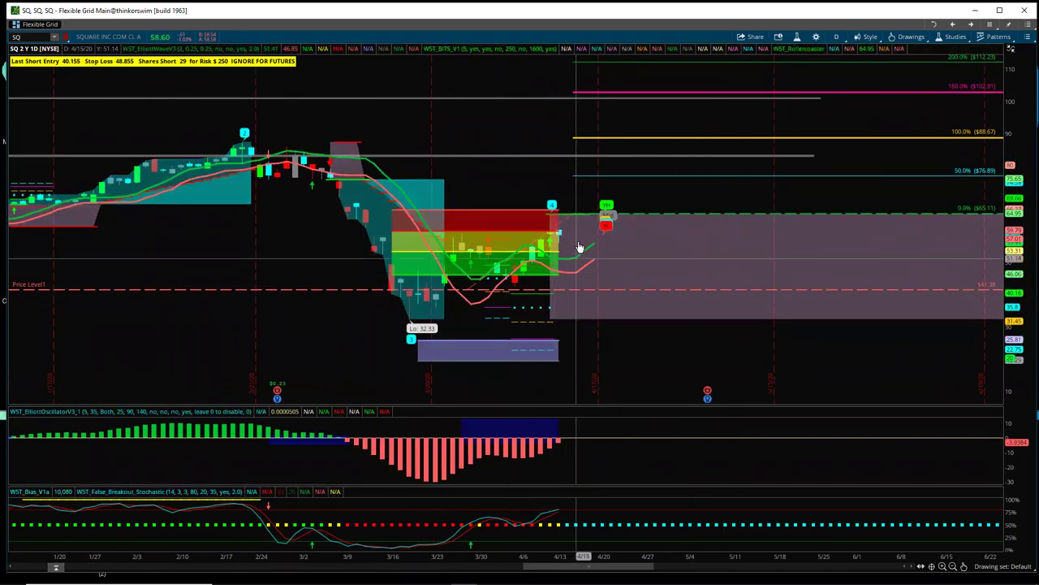
{"action": "left_click_drag", "start_coordinate": [1012, 333], "coordinate": [1011, 351]}
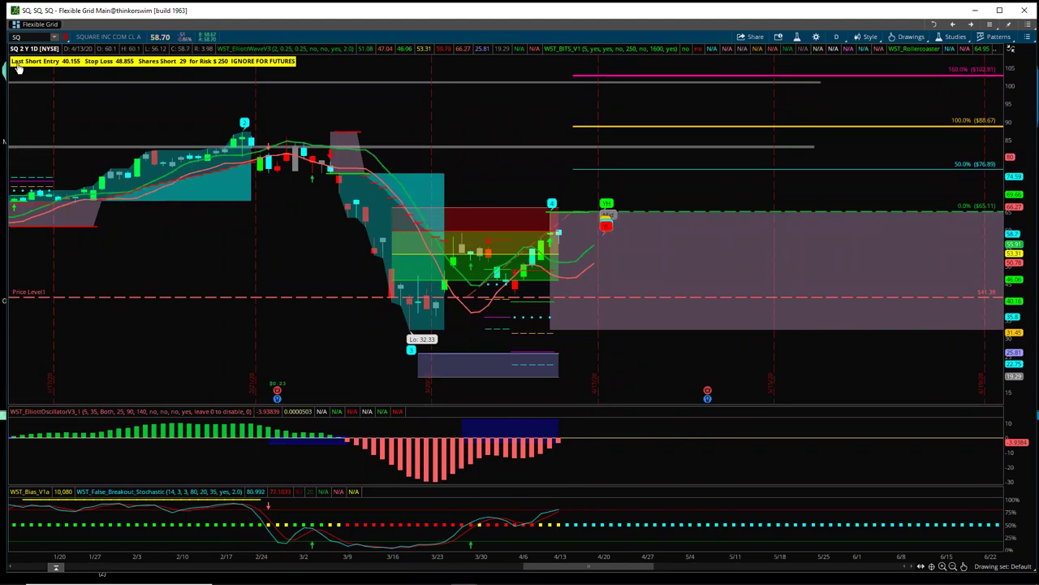
Step: Load the Z chart, followed by the KMB chart
{"action": "type", "text": "Z"}
{"action": "key", "text": "Return"}
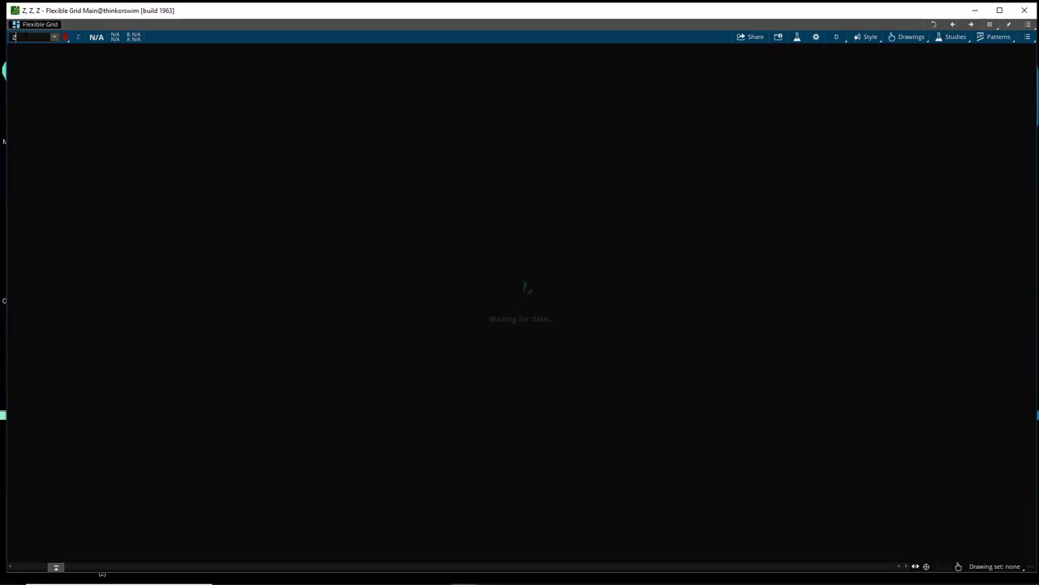
{"action": "type", "text": "KMB"}
{"action": "key", "text": "Return"}
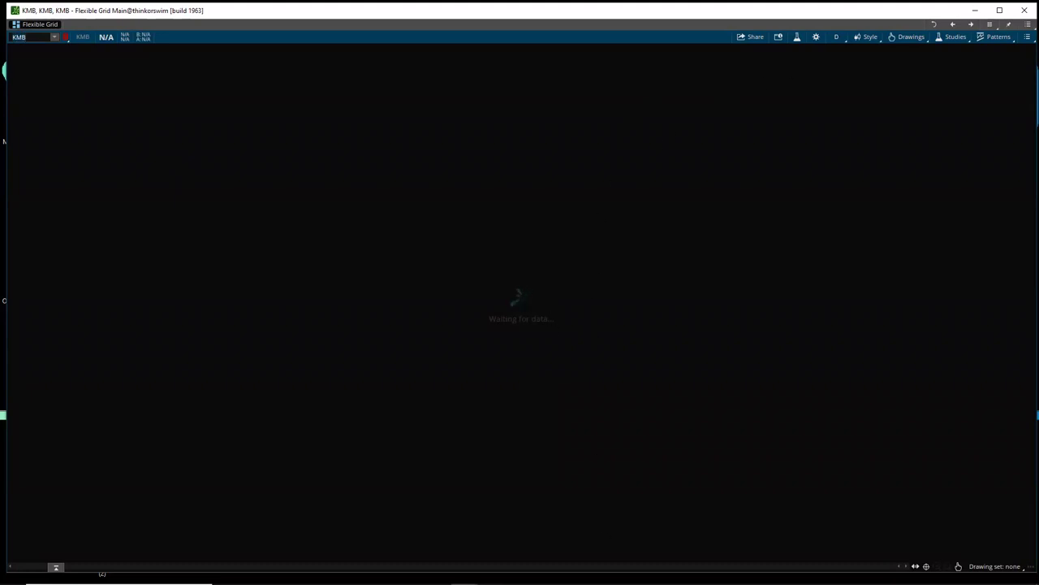
Step: Change the chart symbol to COMM
{"action": "mouse_move", "coordinate": [572, 582]}
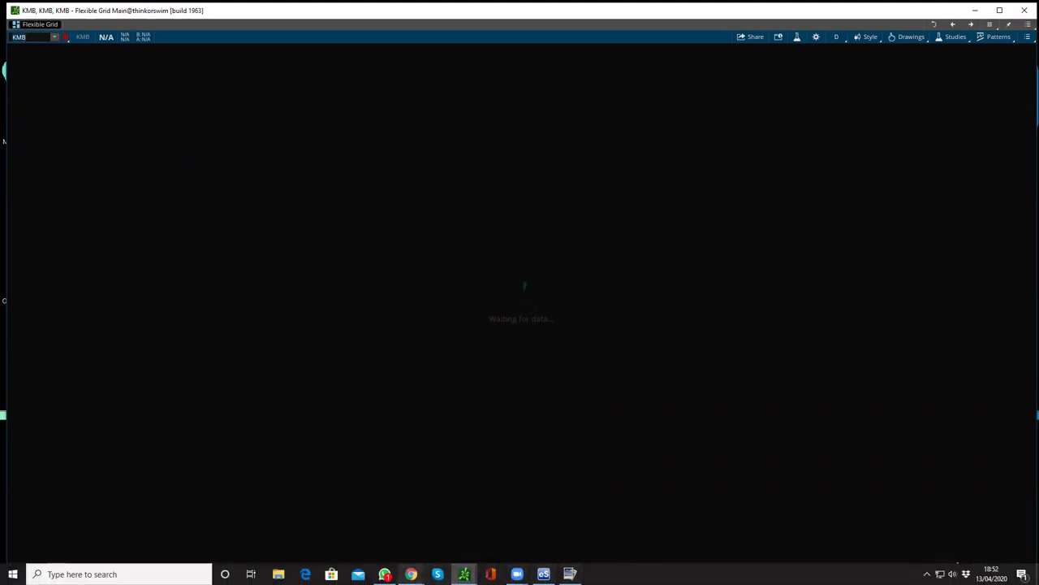
{"action": "left_click", "coordinate": [385, 575]}
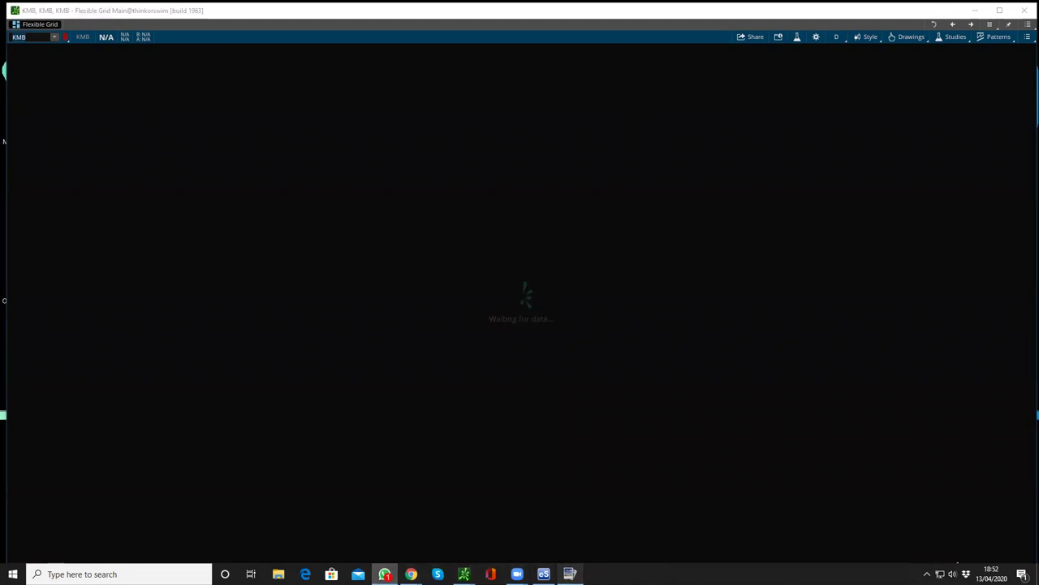
{"action": "left_click", "coordinate": [572, 575]}
{"action": "left_click", "coordinate": [848, 92]}
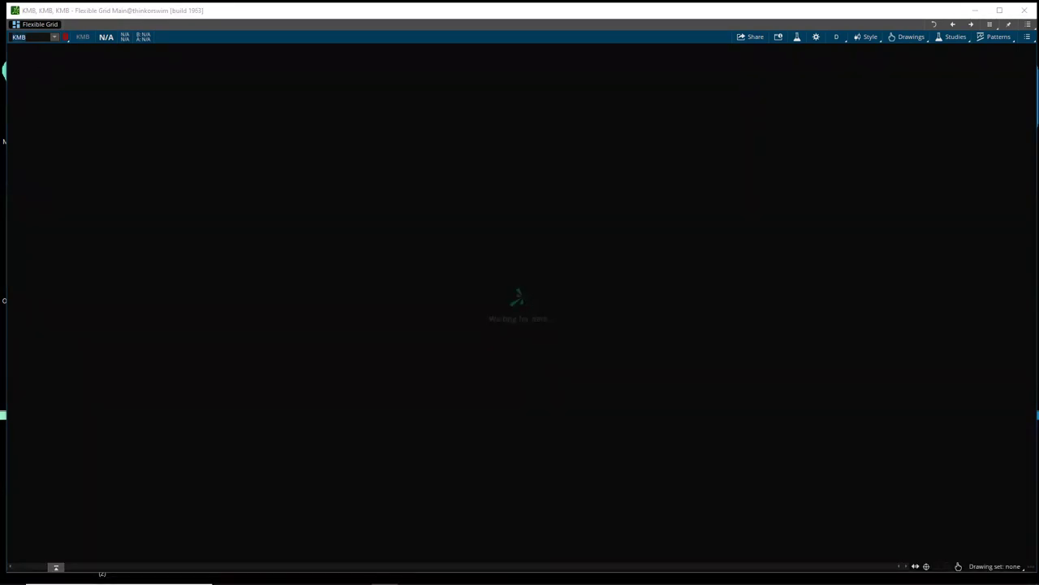
{"action": "type", "text": "COMM"}
{"action": "key", "text": "Return"}
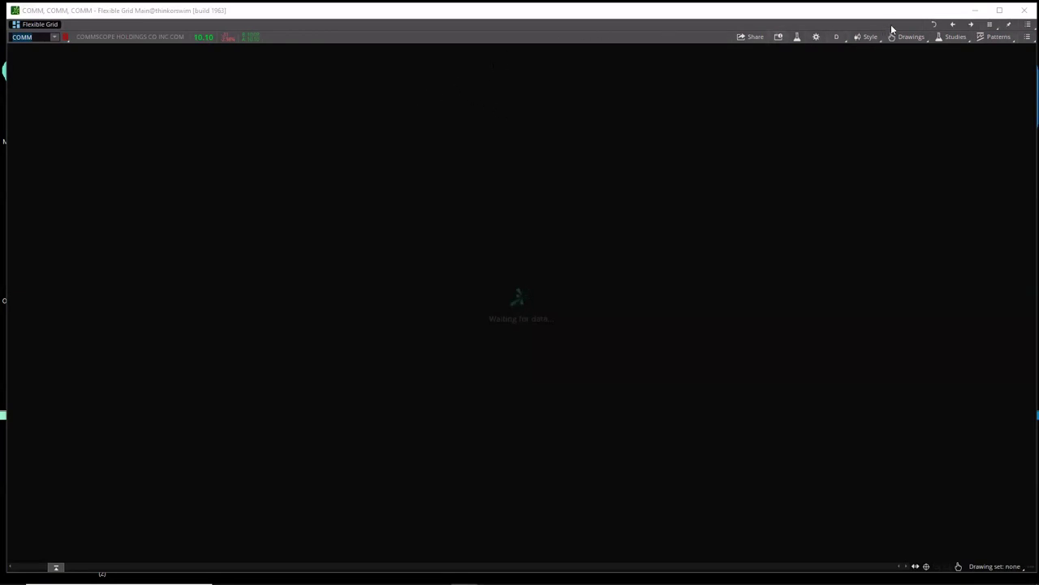
Step: Dismiss the Kinetick login error and return to the COMM chart window
{"action": "left_click", "coordinate": [979, 12]}
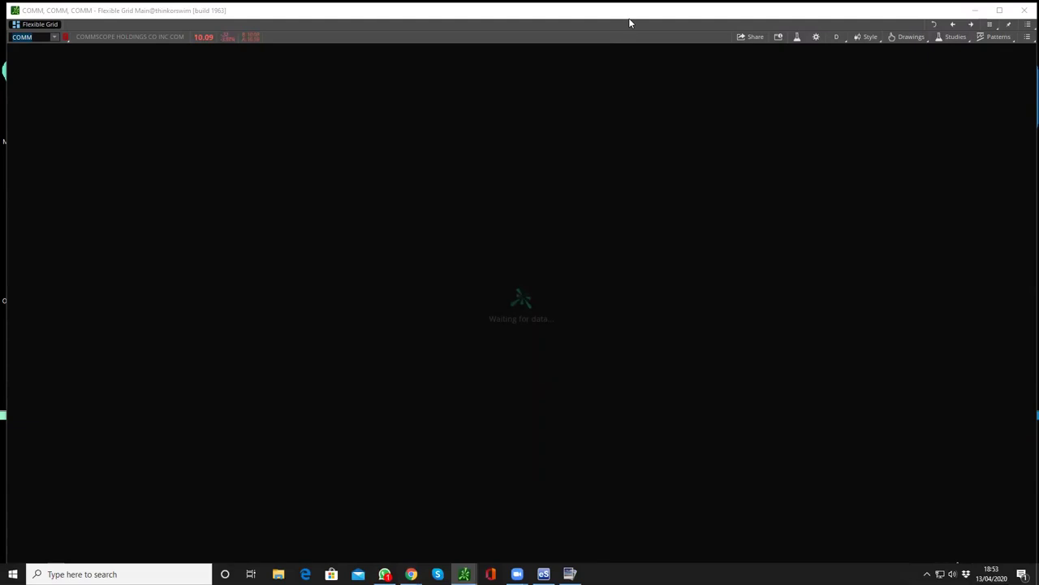
{"action": "double_click", "coordinate": [370, 30]}
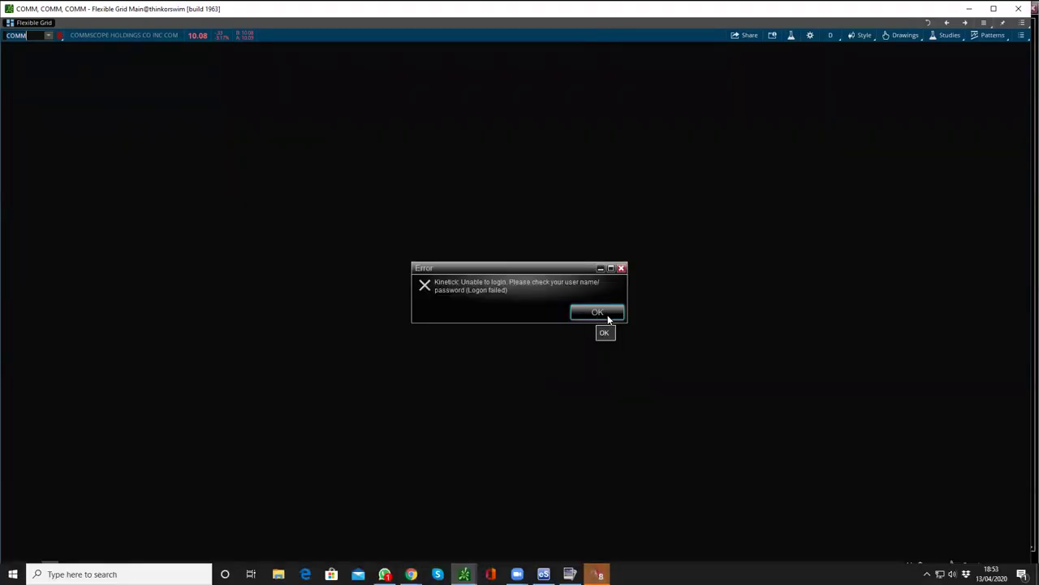
{"action": "left_click", "coordinate": [598, 313]}
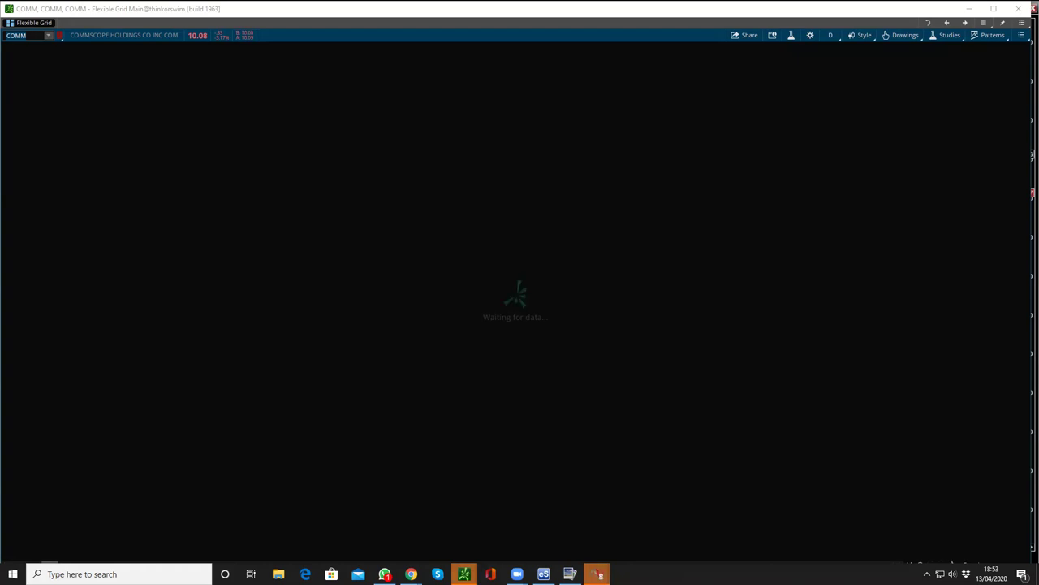
{"action": "left_click", "coordinate": [676, 64]}
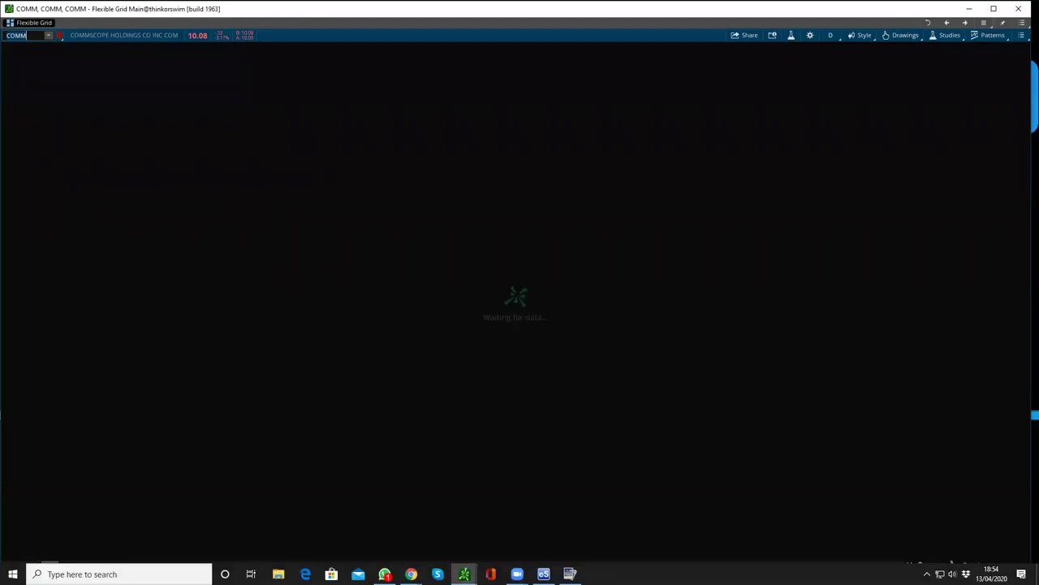
Step: Change the chart symbol to BABA
{"action": "mouse_move", "coordinate": [463, 574]}
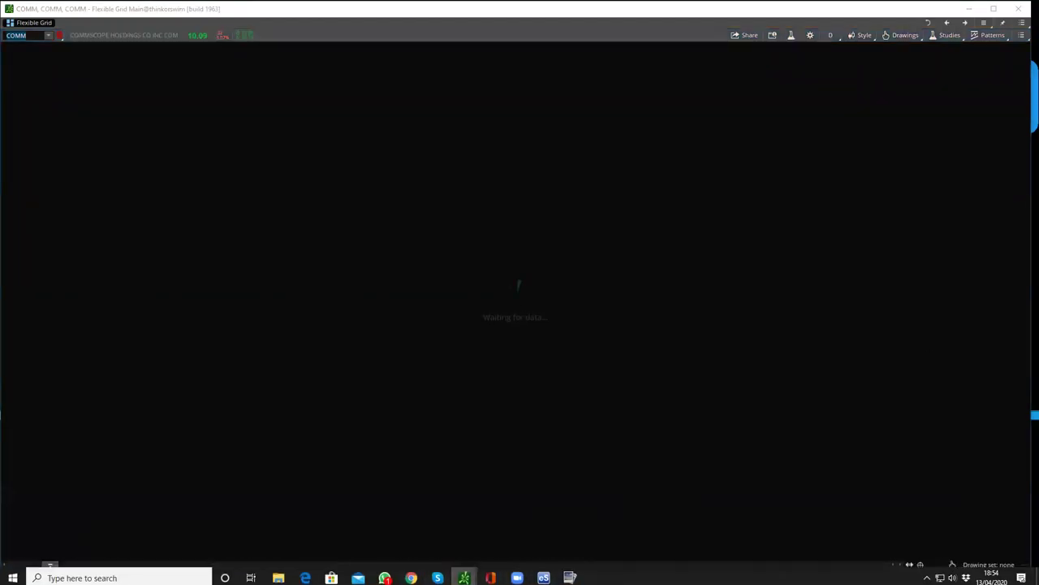
{"action": "type", "text": "BABA"}
{"action": "key", "text": "Return"}
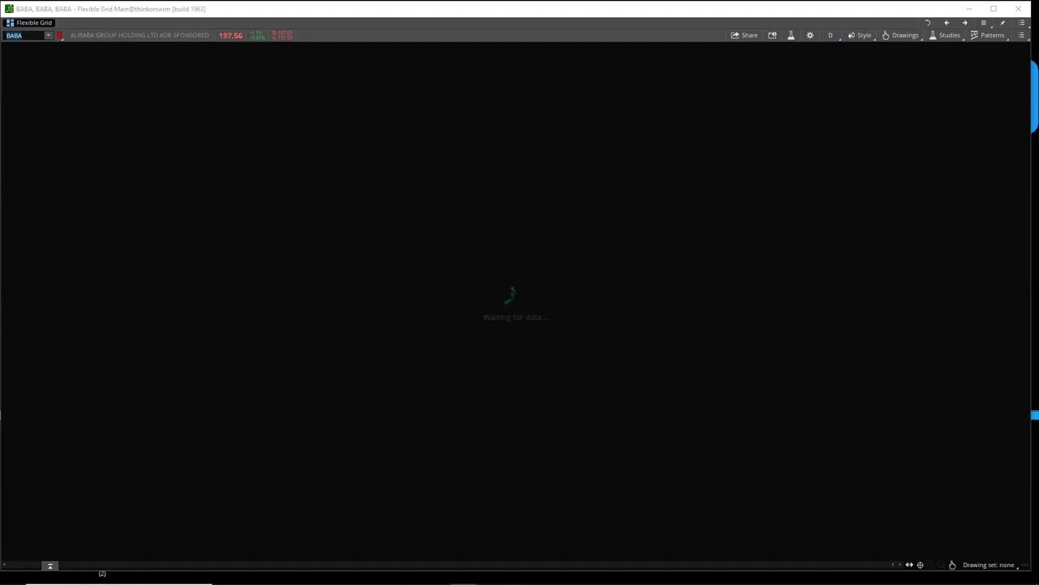
Step: Bring up the thinkorswim flexible grid window with the four AKR charts
{"action": "mouse_move", "coordinate": [331, 581]}
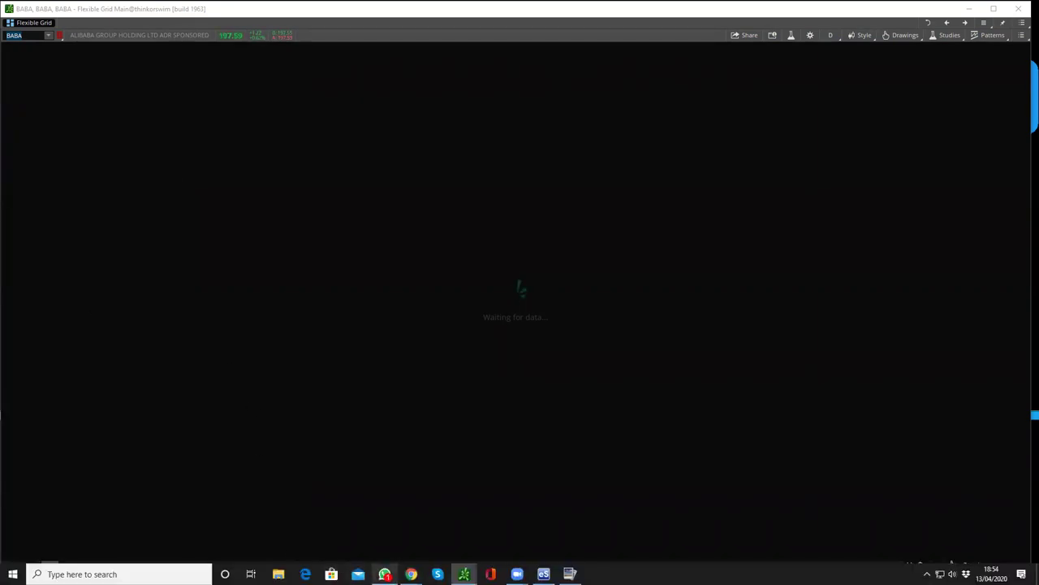
{"action": "mouse_move", "coordinate": [507, 551]}
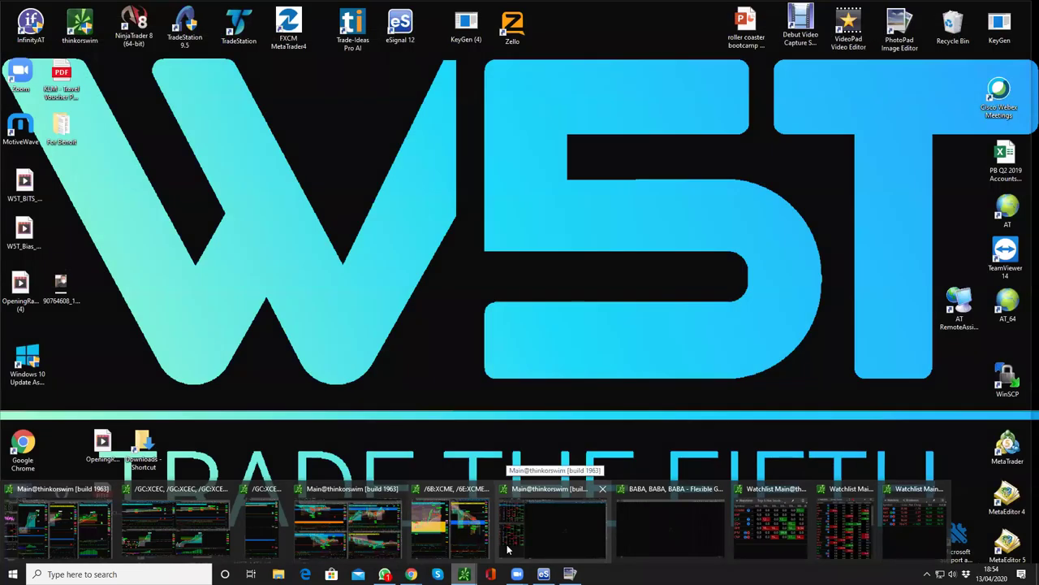
{"action": "left_click", "coordinate": [507, 550]}
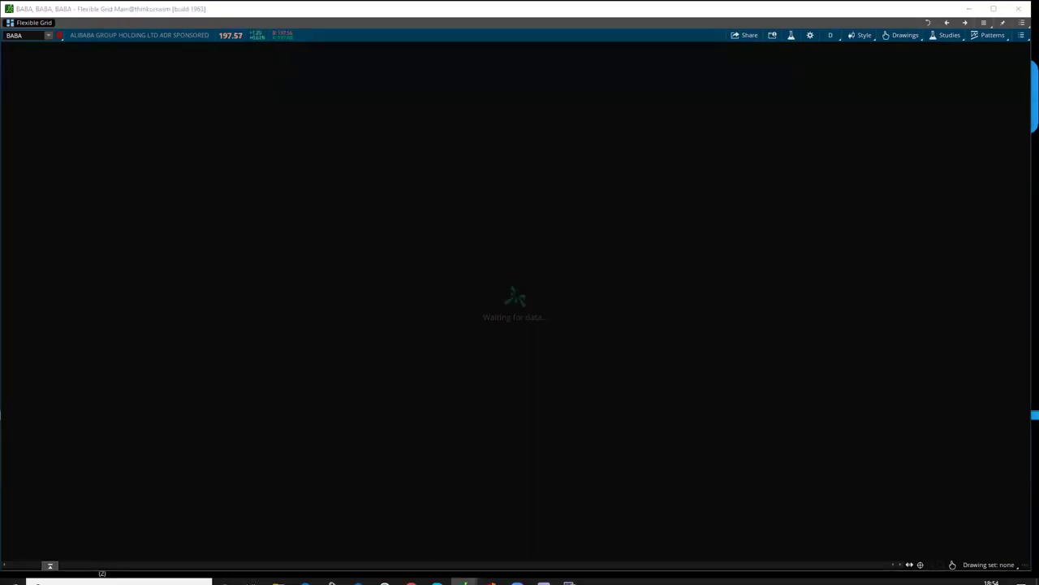
{"action": "mouse_move", "coordinate": [464, 573]}
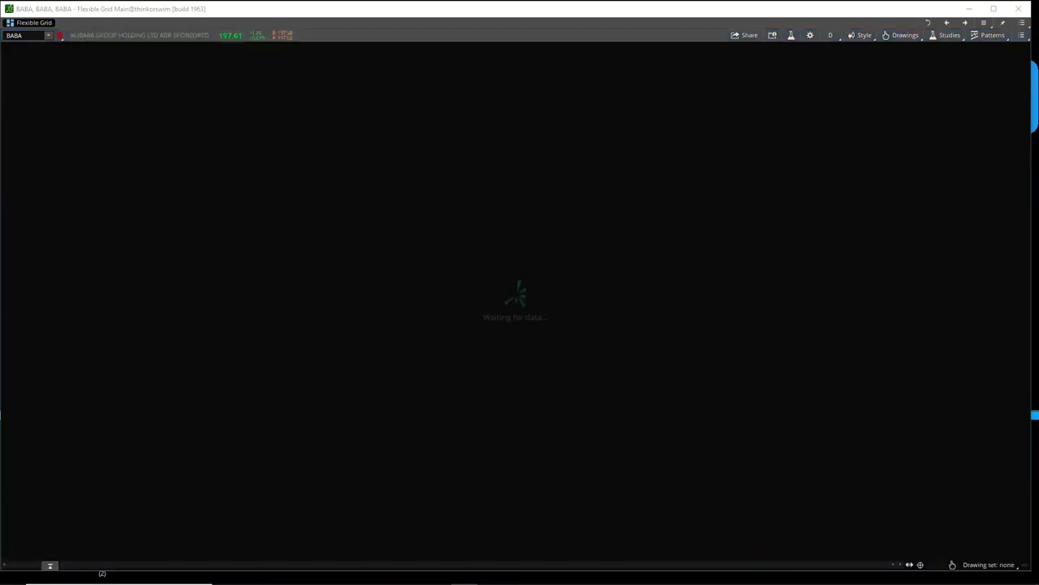
{"action": "key", "text": "super+d"}
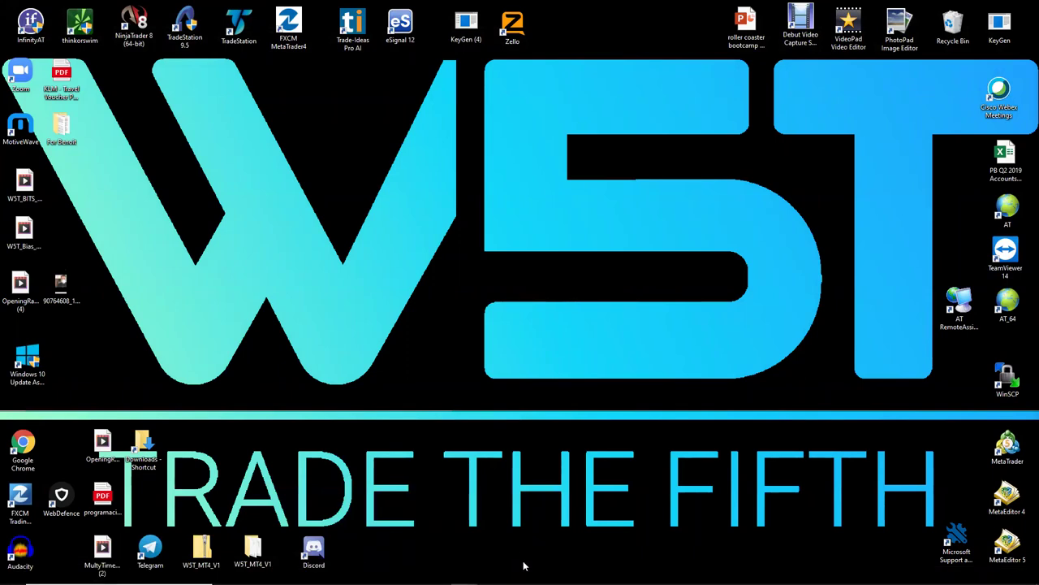
{"action": "mouse_move", "coordinate": [524, 582]}
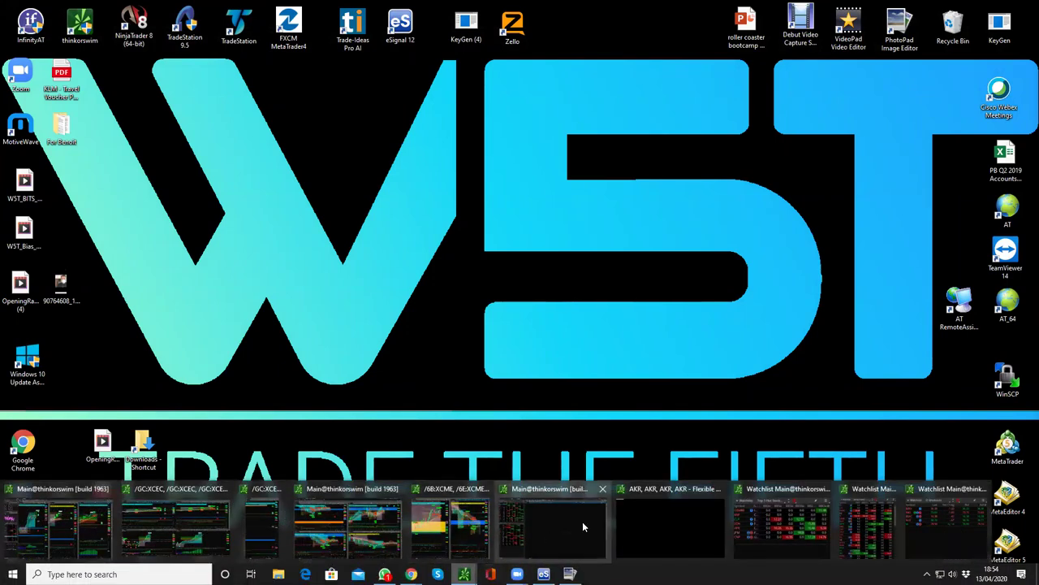
{"action": "left_click", "coordinate": [642, 515]}
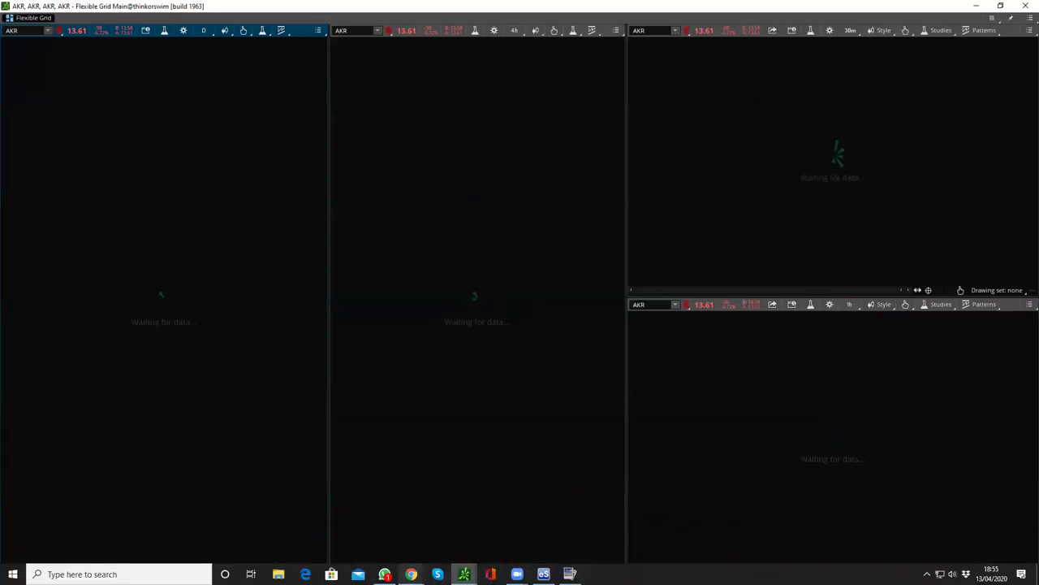
Step: Switch to the Smart Stocks Scanner page in Chrome and review the daily list from its first symbols, including the BABA row
{"action": "mouse_move", "coordinate": [412, 574]}
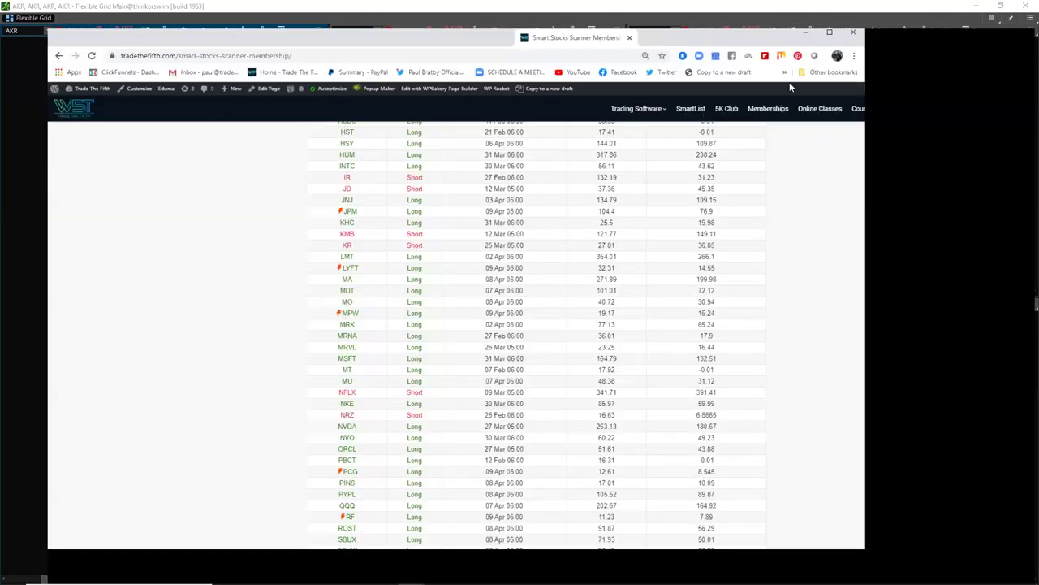
{"action": "scroll", "coordinate": [379, 370], "scroll_direction": "up", "scroll_amount": 2}
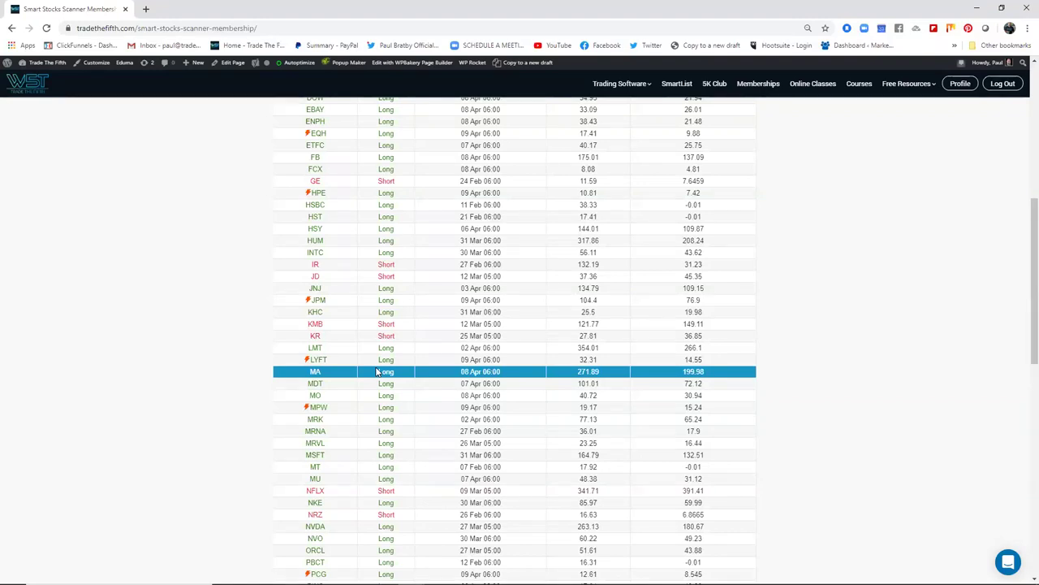
{"action": "scroll", "coordinate": [378, 410], "scroll_direction": "up", "scroll_amount": 3}
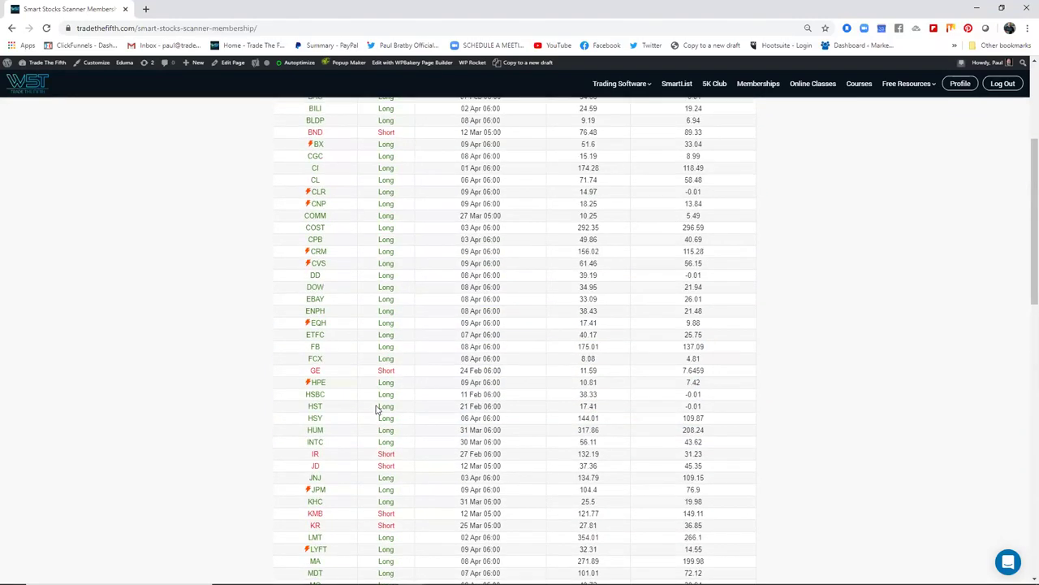
{"action": "scroll", "coordinate": [378, 410], "scroll_direction": "up", "scroll_amount": 4}
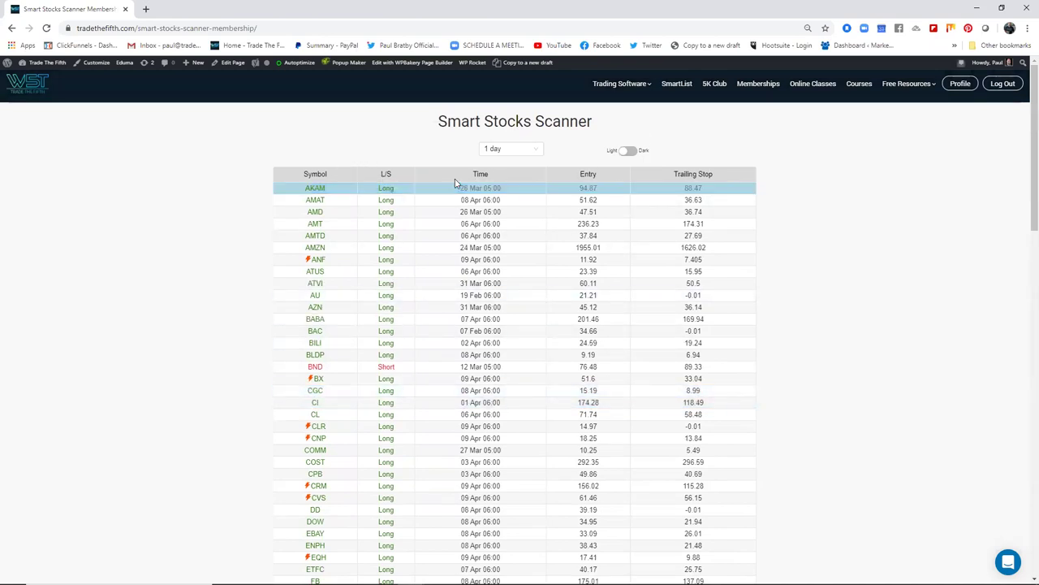
{"action": "left_click", "coordinate": [339, 323]}
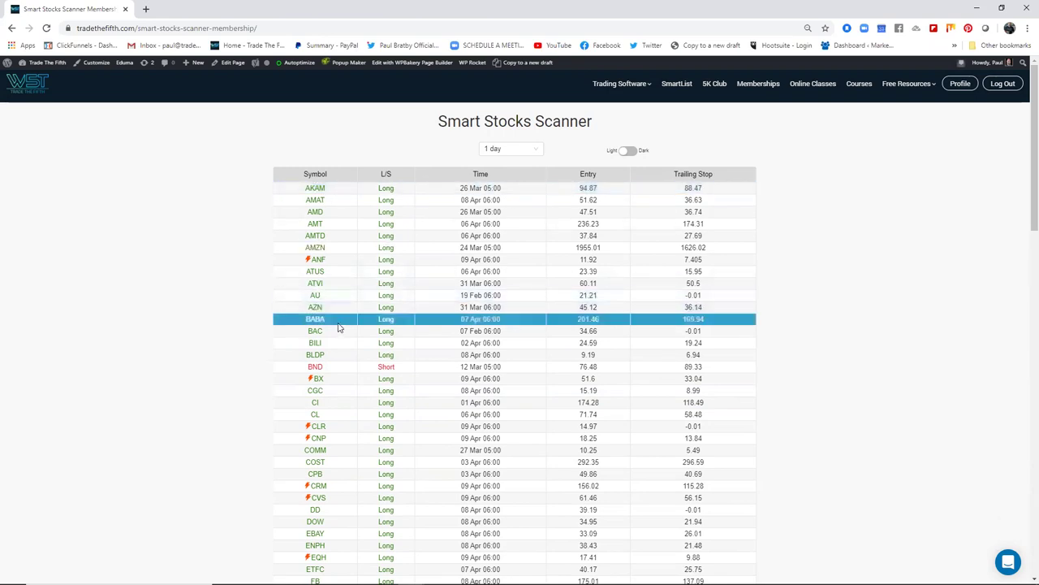
{"action": "scroll", "coordinate": [342, 328], "scroll_direction": "down", "scroll_amount": 1}
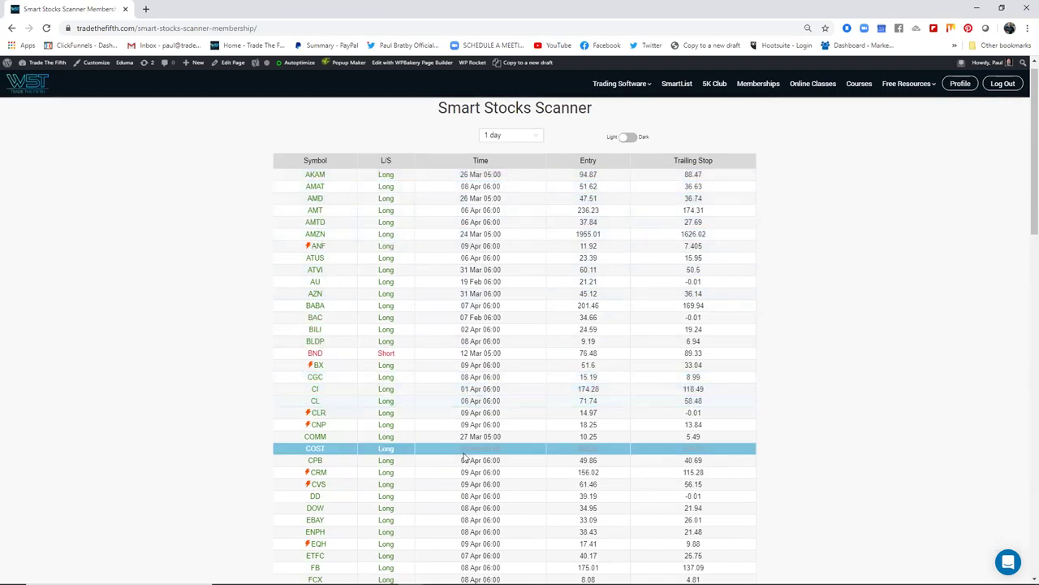
{"action": "scroll", "coordinate": [419, 424], "scroll_direction": "up", "scroll_amount": 1}
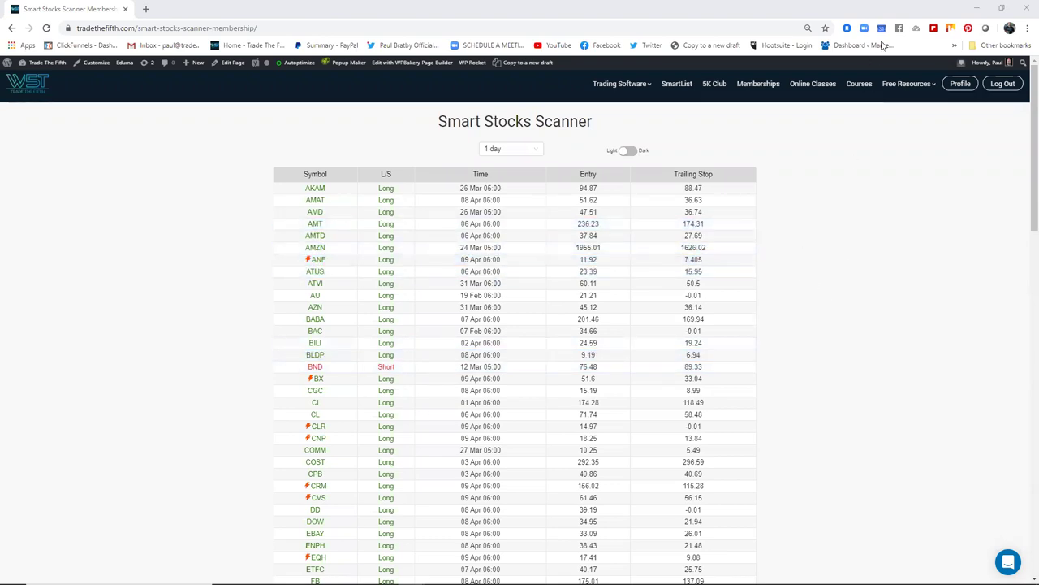
Step: Log out of the Trade The Fifth site and open the public Smart Stocks Scanner page from SmartList
{"action": "left_click", "coordinate": [1003, 87]}
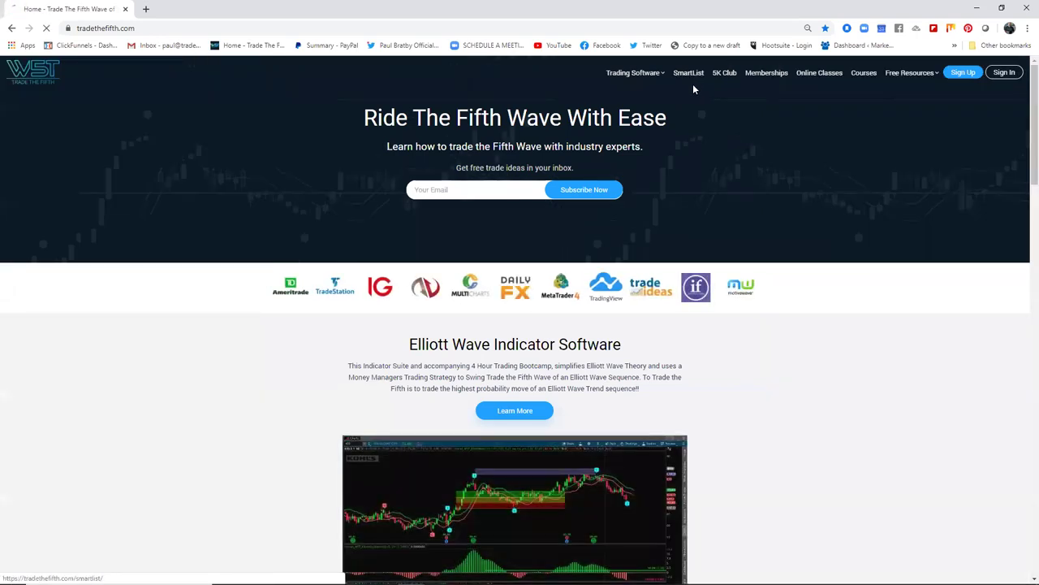
{"action": "left_click", "coordinate": [693, 84]}
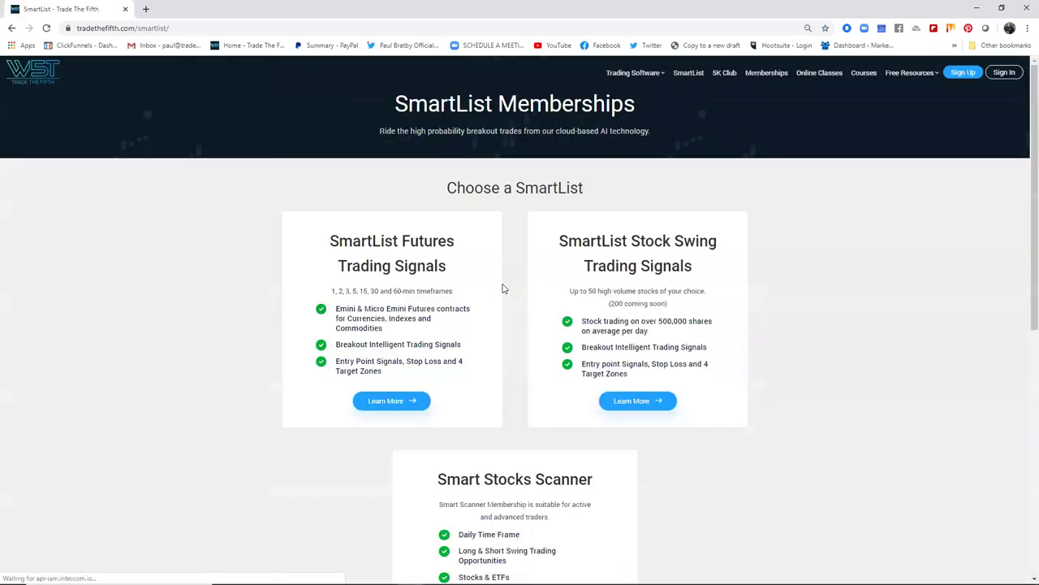
{"action": "scroll", "coordinate": [519, 309], "scroll_direction": "down", "scroll_amount": 3}
{"action": "left_click", "coordinate": [526, 508]}
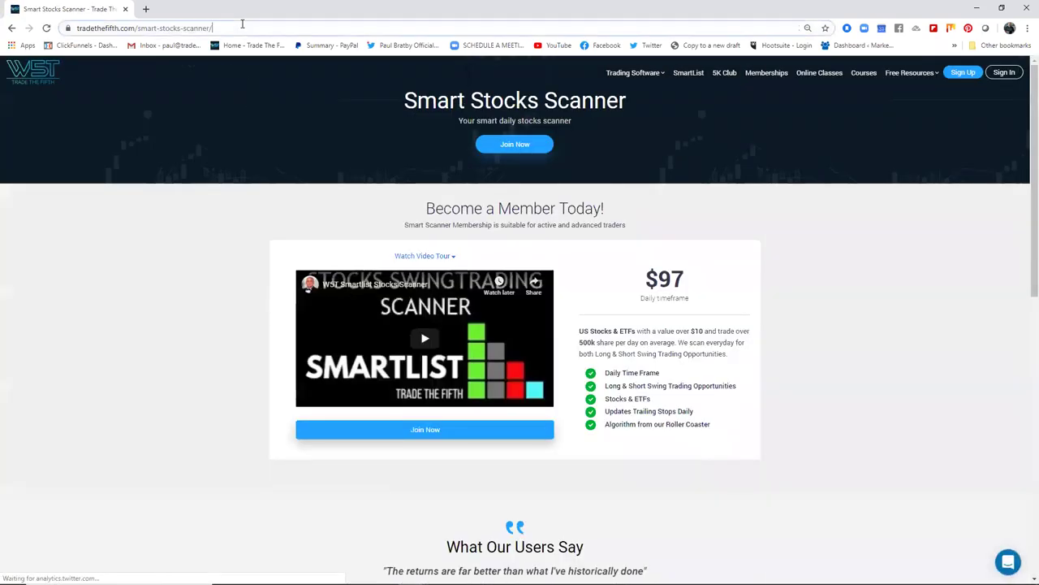
Step: Copy the web address of the public Smart Stocks Scanner page
{"action": "left_click", "coordinate": [242, 25]}
{"action": "right_click", "coordinate": [94, 28]}
{"action": "left_click", "coordinate": [147, 106]}
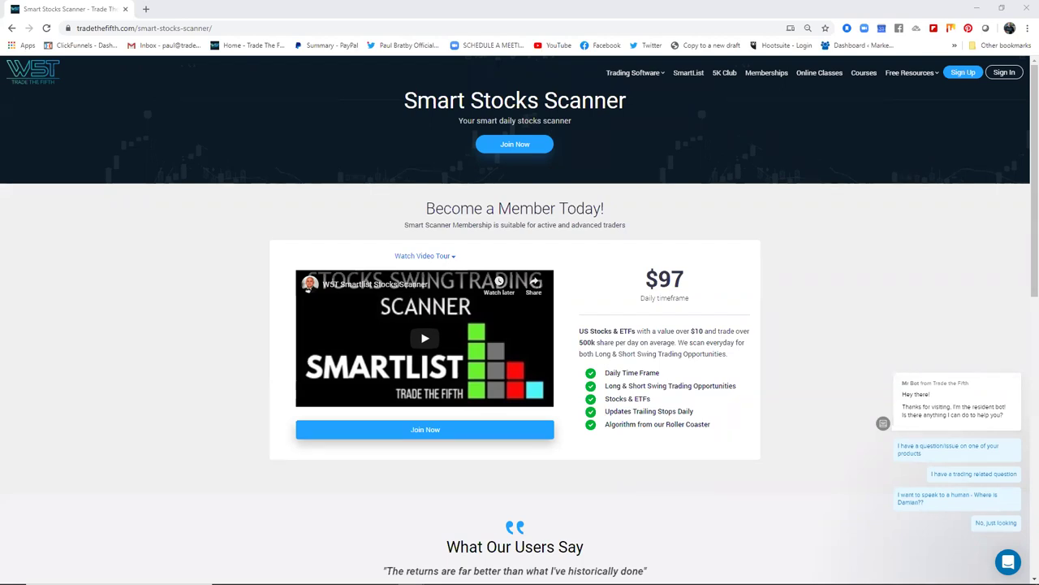
Step: Sign in to the site with the saved credentials, answering the arithmetic check with 13
{"action": "left_click", "coordinate": [1005, 73]}
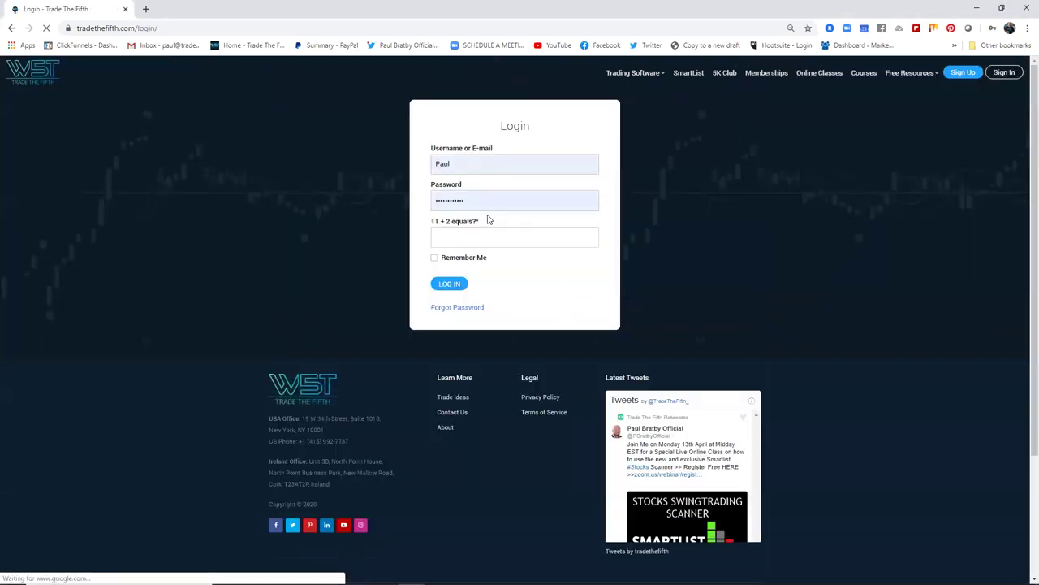
{"action": "left_click", "coordinate": [466, 234]}
{"action": "type", "text": "13"}
{"action": "left_click", "coordinate": [454, 286]}
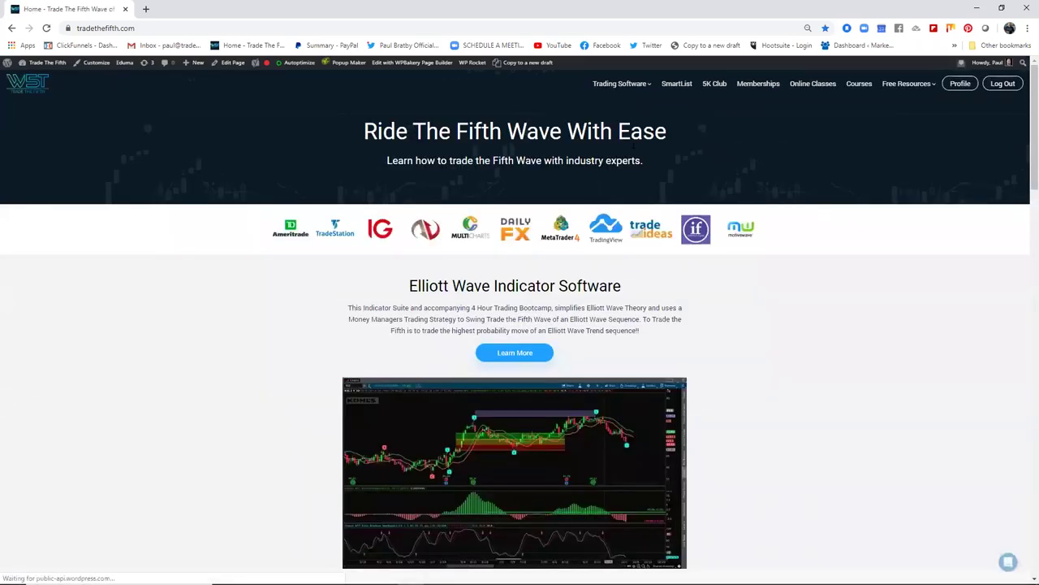
Step: Access the Smart Stocks Scanner membership from the SmartList page
{"action": "left_click", "coordinate": [678, 84]}
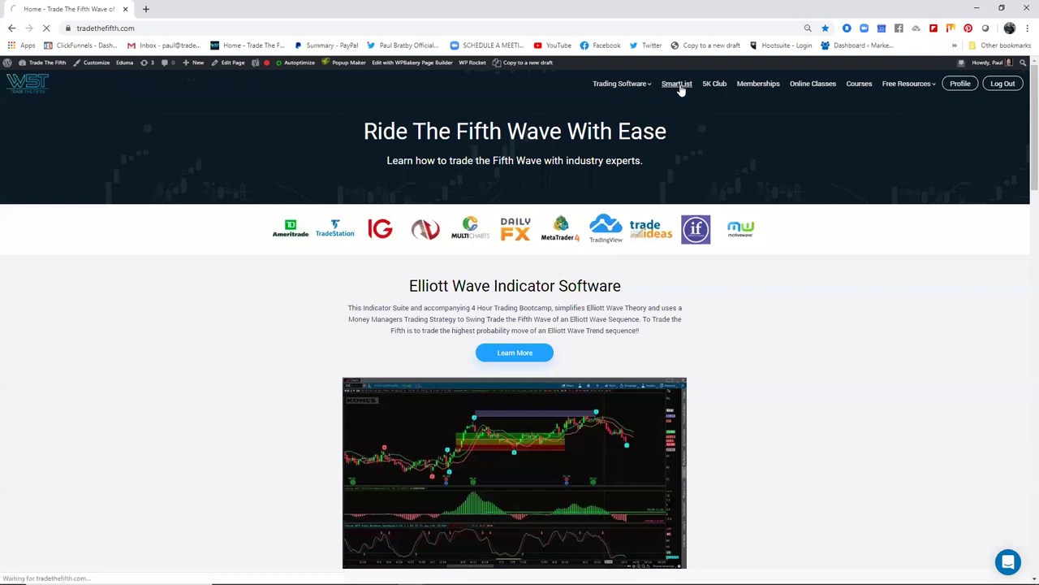
{"action": "scroll", "coordinate": [515, 436], "scroll_direction": "down", "scroll_amount": 2}
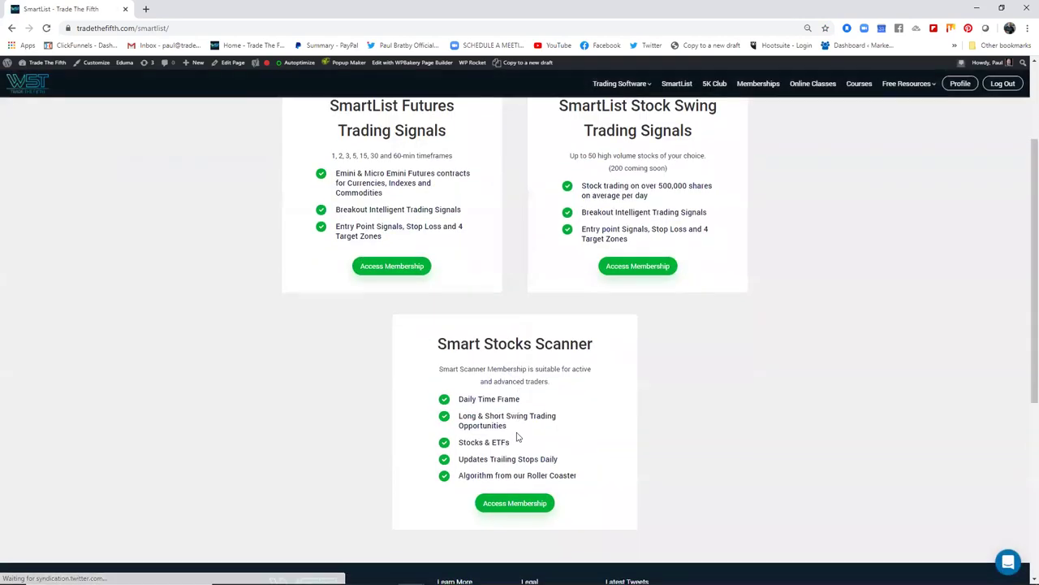
{"action": "left_click", "coordinate": [518, 505]}
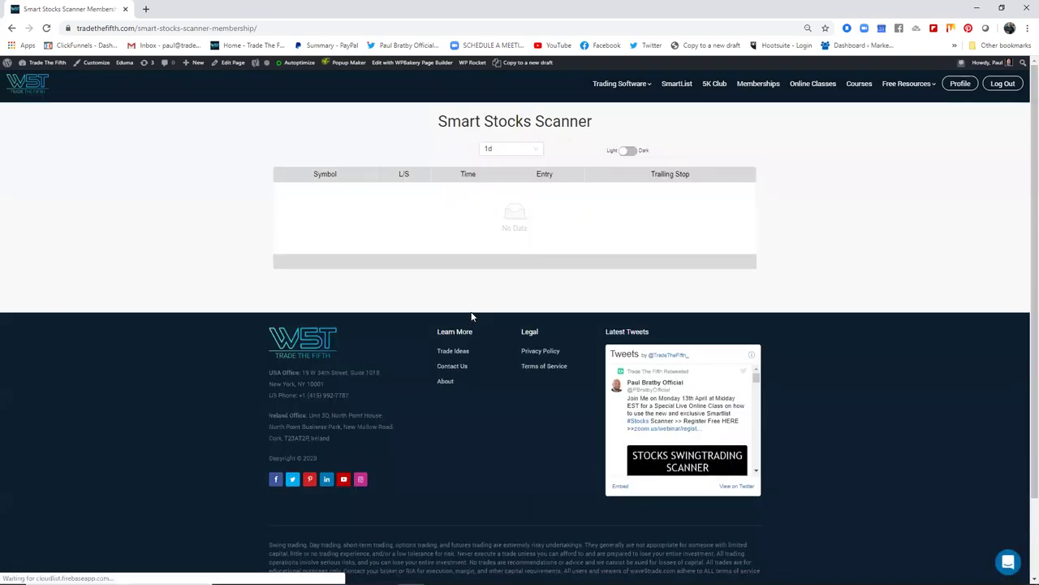
Step: Review the full daily scanner list from AKAM down to Z and return to its beginning
{"action": "scroll", "coordinate": [339, 272], "scroll_direction": "down", "scroll_amount": 1}
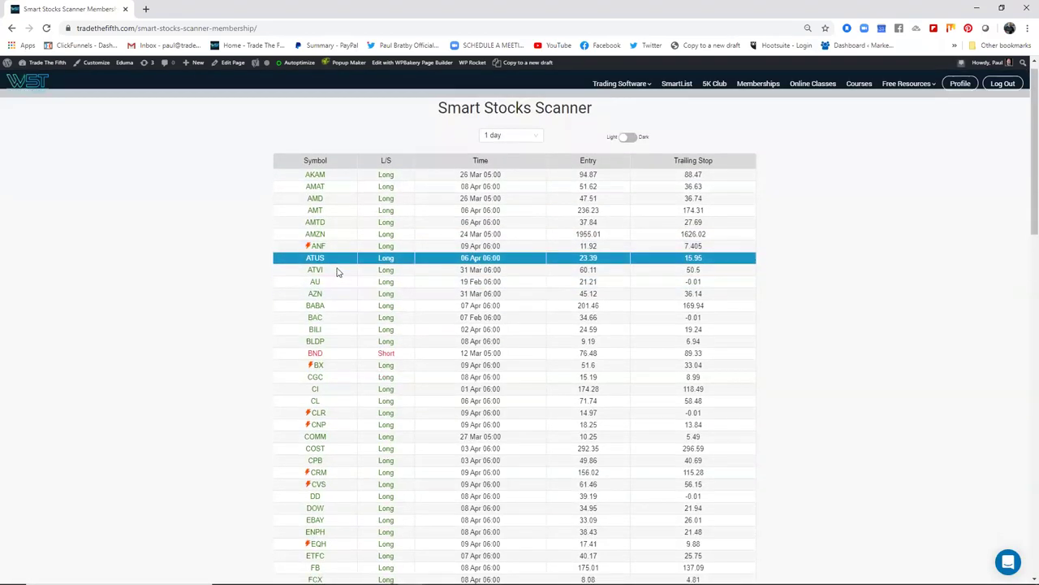
{"action": "scroll", "coordinate": [353, 269], "scroll_direction": "down", "scroll_amount": 5}
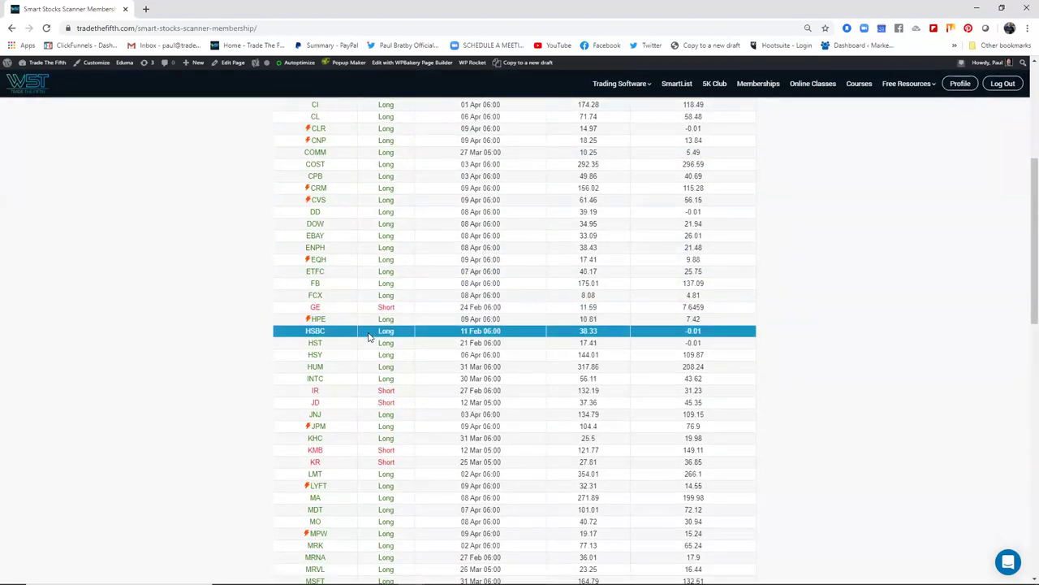
{"action": "scroll", "coordinate": [367, 341], "scroll_direction": "down", "scroll_amount": 4}
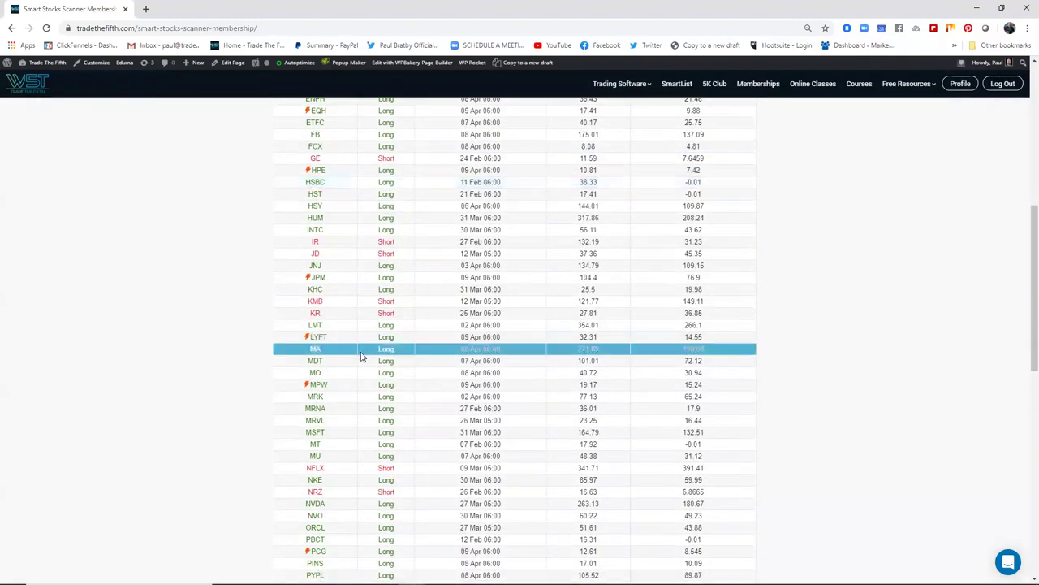
{"action": "scroll", "coordinate": [358, 362], "scroll_direction": "down", "scroll_amount": 6}
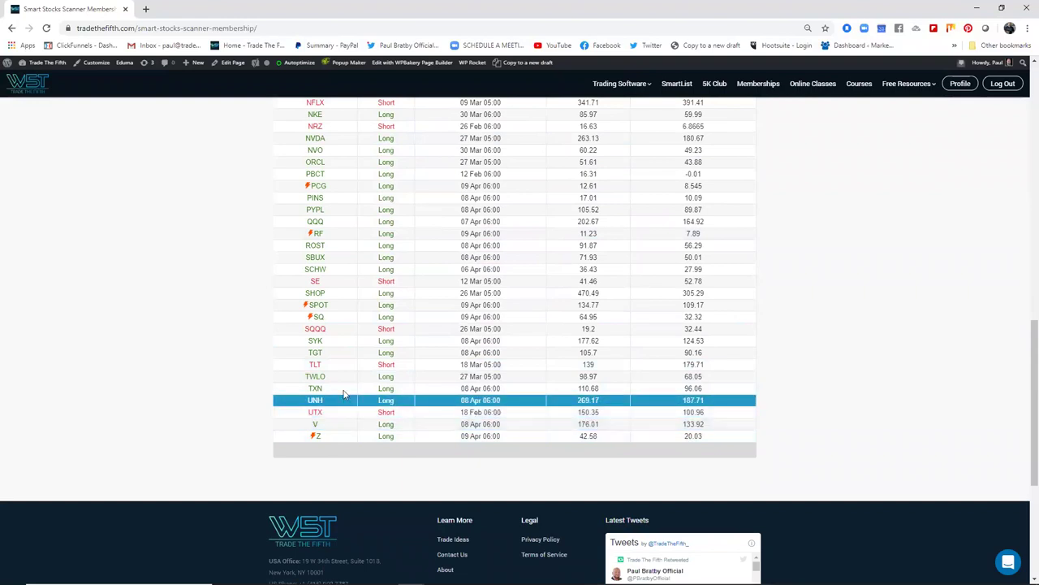
{"action": "scroll", "coordinate": [339, 369], "scroll_direction": "up", "scroll_amount": 3}
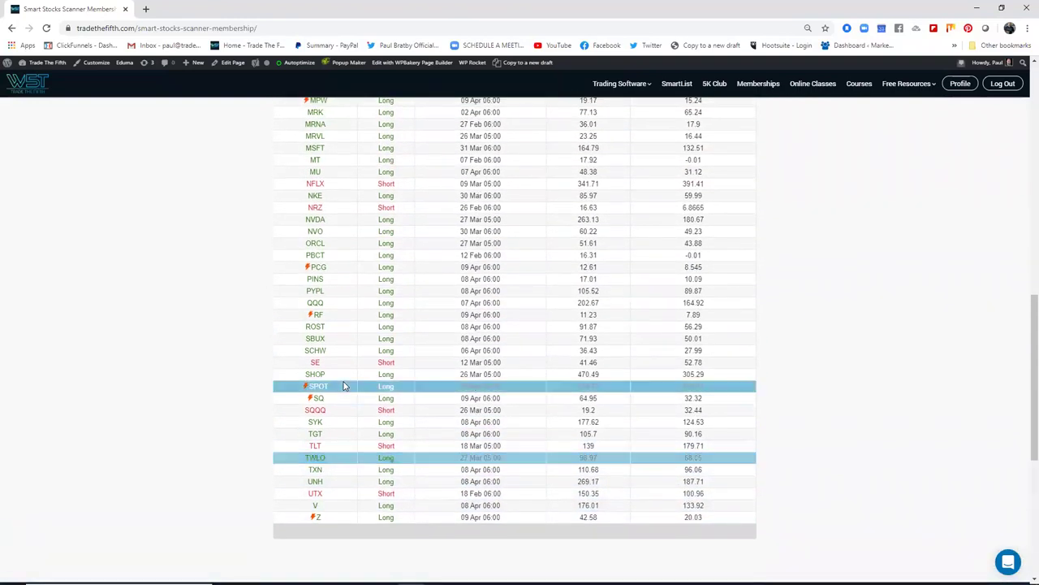
{"action": "scroll", "coordinate": [342, 385], "scroll_direction": "up", "scroll_amount": 10}
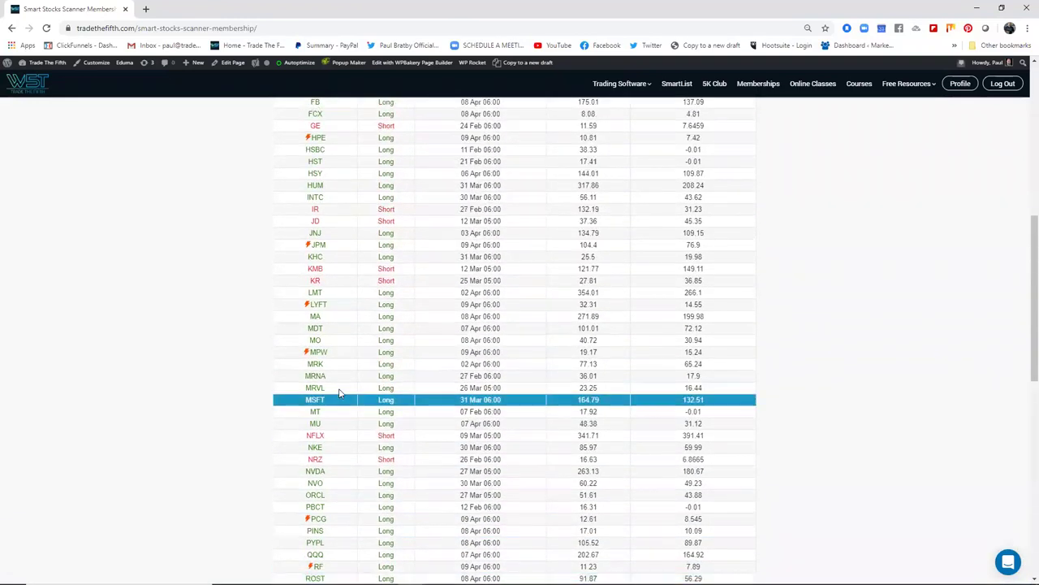
{"action": "scroll", "coordinate": [340, 393], "scroll_direction": "up", "scroll_amount": 4}
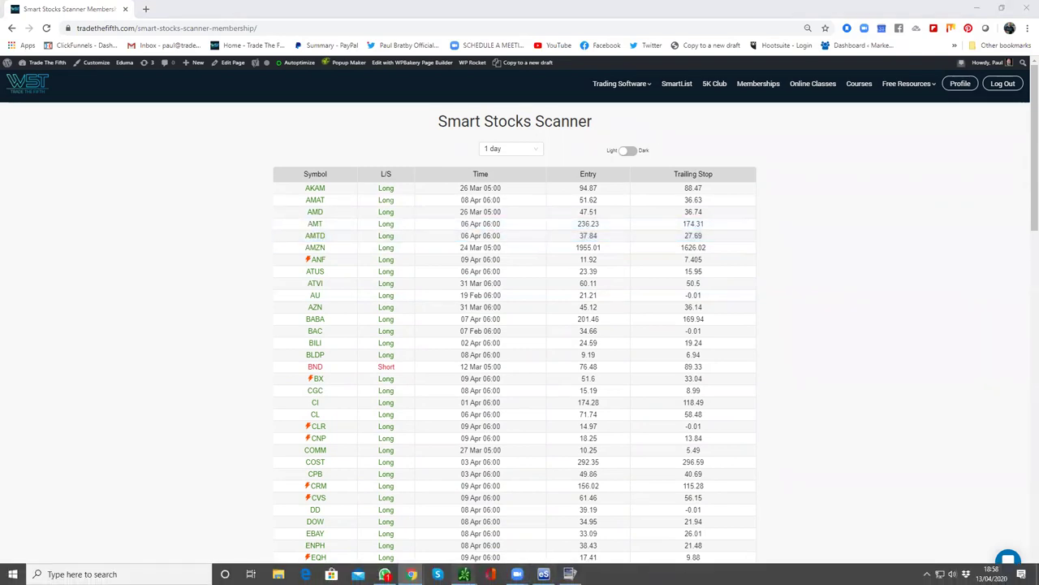
Step: Check the AKR chart grid in thinkorswim, and return to the Smart Stocks Scanner page in Chrome
{"action": "mouse_move", "coordinate": [464, 574]}
{"action": "left_click", "coordinate": [652, 532]}
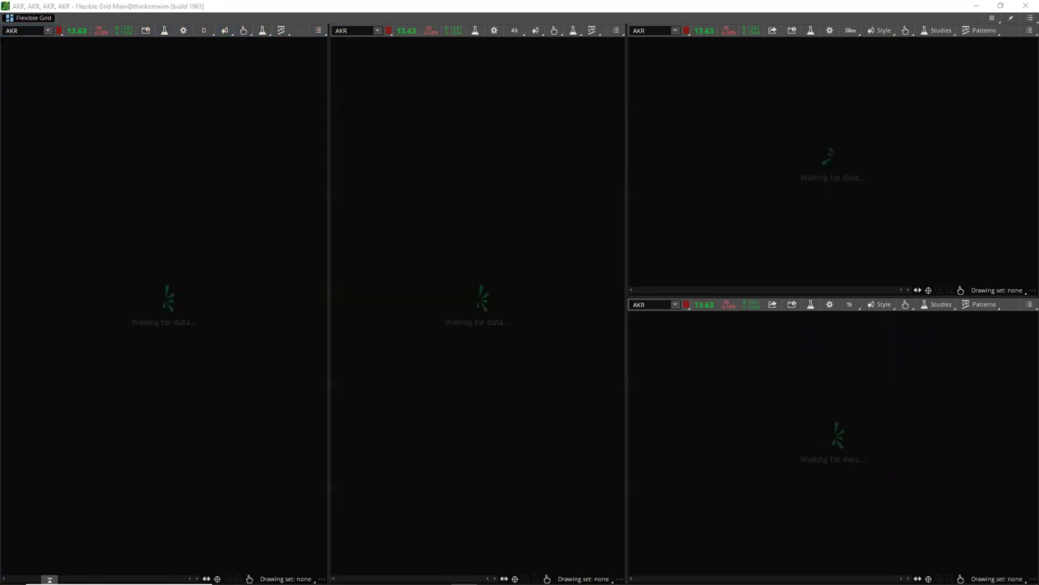
{"action": "key", "text": "alt+Tab"}
{"action": "key", "text": "alt+Tab"}
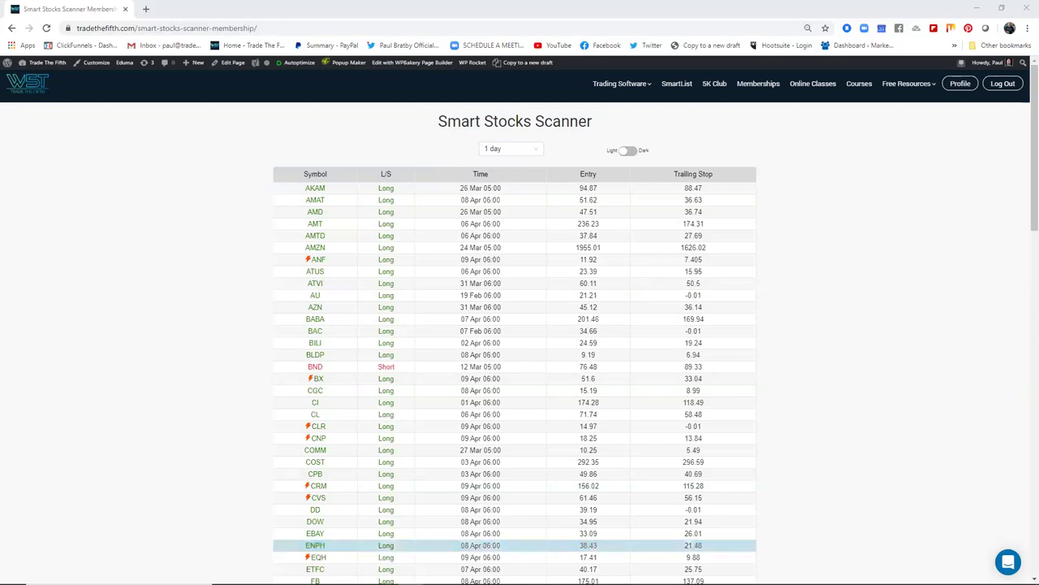
{"action": "mouse_move", "coordinate": [544, 580]}
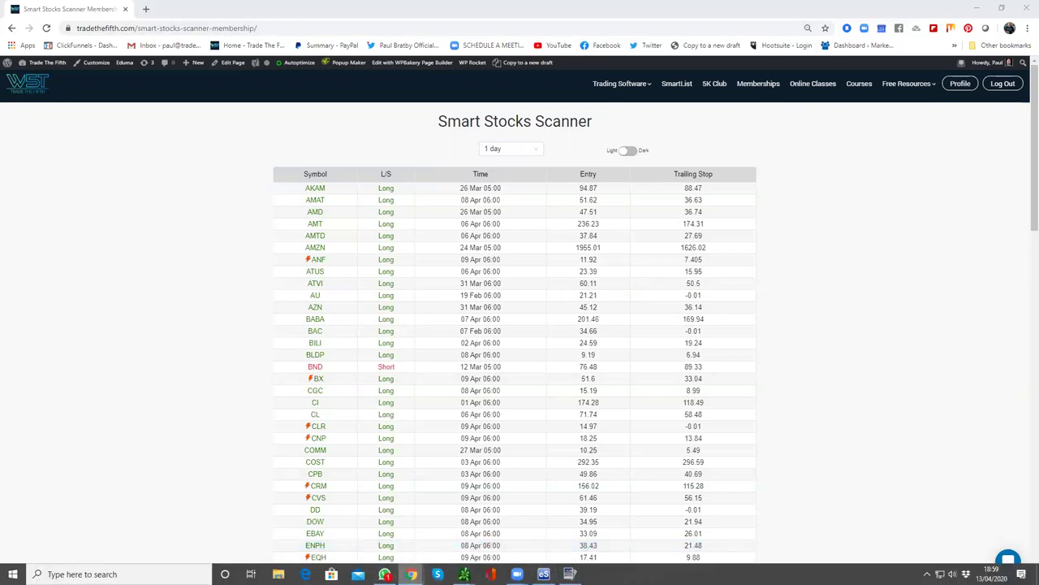
{"action": "mouse_move", "coordinate": [412, 574]}
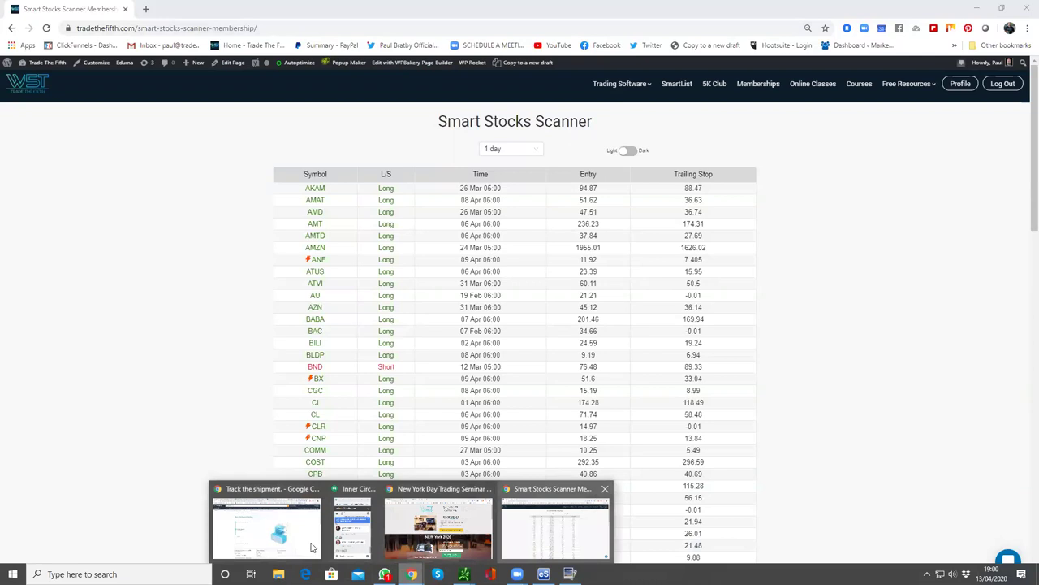
{"action": "mouse_move", "coordinate": [313, 547]}
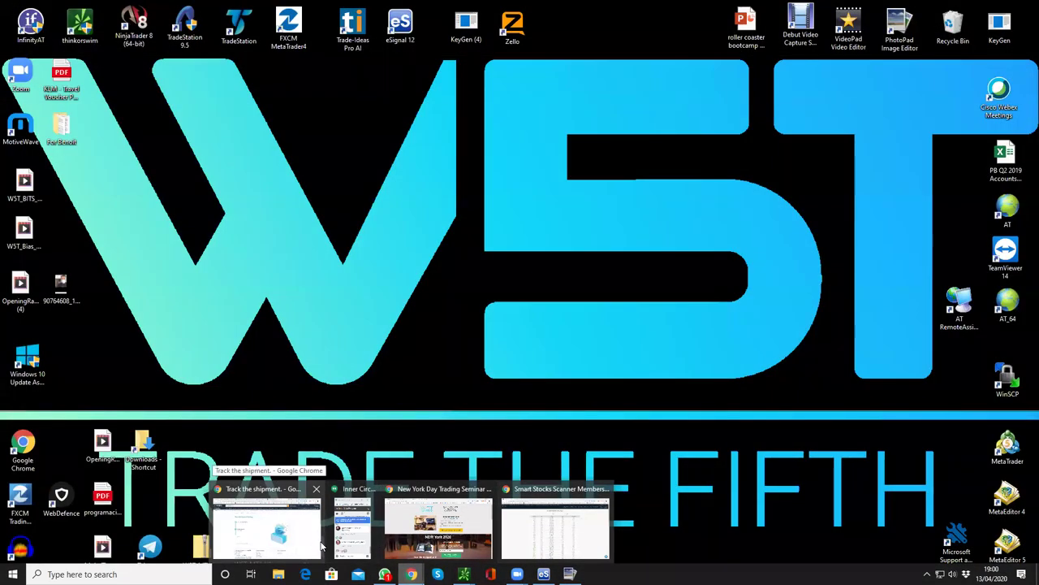
Step: Bring up the futures Watchlist page in Chrome and view its signals at the 2 minutes and 5 minutes intervals
{"action": "mouse_move", "coordinate": [556, 528]}
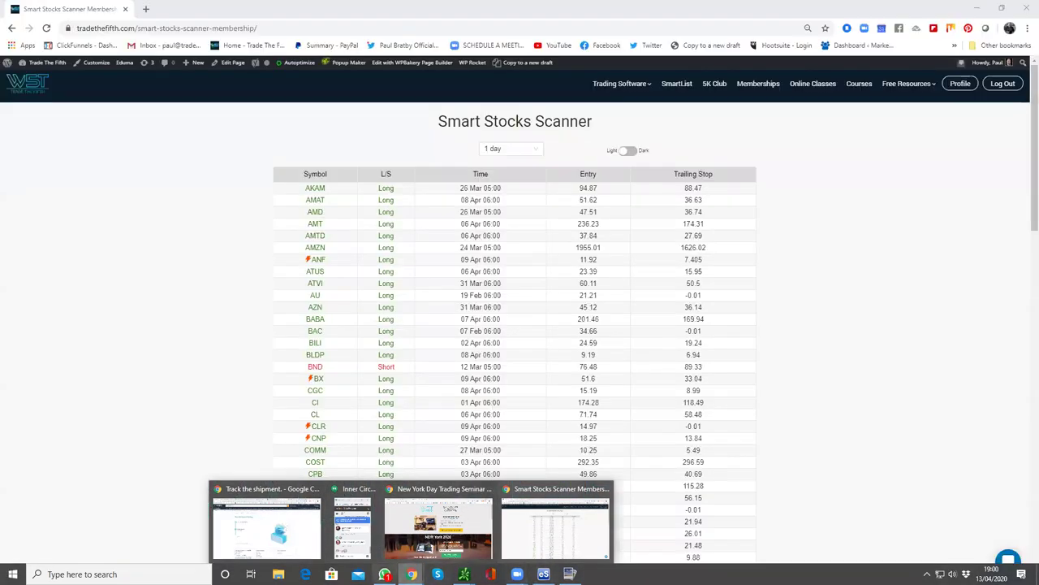
{"action": "left_click", "coordinate": [385, 575]}
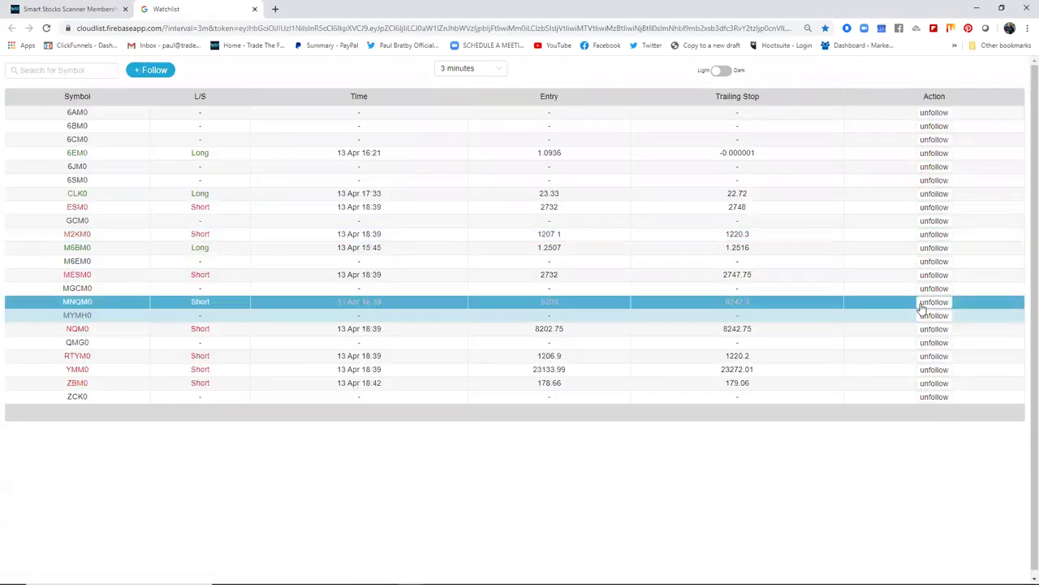
{"action": "left_click", "coordinate": [501, 71]}
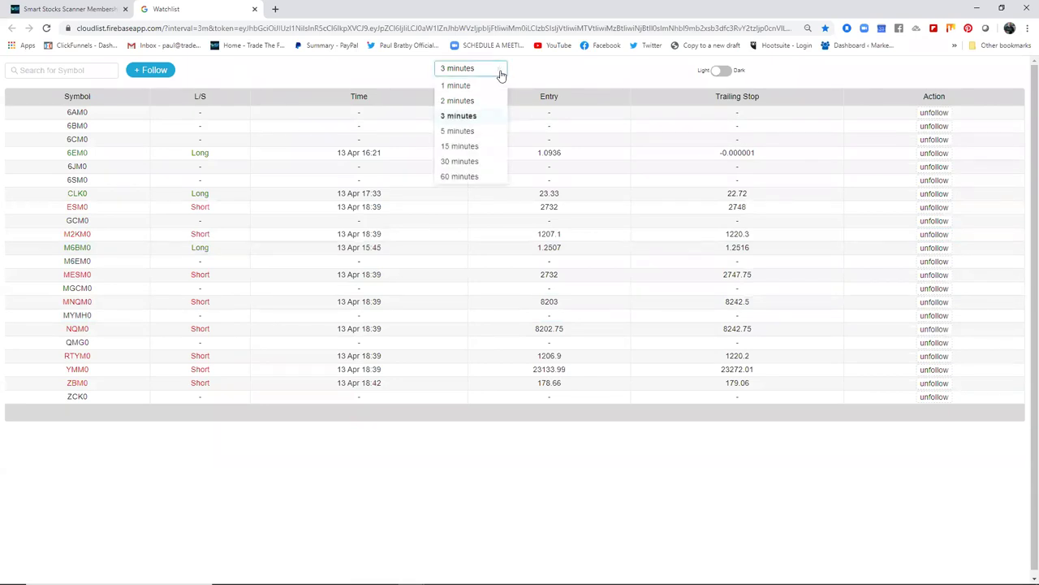
{"action": "left_click", "coordinate": [471, 100]}
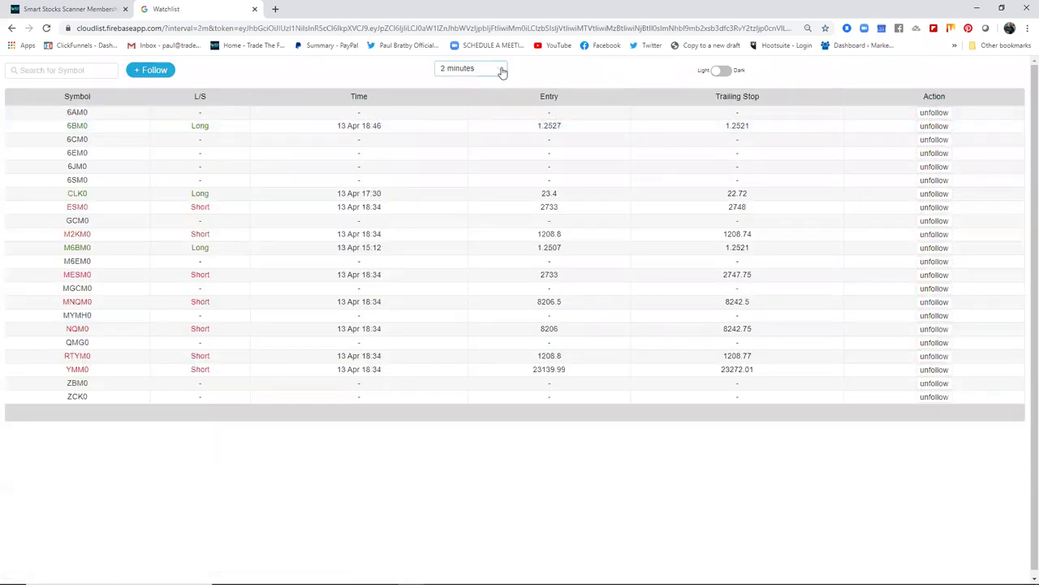
{"action": "left_click", "coordinate": [501, 72]}
{"action": "left_click", "coordinate": [471, 130]}
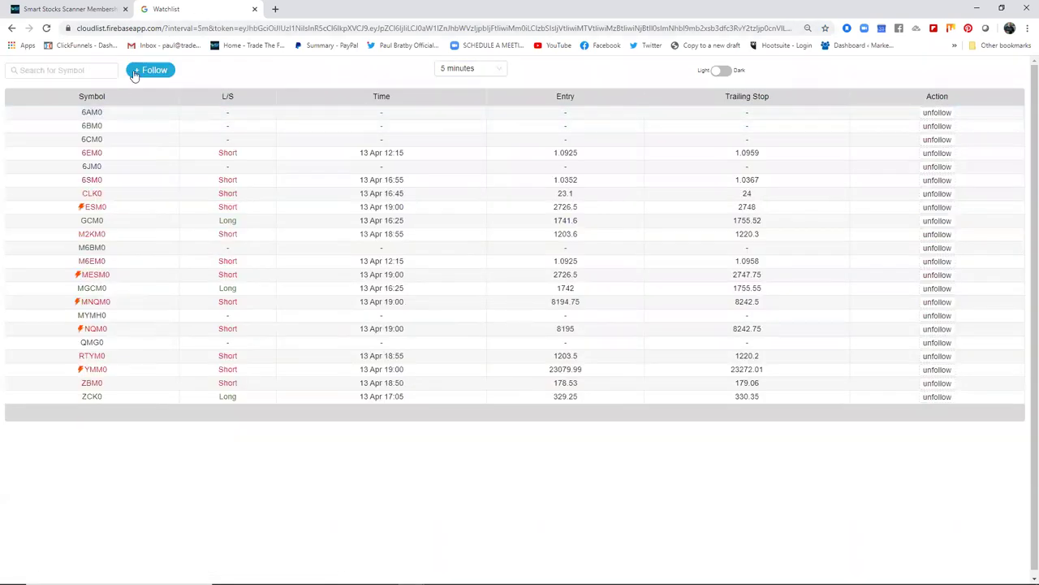
Step: Move the Watchlist tab out of the way, and close it to return to the Smart Stocks Scanner page
{"action": "left_click", "coordinate": [344, 208]}
{"action": "left_click_drag", "start_coordinate": [173, 15], "coordinate": [0, 26]}
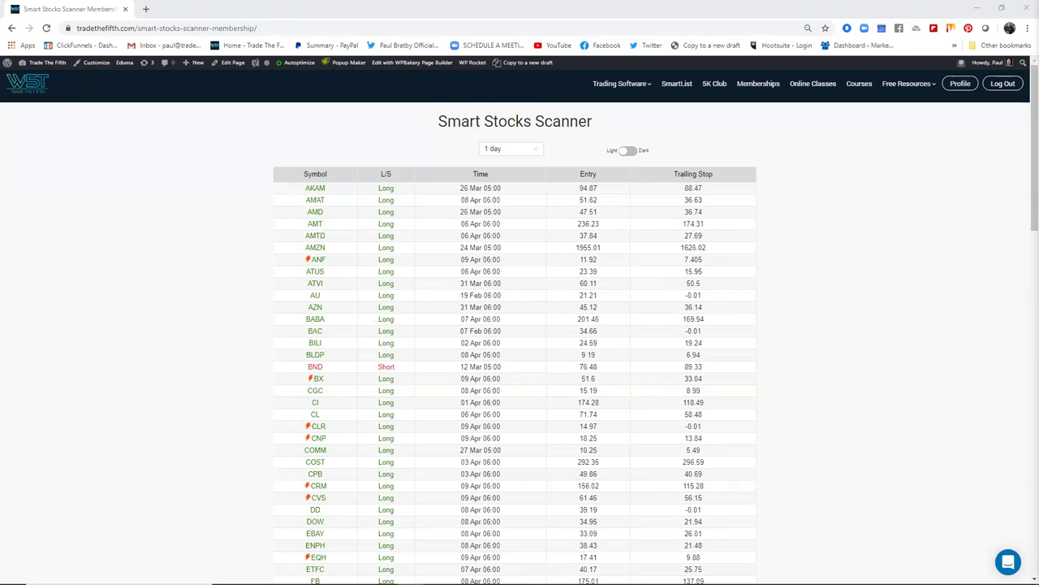
{"action": "left_click", "coordinate": [367, 297]}
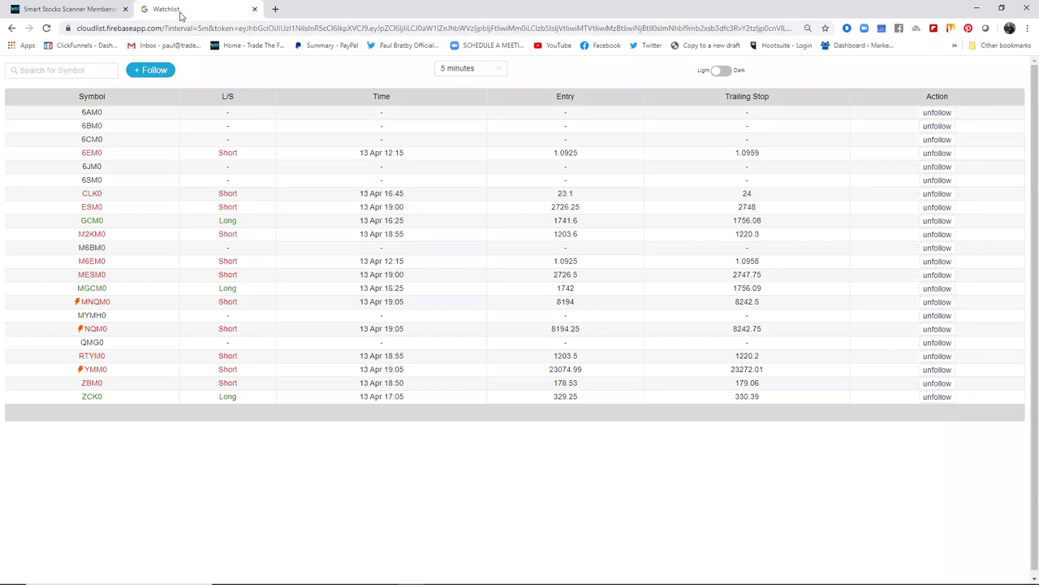
{"action": "left_click", "coordinate": [254, 9]}
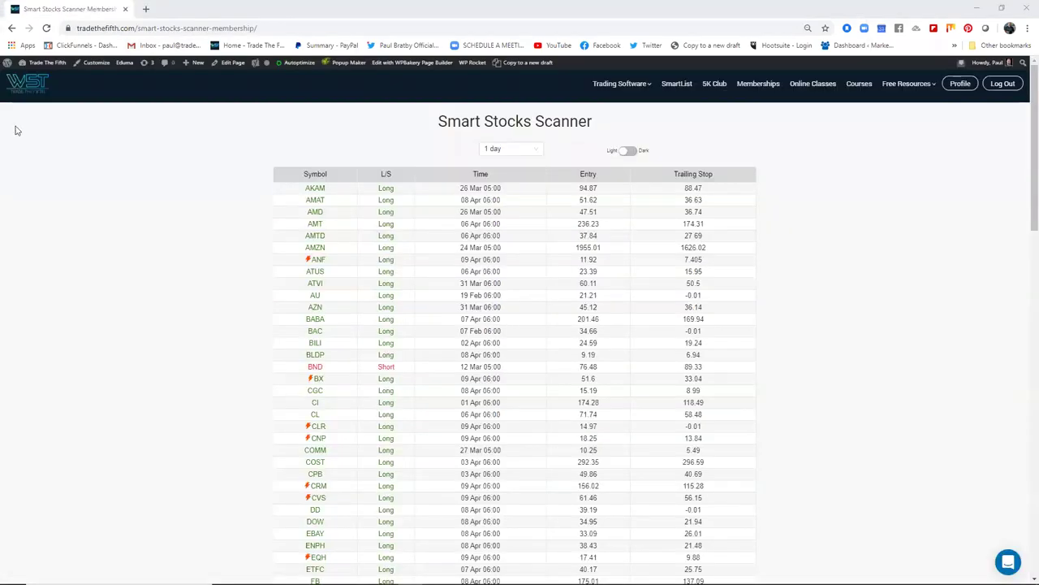